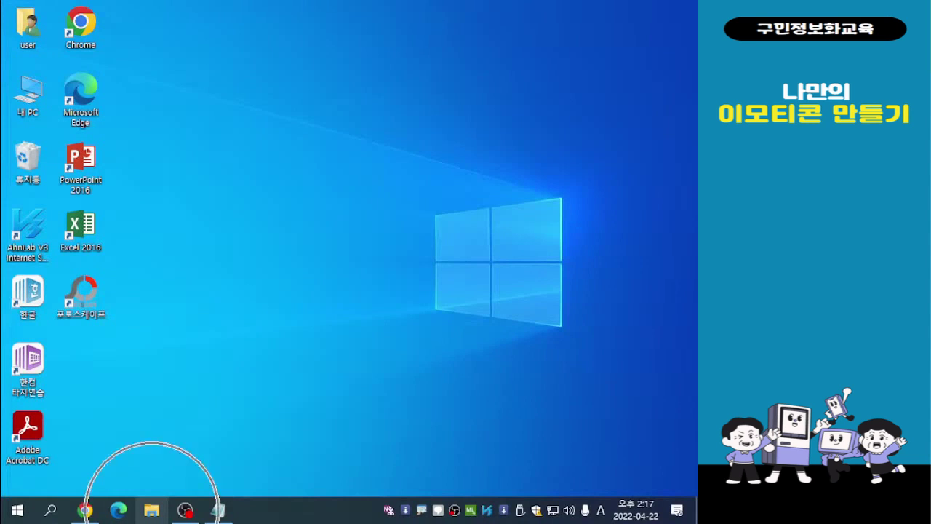
- View the example image 토닥0 from the 나만의 이모티콘 folder in 사진, and close the image and the folder
click(151, 510)
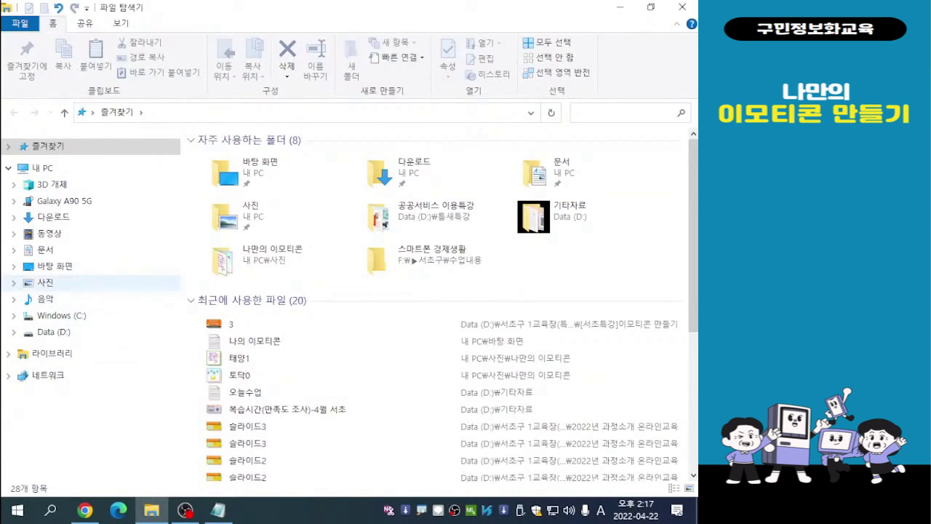
click(45, 283)
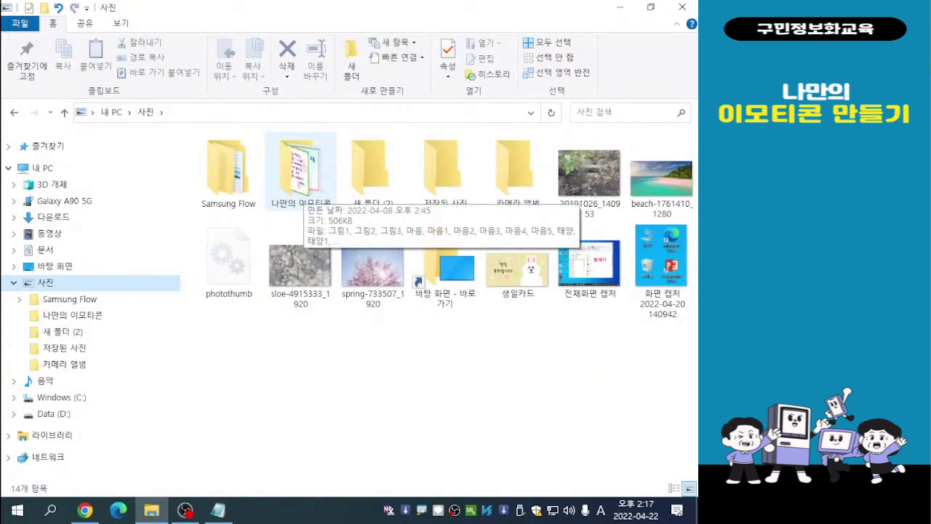
double_click(300, 175)
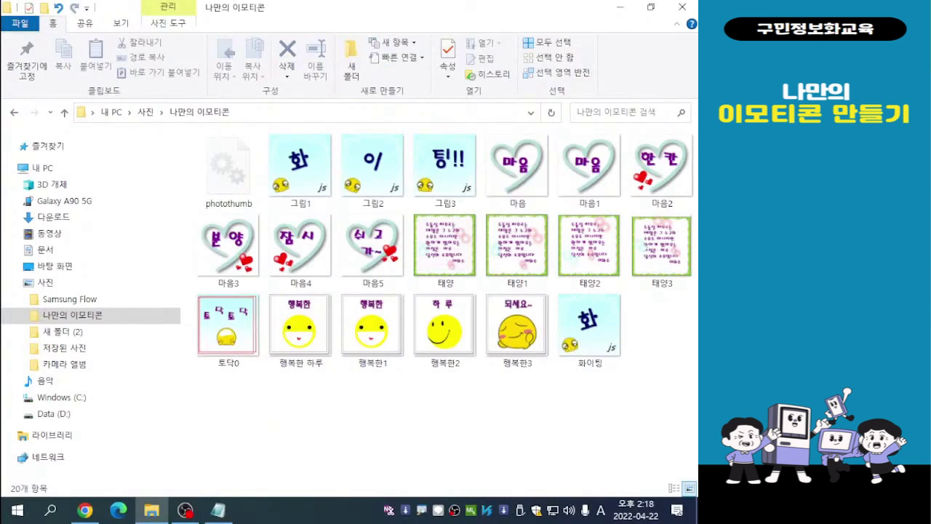
key(alt+Tab)
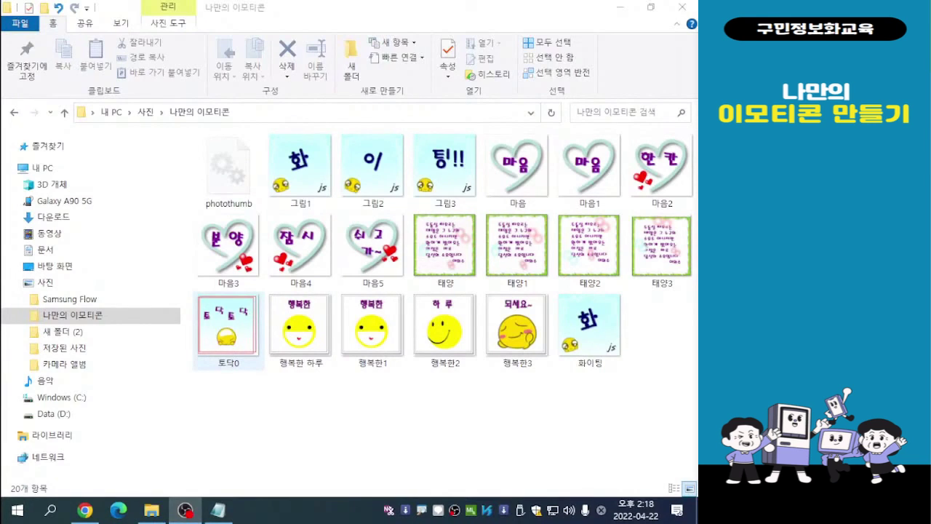
double_click(228, 330)
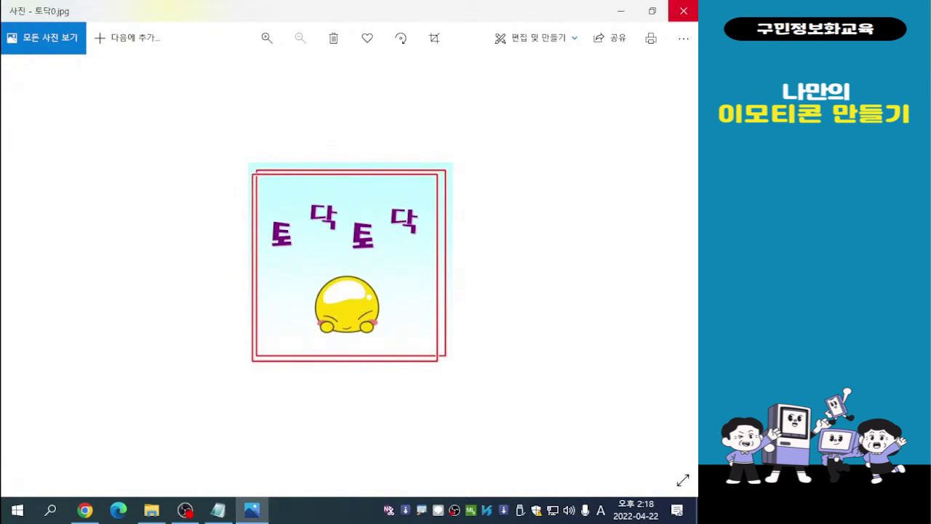
click(684, 11)
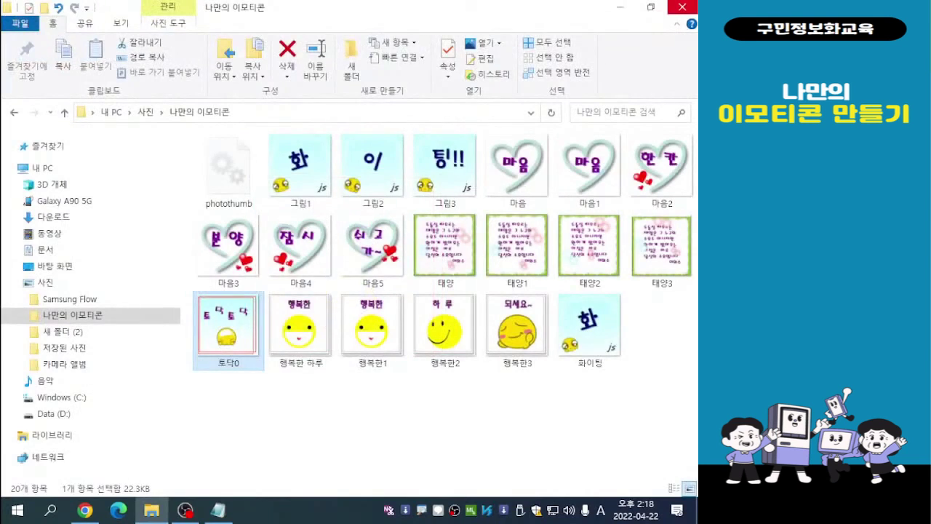
click(682, 8)
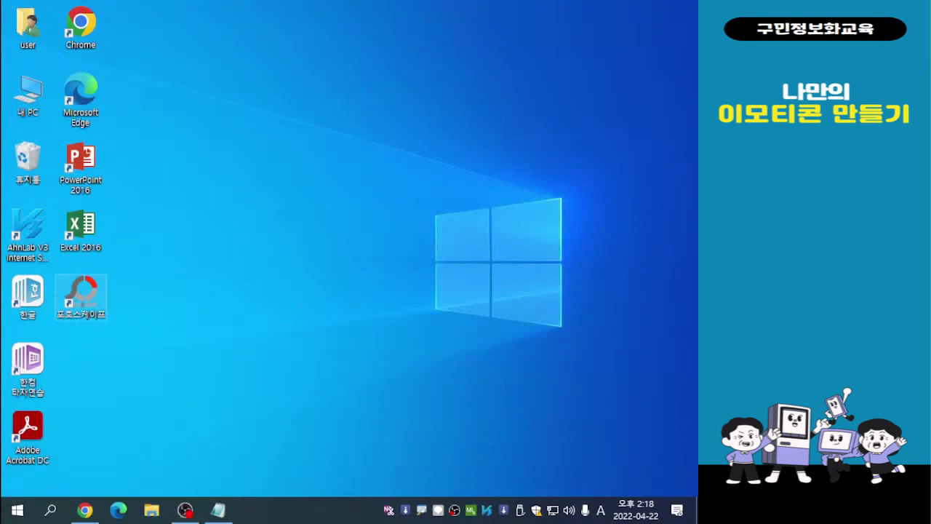
- Launch PhotoScape and create a new white 300 x 300 picture in the photo editor (사진편집)
double_click(81, 294)
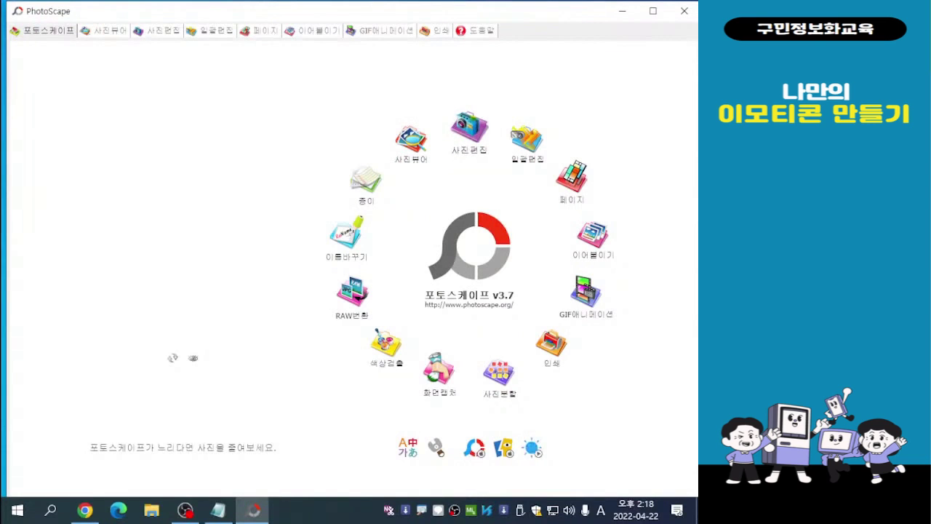
click(470, 131)
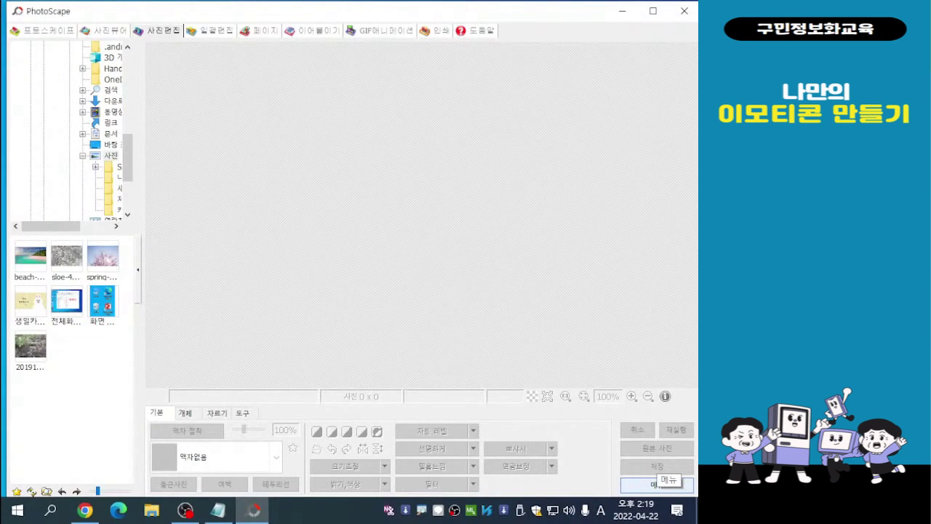
click(657, 484)
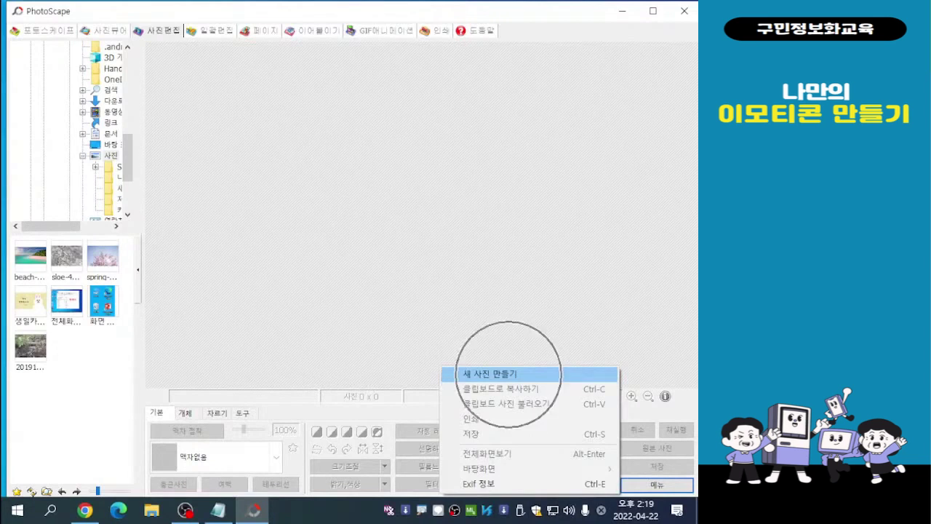
click(502, 374)
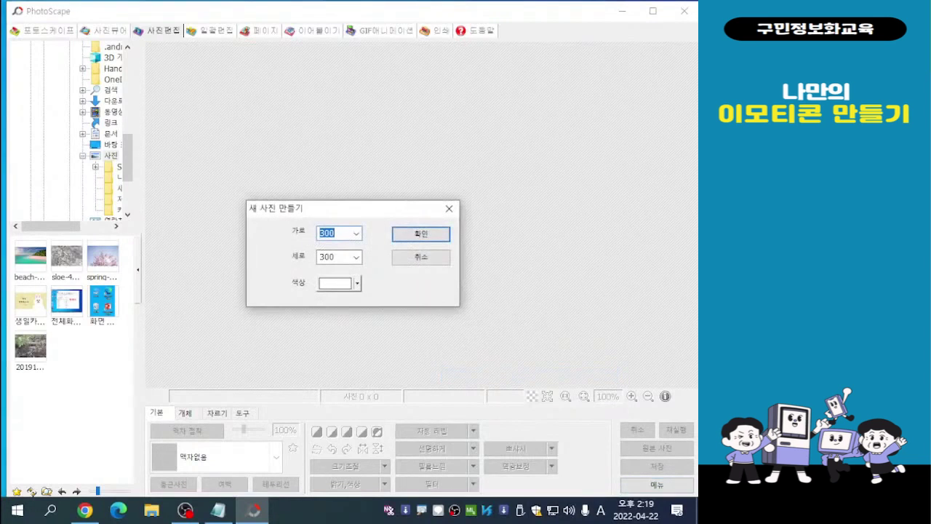
drag(352, 209, 424, 182)
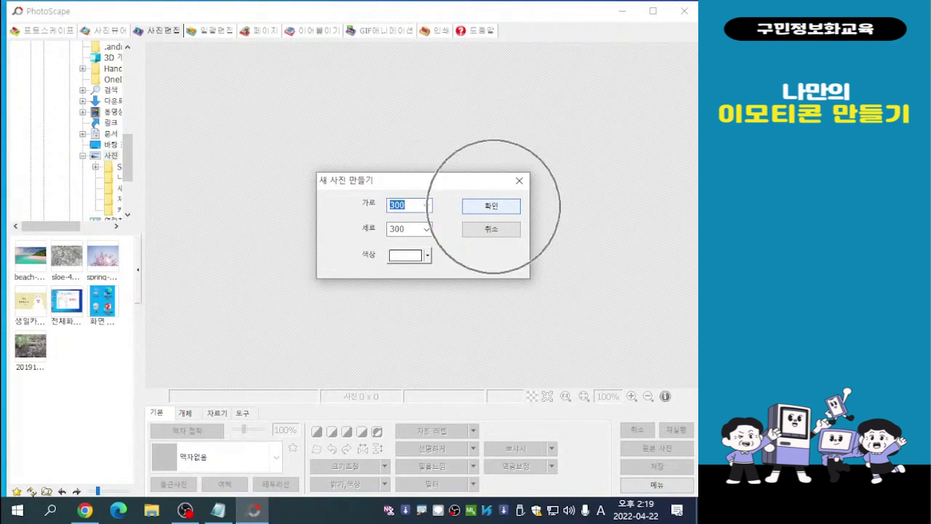
click(492, 205)
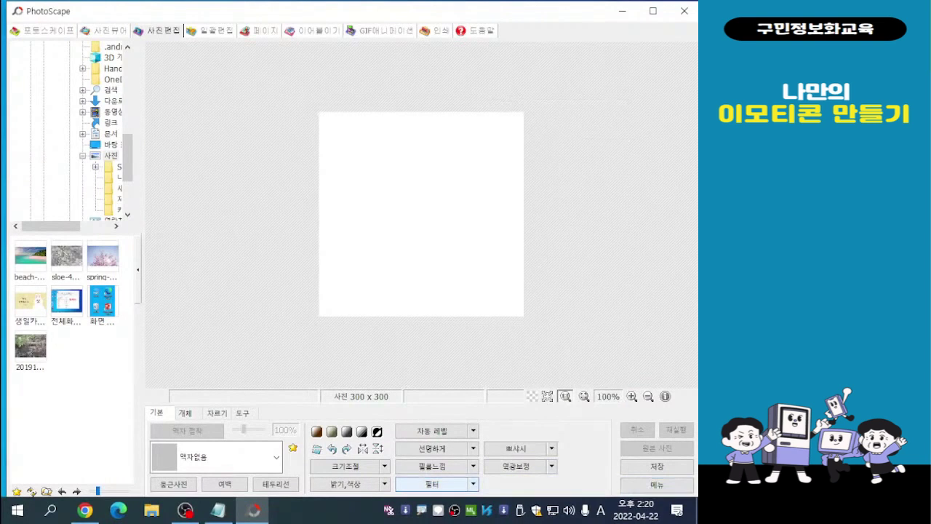
- Apply a linear gradient (선형그라데이션) filter from the top edge (윗쪽) in Skyblue to the blank picture
click(473, 484)
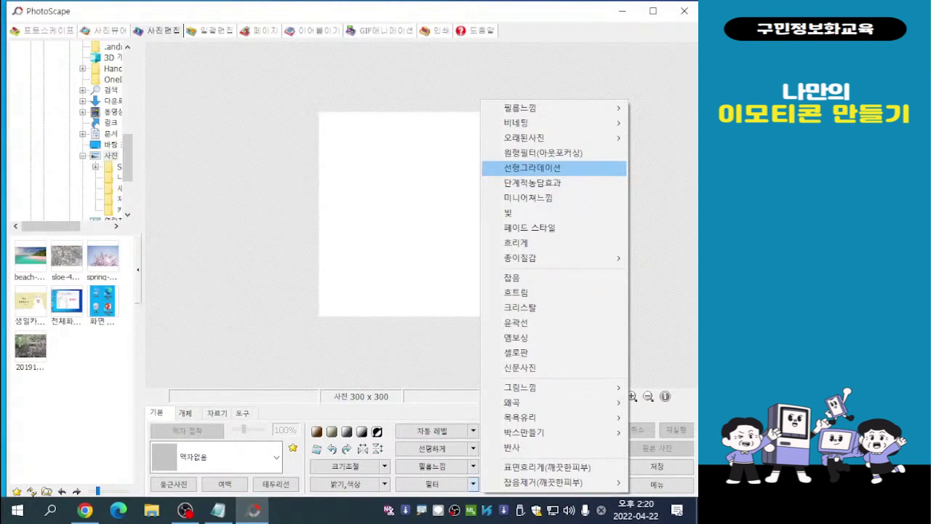
click(531, 167)
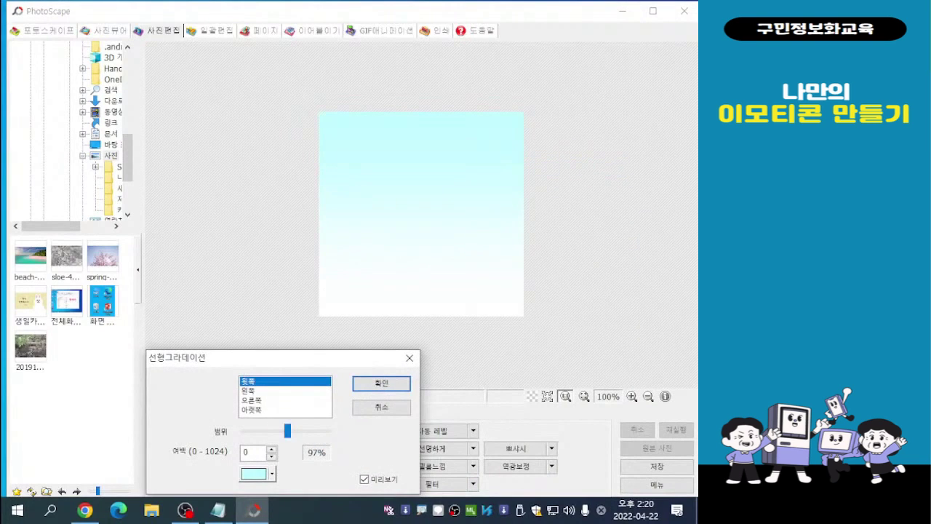
drag(289, 357, 258, 76)
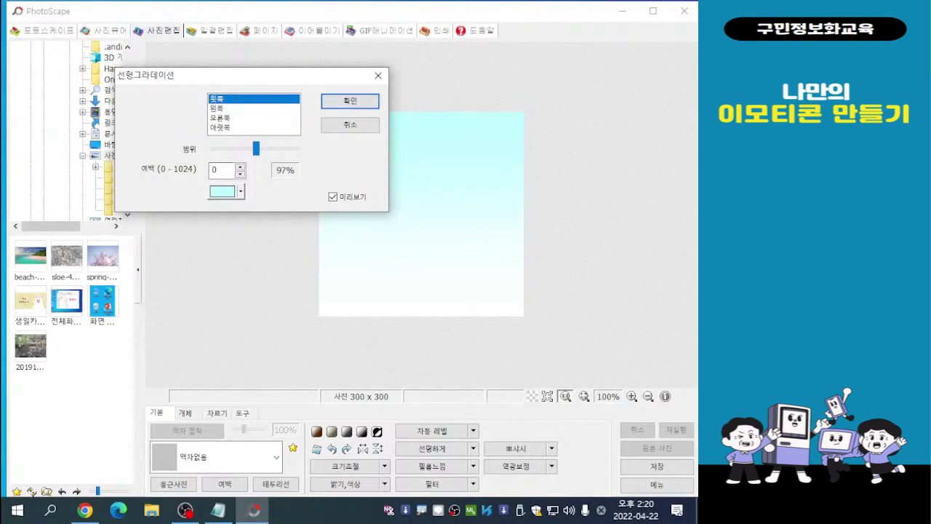
click(225, 191)
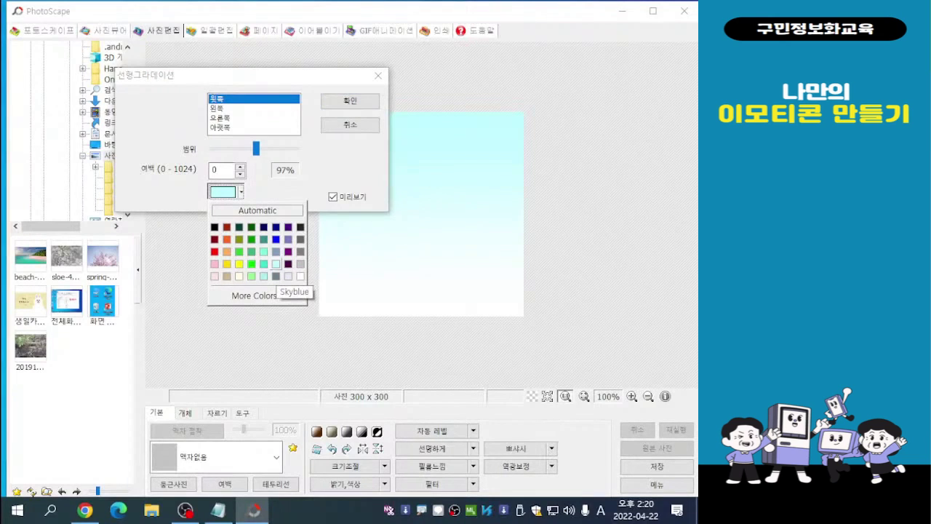
click(276, 264)
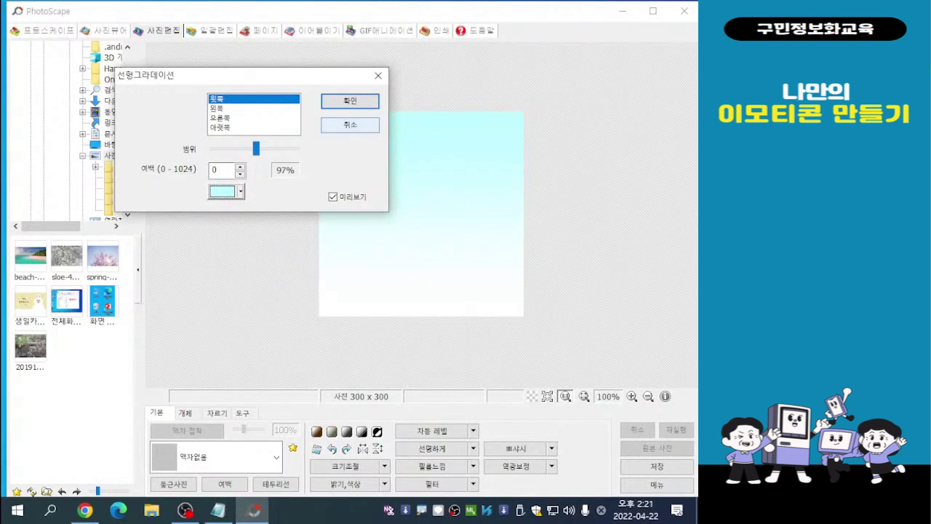
click(350, 100)
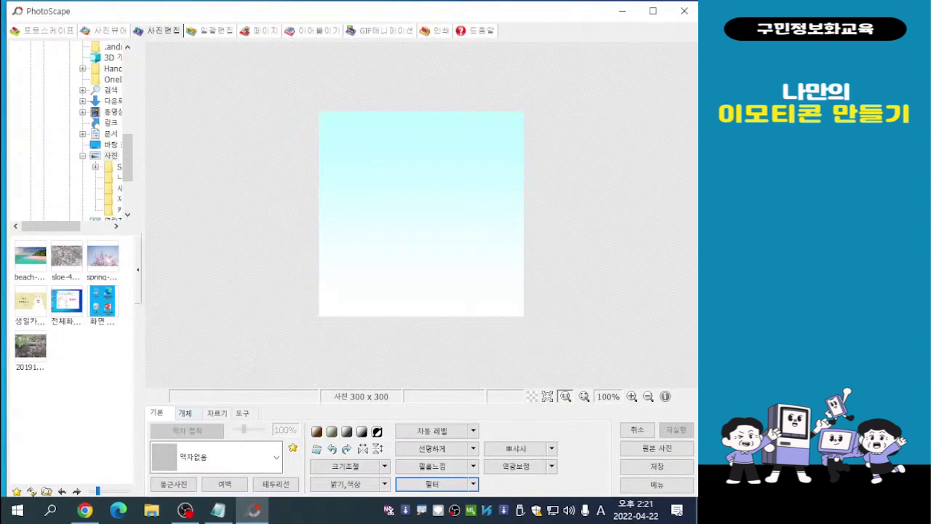
- Draw two slightly offset, overlapping Violet rectangle outlines, line thickness 2, as a frame just inside the picture's edges
click(185, 413)
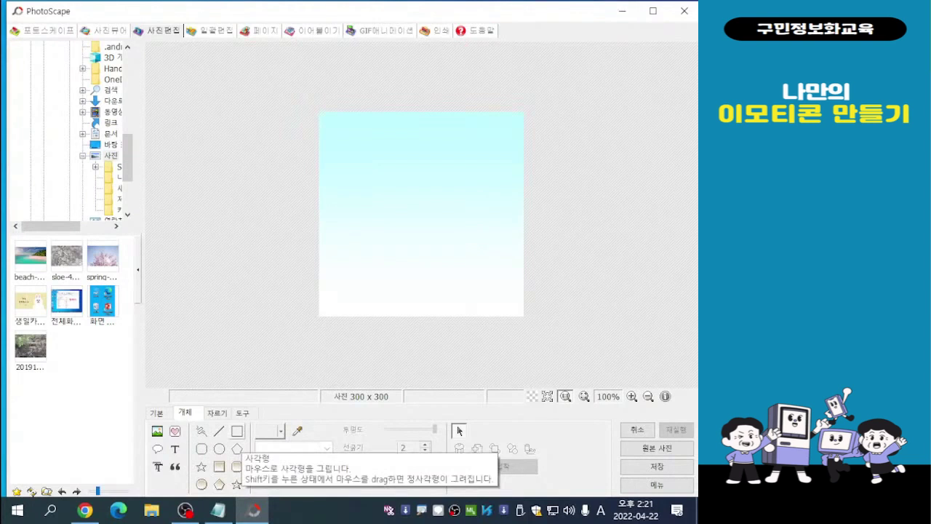
click(237, 432)
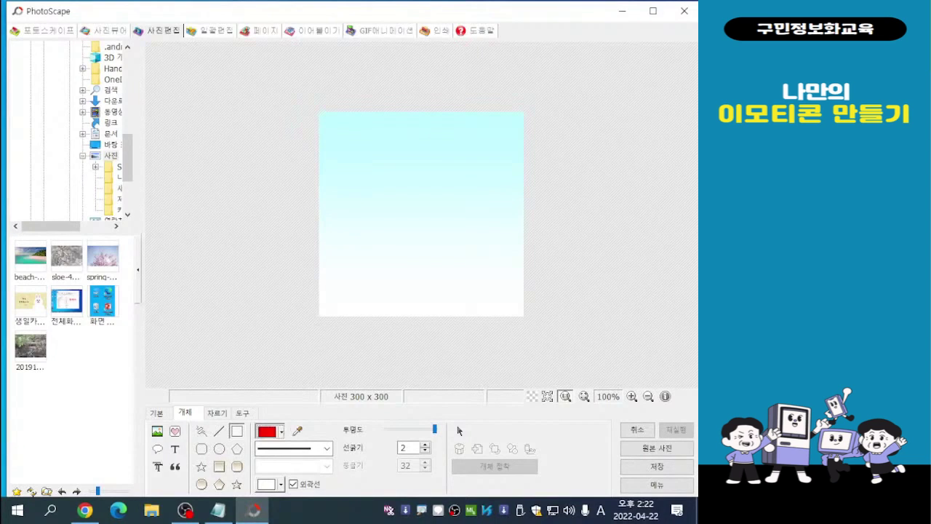
click(281, 431)
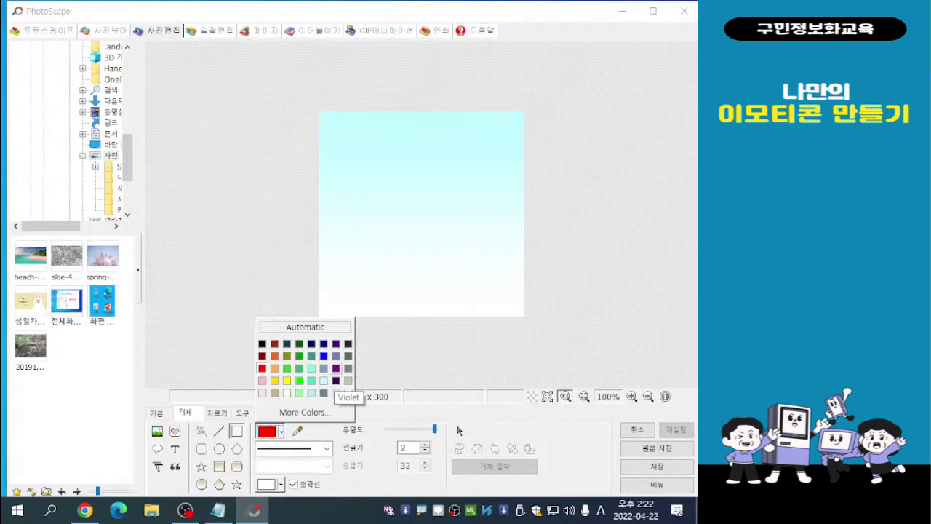
click(335, 380)
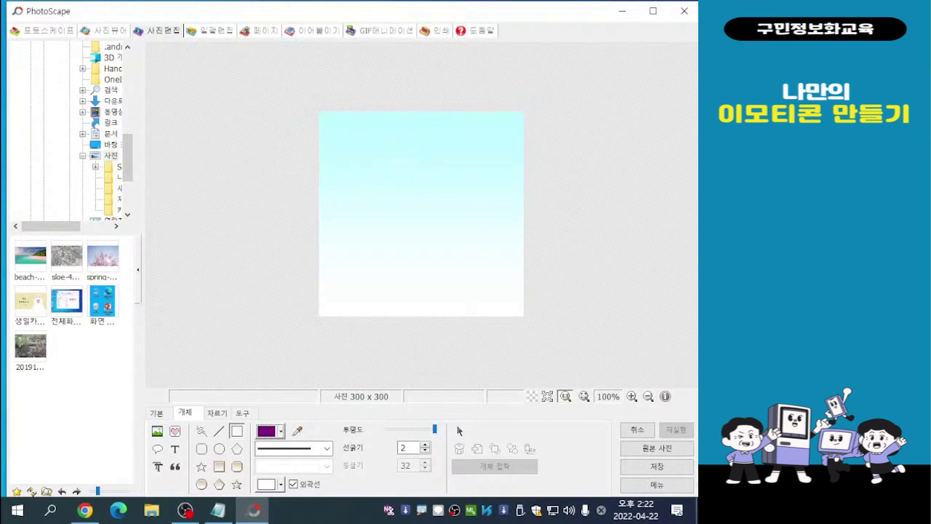
drag(325, 118, 510, 308)
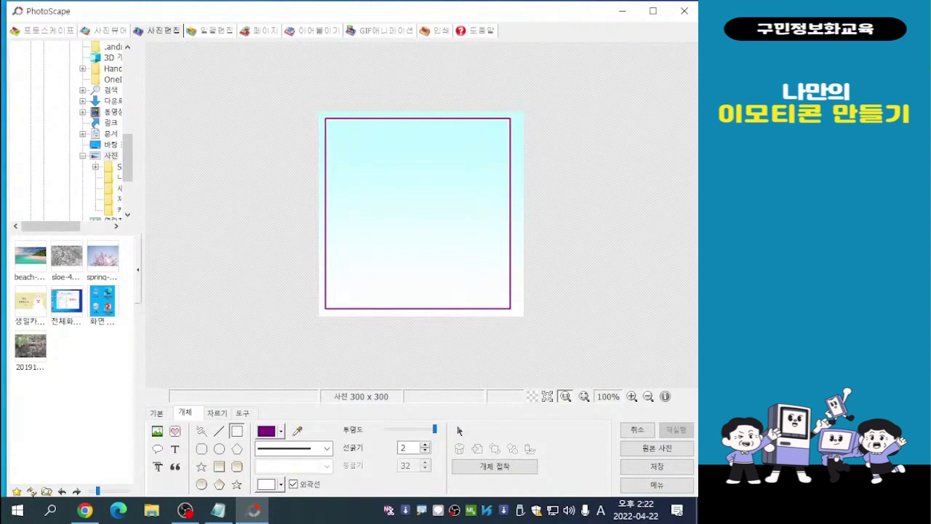
drag(323, 124, 515, 314)
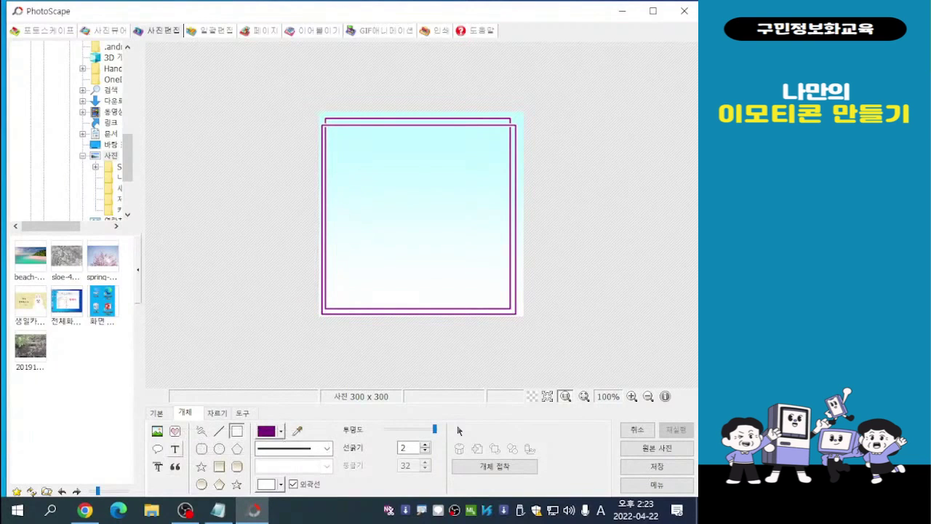
- Add the purple text "토" in the 휴먼매직체 font at size 40 to the picture
click(175, 467)
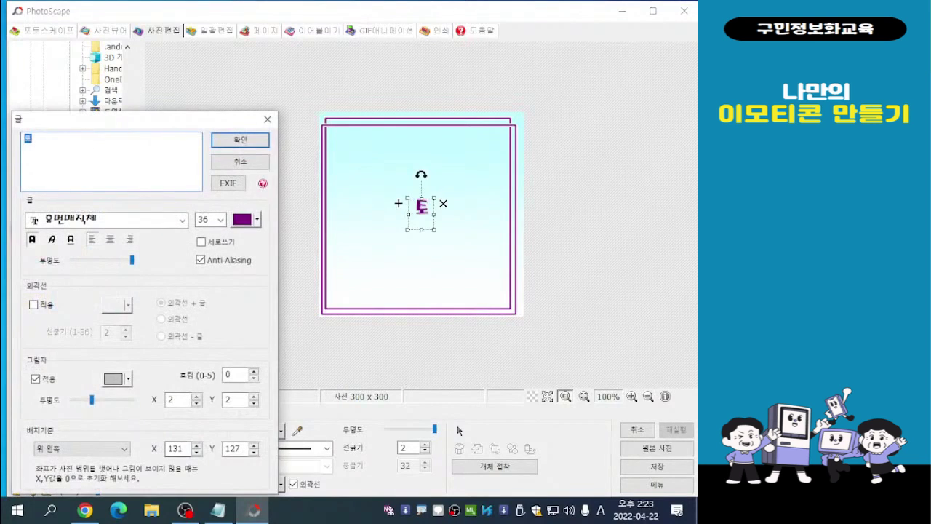
drag(156, 120, 187, 79)
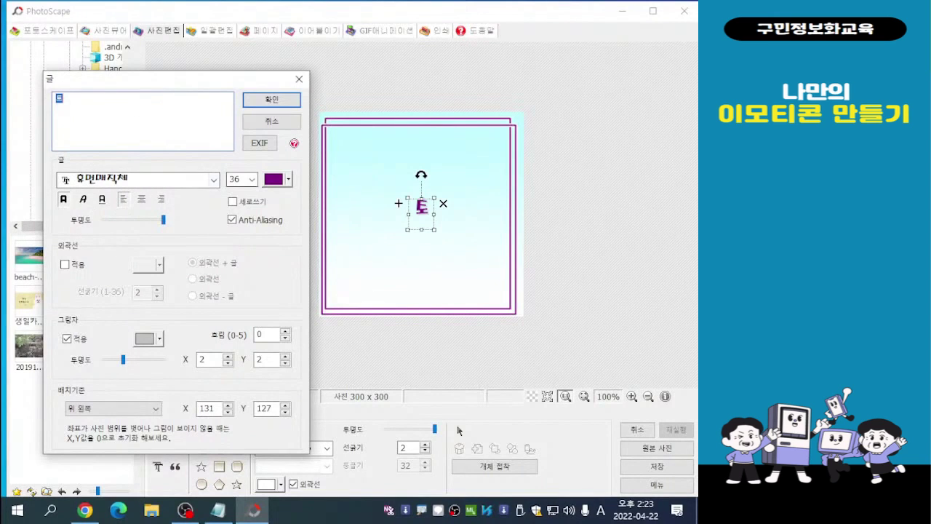
click(251, 179)
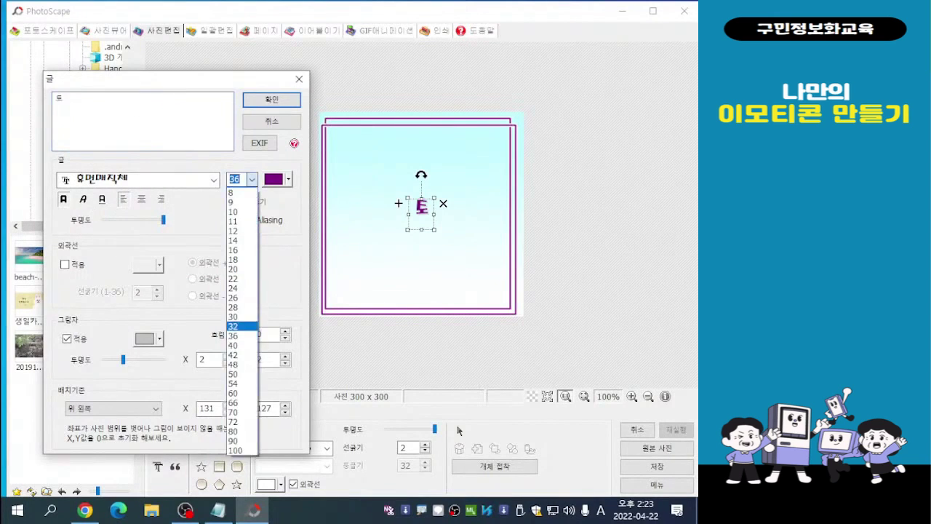
key(Return)
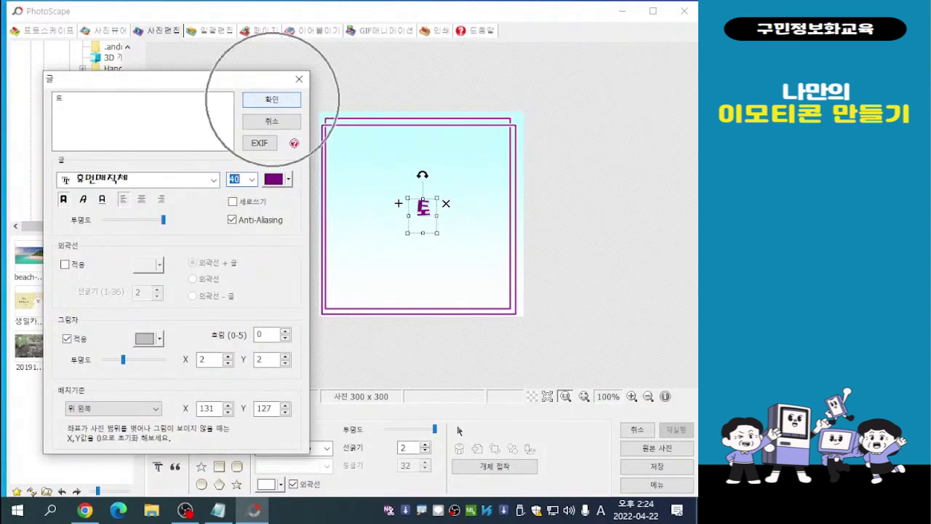
click(271, 99)
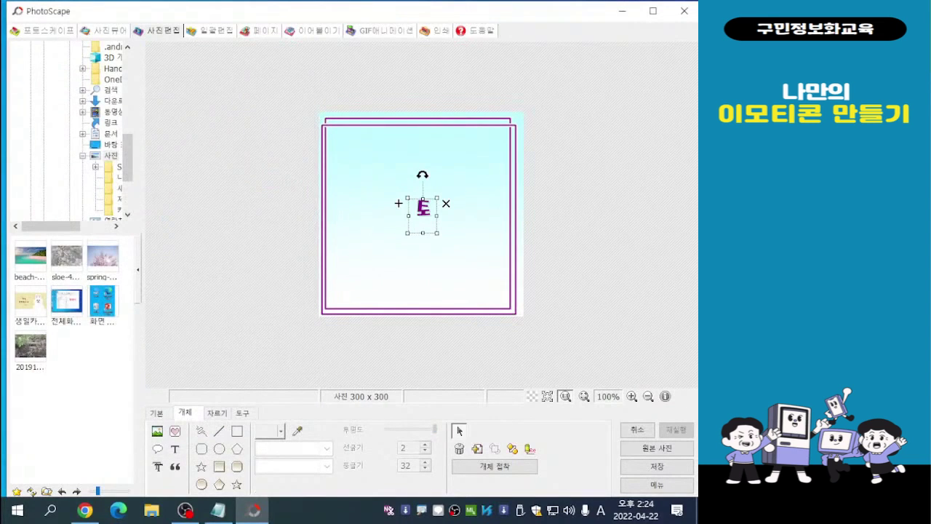
- Move the "토" letter to the upper-left area inside the frame, enlarge it, and deselect it
drag(423, 216, 352, 175)
click(418, 220)
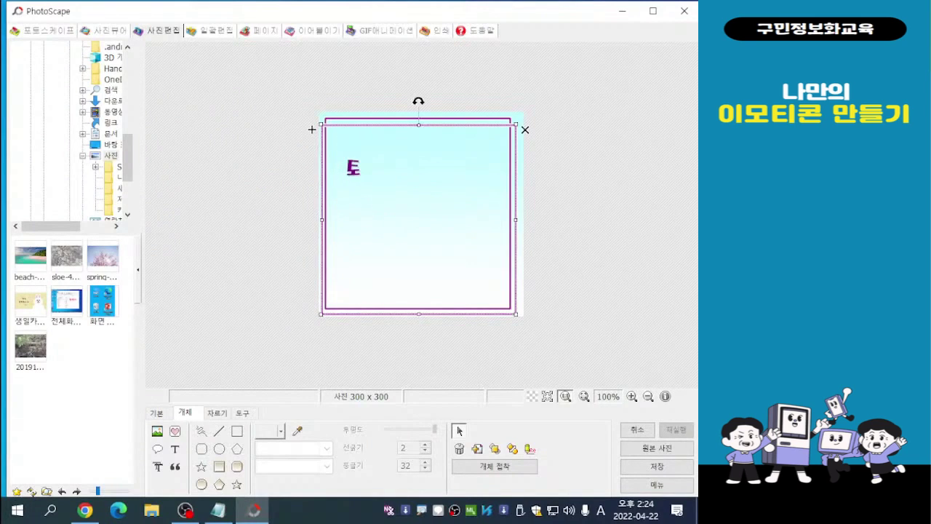
click(418, 119)
click(353, 169)
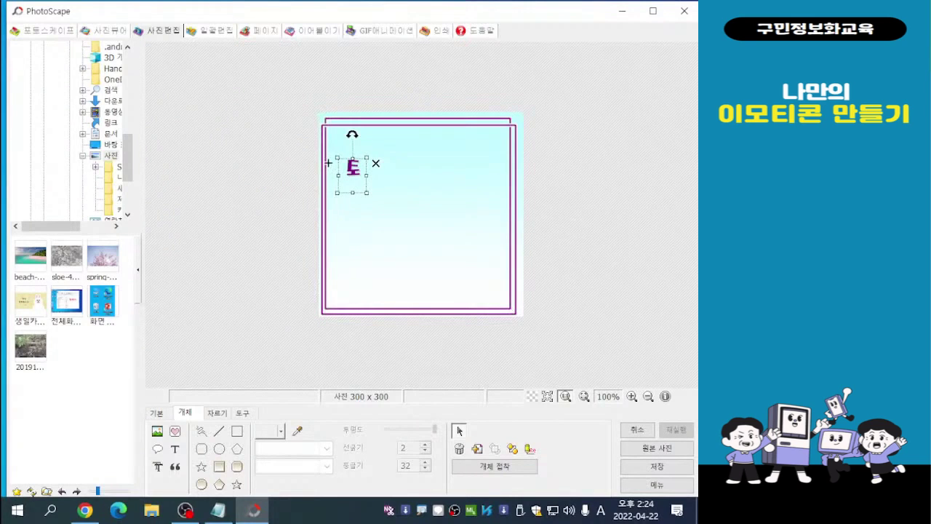
drag(368, 193, 385, 215)
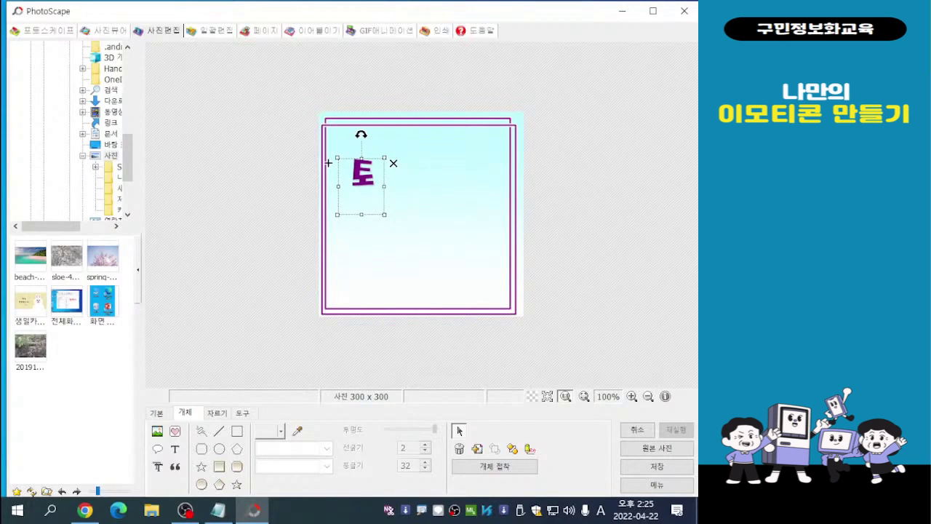
drag(328, 163, 316, 164)
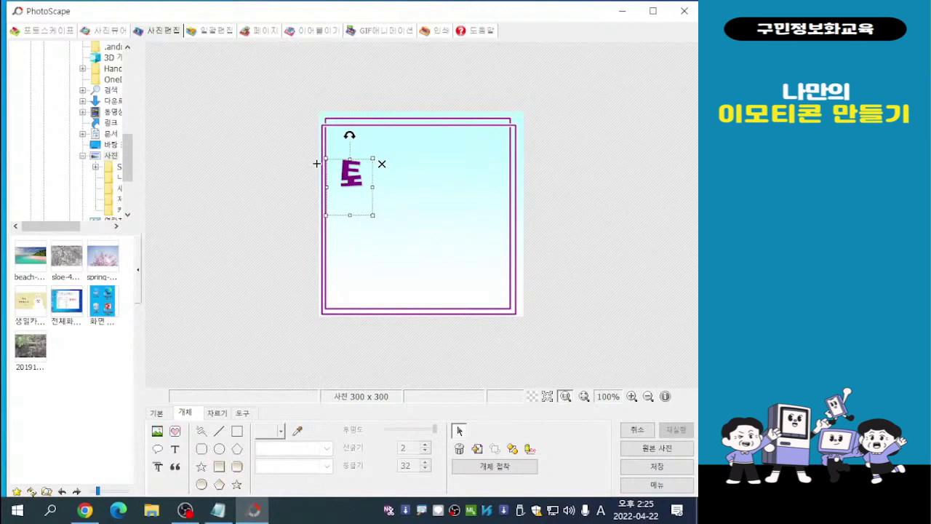
drag(316, 163, 314, 164)
key(Escape)
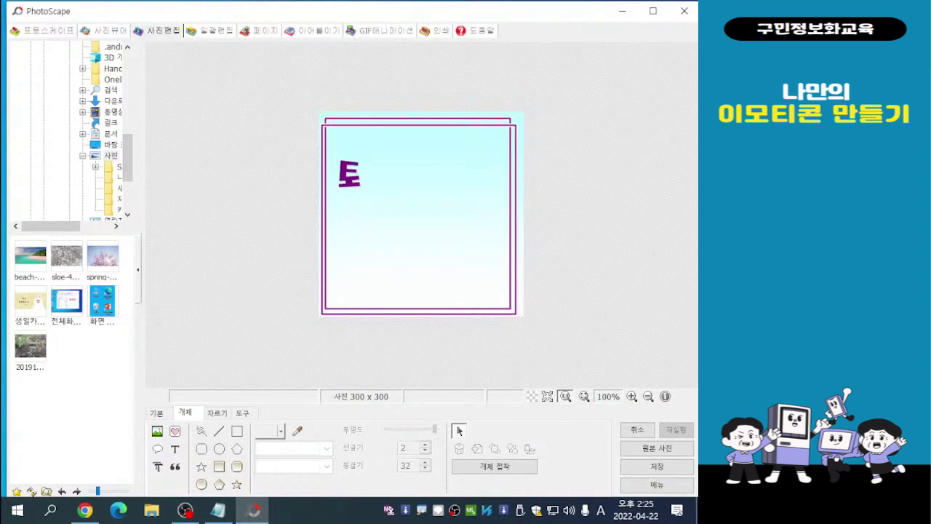
- Duplicate the "토" letter and move the copy onto the empty canvas left of the picture
click(350, 175)
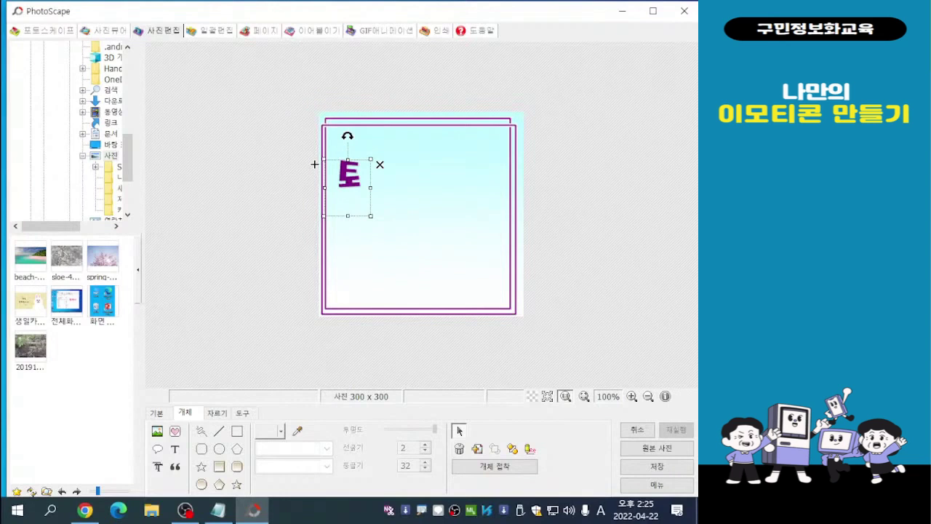
key(ctrl+v)
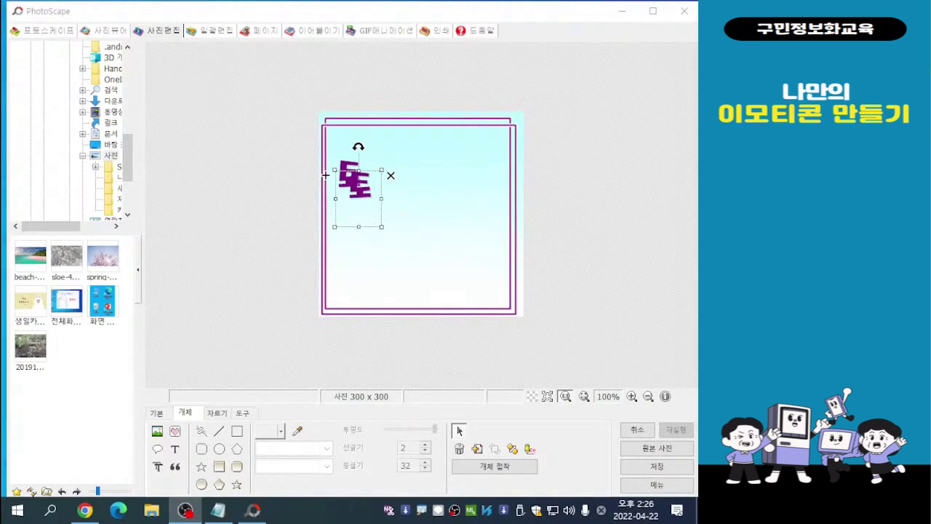
click(325, 174)
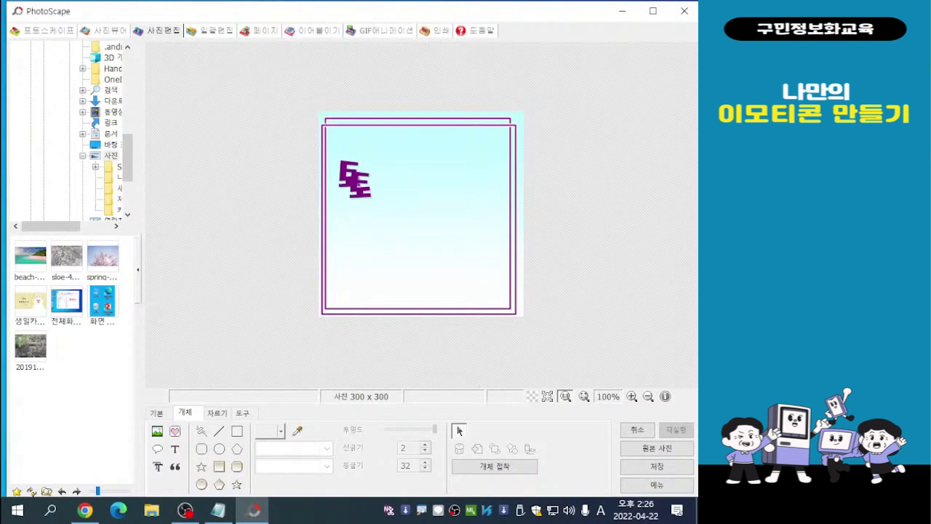
click(325, 175)
drag(325, 175, 200, 163)
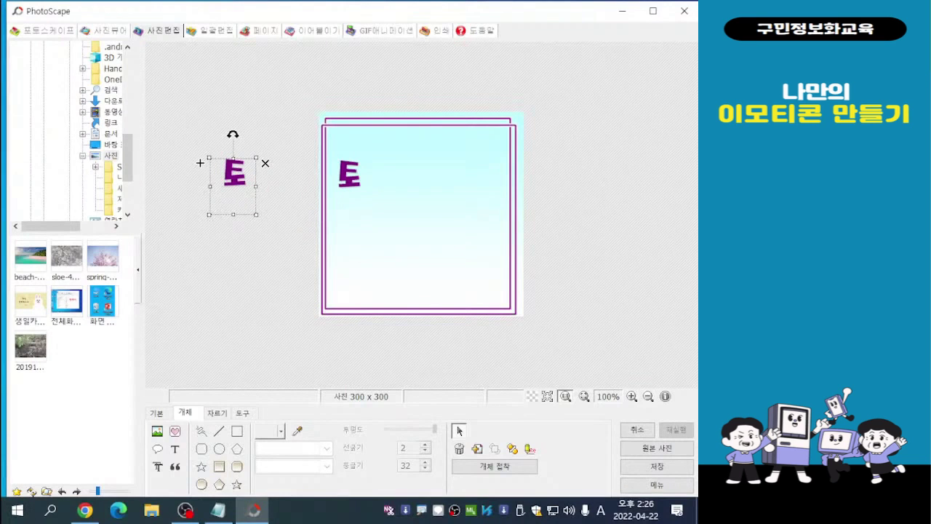
- Change the copied letter's text to "닥" and move it inside the frame, slightly higher and to the right of "토"
double_click(234, 179)
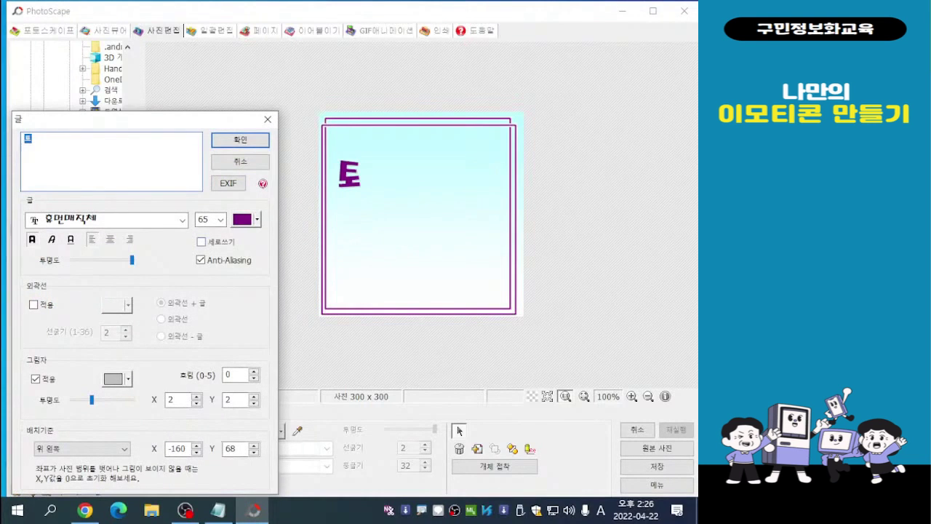
drag(183, 120, 566, 82)
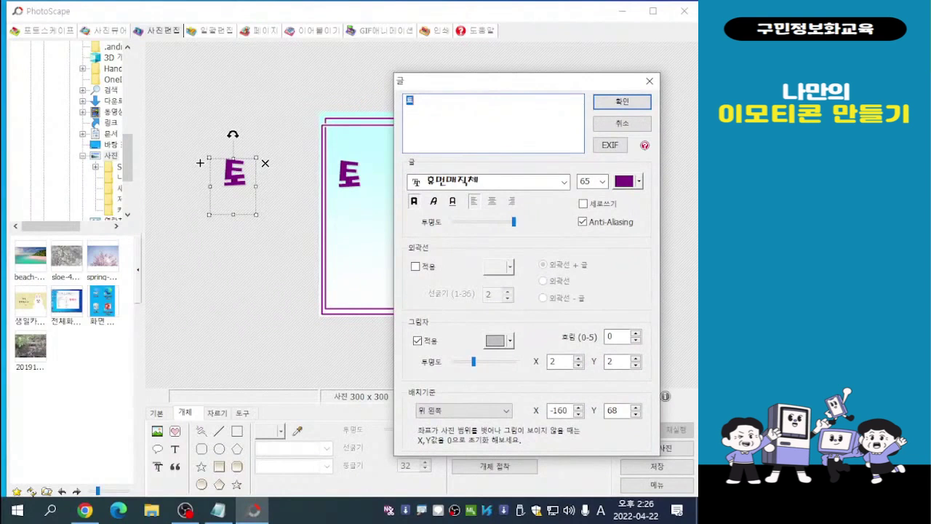
text(ekr)
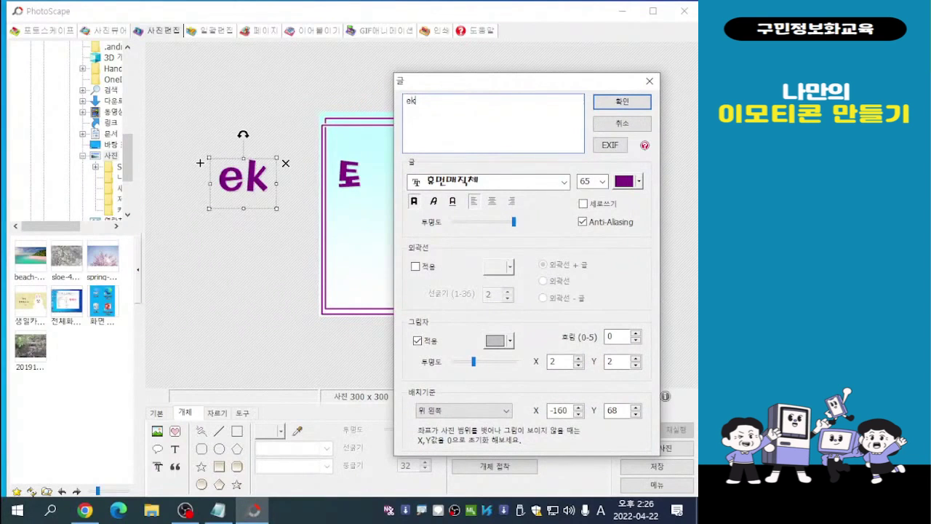
key(BackSpace)
key(BackSpace)
key(BackSpace)
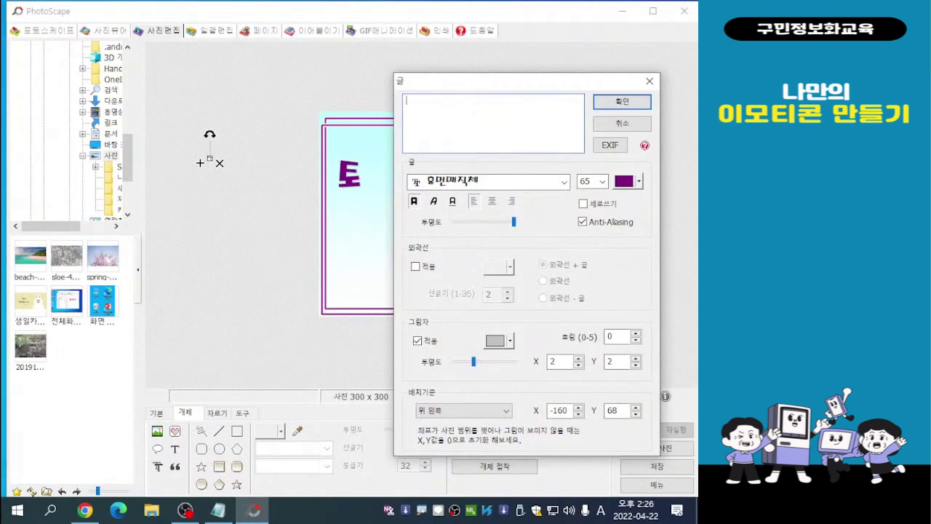
key(Hangul)
text(닥)
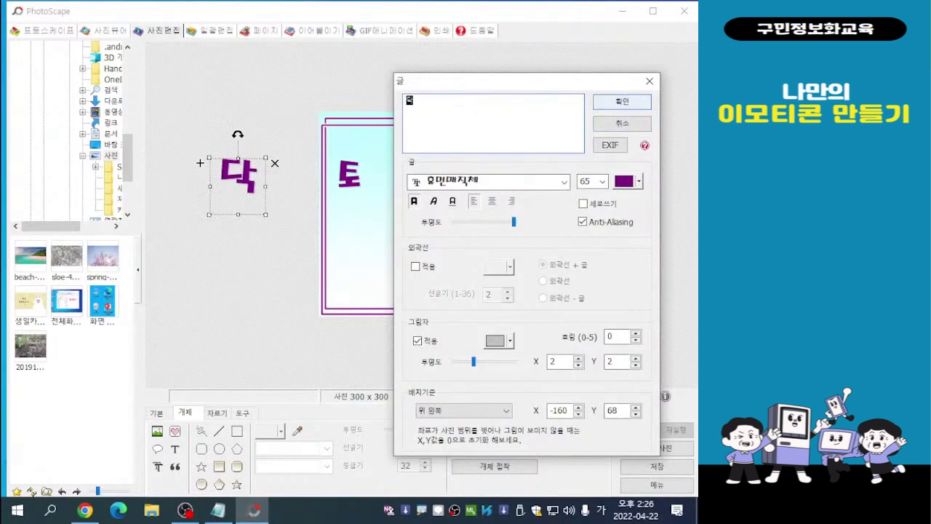
click(622, 102)
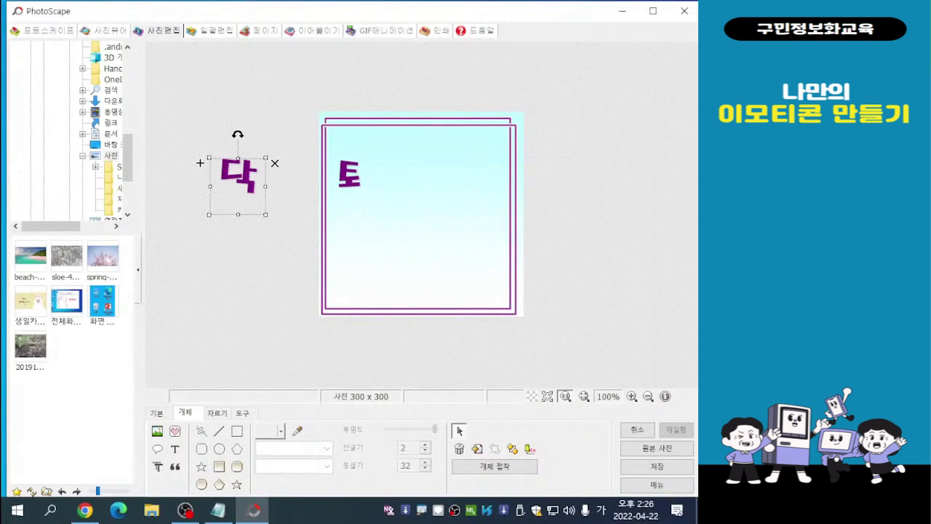
drag(200, 163, 359, 152)
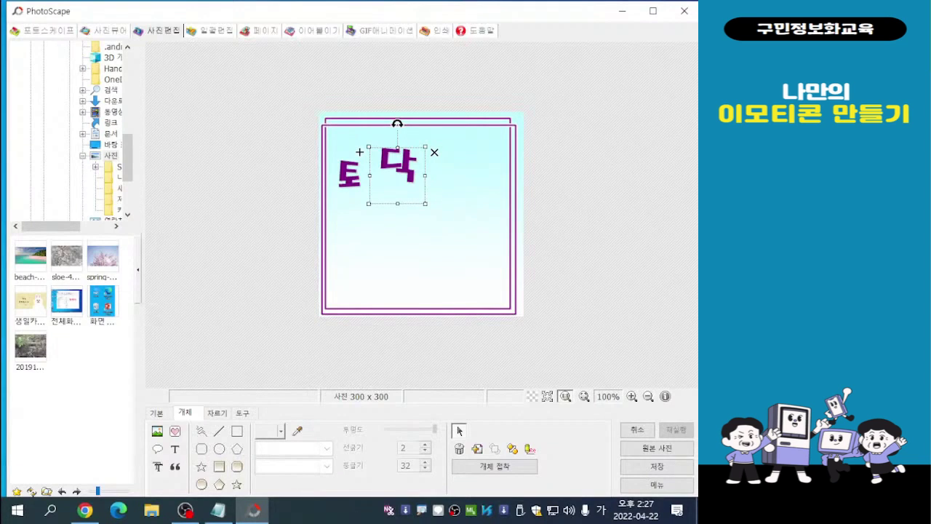
- Add a second "토" to the right of "닥" by duplicating "닥" and replacing the copy's text, and deselect it
key(ctrl+v)
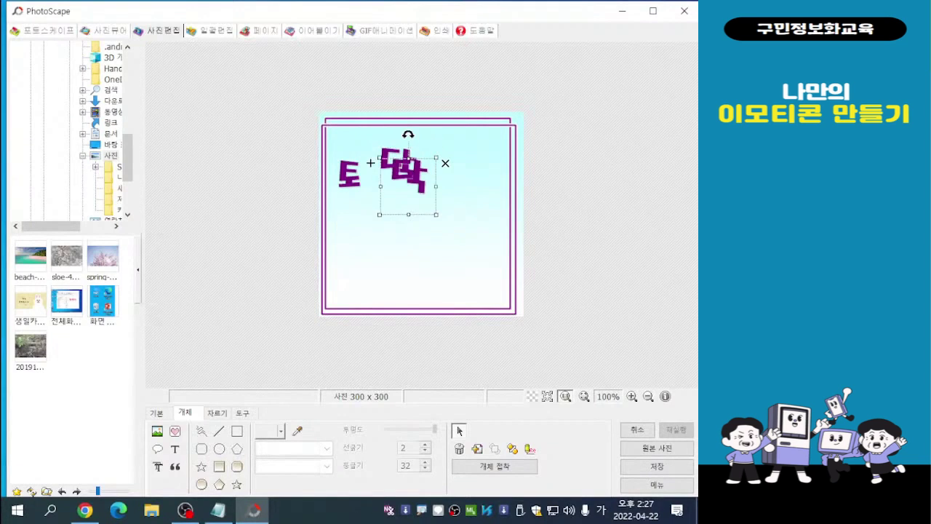
drag(408, 186, 230, 165)
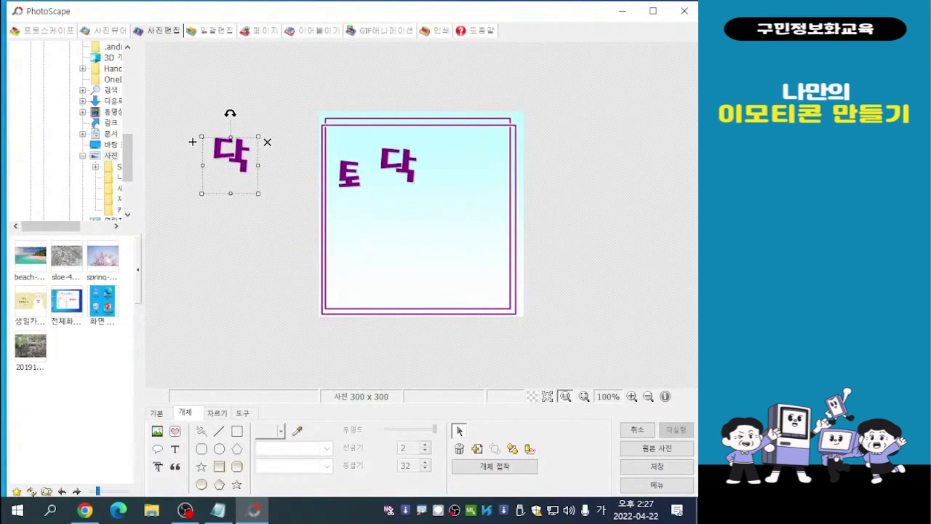
double_click(219, 155)
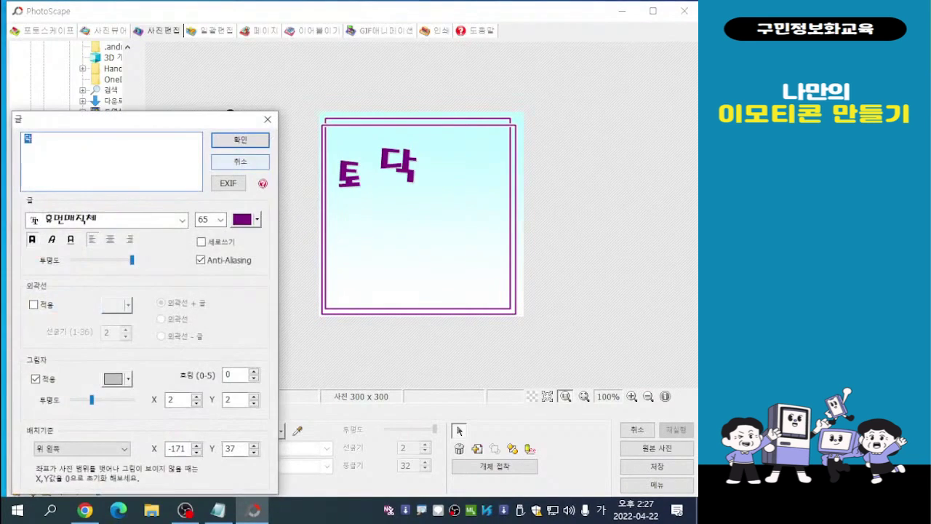
drag(507, 138, 571, 58)
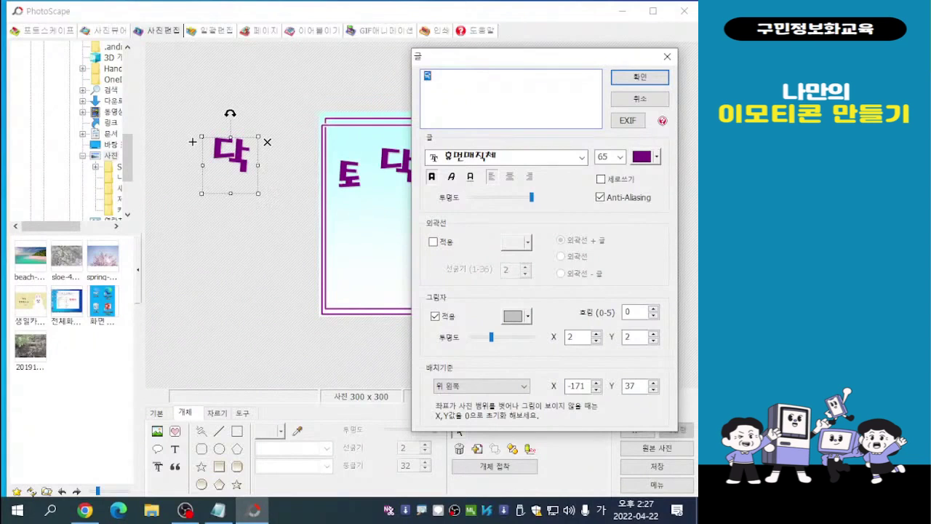
text(토)
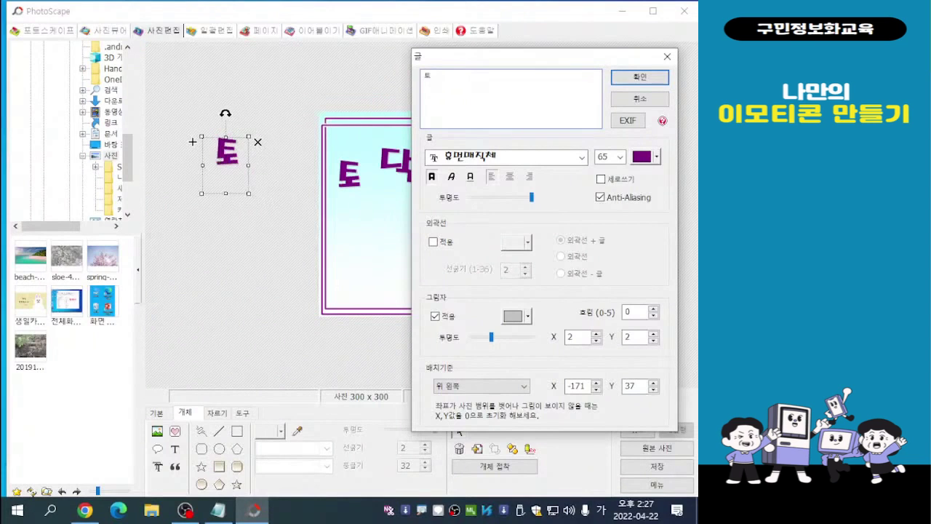
key(Return)
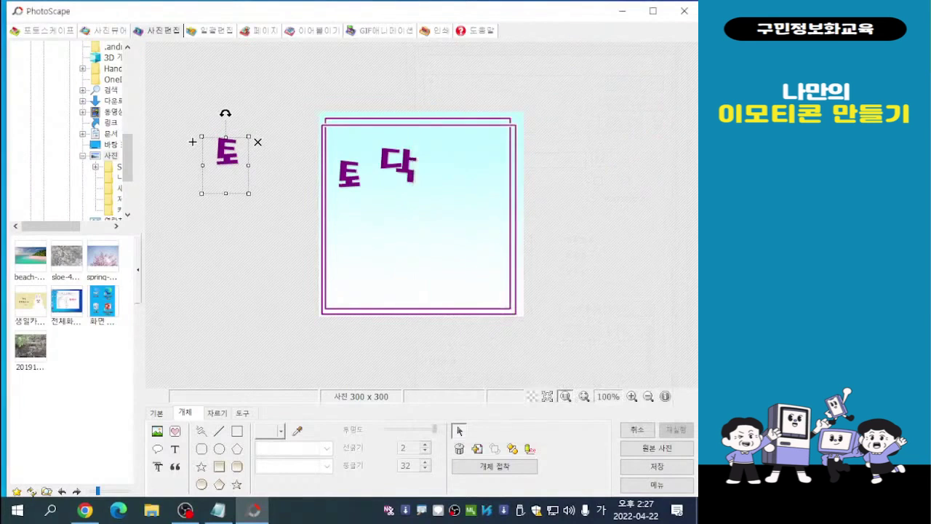
drag(193, 142, 416, 158)
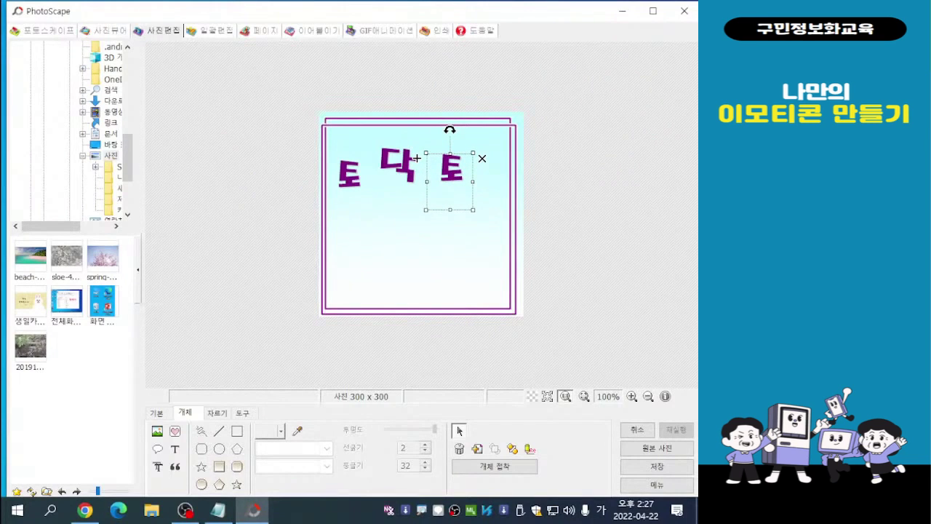
key(Escape)
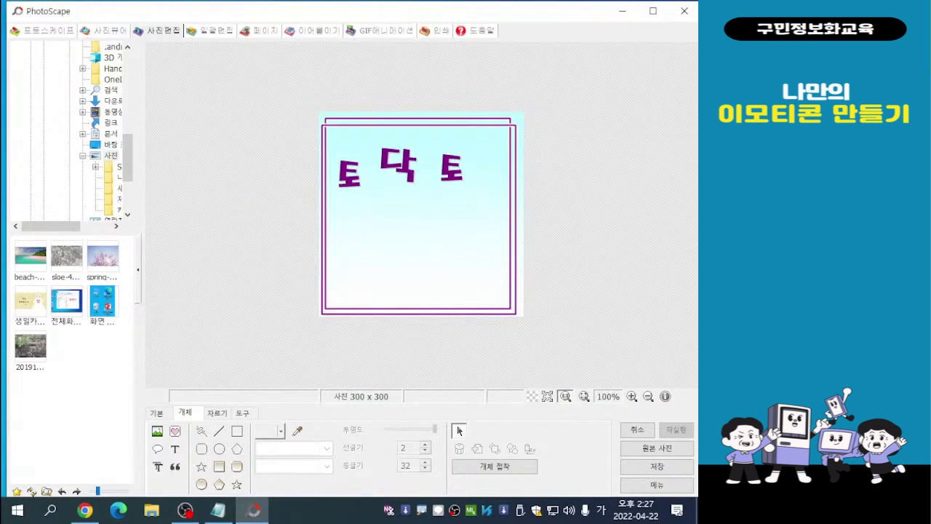
- Duplicate the "닥" letter and place the copy at the upper-right end of the row, beside the second "토"
click(398, 168)
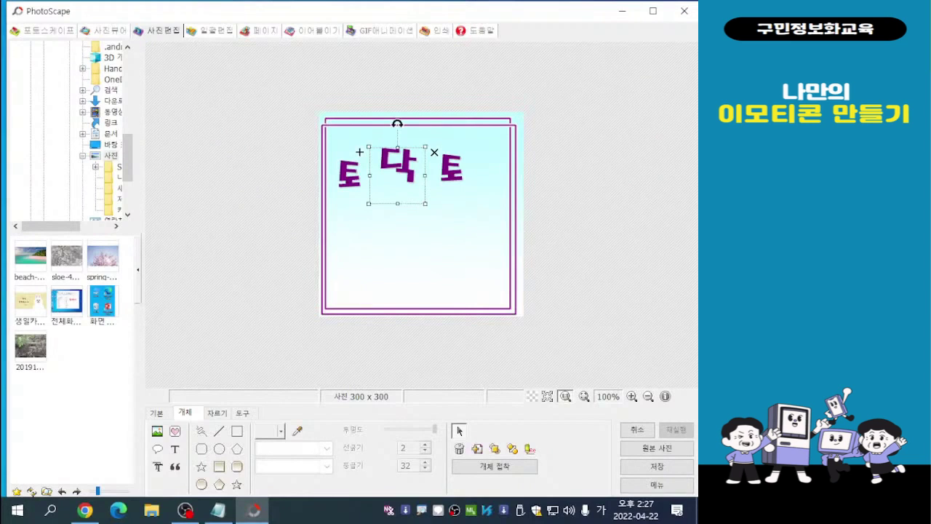
key(ctrl+v)
drag(409, 175, 488, 156)
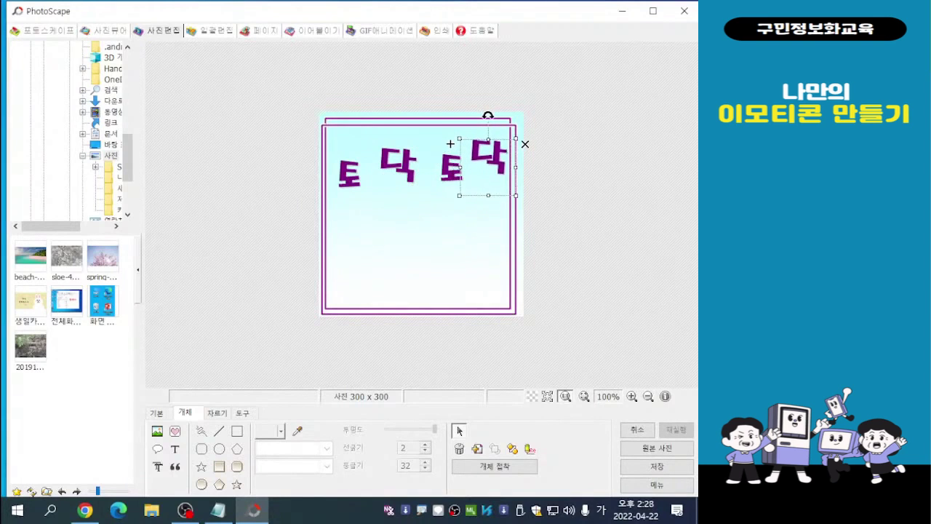
right_click(483, 162)
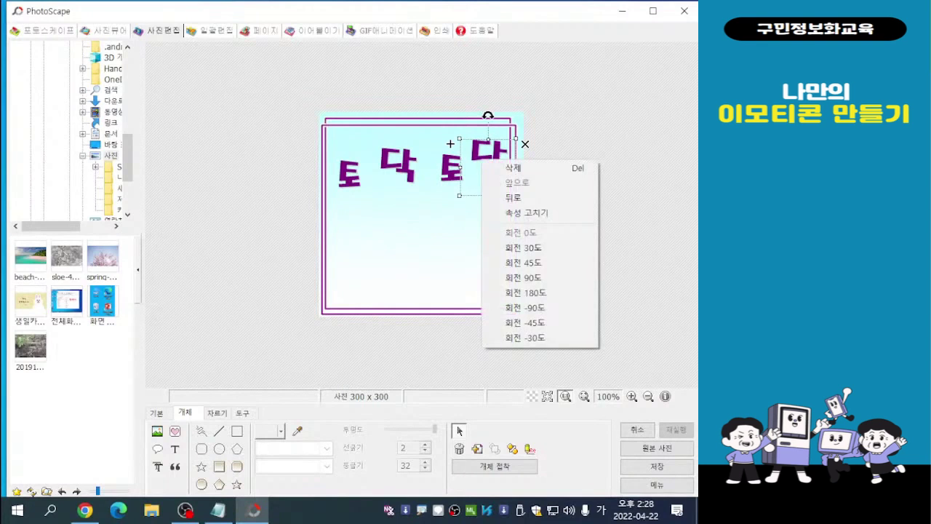
click(564, 150)
- Move the second "토" slightly down and to the left, away from the last "닥"
double_click(449, 169)
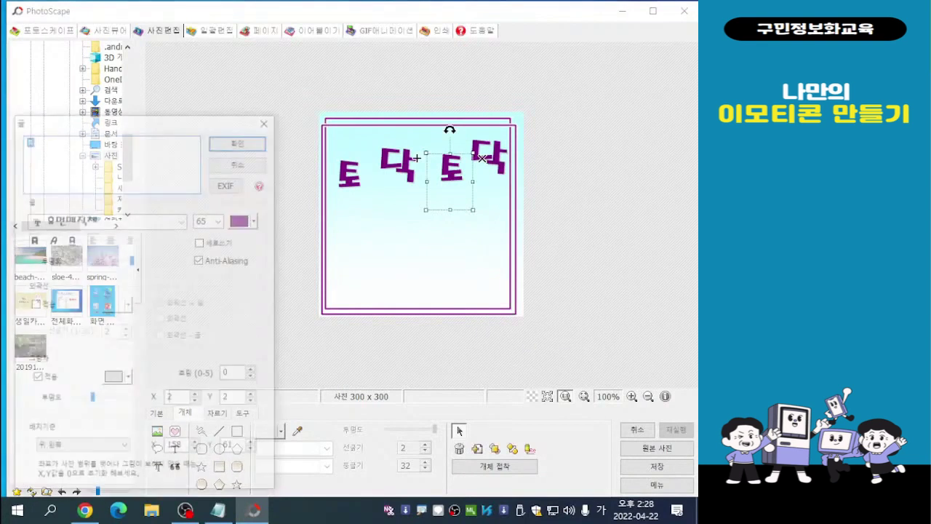
click(268, 118)
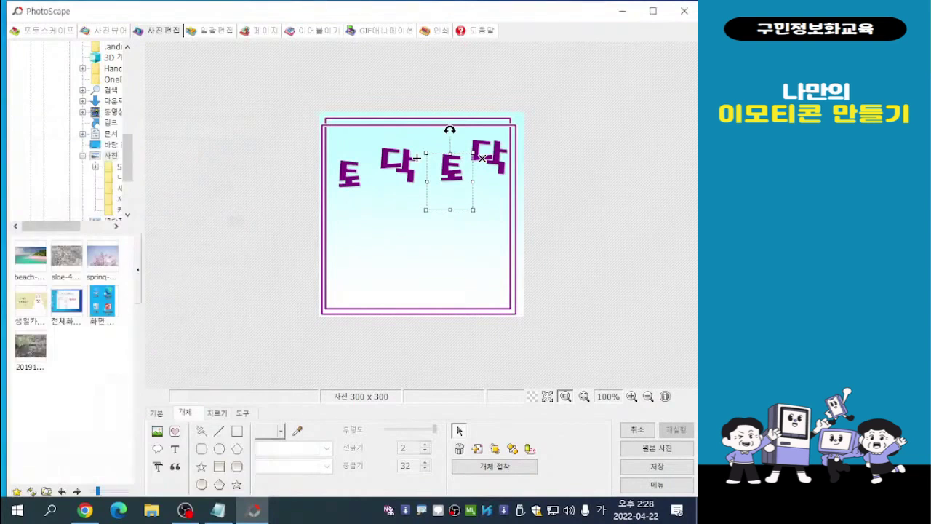
drag(416, 158, 406, 169)
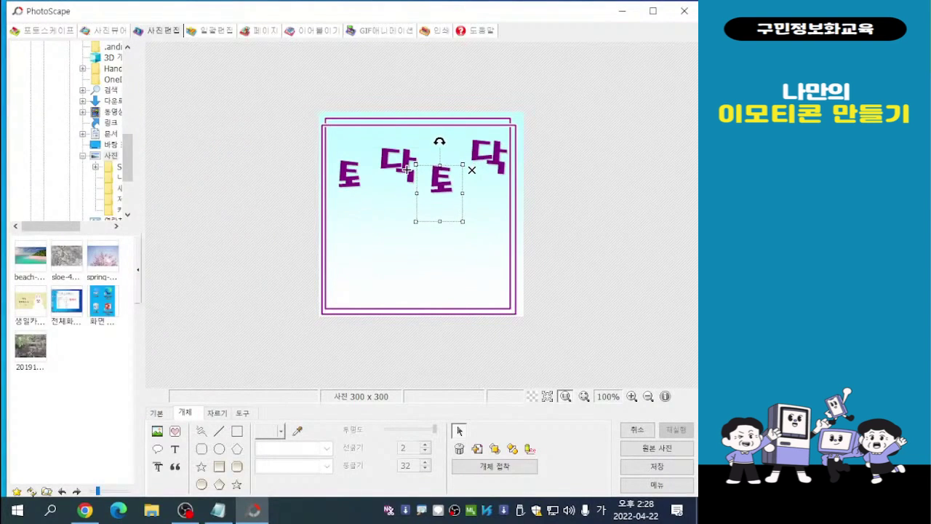
click(312, 130)
drag(312, 130, 315, 123)
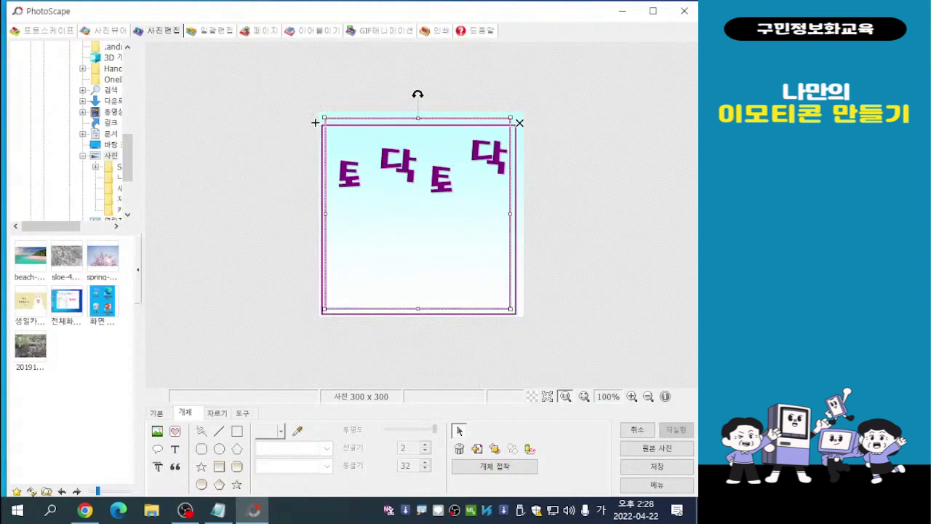
- Move the first "닥" slightly up and to the left, closer to the first "토"
double_click(397, 164)
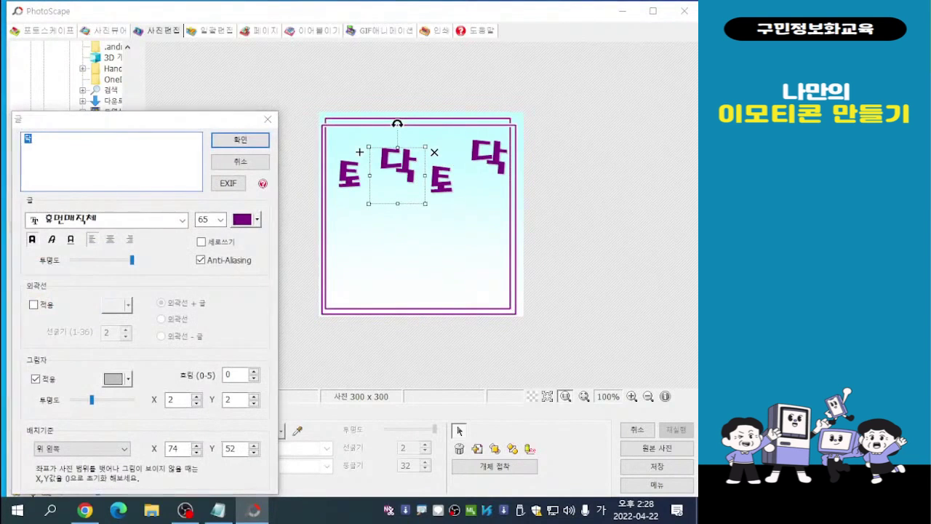
click(268, 119)
drag(397, 174, 389, 168)
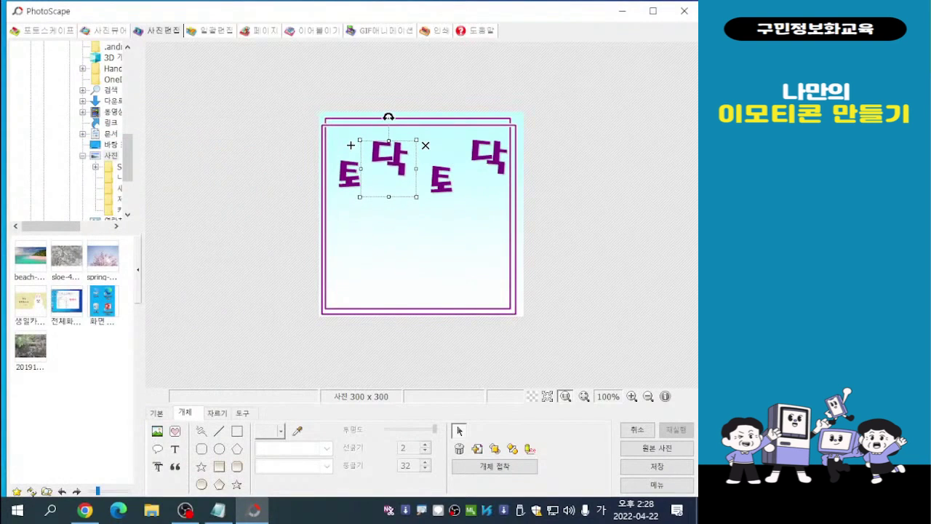
- Nudge the second "토" slightly up and to the left so it lines up with the first "토", and deselect it
shift+click(441, 181)
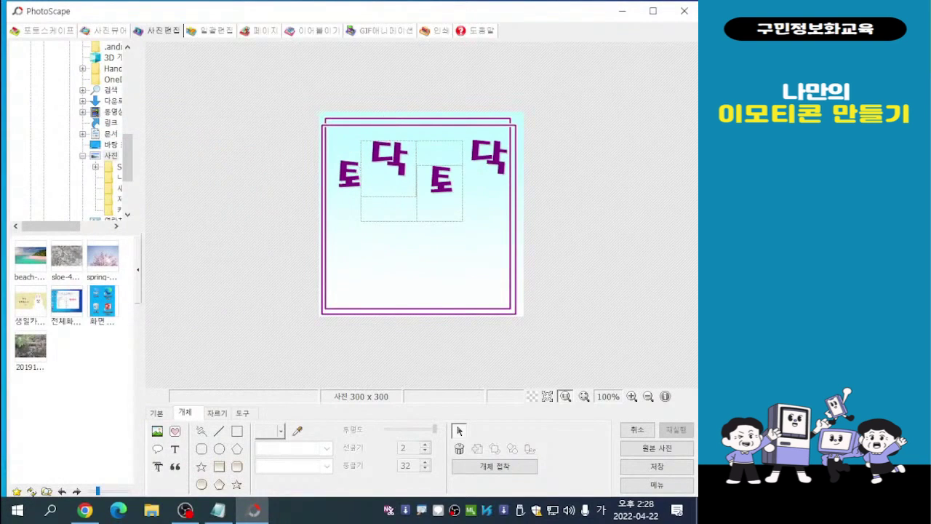
click(458, 431)
click(440, 179)
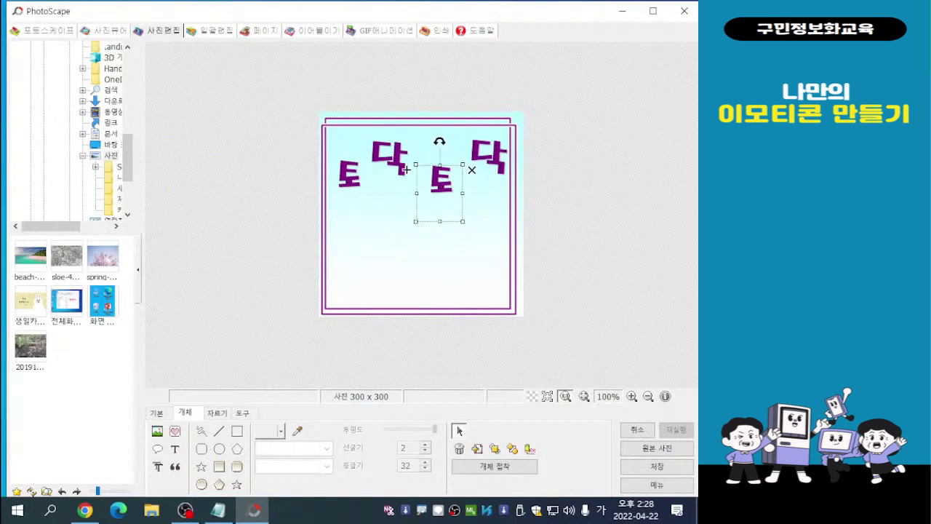
drag(405, 169, 402, 162)
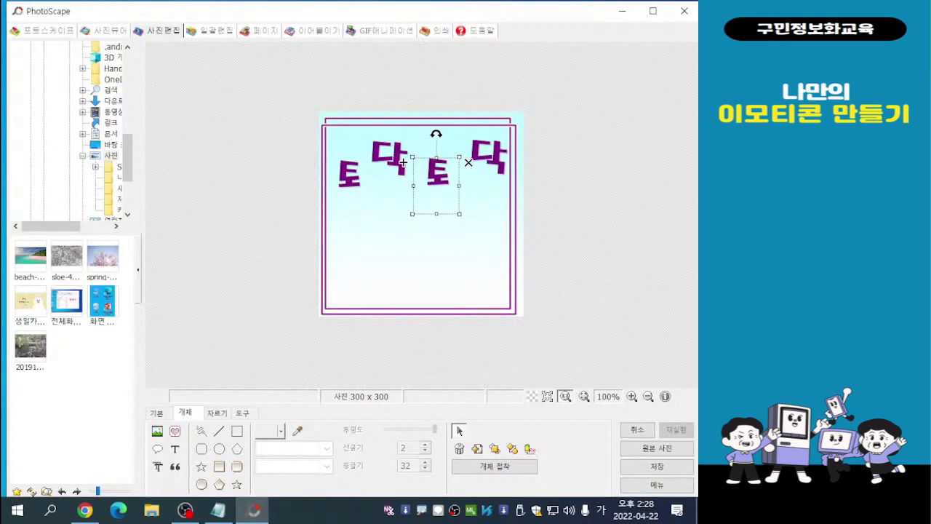
click(458, 430)
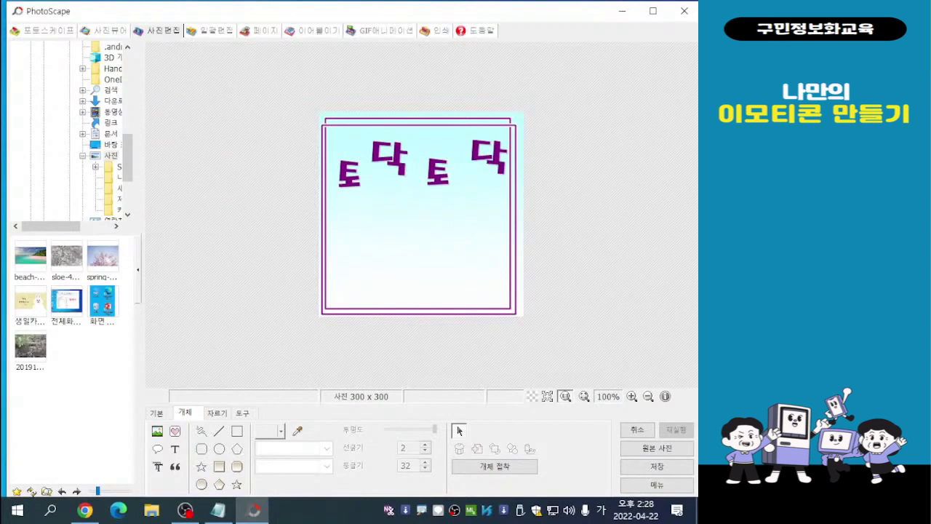
- Shift the last "닥" slightly left, clear of the frame's edge, and deselect it
click(486, 157)
drag(450, 144, 441, 144)
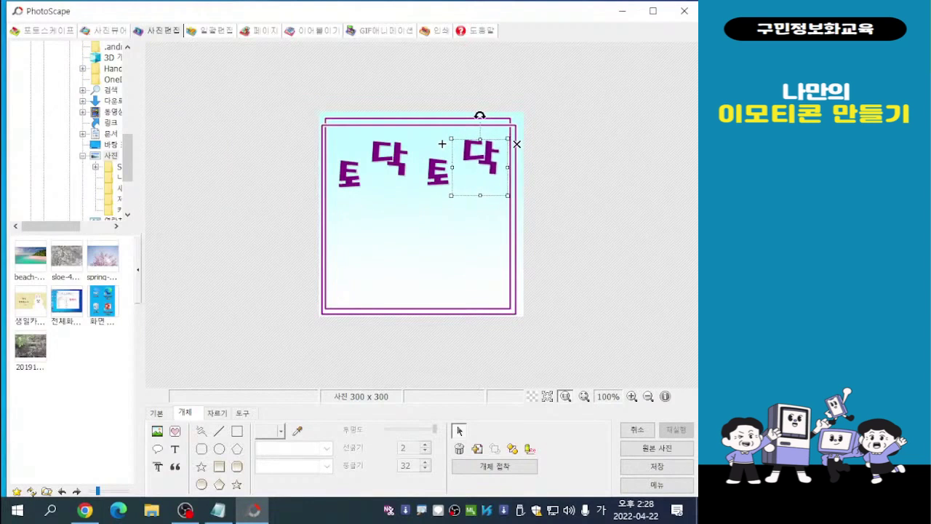
drag(442, 144, 443, 144)
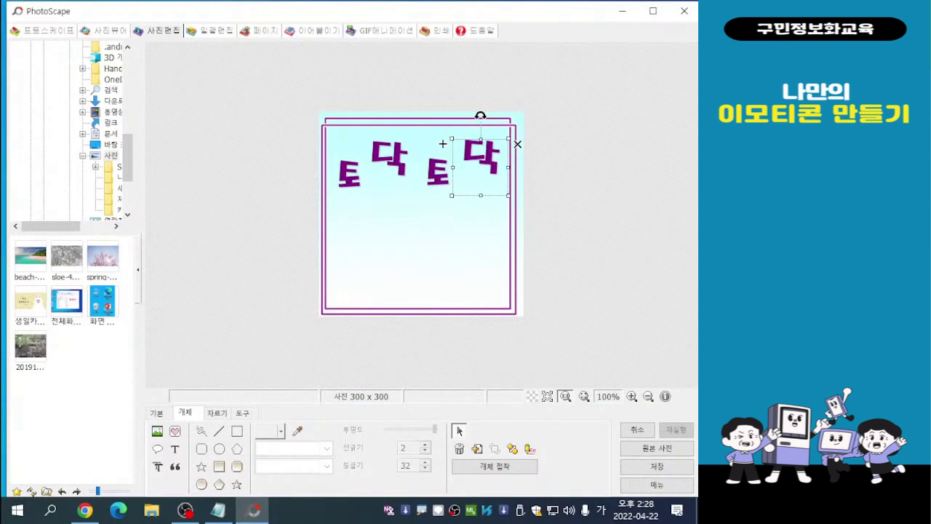
key(Escape)
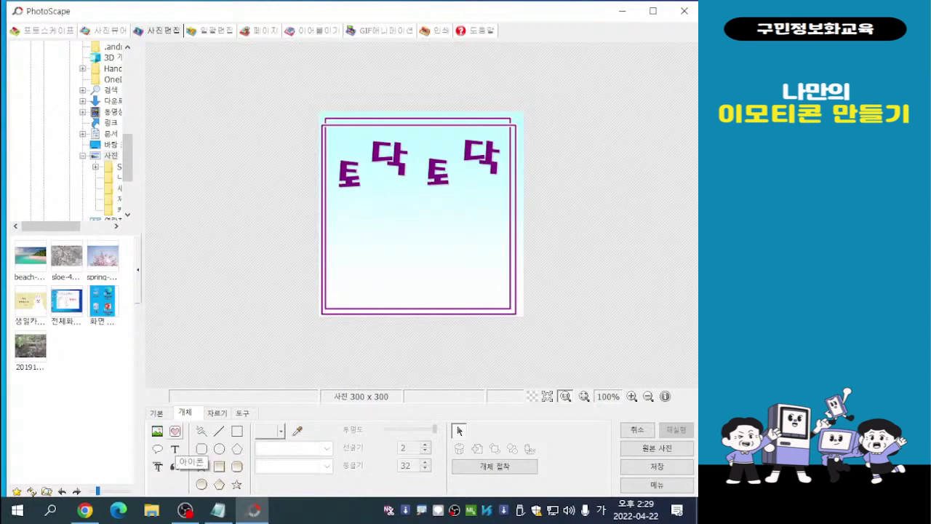
- Insert the yellow smiling face icon y17.png from the 얼굴 icon category into the emoticon
click(174, 432)
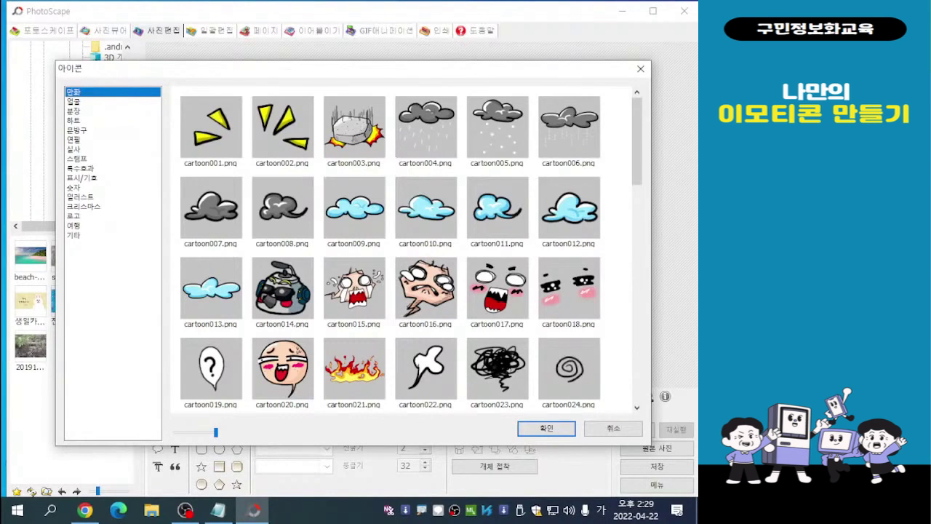
click(74, 101)
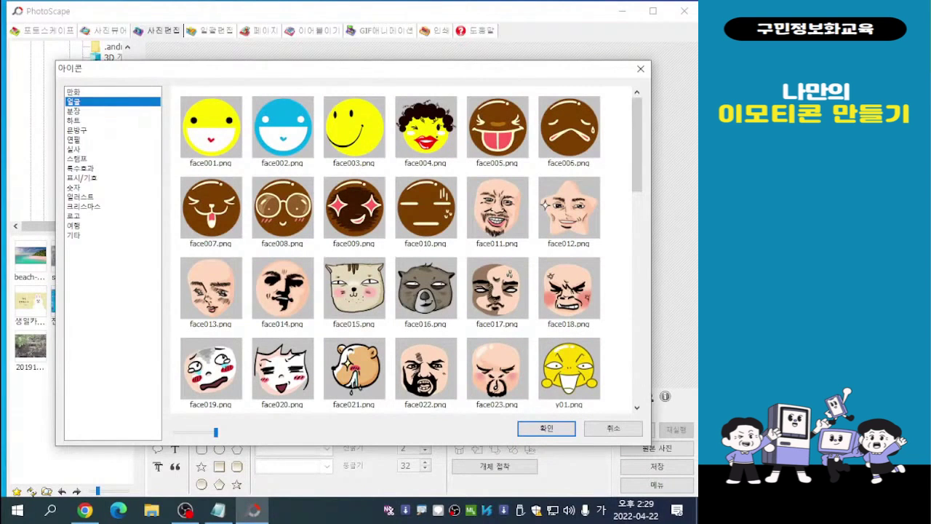
scroll(390, 251, down, 2)
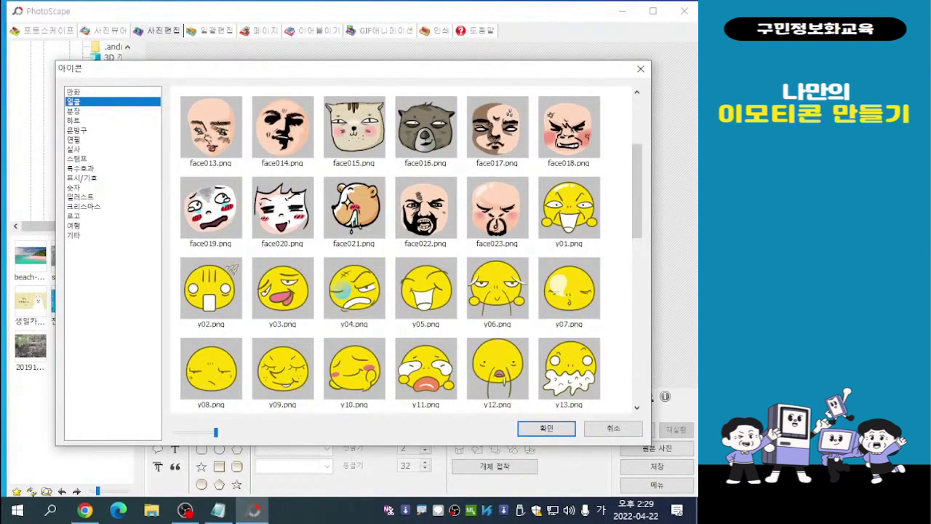
scroll(390, 251, down, 1)
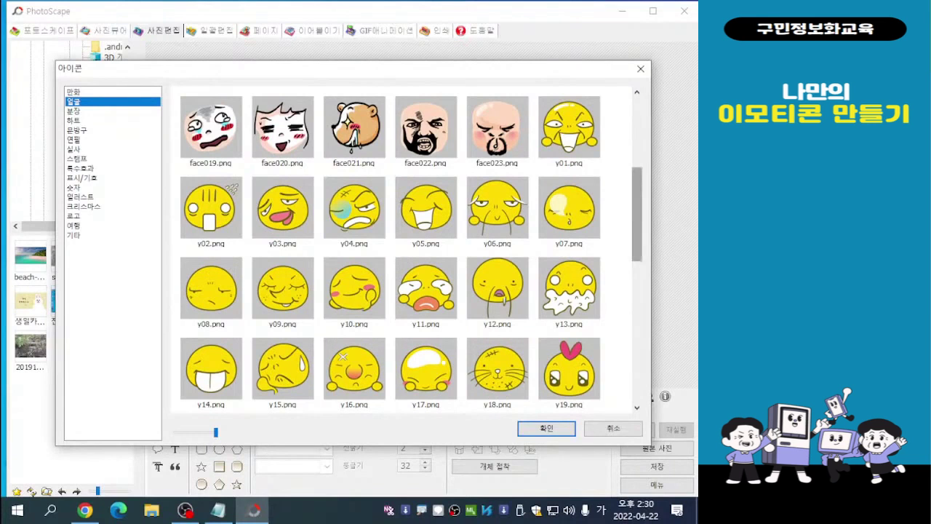
drag(638, 214, 637, 235)
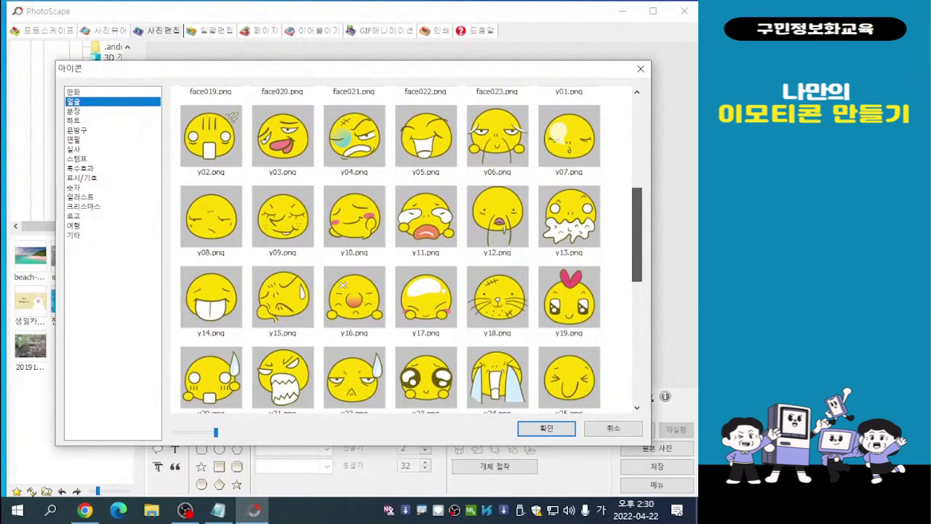
mouse_move(637, 234)
mouse_down()
mouse_move(637, 286)
mouse_move(638, 237)
mouse_up()
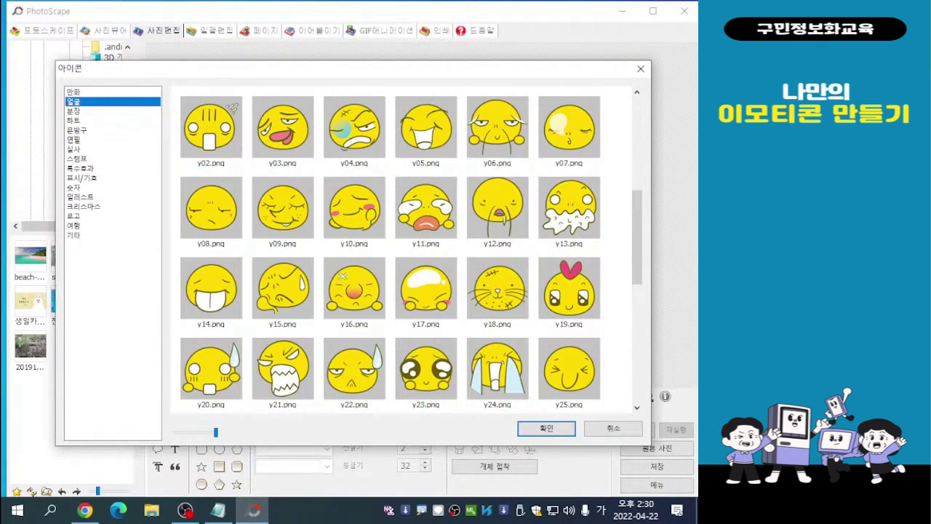
double_click(437, 313)
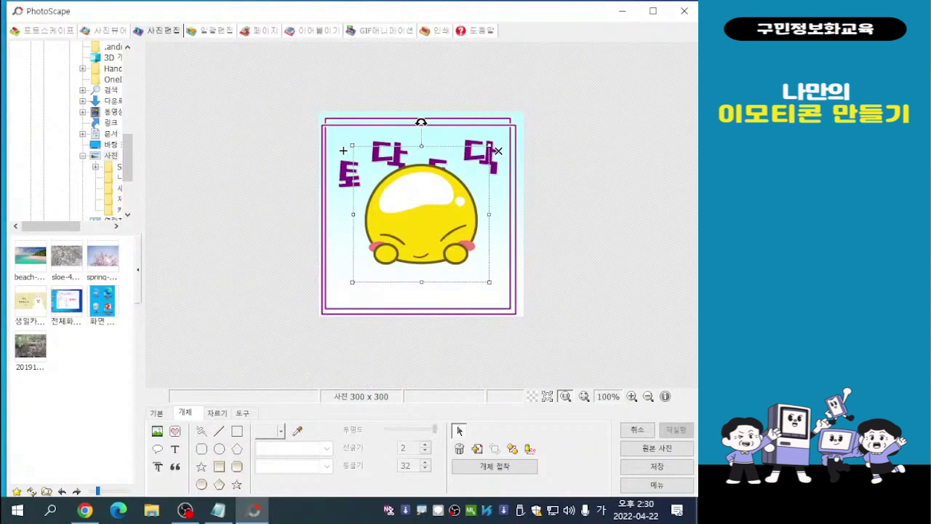
- Shrink the yellow face and place it centred below the letters, just inside the frame's lower edge, and deselect it
drag(343, 150, 341, 187)
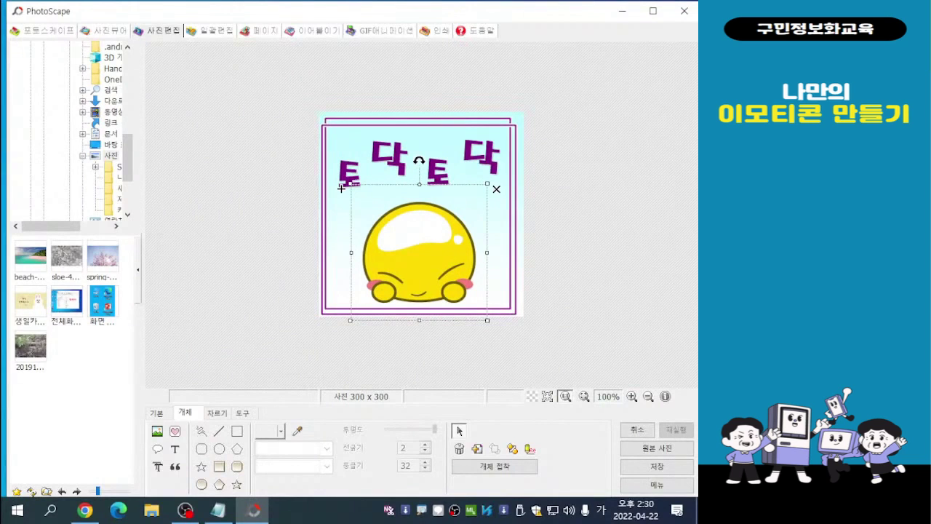
drag(341, 188, 366, 214)
drag(413, 265, 416, 264)
drag(361, 207, 371, 218)
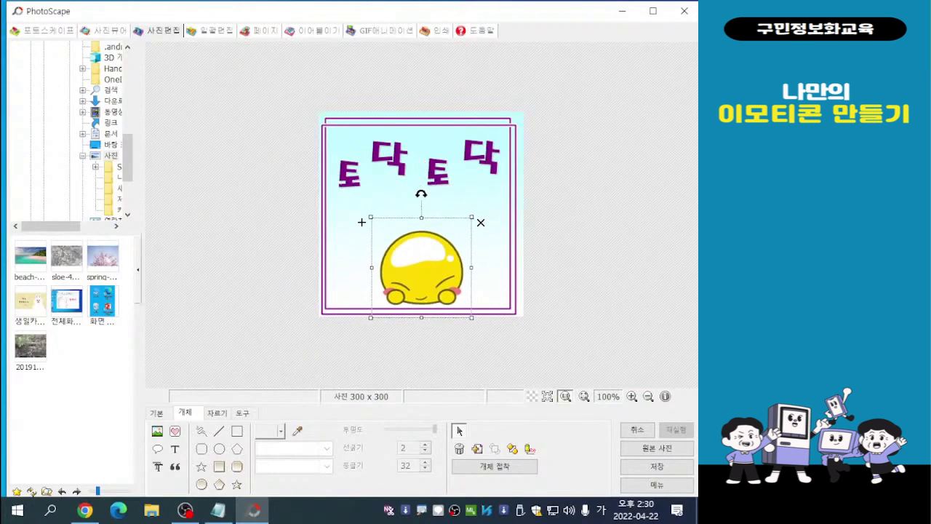
drag(421, 267, 416, 258)
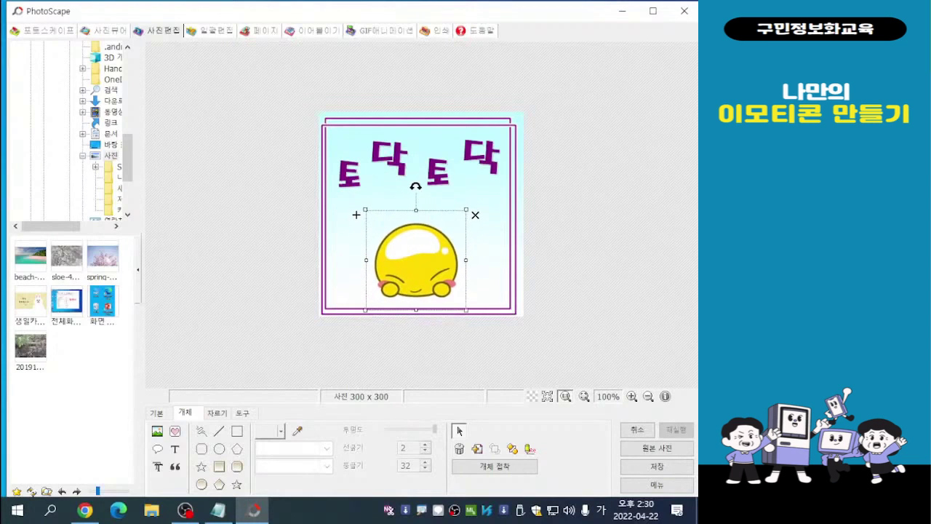
key(Escape)
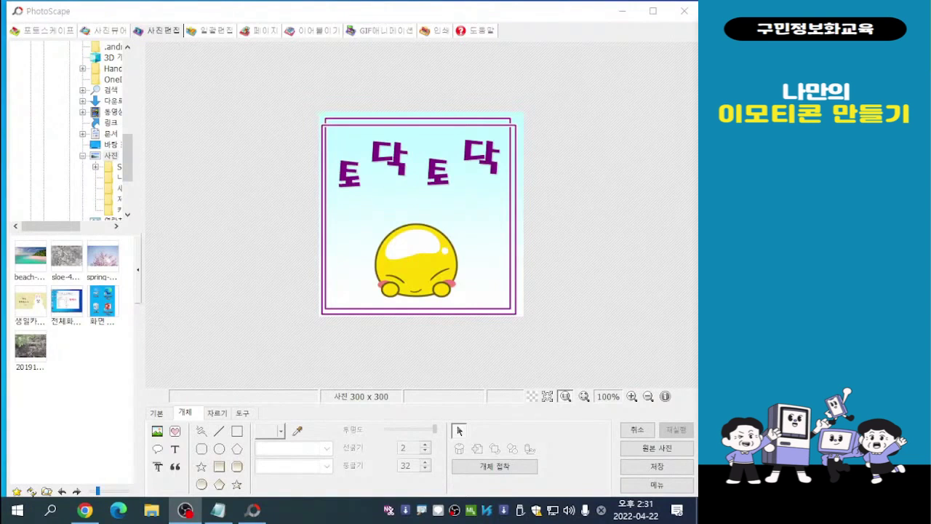
- Save the emoticon under a new name as the JPEG file 토닥1 in the 나만의 이모티콘 folder
key(alt+Tab)
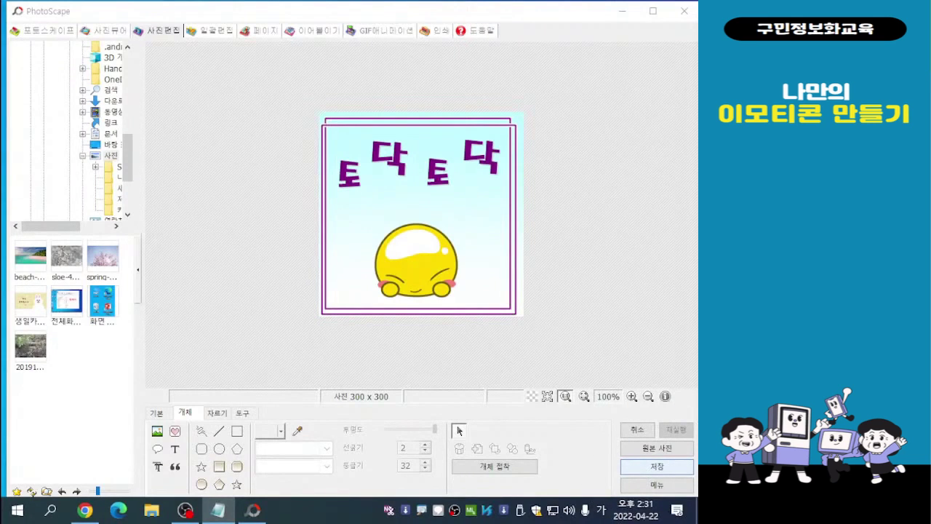
click(657, 465)
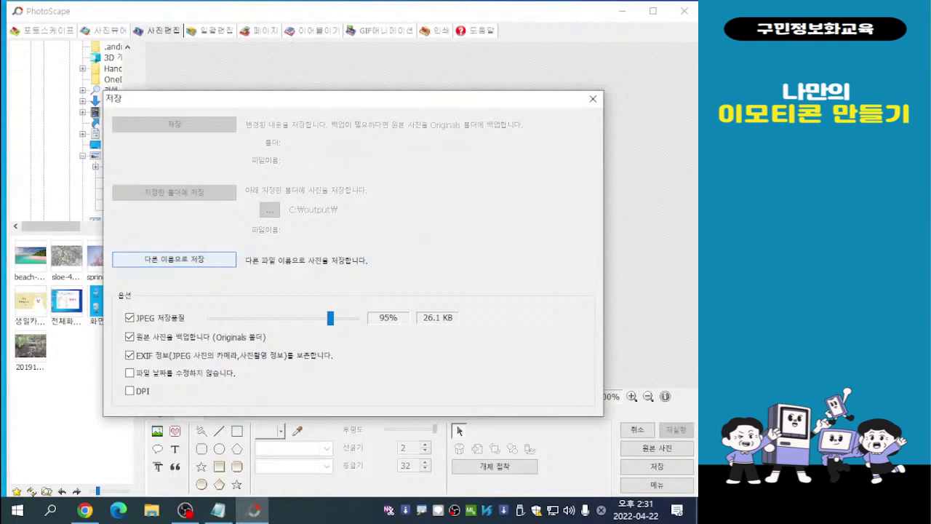
key(Return)
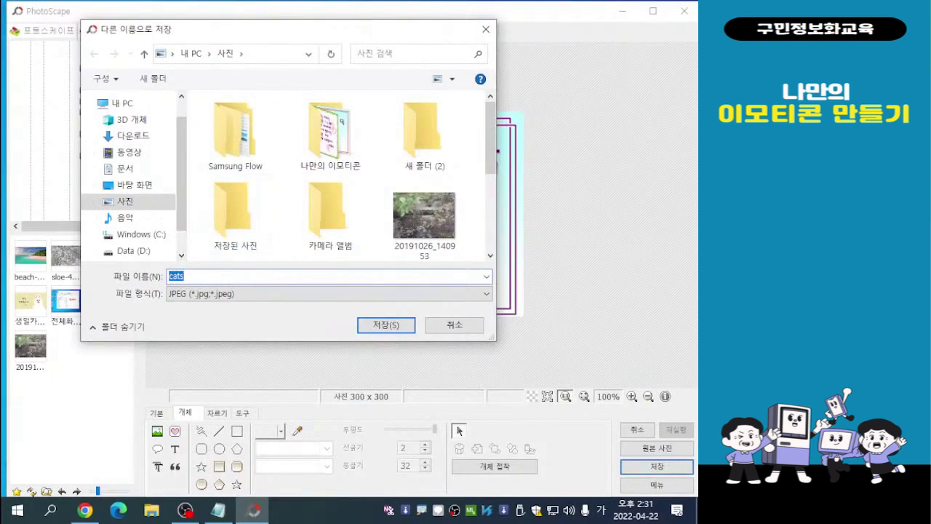
drag(265, 31, 247, 28)
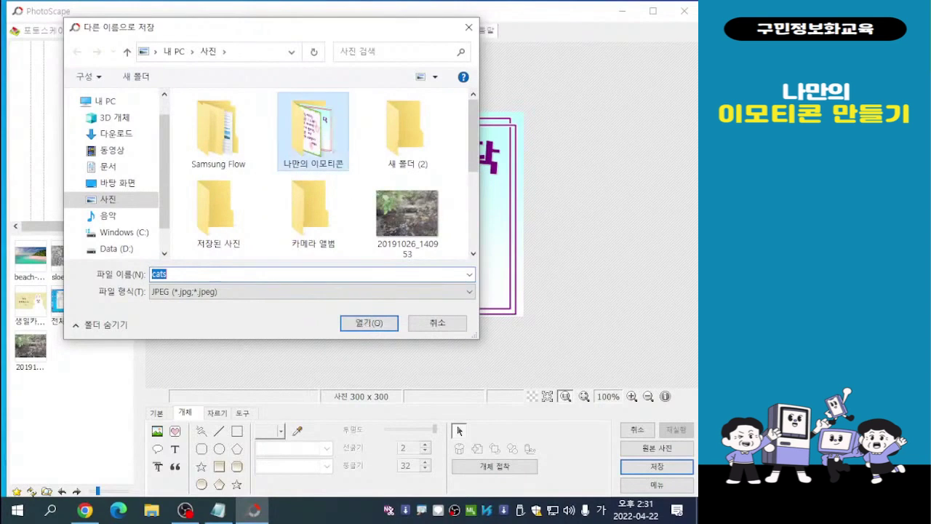
double_click(313, 133)
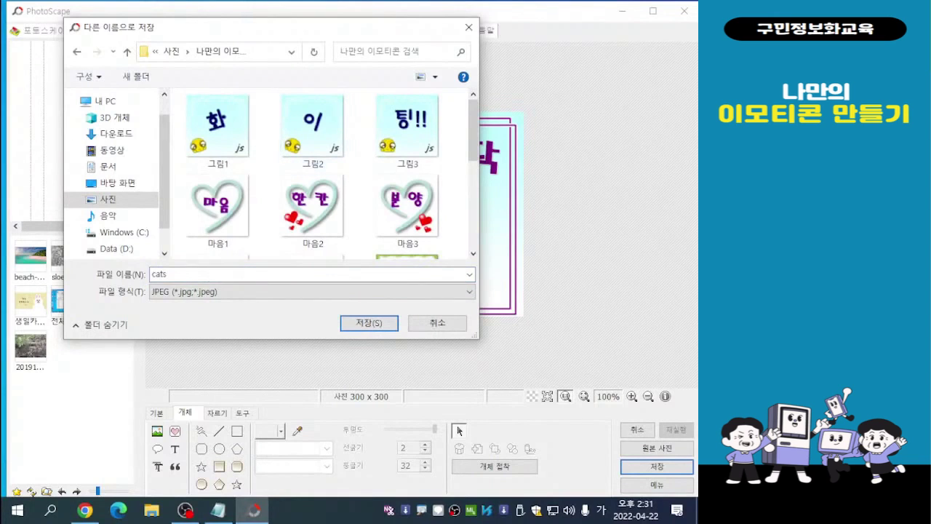
click(162, 275)
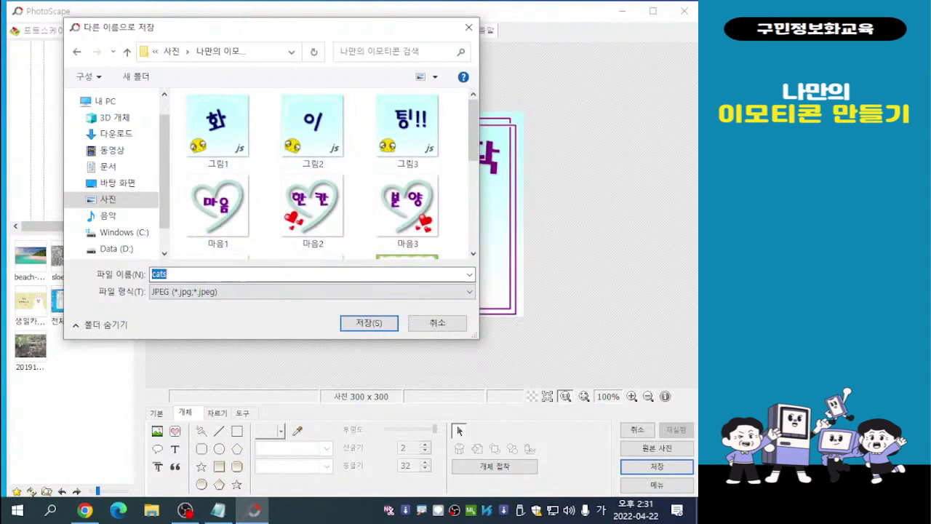
text(ㅌ)
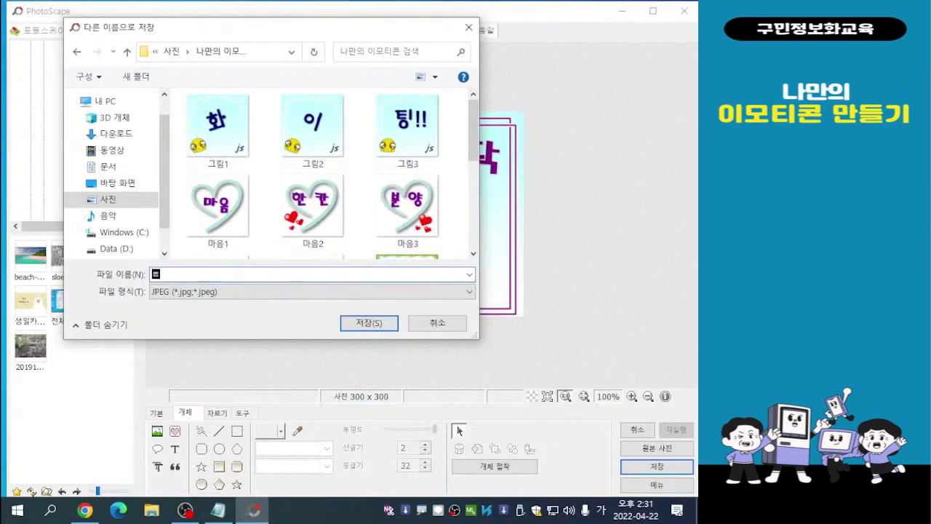
text(ㅗㄷㅏㄱ)
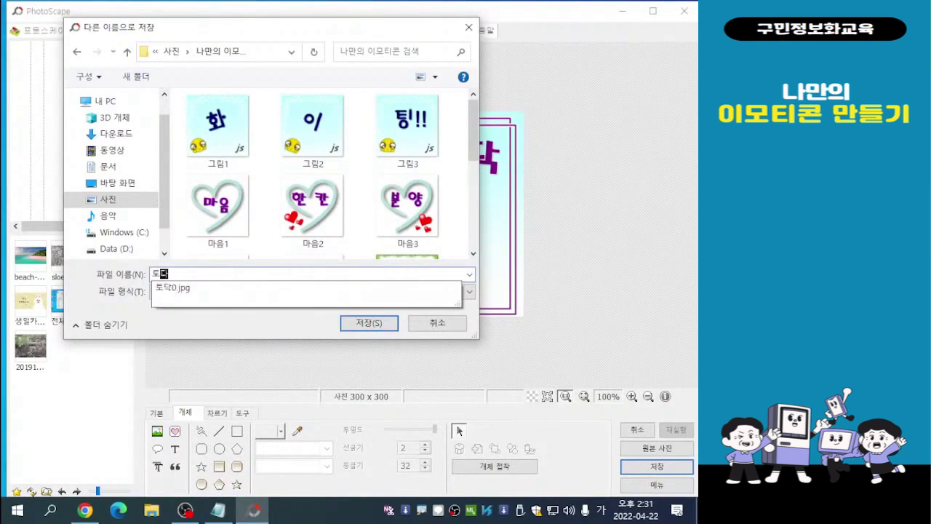
text(1)
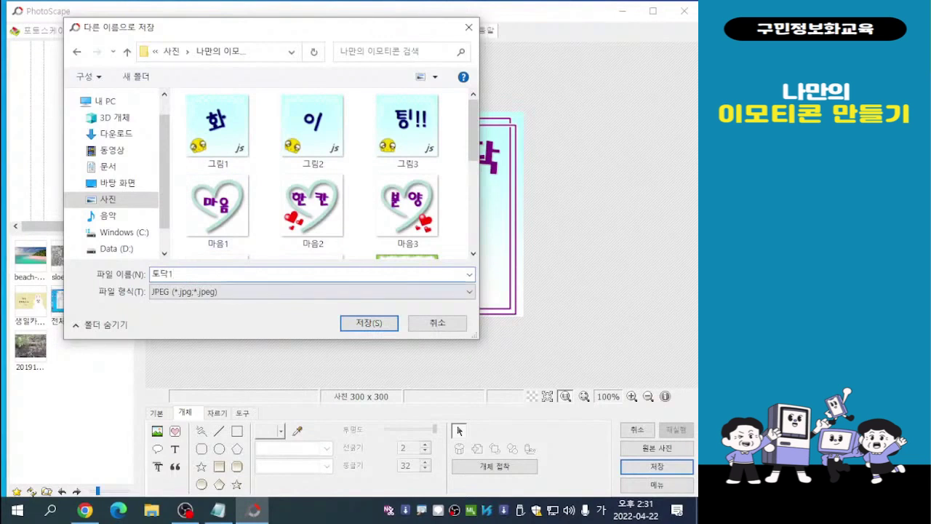
key(Tab)
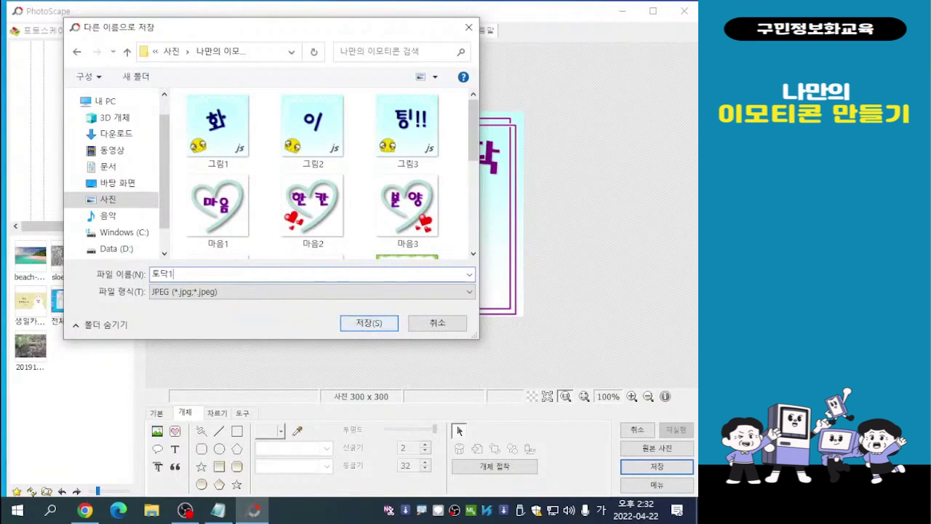
key(Return)
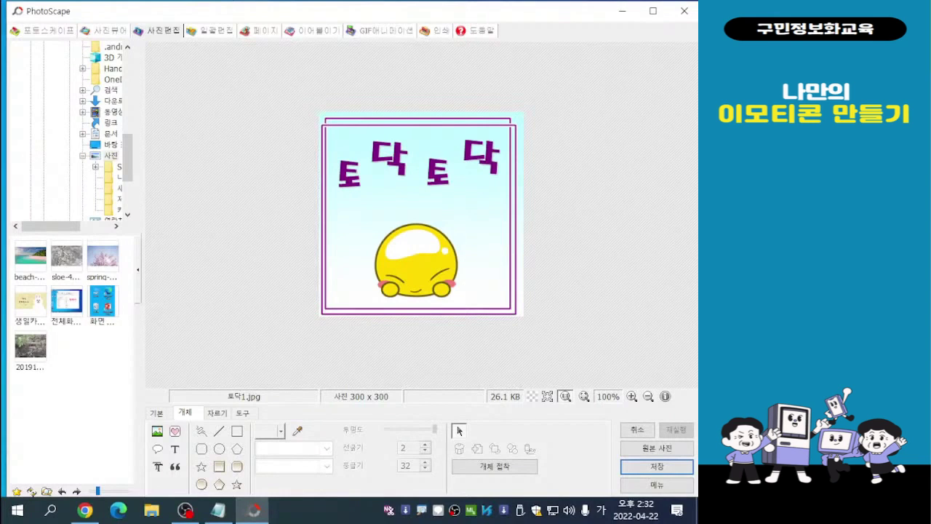
- Move the first "토" up and the first "닥" down so the heights of this pair are swapped, and deselect them
click(348, 175)
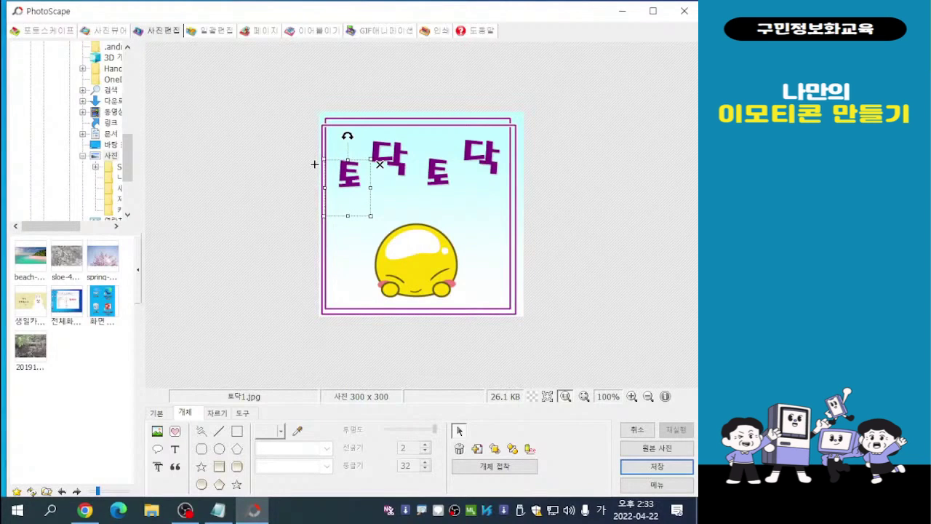
drag(315, 165, 313, 142)
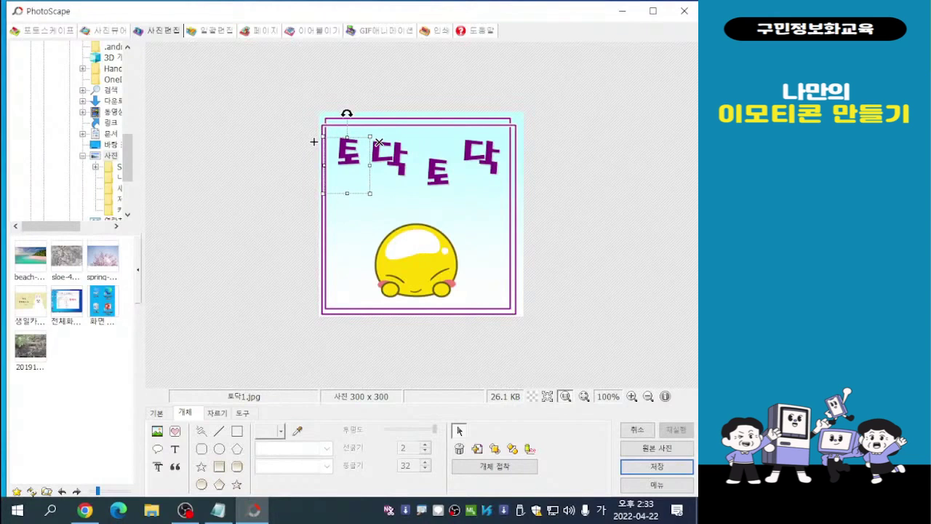
key(Escape)
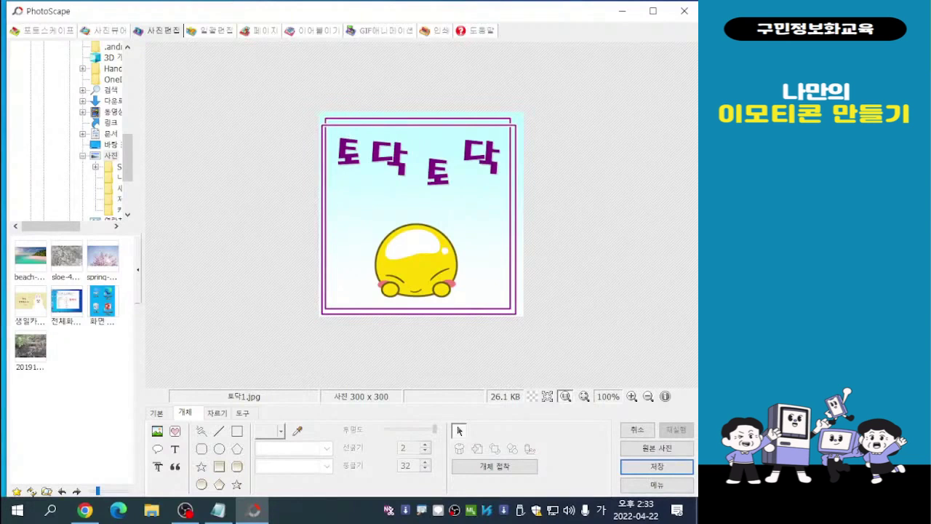
click(351, 146)
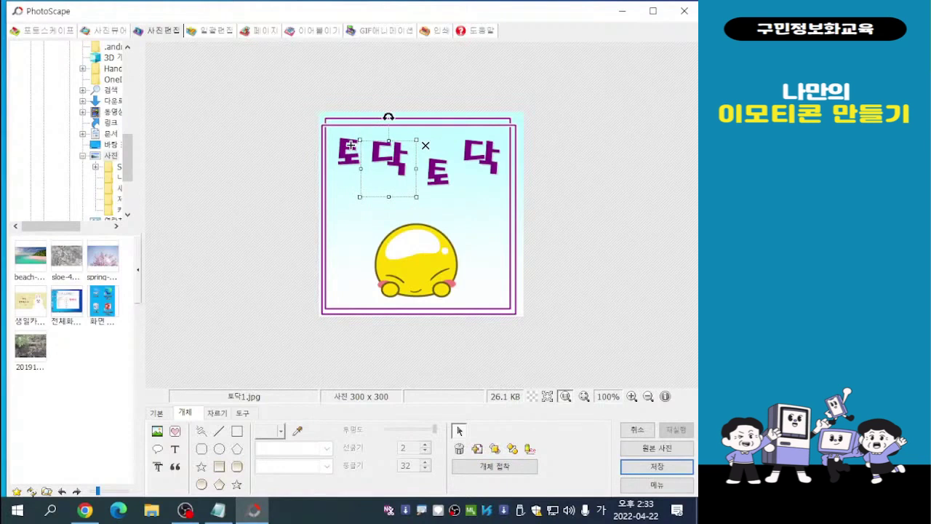
drag(351, 146, 351, 163)
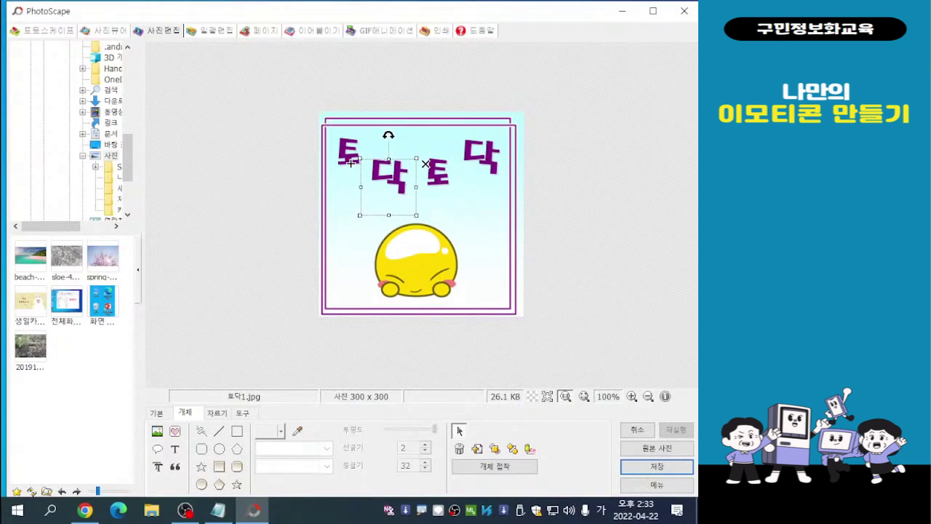
click(422, 162)
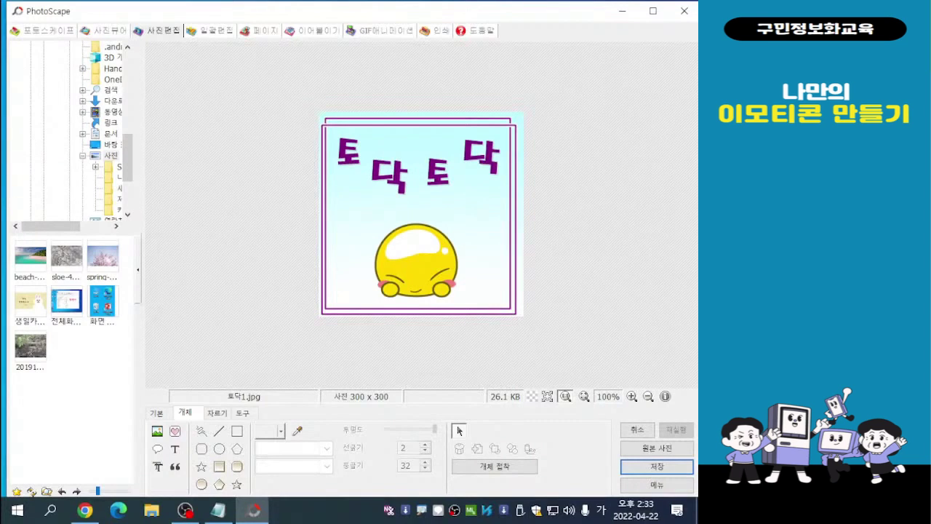
- Raise the second "토" and lower the last "닥" to match the first pair's staggered heights, and deselect them
click(437, 172)
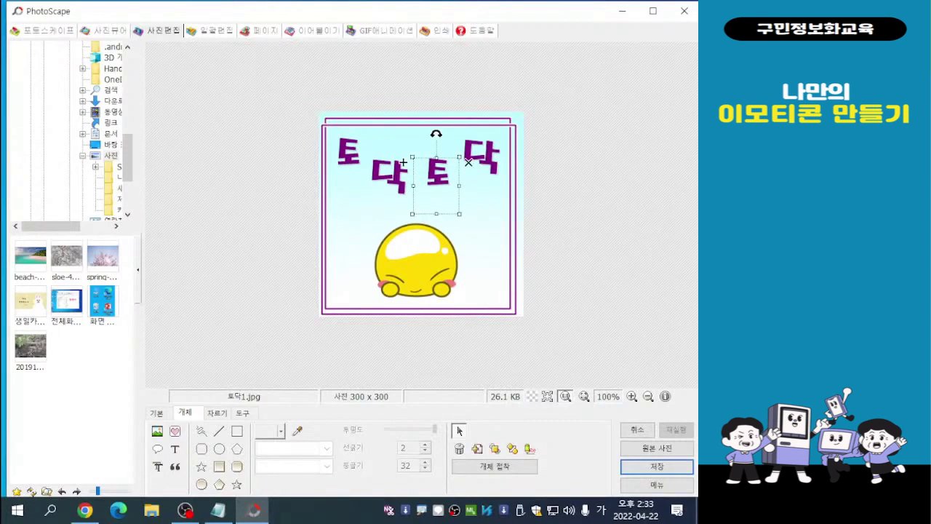
drag(403, 162, 401, 139)
click(419, 210)
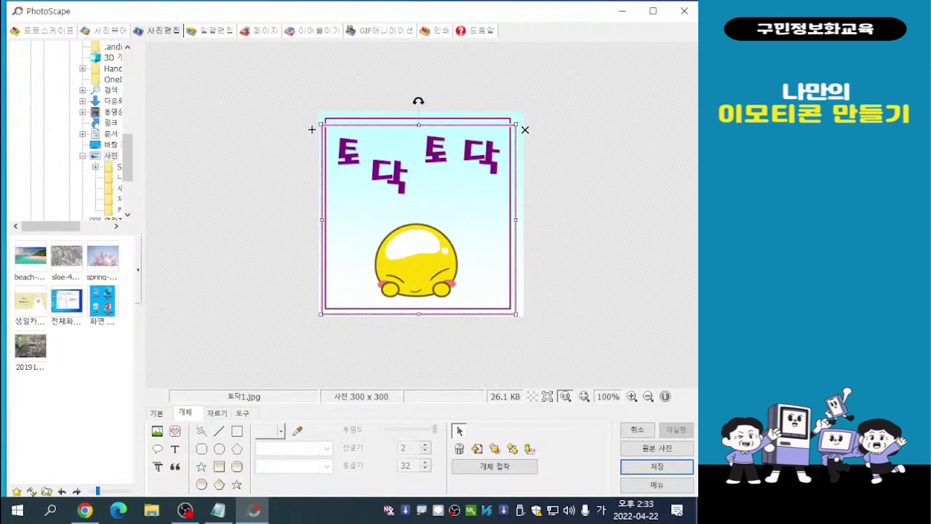
click(480, 161)
click(480, 161)
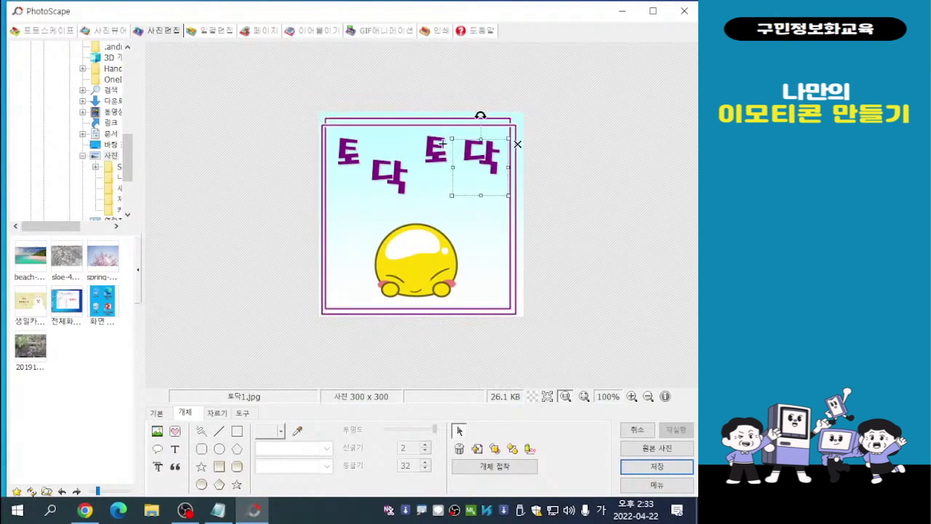
drag(442, 144, 443, 162)
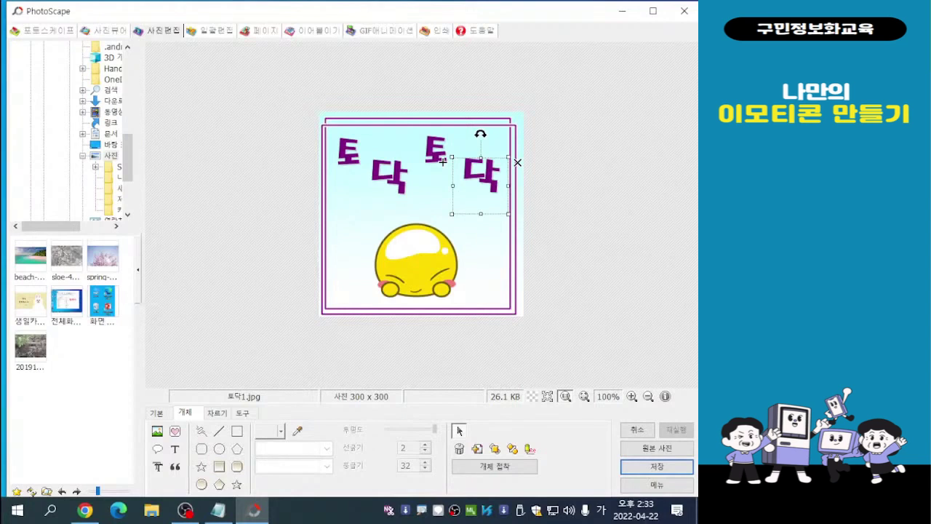
key(Escape)
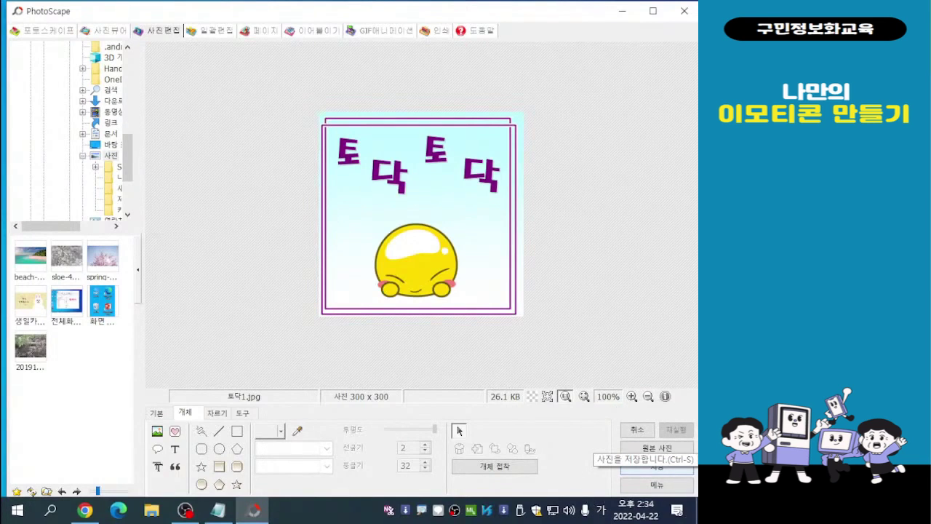
- Save the rearranged emoticon under a new name as the JPEG file 토닥2 in the 나만의 이모티콘 folder
click(657, 467)
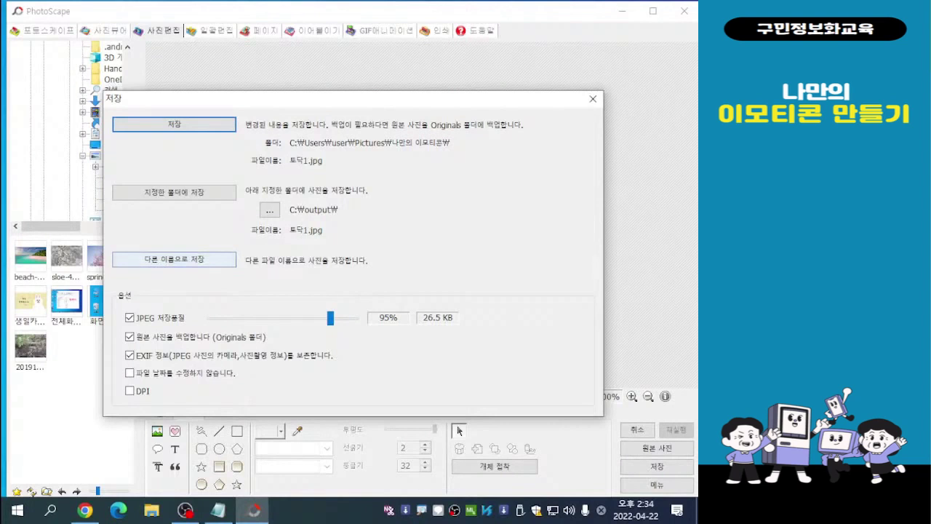
click(174, 259)
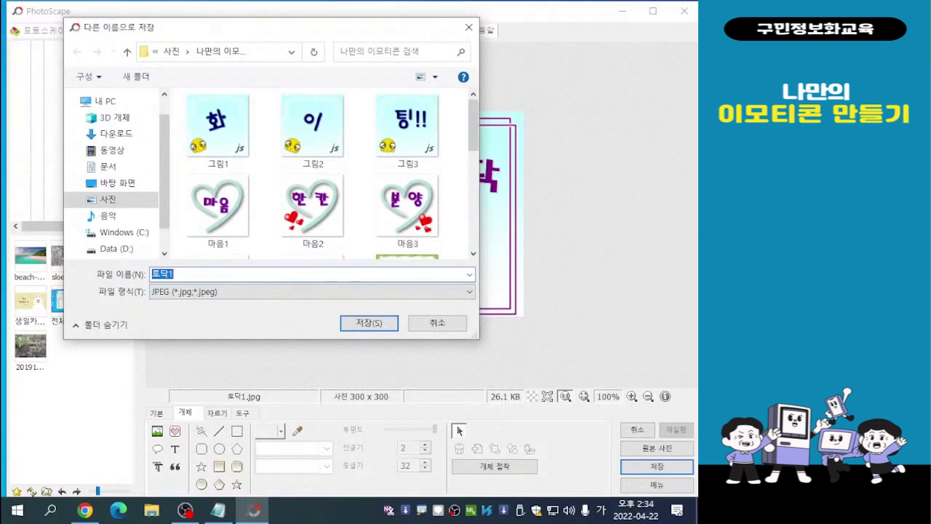
double_click(175, 274)
click(174, 274)
key(BackSpace)
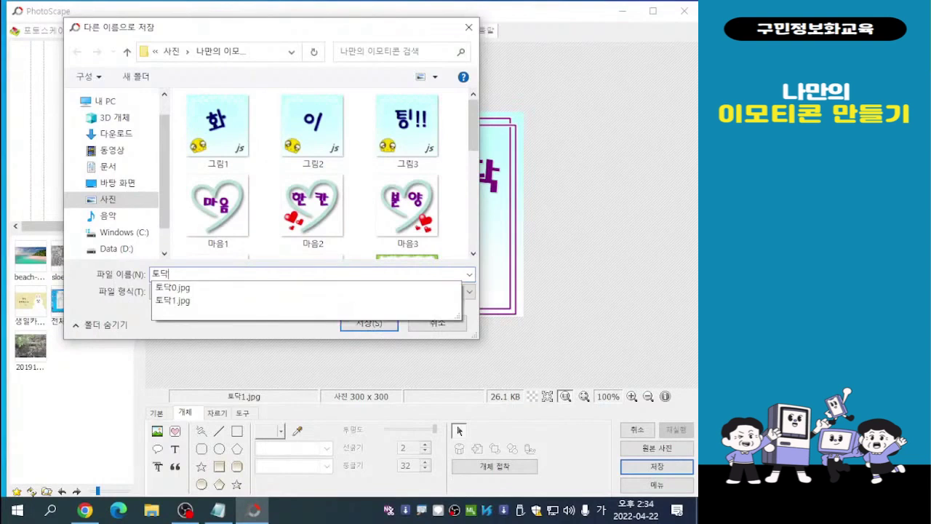
text(2)
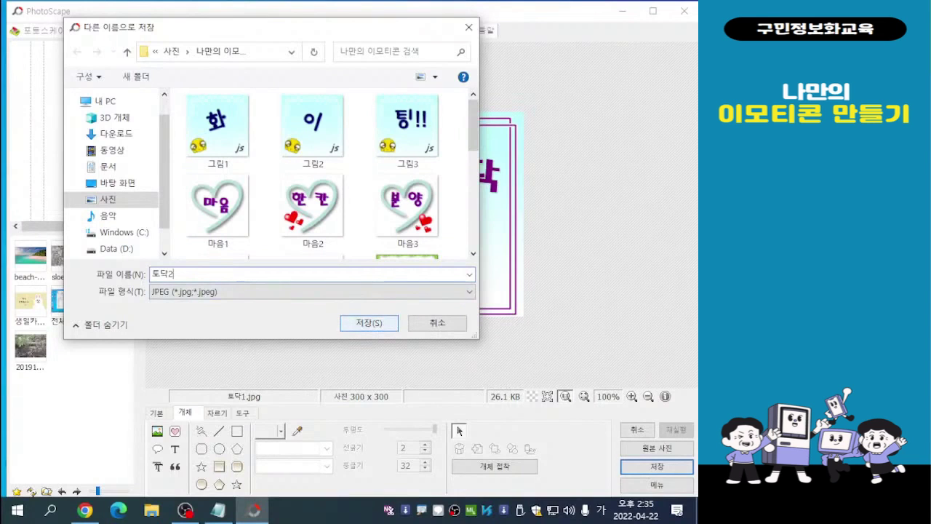
key(Return)
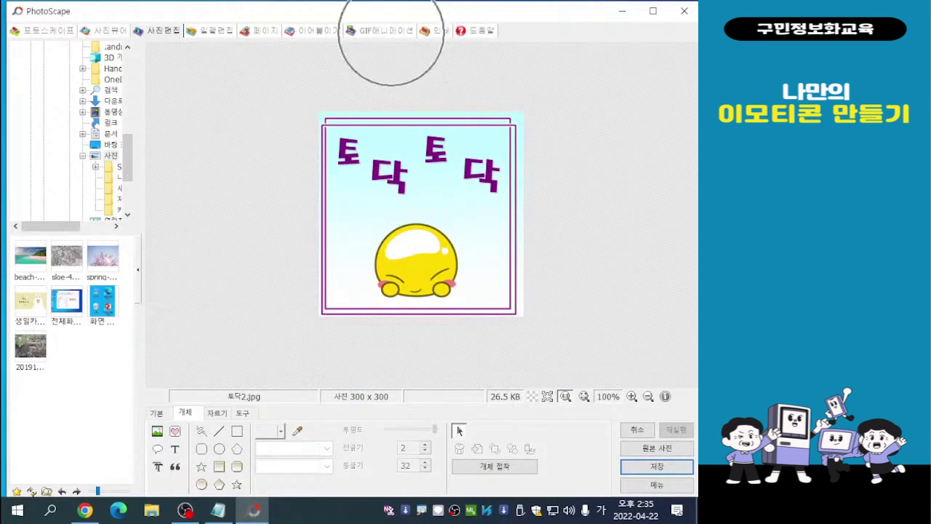
- Switch to the GIF animation editor and open the 나만의 이모티콘 folder inside 사진
click(385, 30)
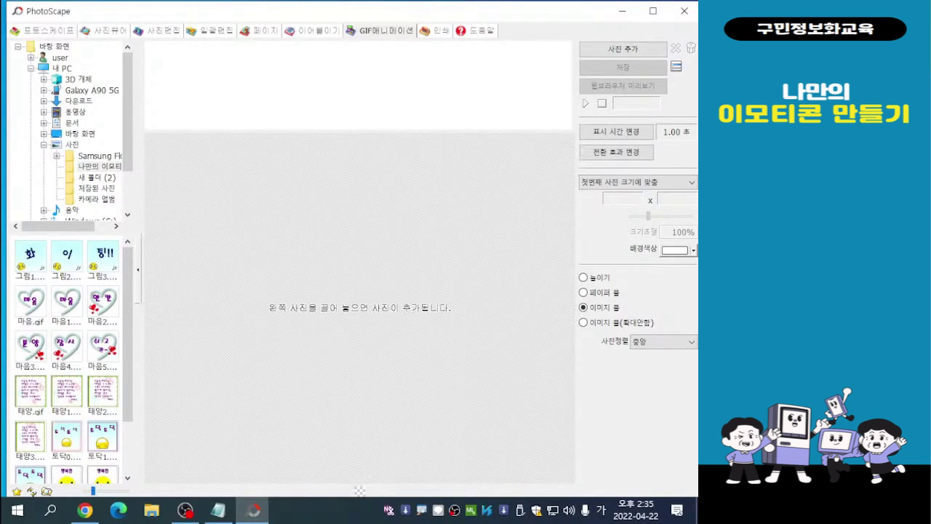
scroll(75, 358, down, 2)
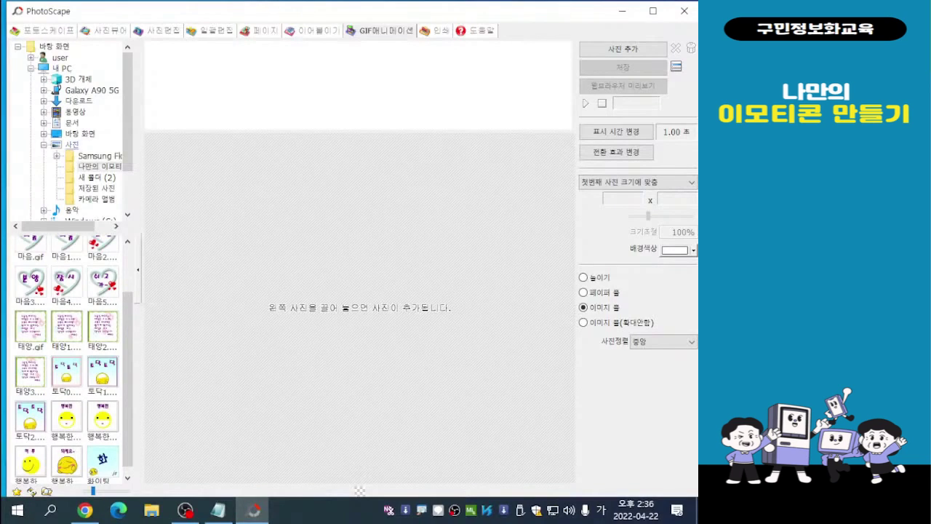
click(72, 144)
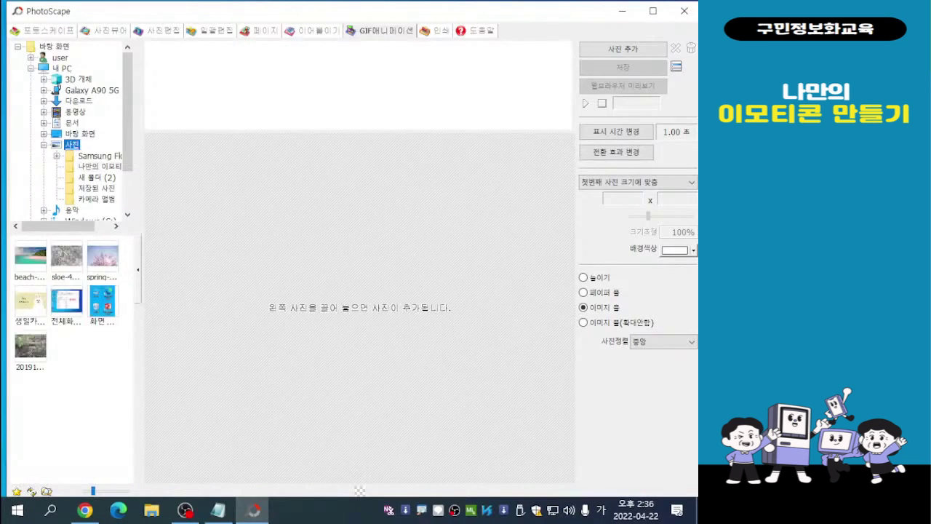
key(ctrl)
key(ctrl)
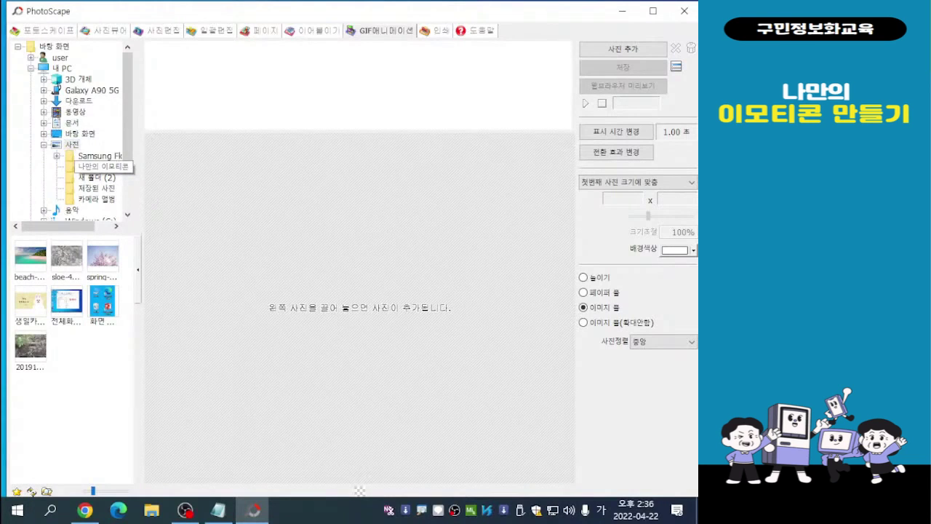
click(91, 168)
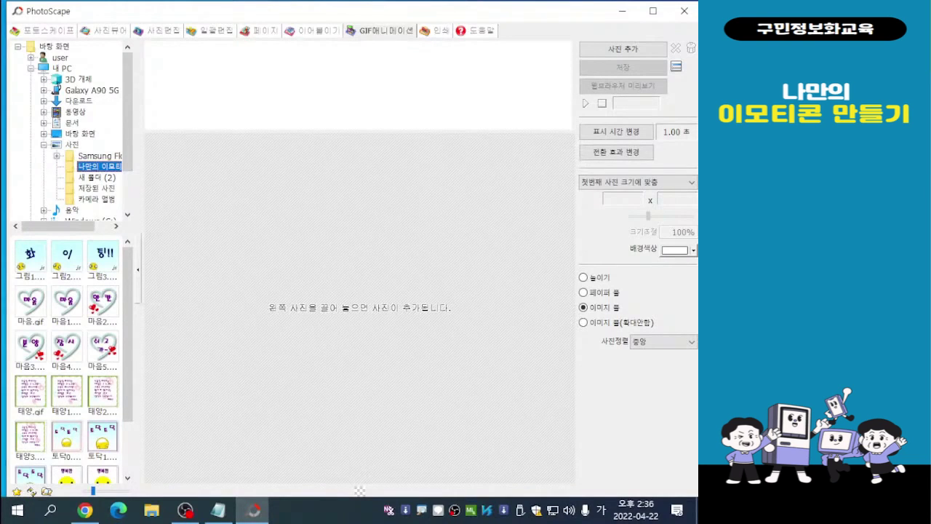
- Add the 토닥1 and 토닥2 images together as the two frames of the animation
scroll(128, 349, down, 2)
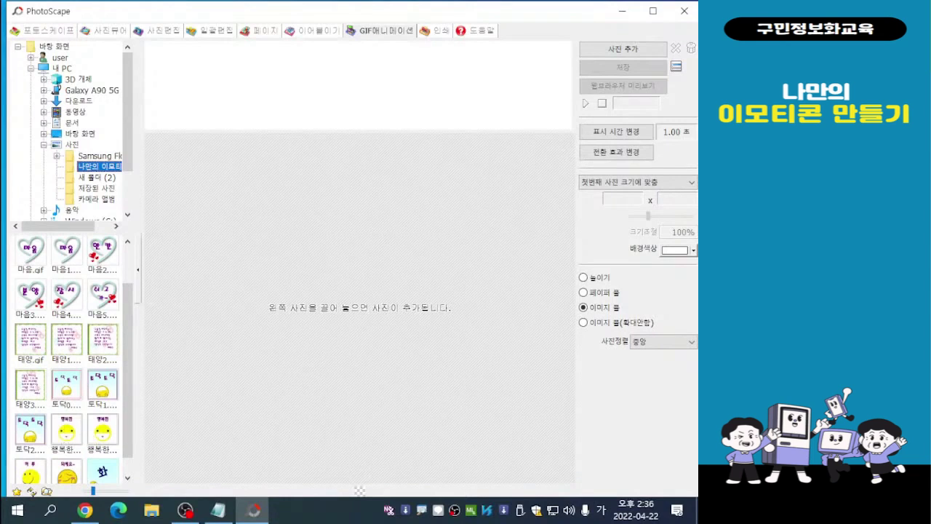
click(103, 385)
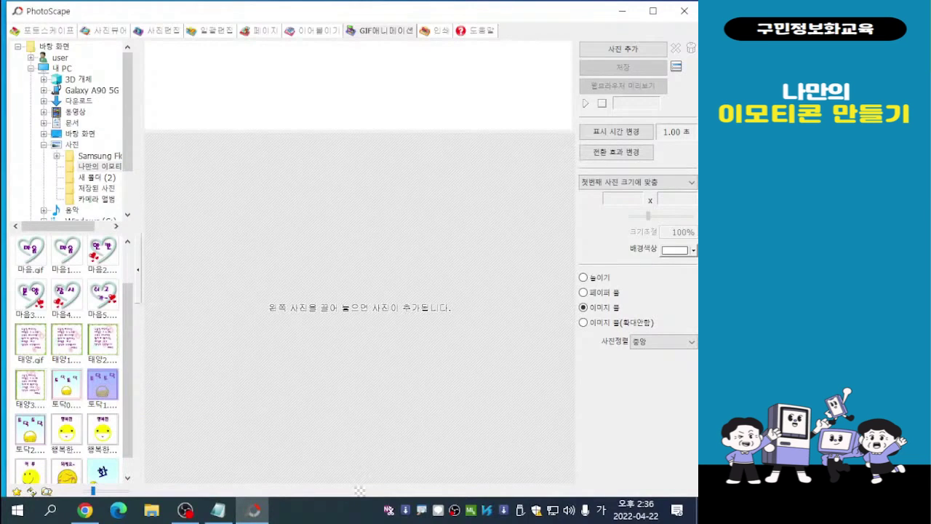
ctrl+click(30, 430)
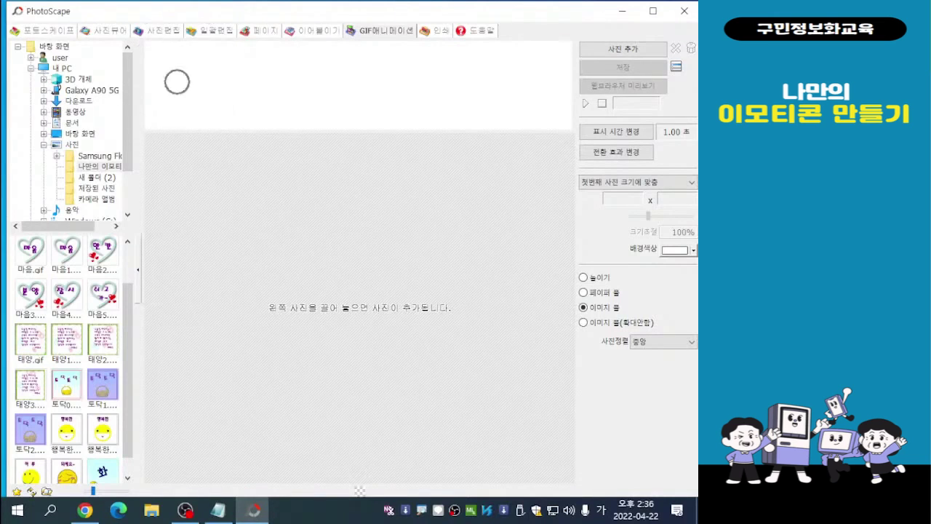
drag(31, 430, 177, 82)
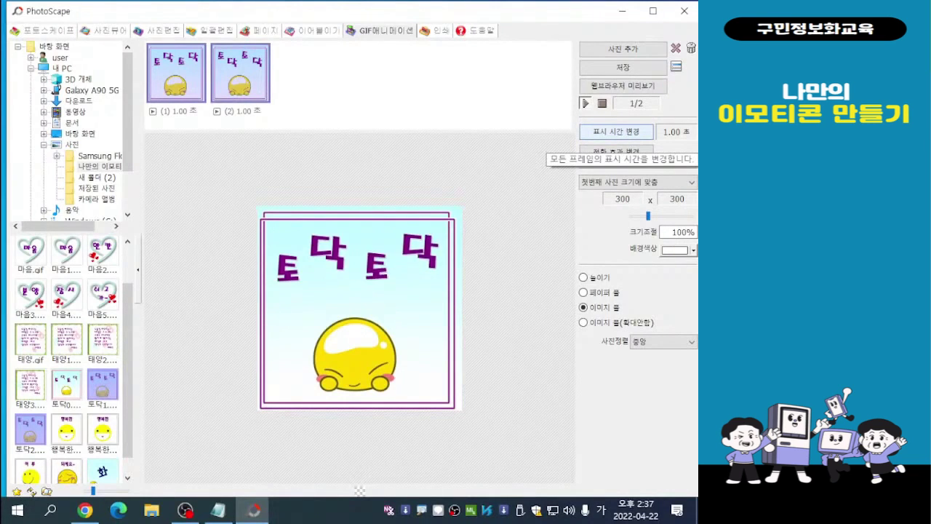
- Set the display time of all frames to 150, i.e. 1.50 seconds
click(617, 131)
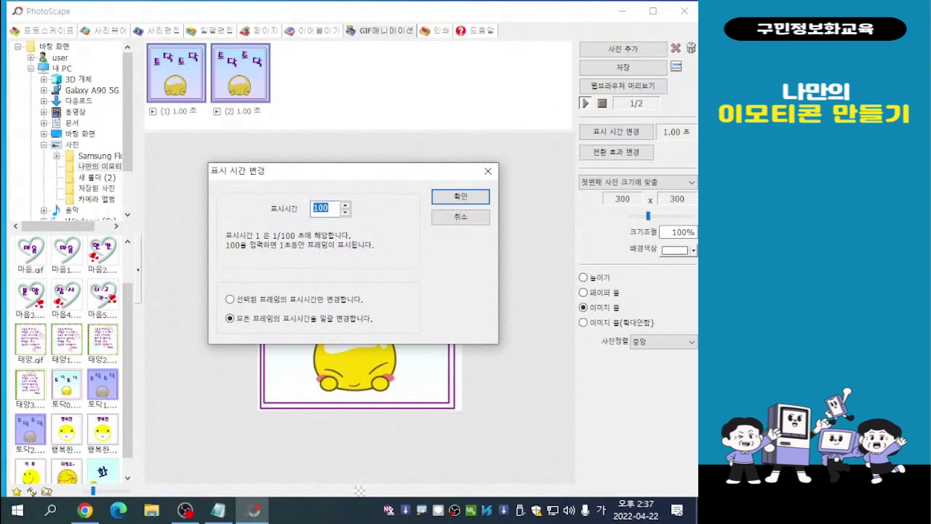
drag(379, 175, 454, 84)
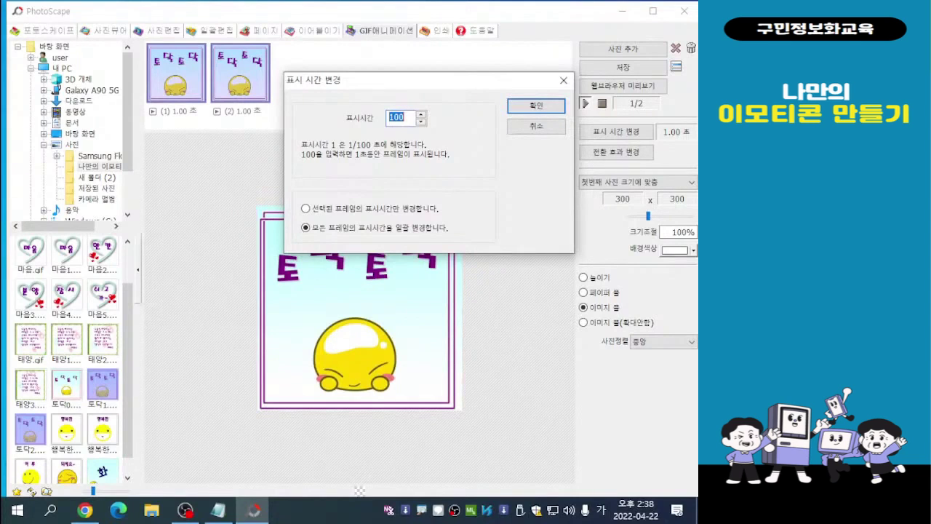
drag(406, 117, 394, 117)
click(395, 117)
text(50)
key(BackSpace)
key(Delete)
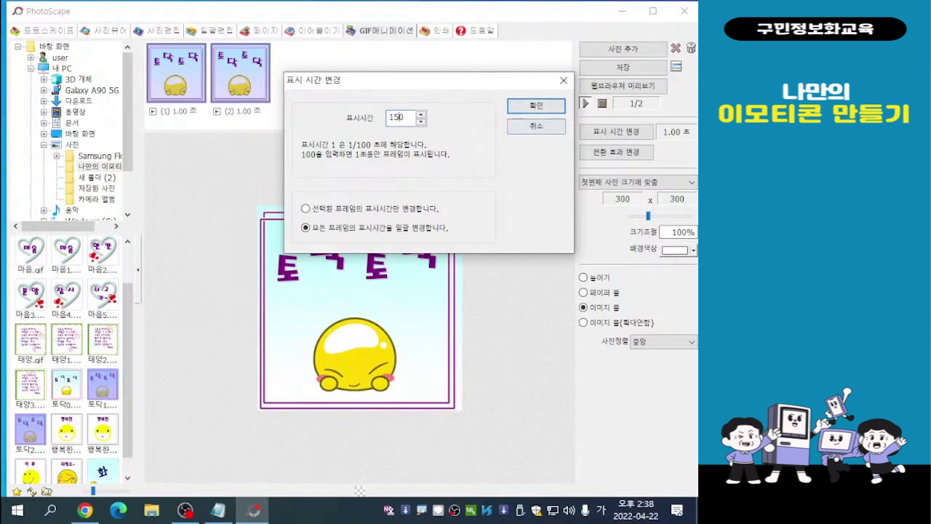
key(Return)
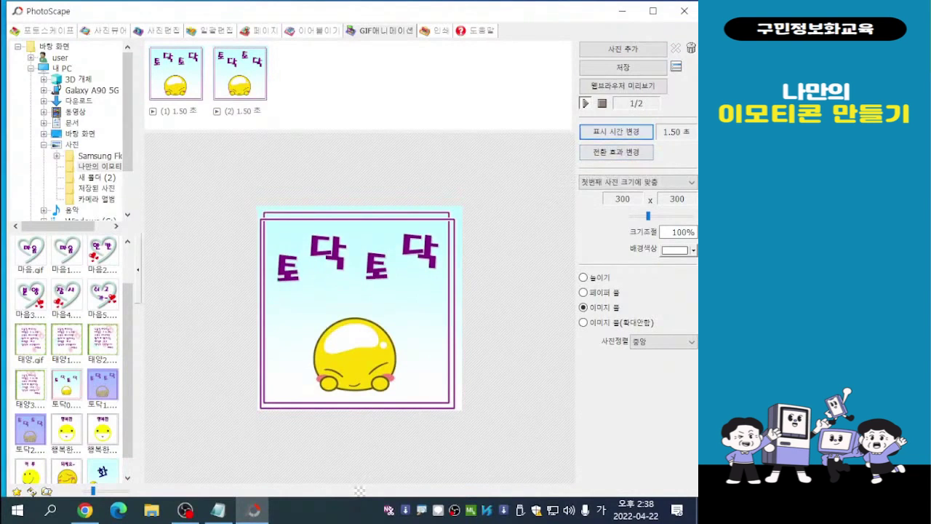
- Set the display time of all frames to 110, i.e. 1.10 seconds
click(615, 131)
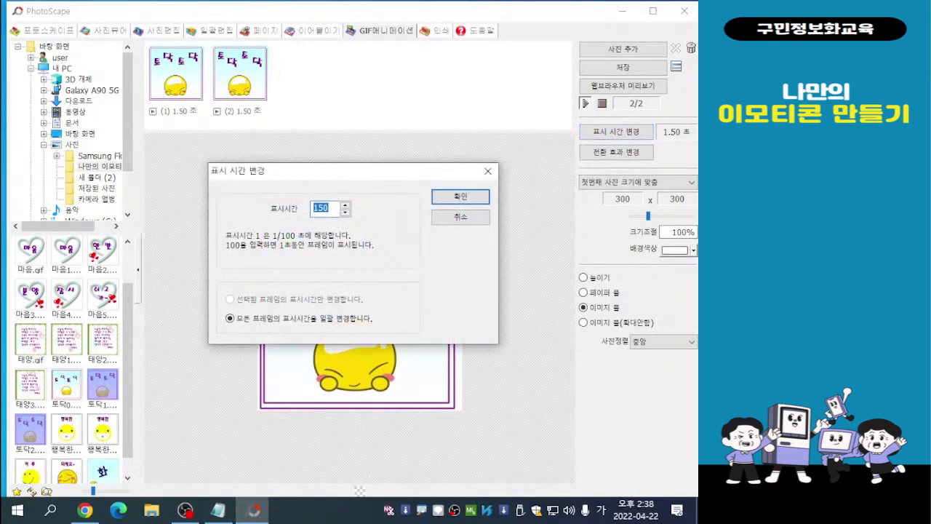
drag(383, 172, 461, 77)
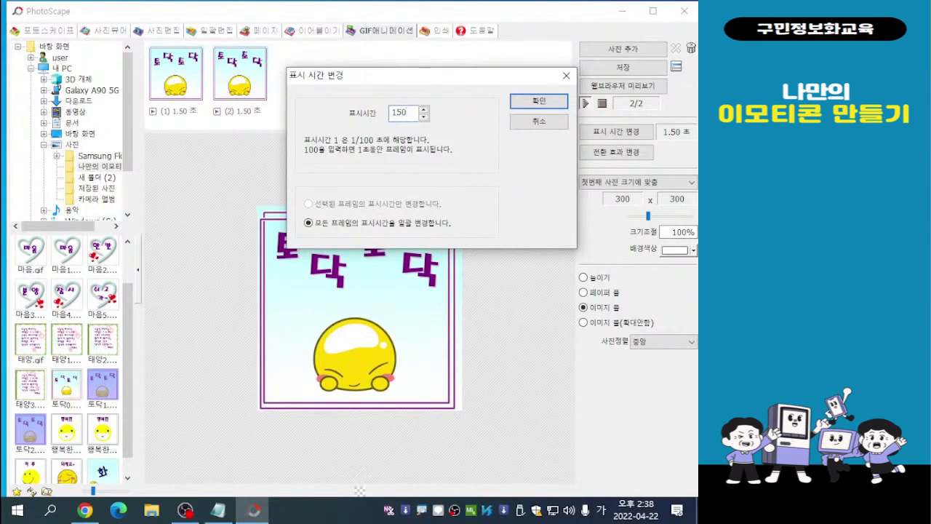
text(110)
key(Return)
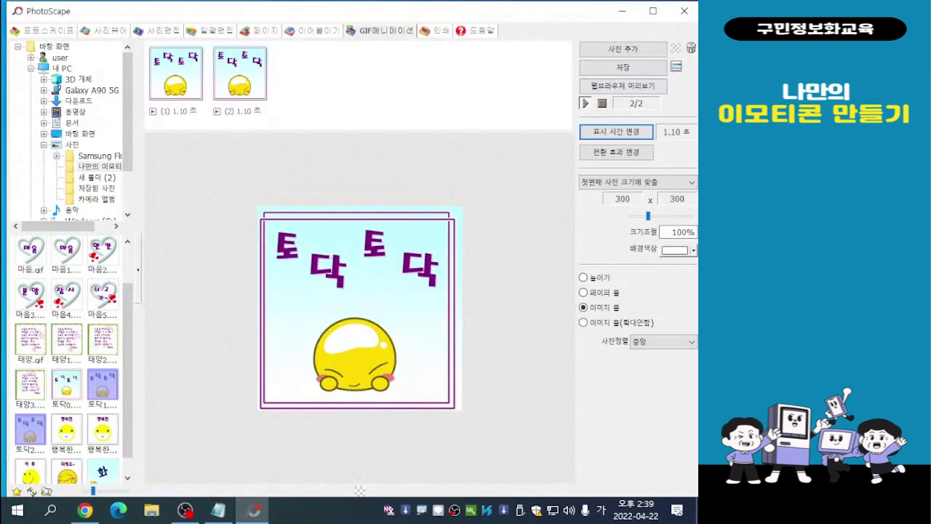
- Save the animation as the GIF file 토닥 in the 나만의 이모티콘 folder and dismiss the save message
key(ctrl)
key(ctrl)
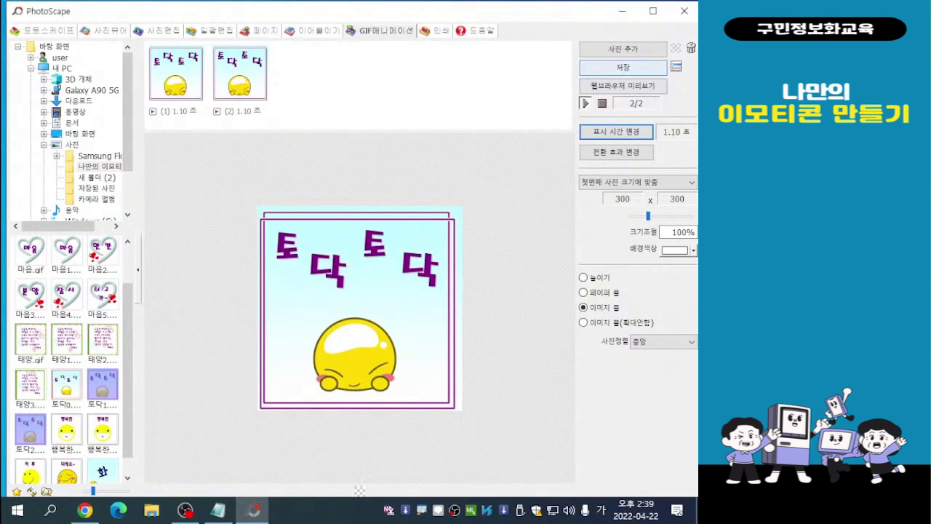
click(623, 67)
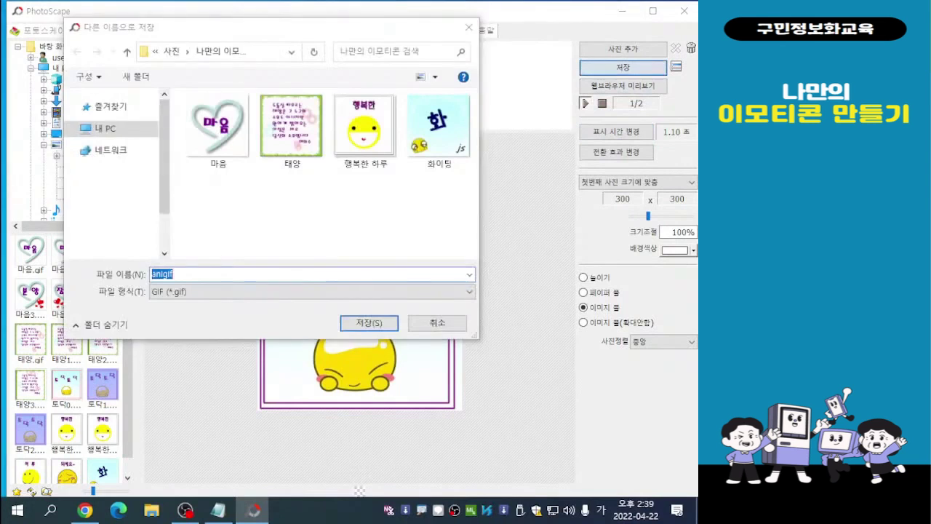
drag(275, 31, 397, 33)
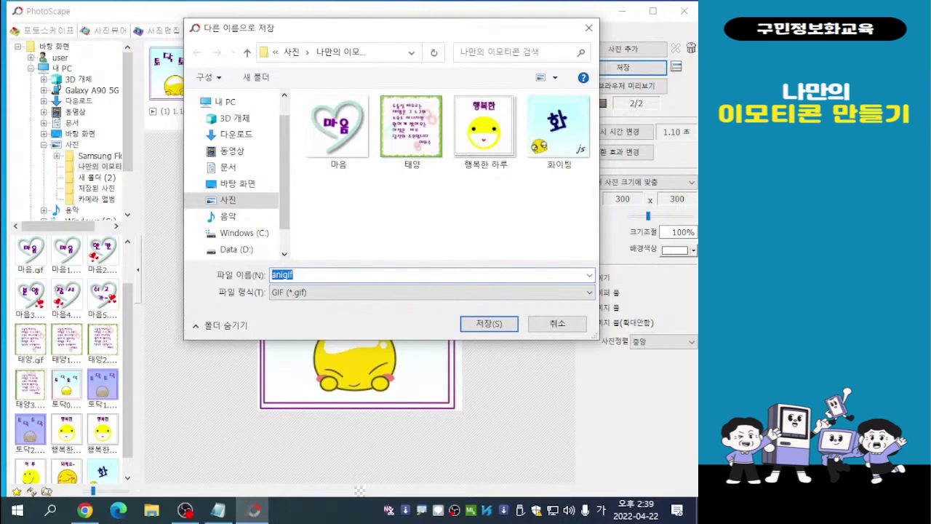
text(토닥)
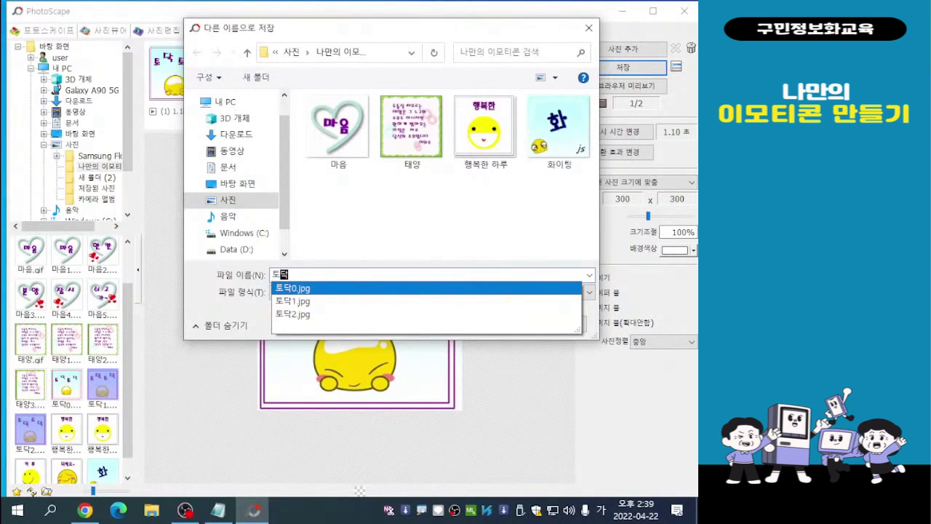
key(Return)
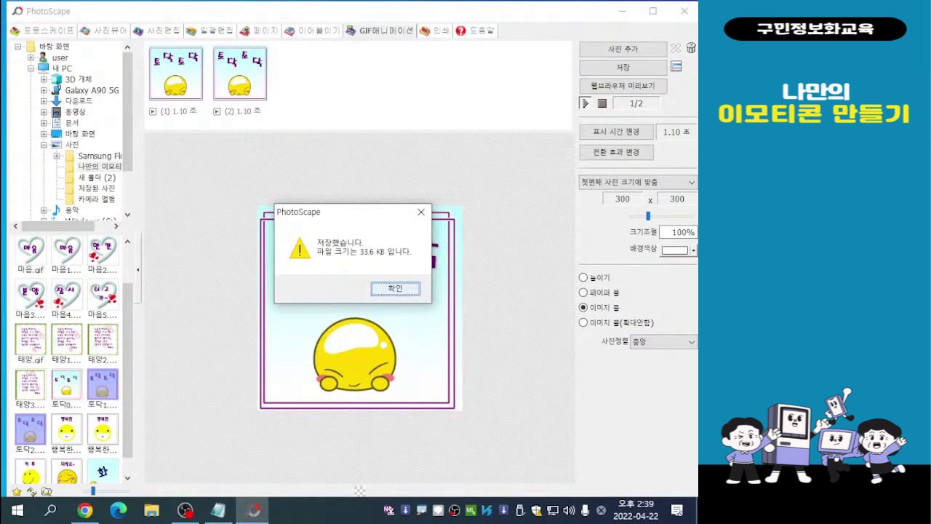
key(Return)
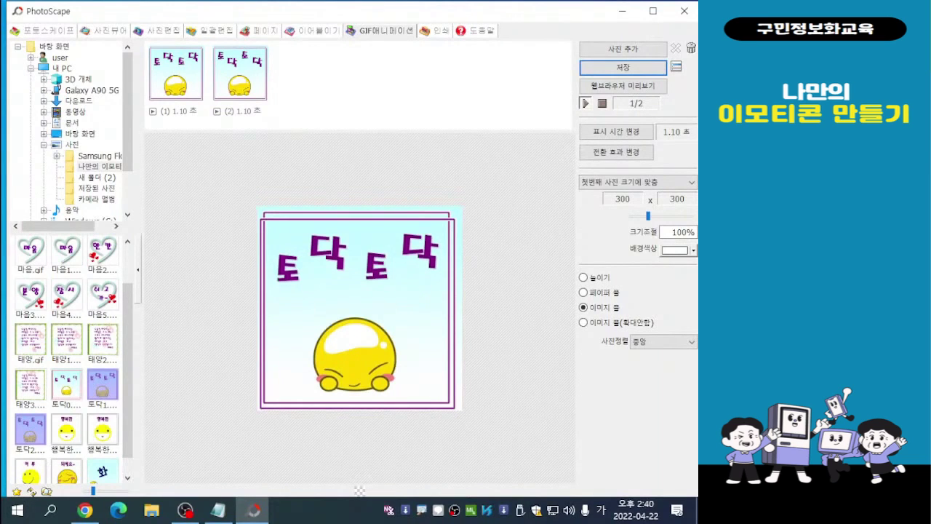
key(alt+Tab)
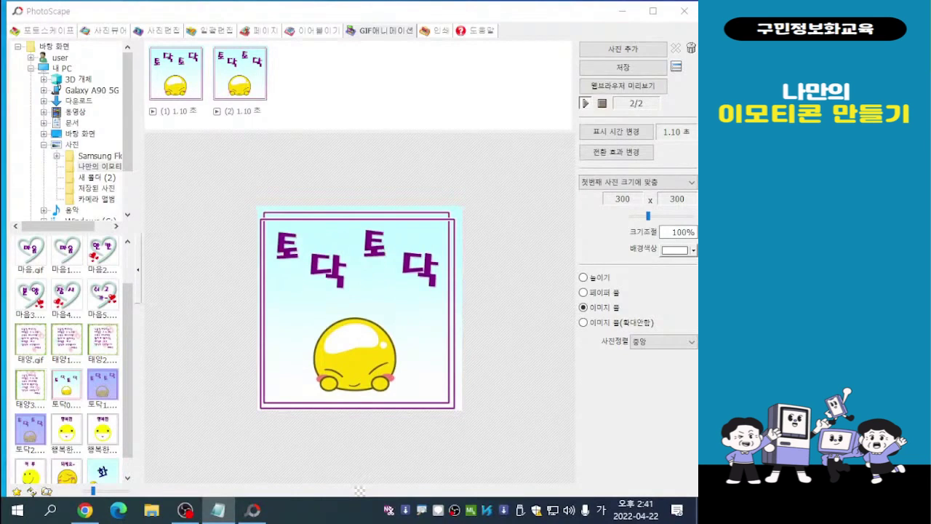
key(alt+Tab)
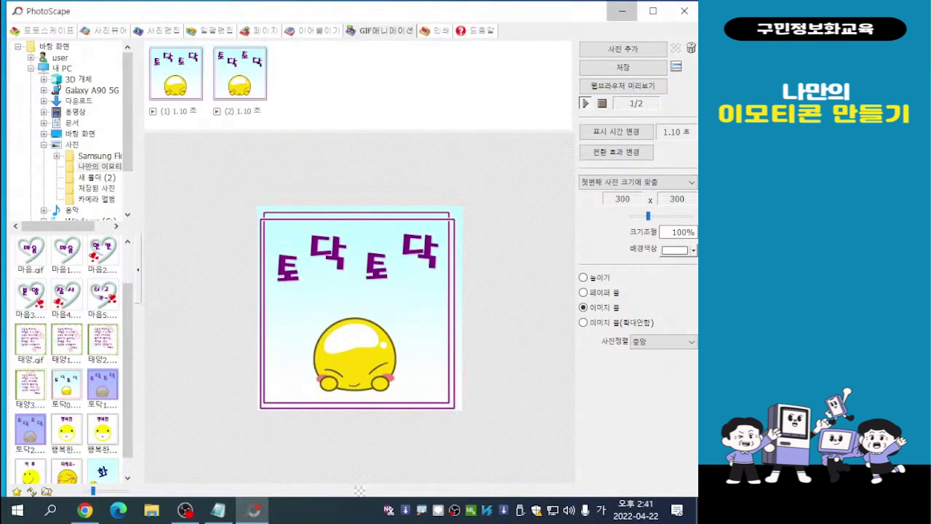
- Minimise the editor, search the web for 픽사베이 in Microsoft Edge, and open the Pixabay site from the results
click(622, 11)
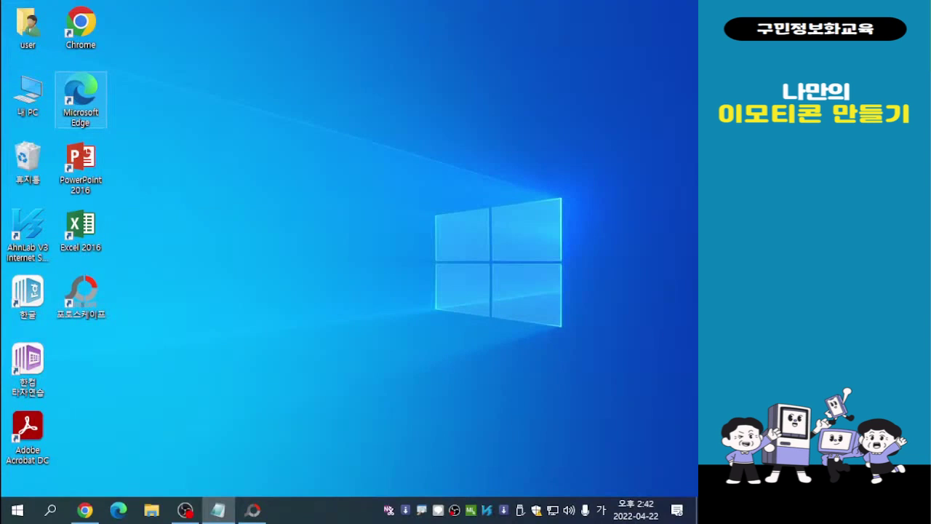
double_click(80, 98)
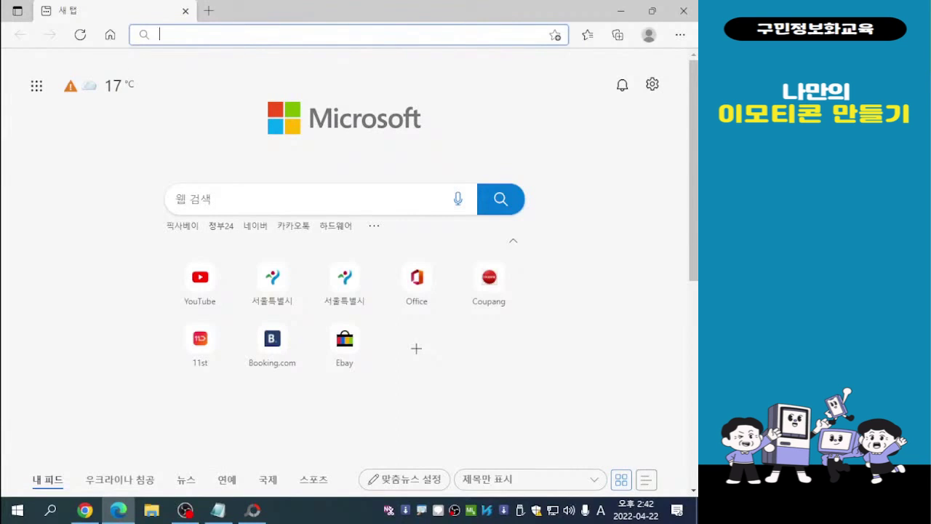
key(Hangul)
text(픽사베이)
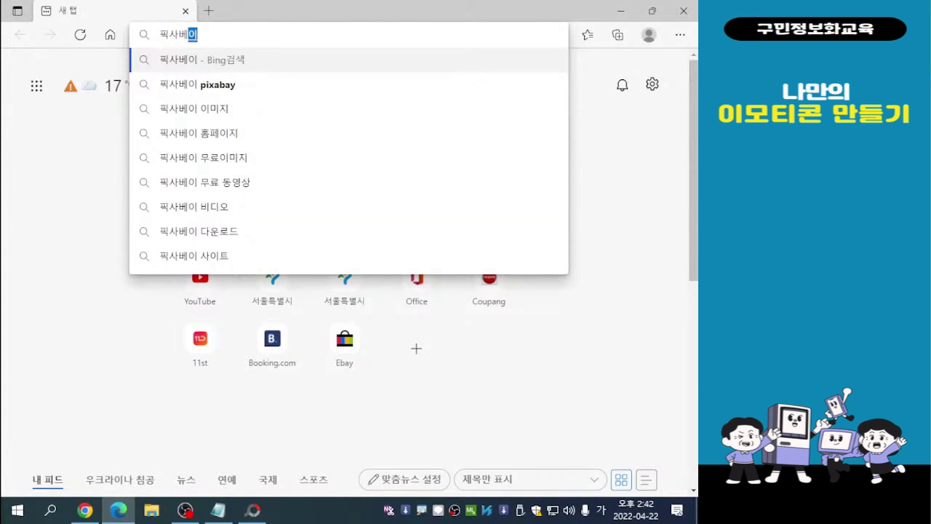
key(Return)
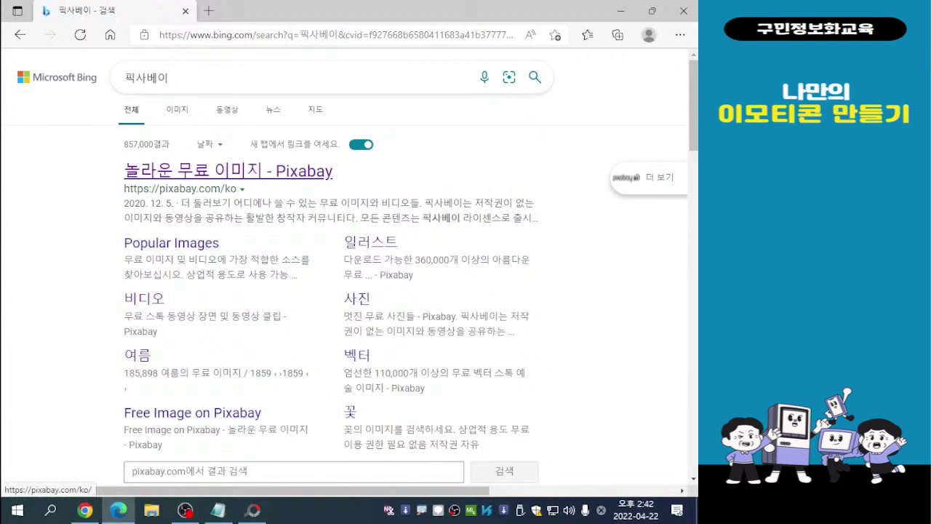
click(200, 173)
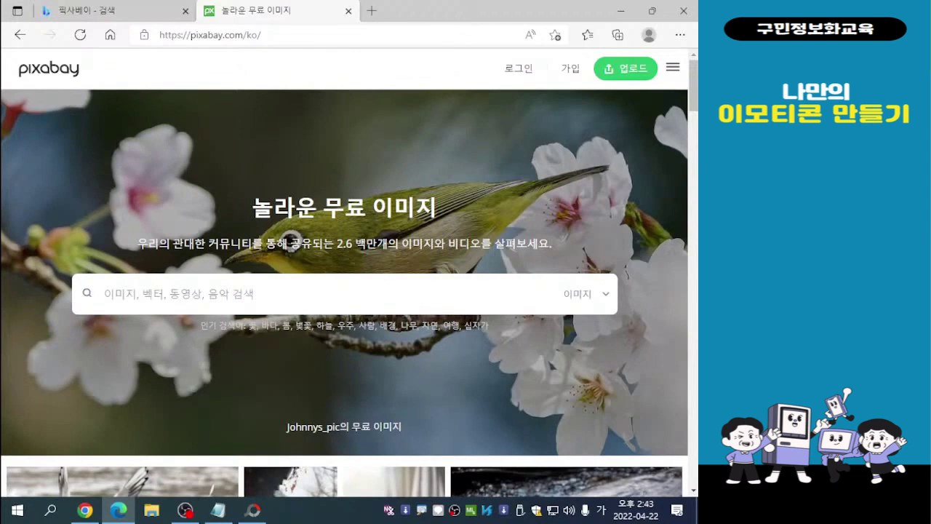
- Enter 생일케익 as the image search term on Pixabay
key(ctrl)
key(ctrl)
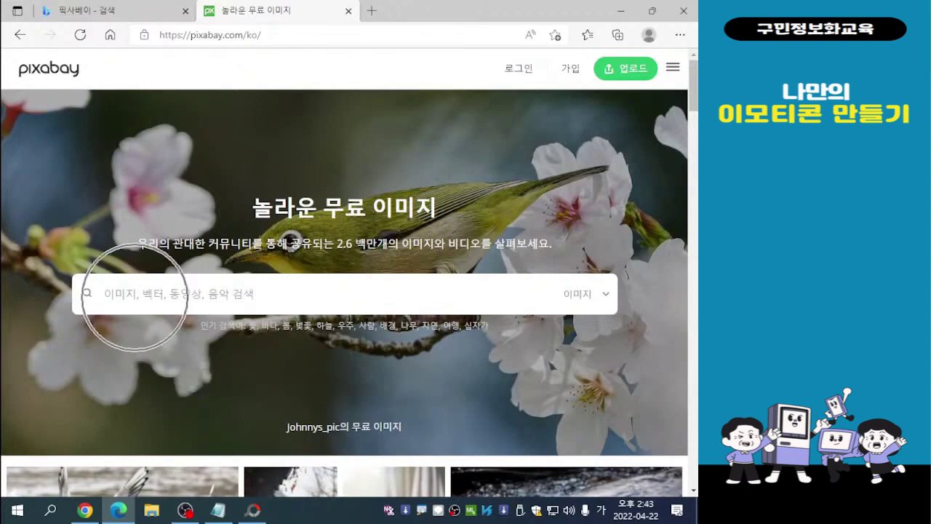
text(생일ㅋ)
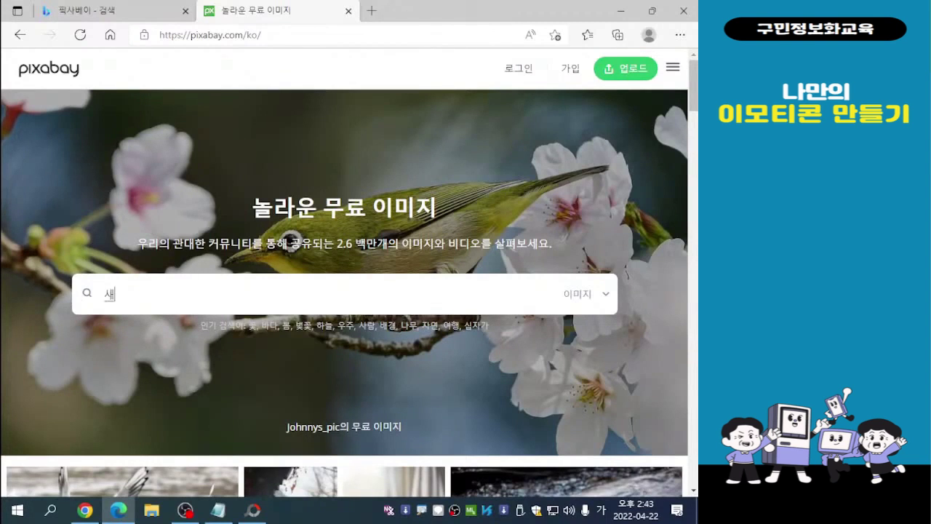
text(ㅔ익)
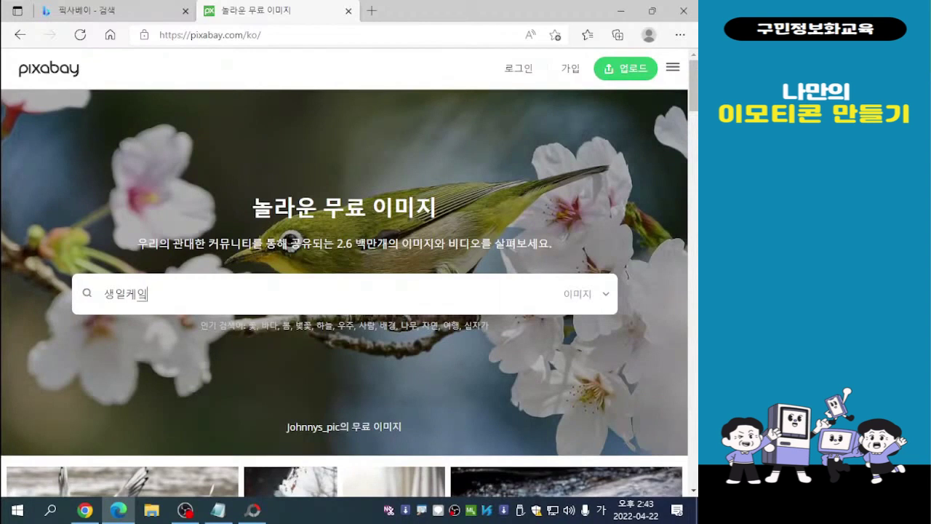
- Run the 생일케익 image search and look through the free and sponsored results
key(Return)
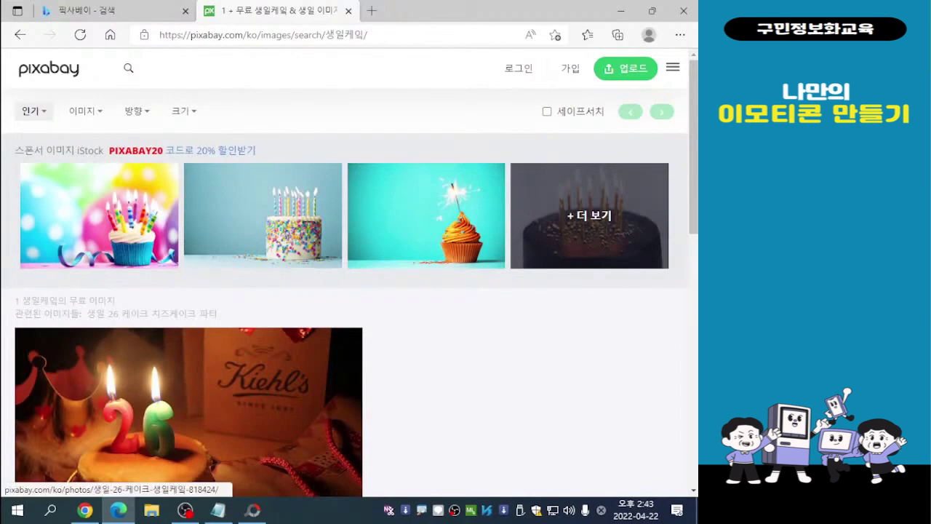
scroll(344, 273, down, 3)
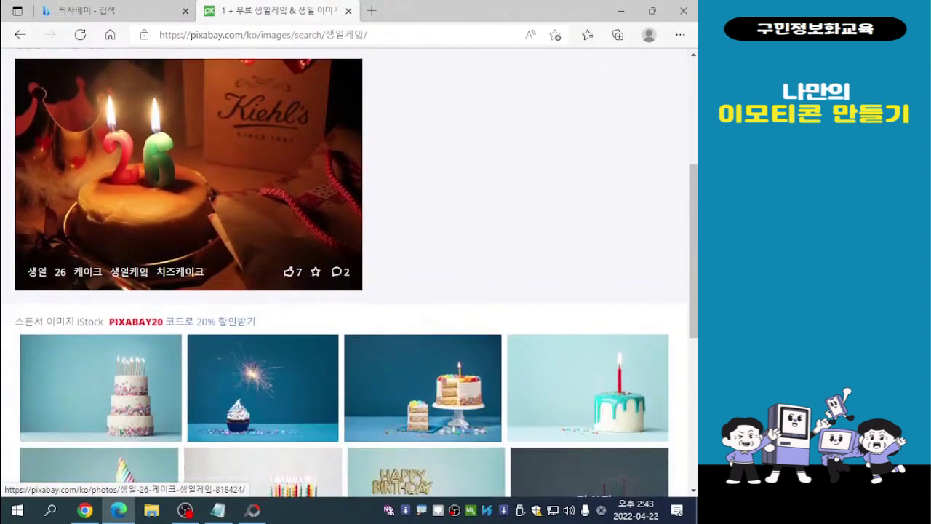
scroll(344, 273, down, 2)
scroll(344, 273, down, 3)
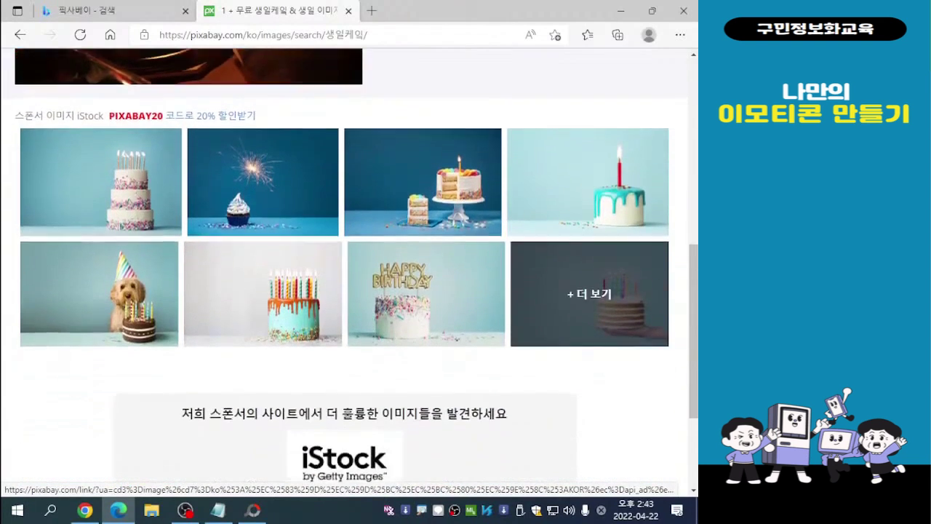
scroll(344, 273, up, 3)
scroll(344, 273, down, 3)
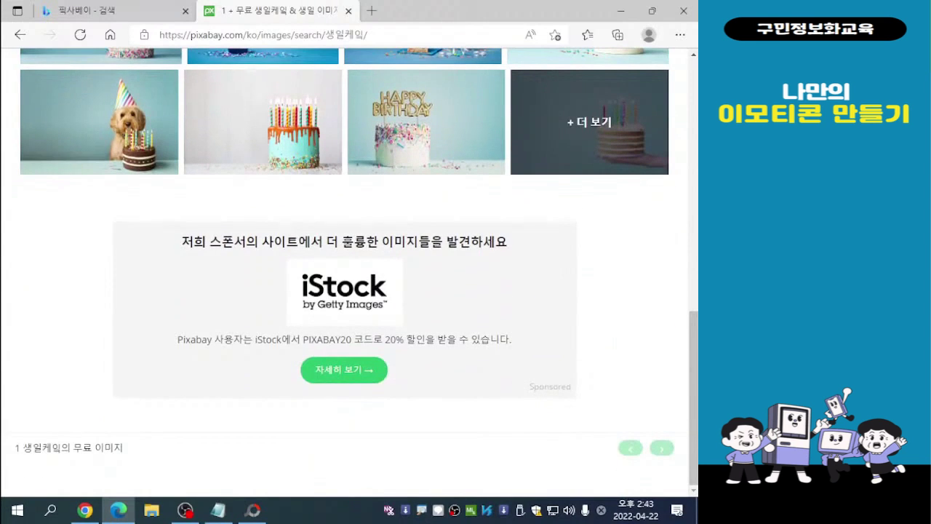
double_click(93, 448)
scroll(93, 447, up, 4)
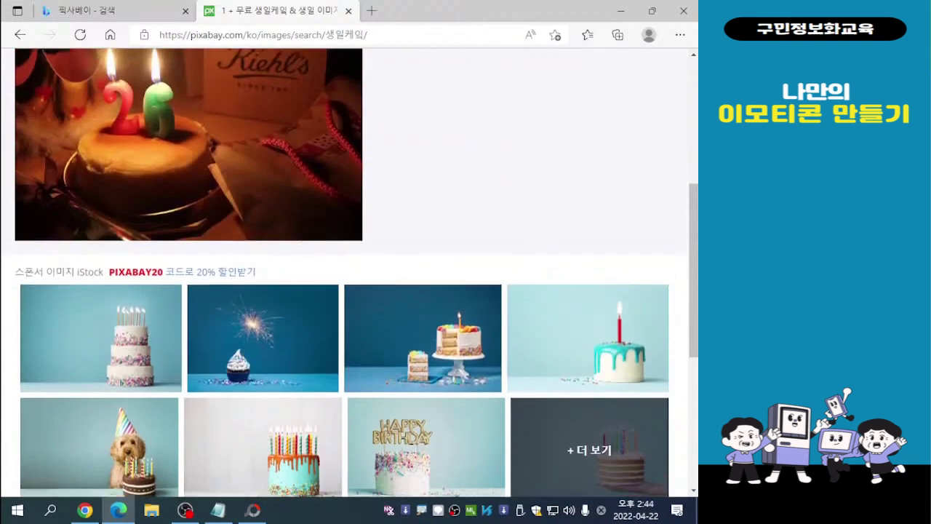
scroll(93, 447, up, 2)
scroll(93, 447, up, 3)
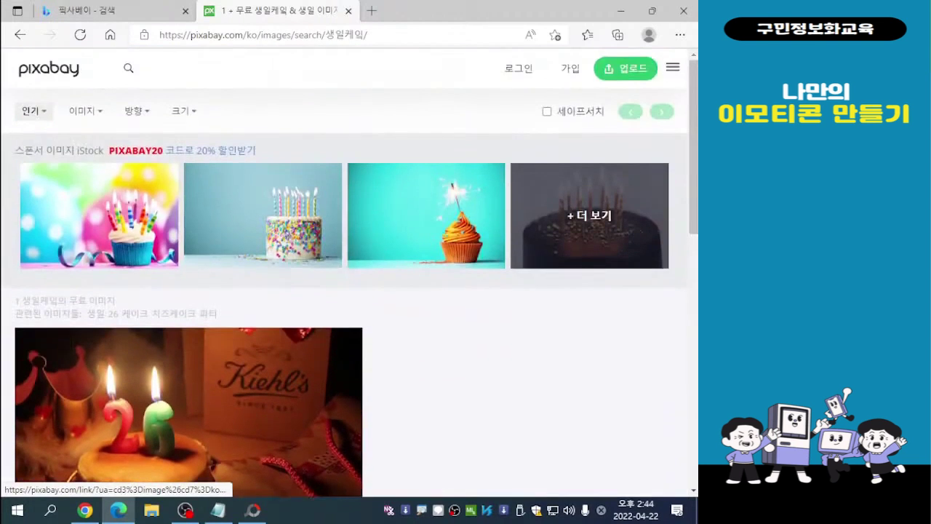
scroll(349, 291, down, 5)
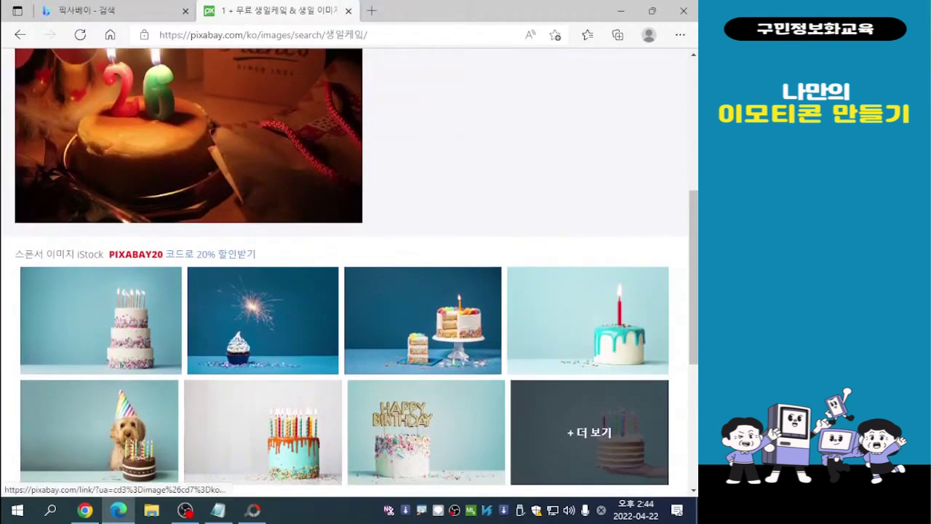
- View the additional sponsored birthday cake images on iStock, dismissing the subscription promotion, and close that page
click(589, 433)
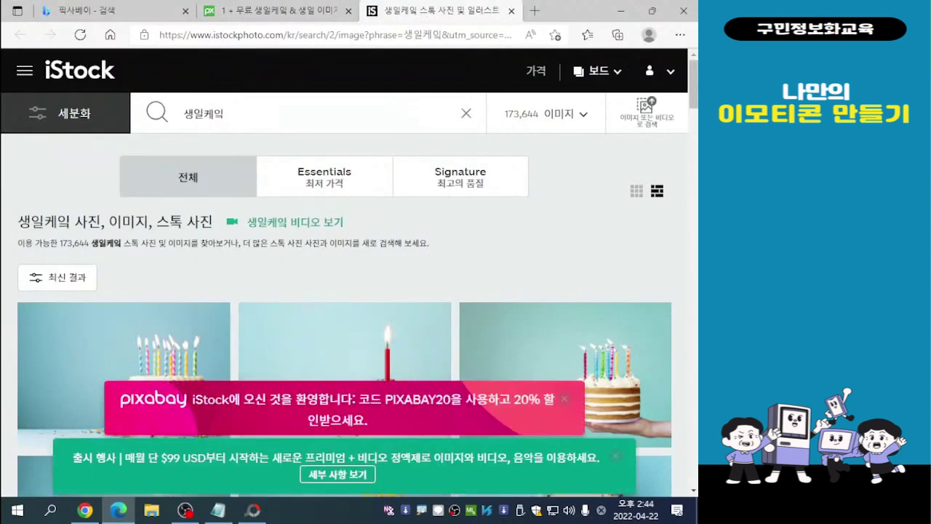
scroll(415, 328, down, 4)
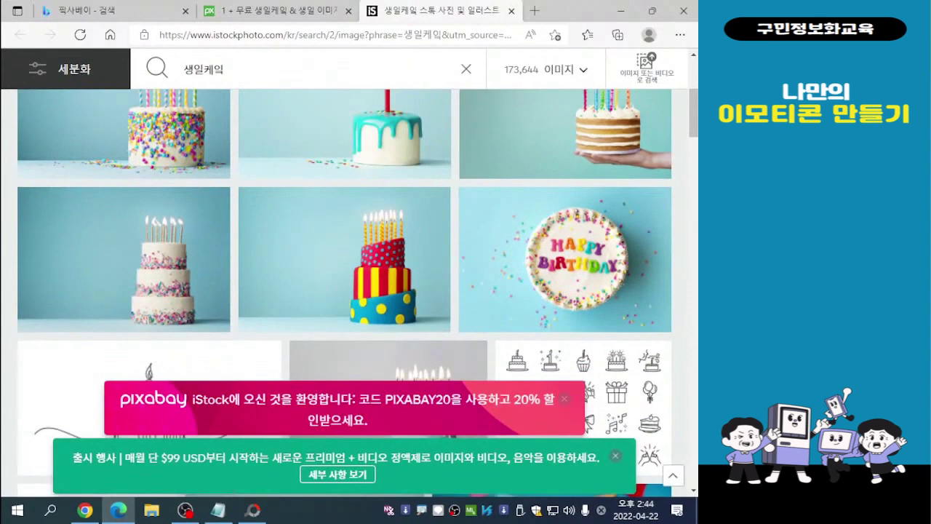
click(616, 455)
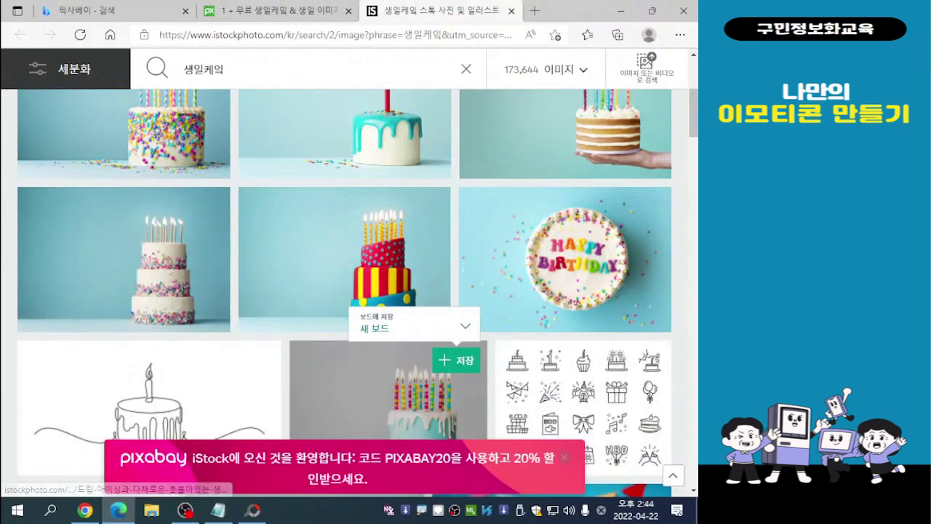
scroll(386, 386, up, 4)
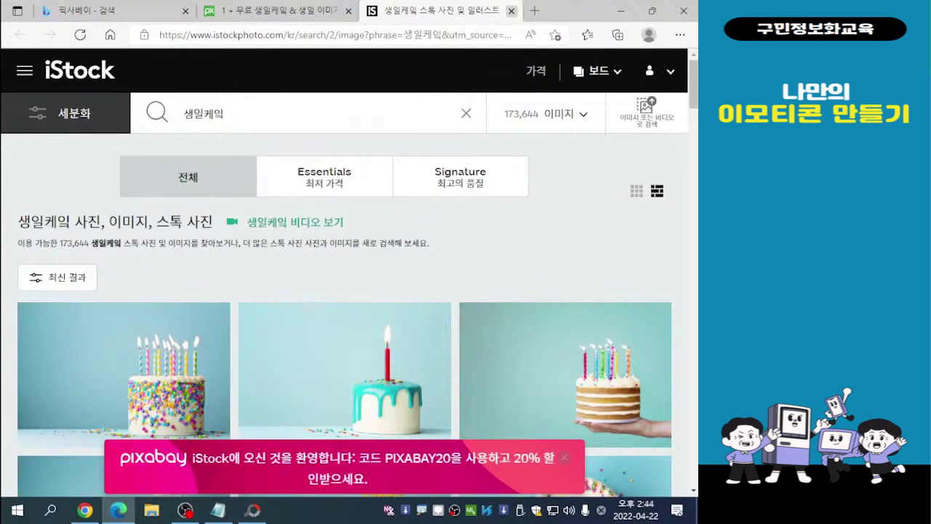
click(512, 11)
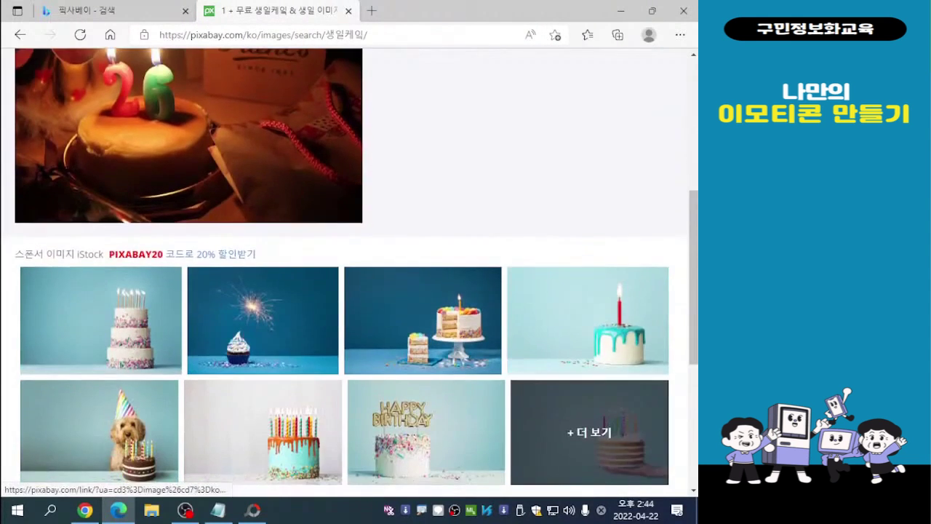
- Return to the Pixabay home page and search the images for 케익
scroll(92, 447, down, 4)
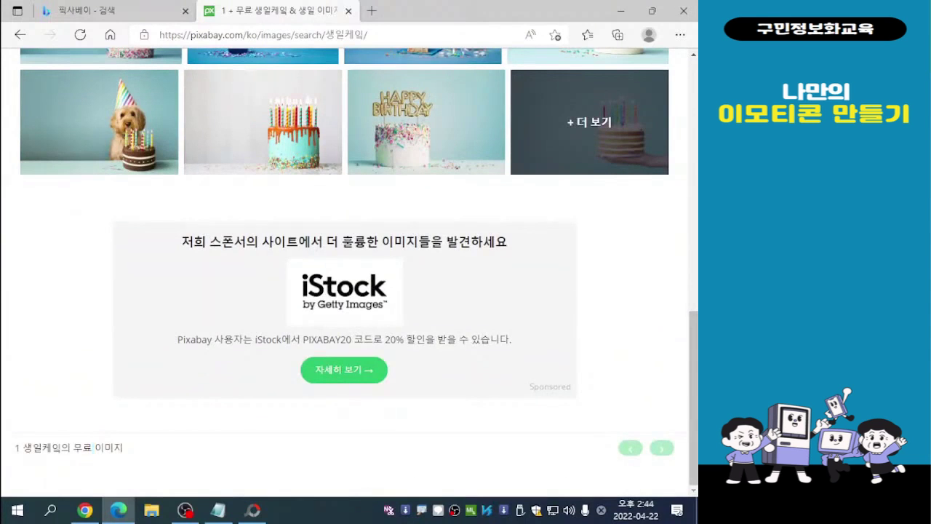
scroll(345, 272, up, 9)
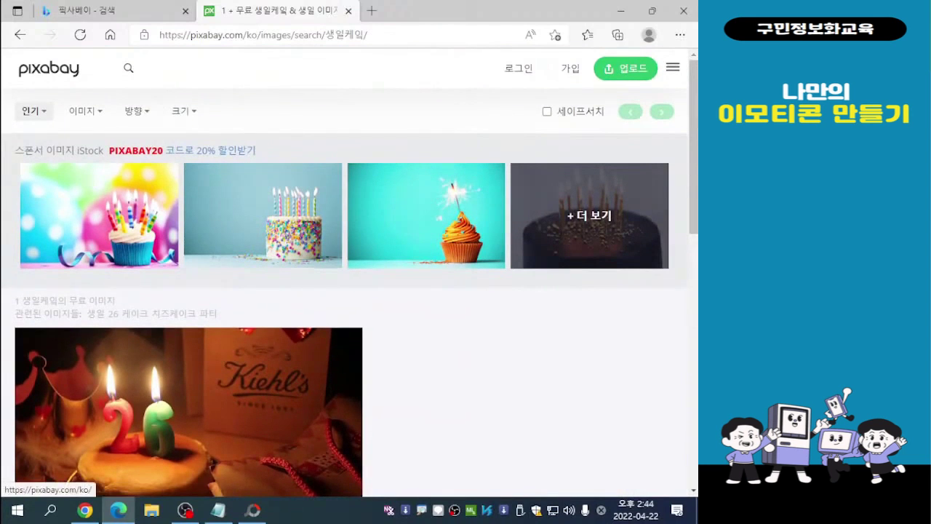
click(48, 67)
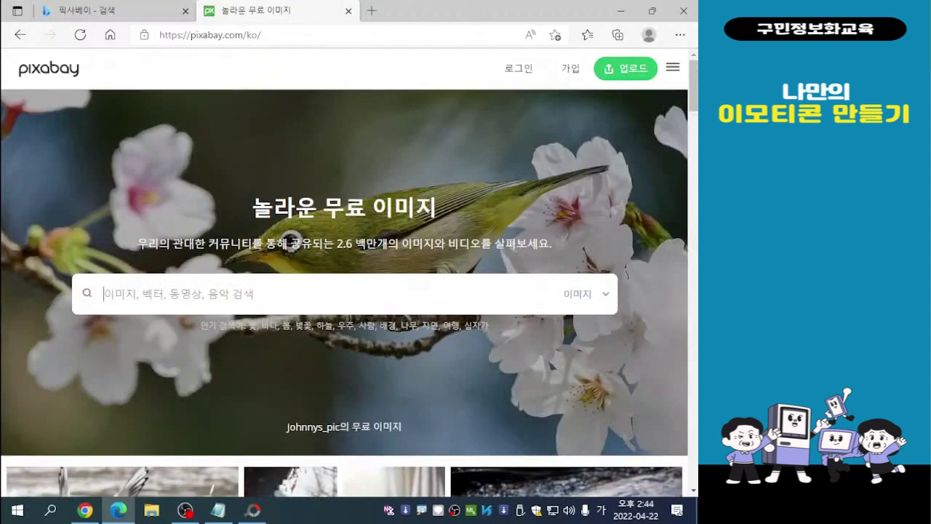
text(케이)
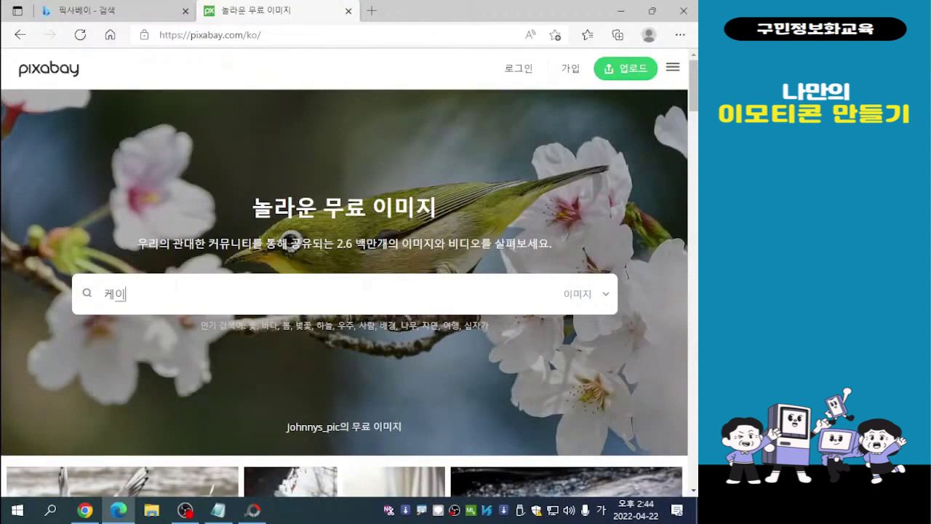
text(ㄱ)
key(Return)
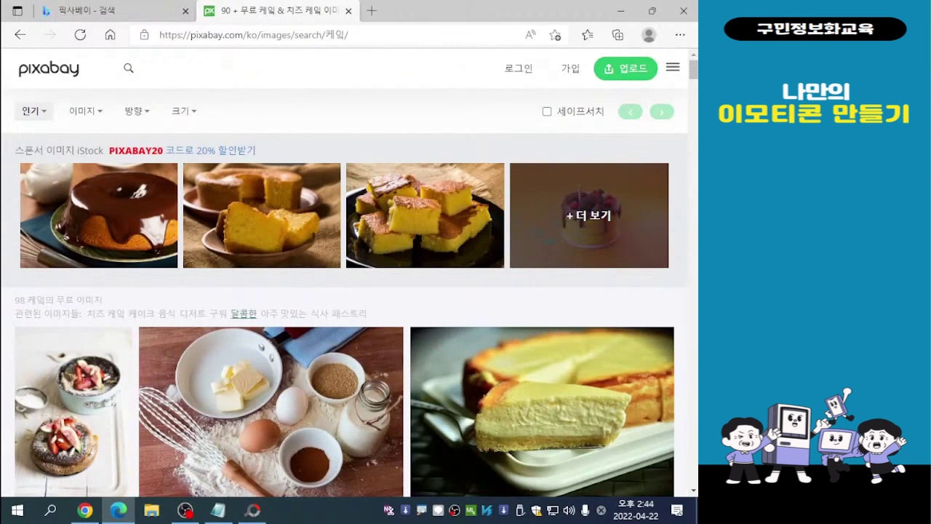
- Browse the free 케익 images and open the photo of the whole cream cake with heart and LOVE YOU decorations
scroll(244, 317, down, 3)
scroll(243, 317, up, 2)
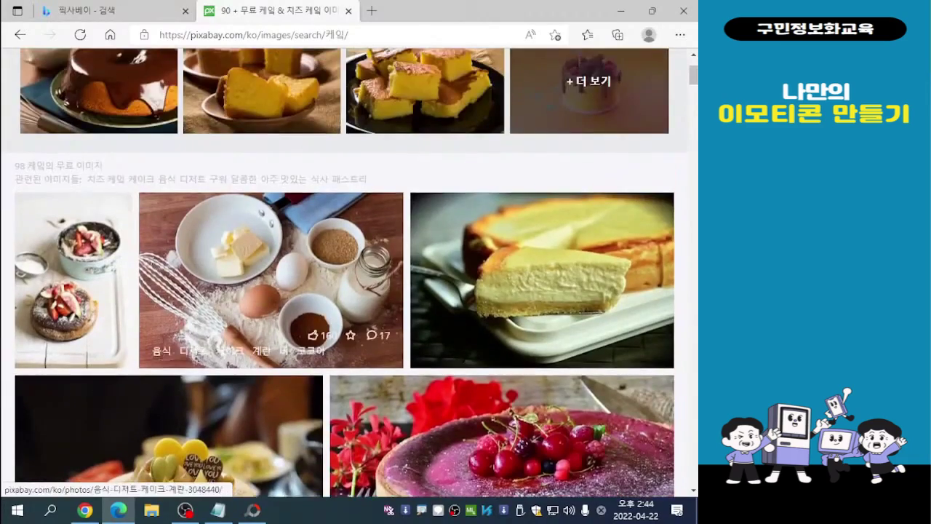
scroll(244, 316, down, 8)
scroll(244, 317, down, 7)
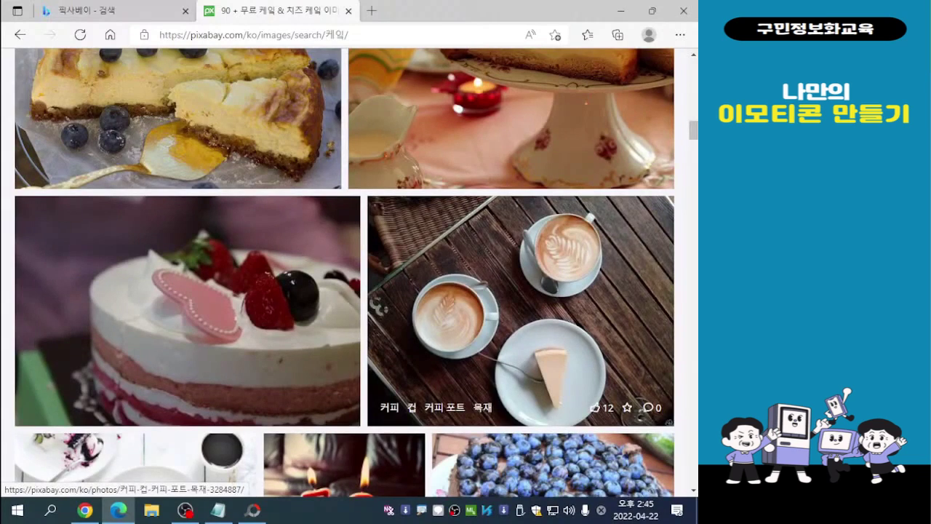
scroll(509, 363, up, 10)
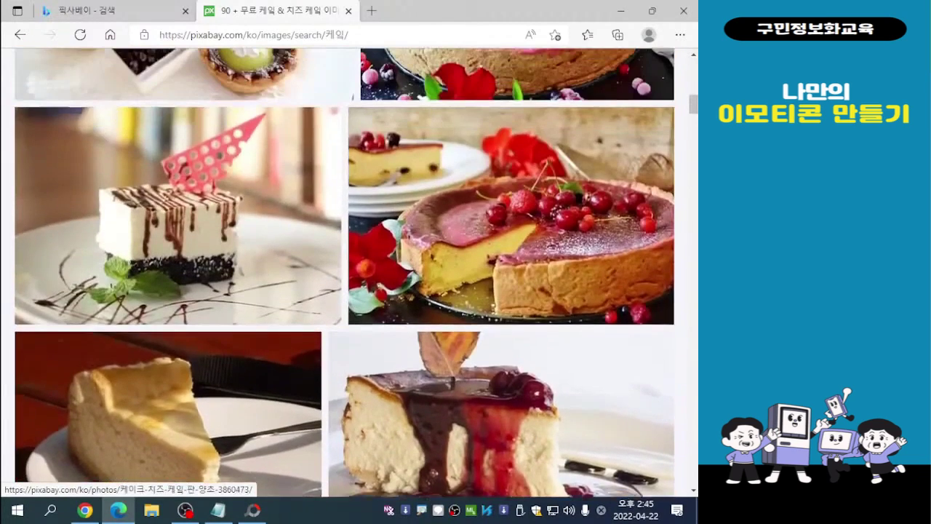
scroll(509, 305, up, 5)
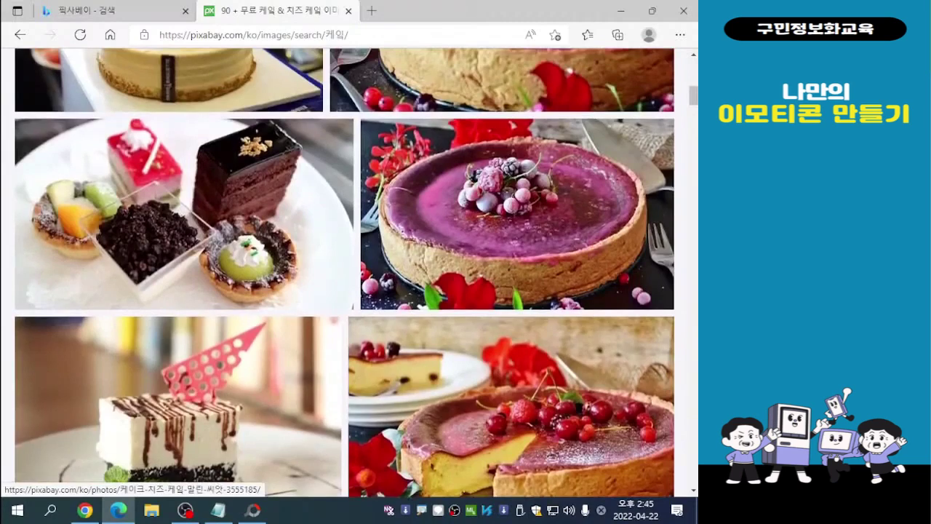
scroll(510, 363, up, 2)
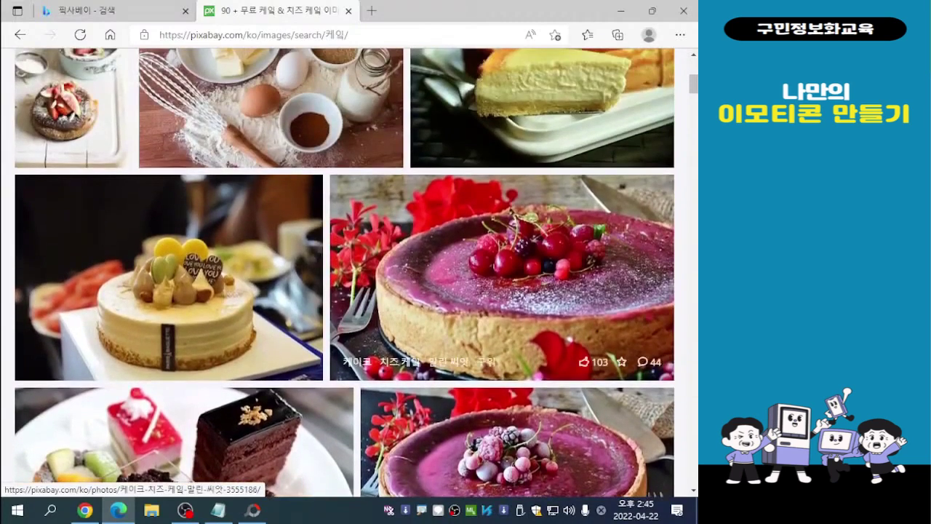
scroll(509, 364, up, 2)
scroll(327, 437, down, 1)
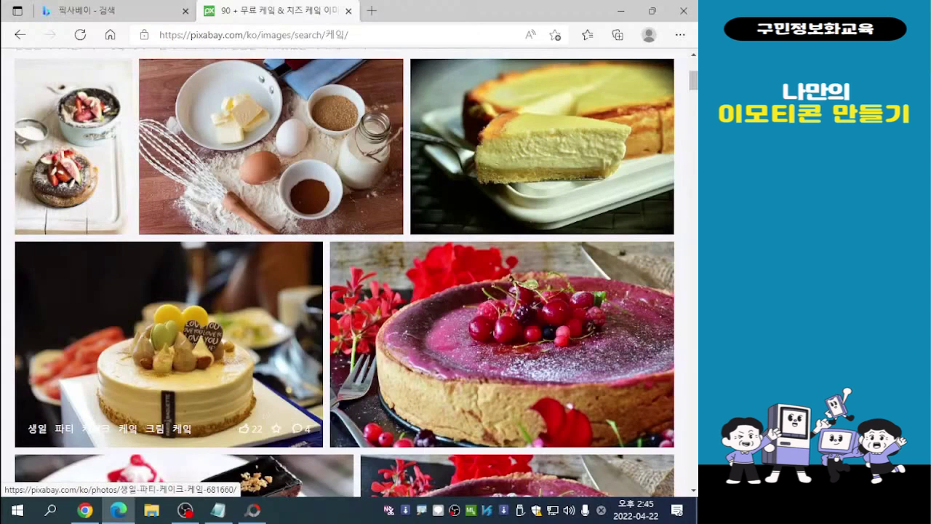
click(168, 343)
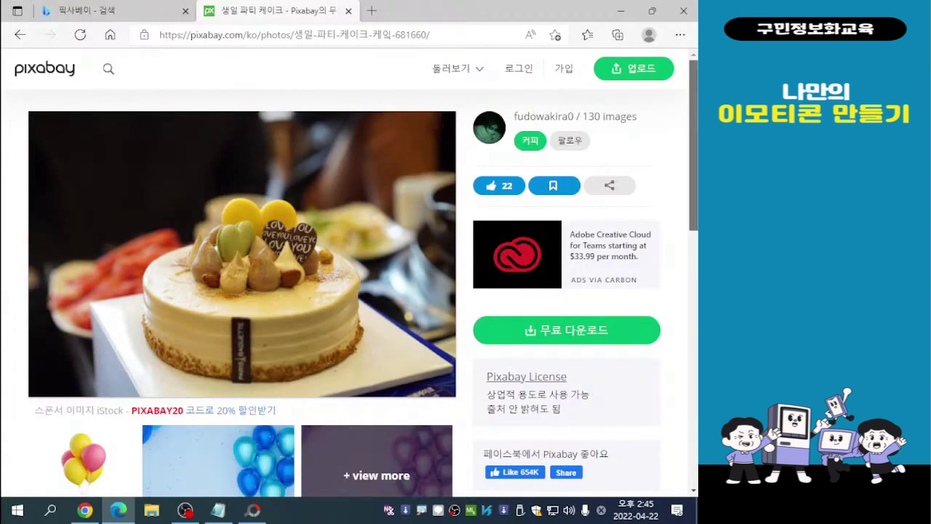
- Download the cake photo for free as the 1920×1282 JPG, passing the robot check
scroll(349, 272, down, 1)
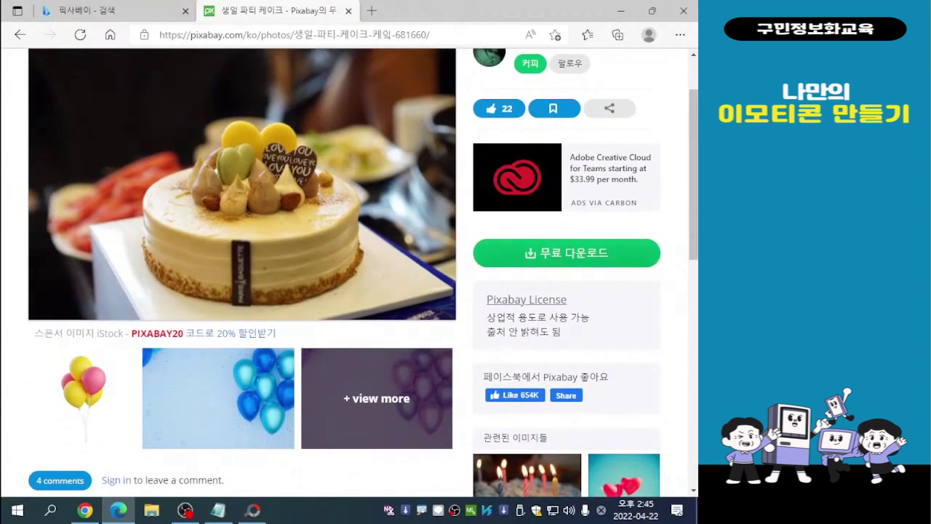
scroll(349, 272, down, 1)
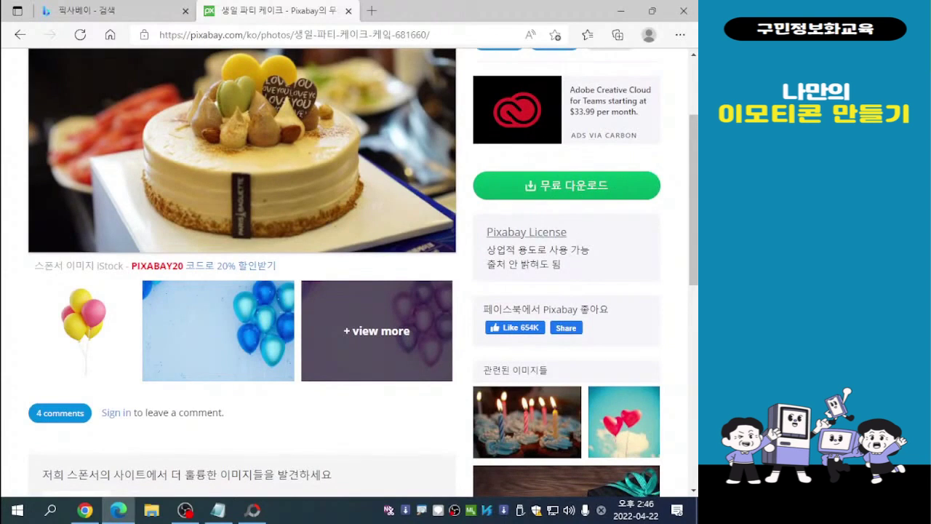
click(567, 185)
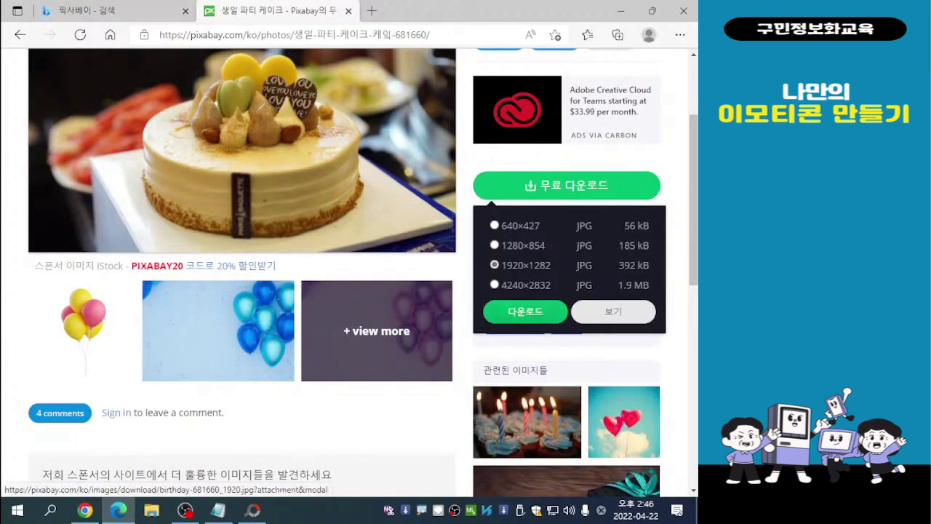
click(526, 311)
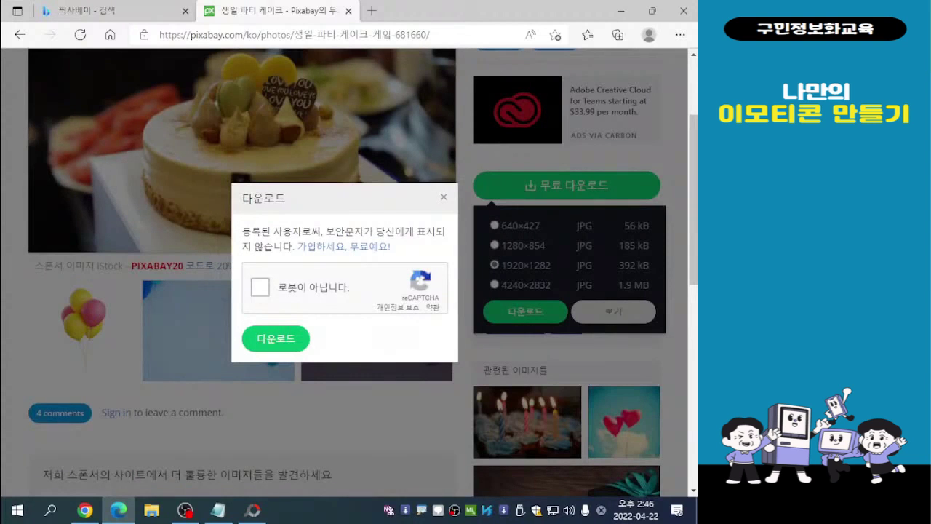
click(260, 287)
click(275, 338)
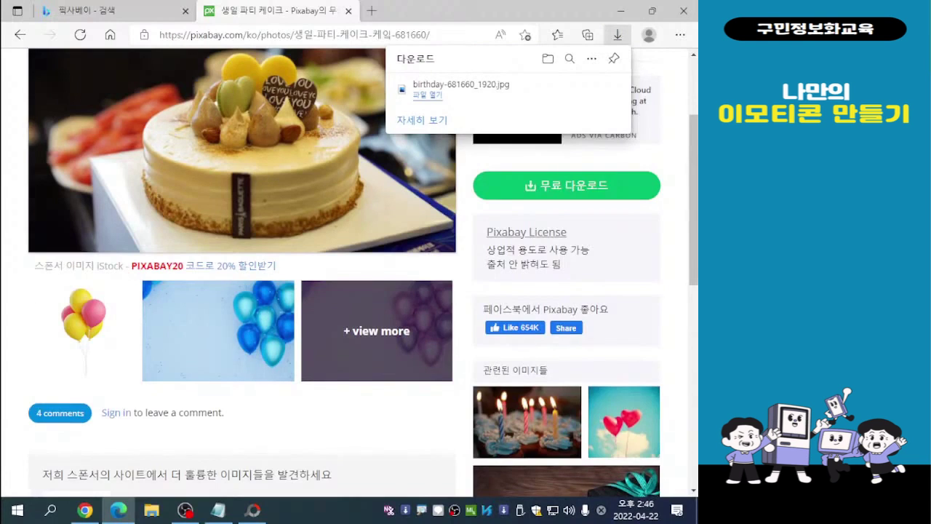
- Return to the Pixabay home page and search the images for 고양이
scroll(240, 272, up, 2)
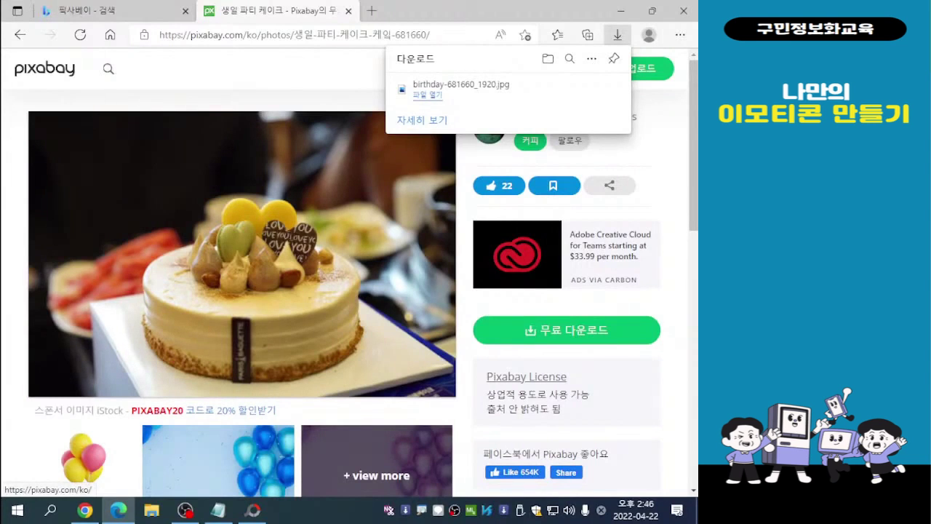
click(45, 69)
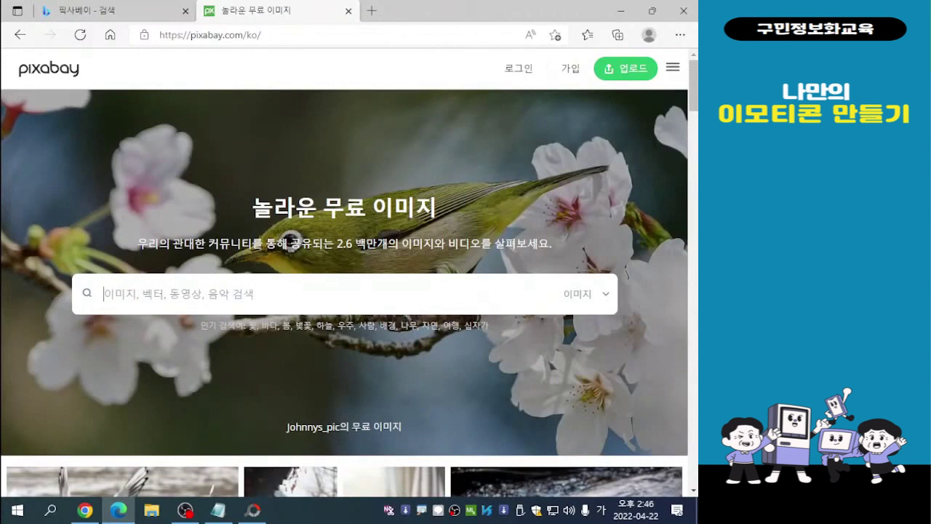
key(alt+Tab)
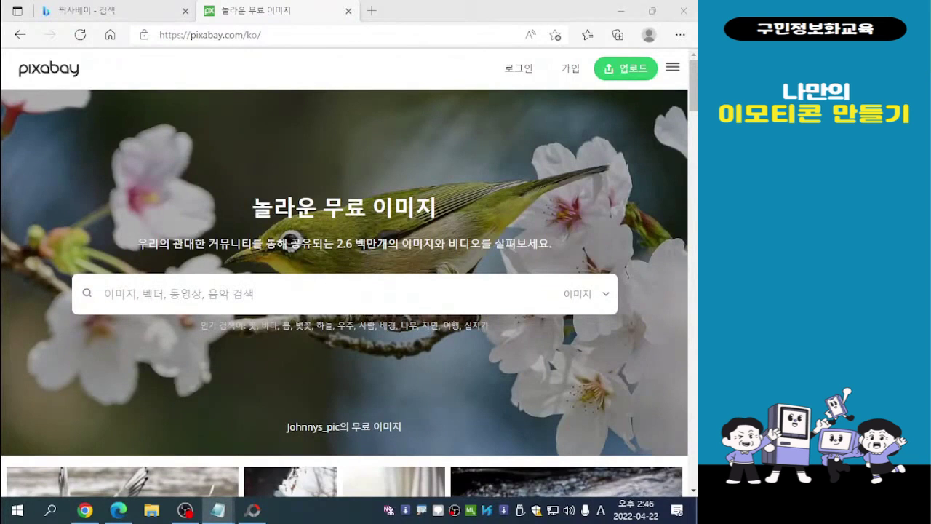
click(218, 294)
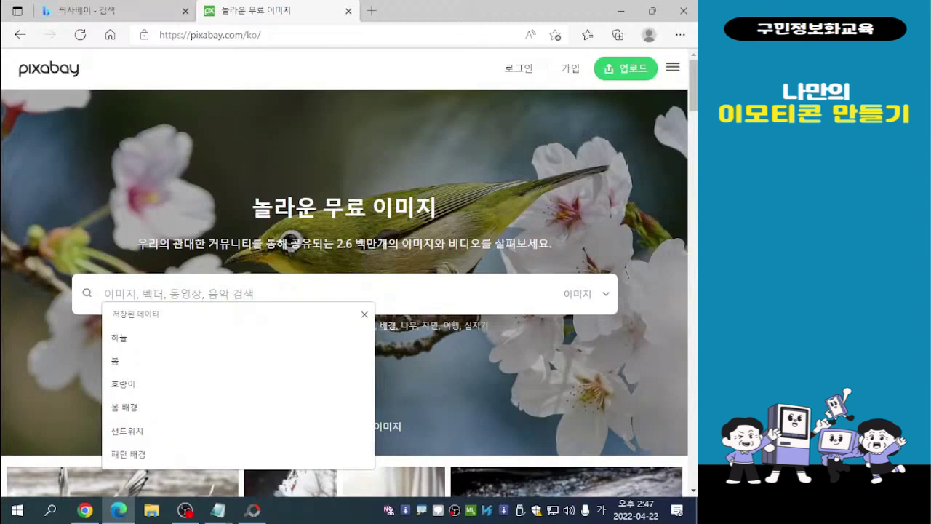
click(364, 314)
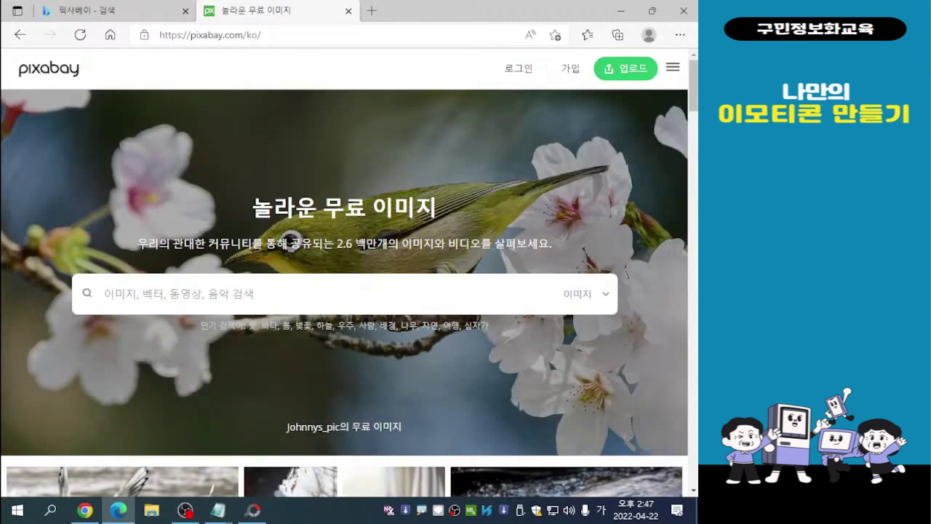
key(ctrl)
key(ctrl)
key(ctrl)
key(ctrl)
text(고양)
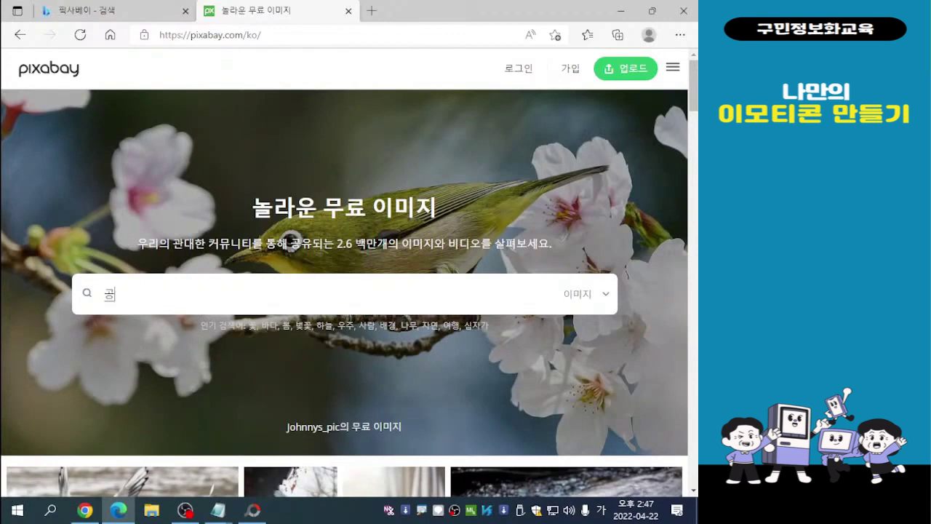
text(이)
key(Return)
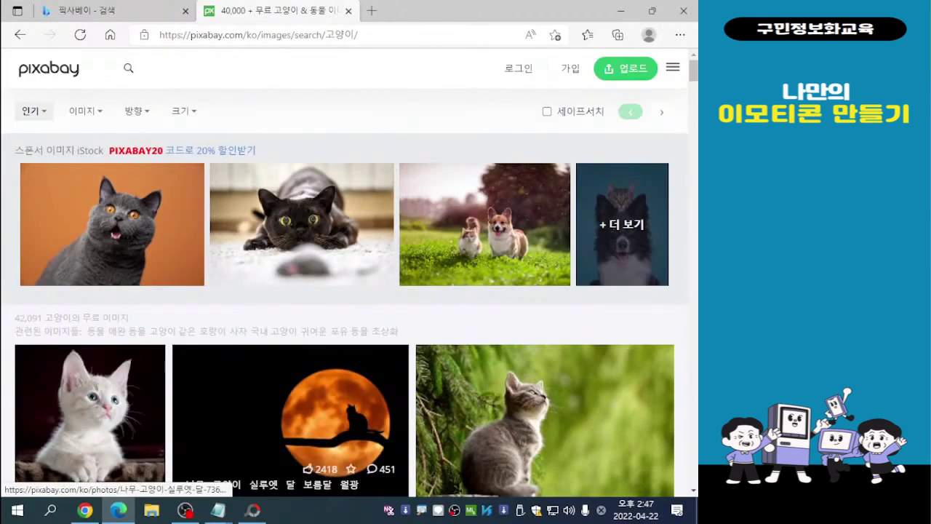
- Browse the free 고양이 images and open the illustration of the white cat painting a green banner
scroll(378, 218, down, 6)
scroll(510, 218, down, 4)
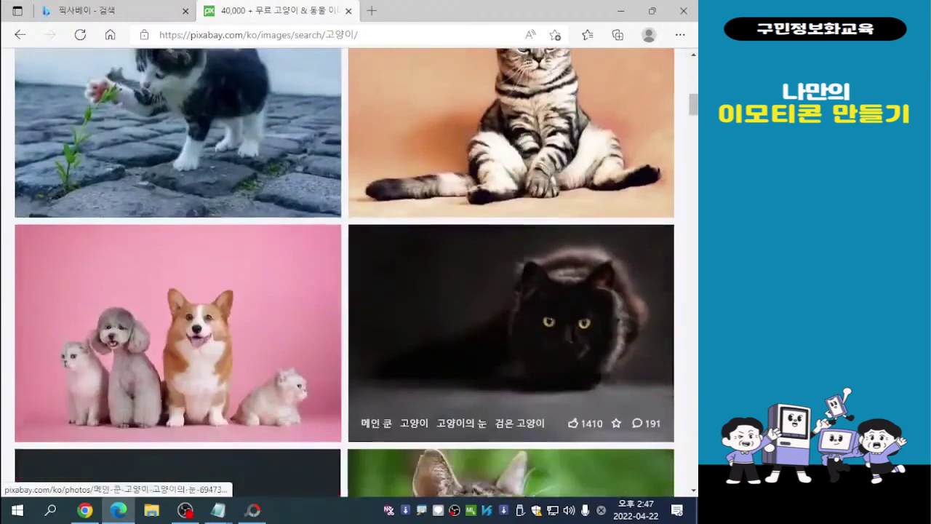
scroll(509, 219, up, 1)
scroll(509, 219, down, 2)
scroll(509, 291, down, 13)
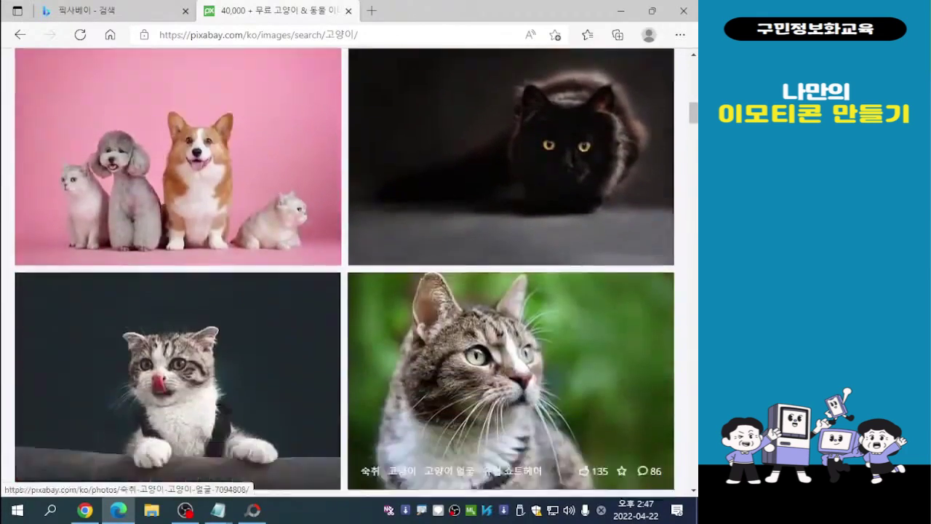
scroll(509, 261, down, 9)
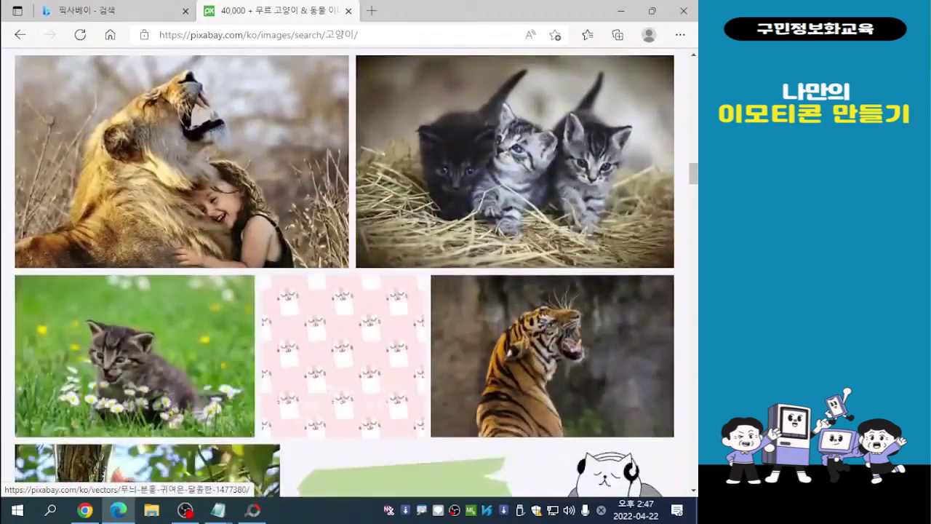
scroll(473, 262, down, 2)
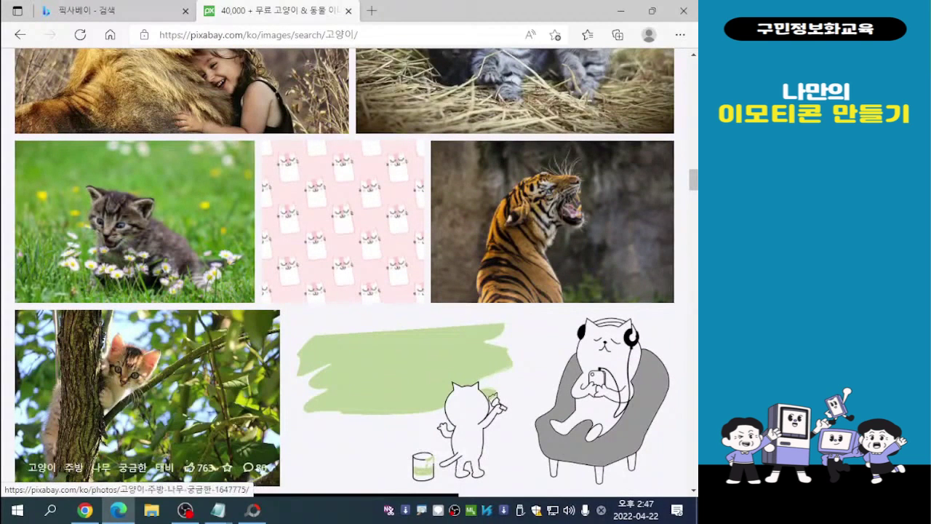
scroll(145, 393, up, 8)
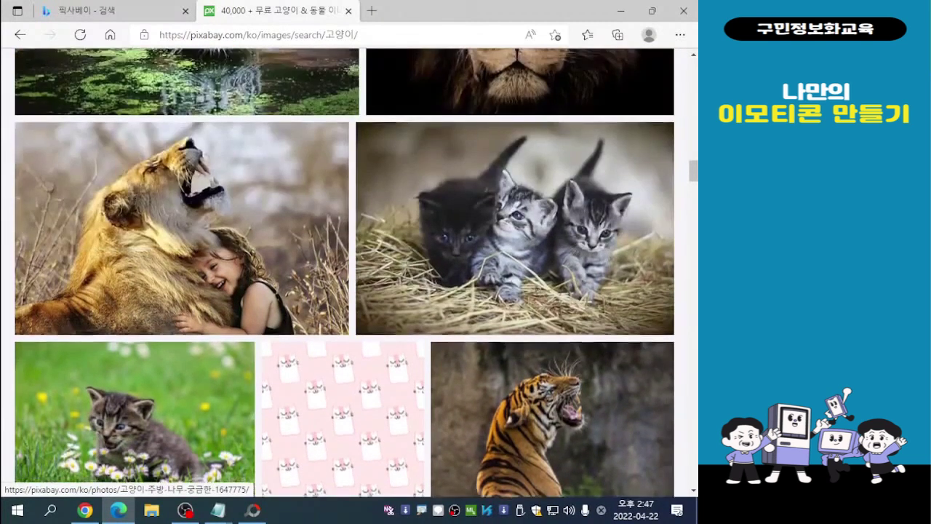
scroll(345, 273, up, 4)
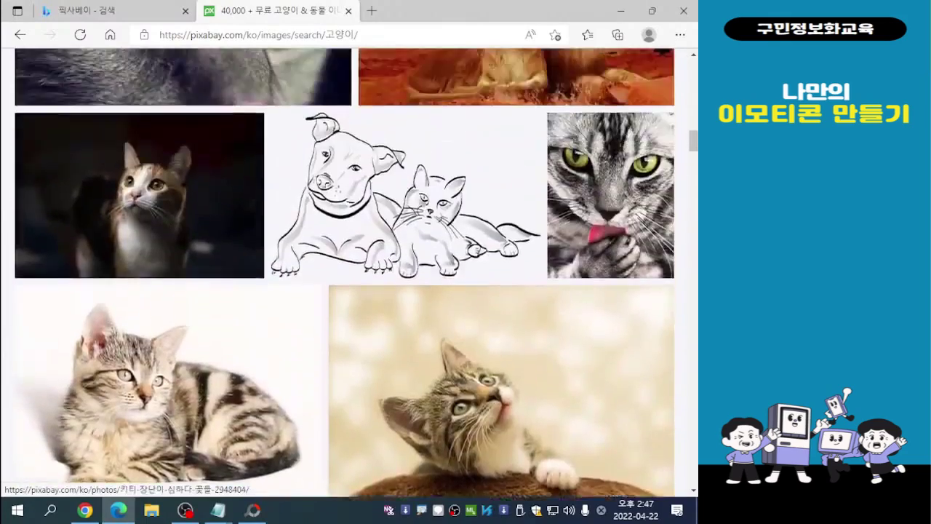
scroll(345, 273, down, 4)
scroll(182, 218, down, 7)
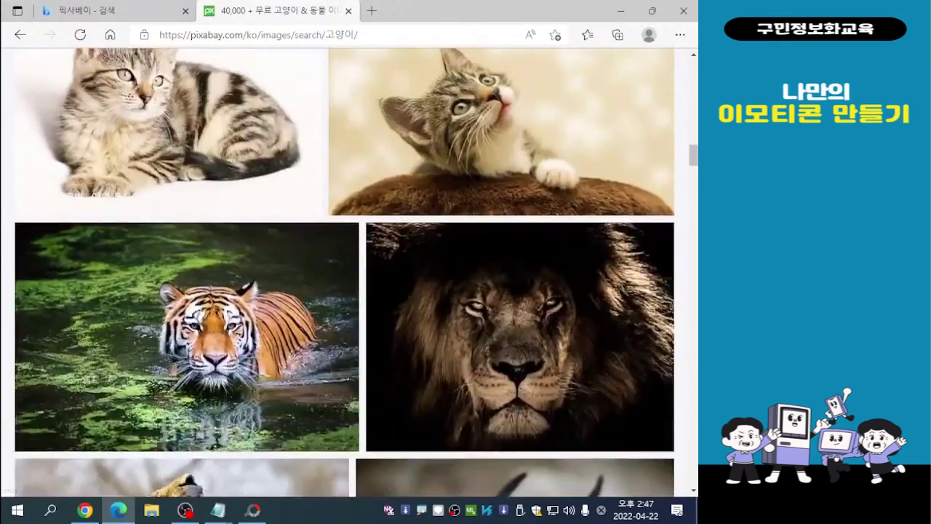
scroll(146, 393, down, 4)
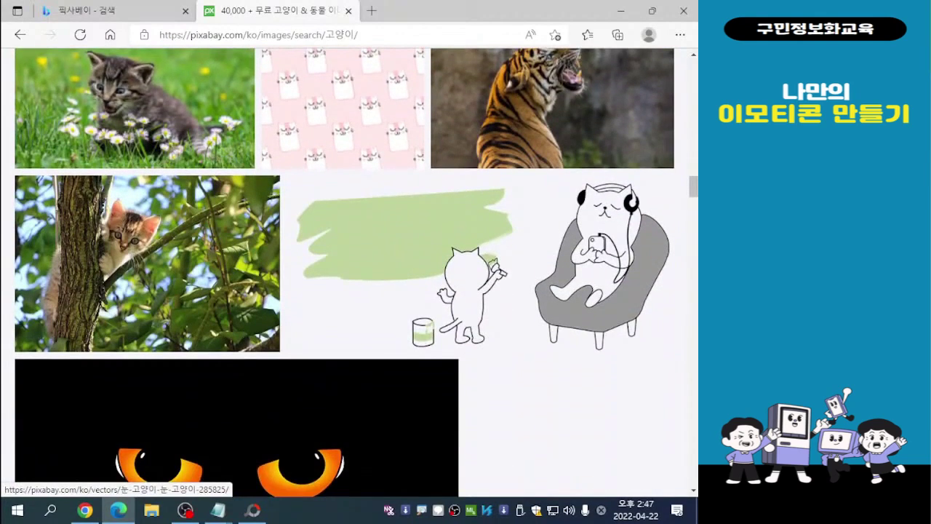
scroll(237, 429, down, 1)
scroll(236, 408, up, 1)
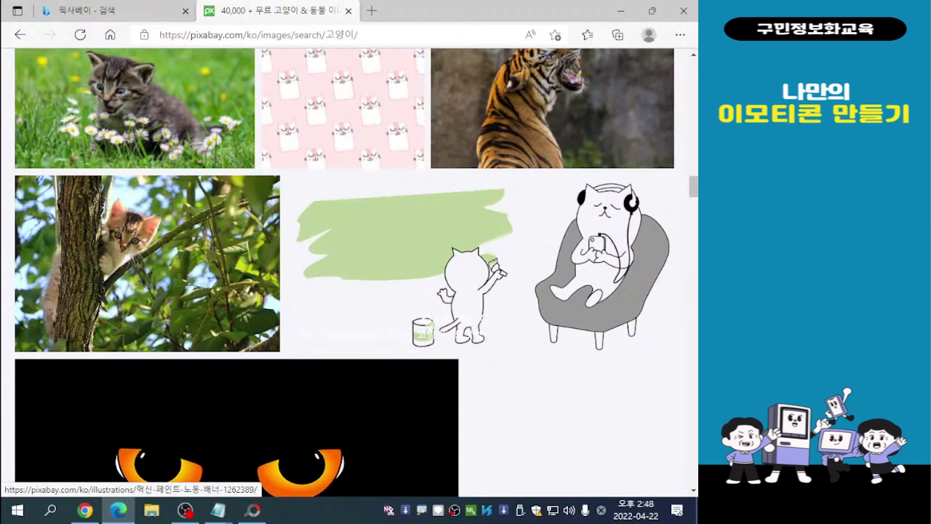
click(407, 263)
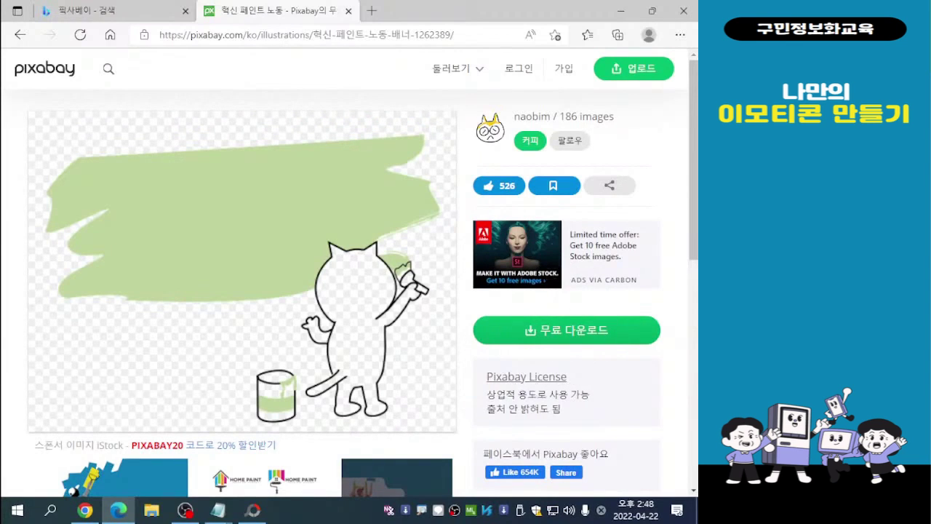
- Download the painting cat illustration for free as the 1280×960 PNG, passing the robot check
click(566, 330)
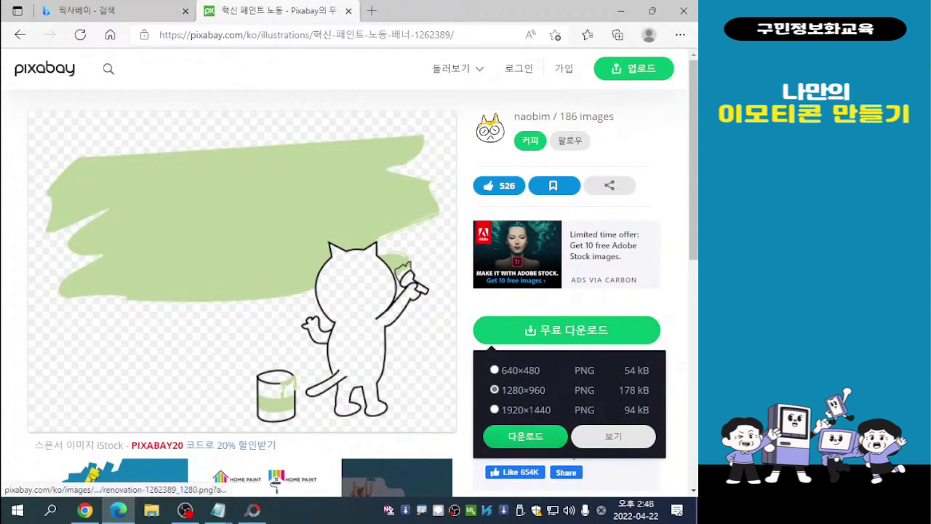
click(526, 436)
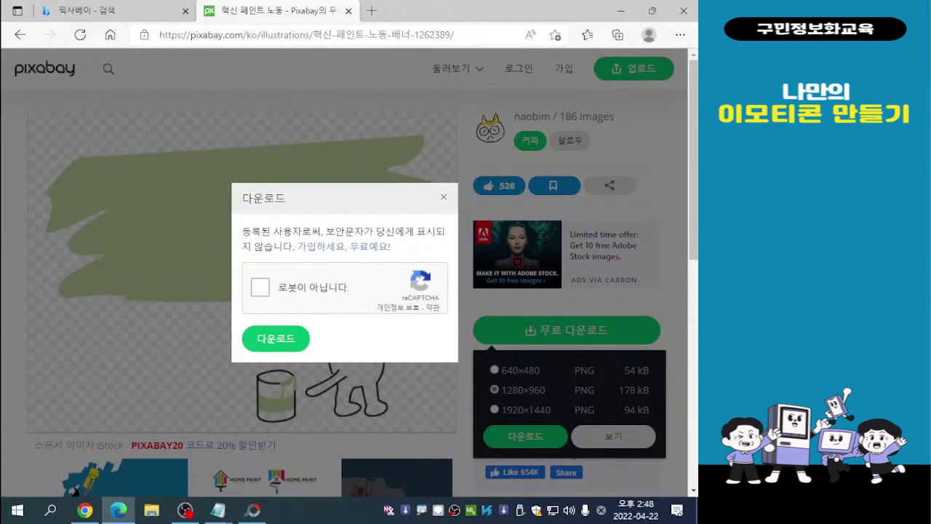
click(260, 287)
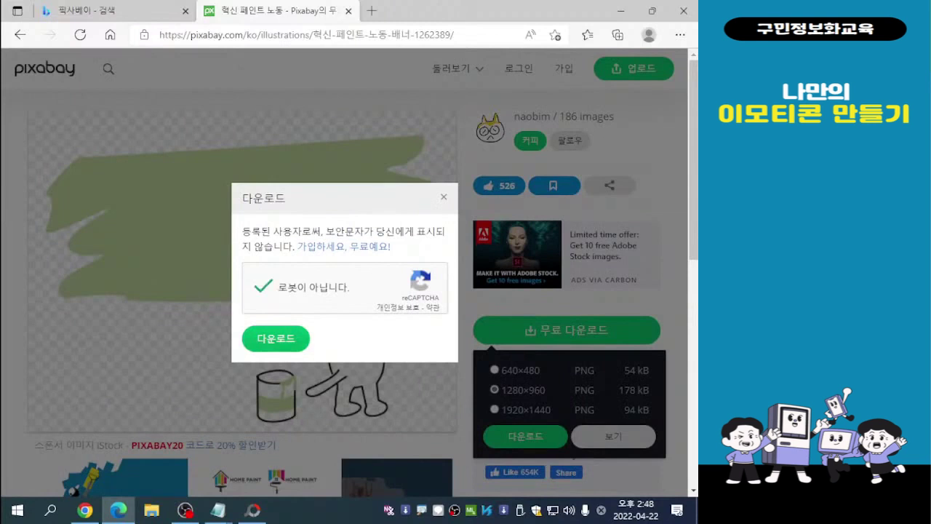
click(275, 338)
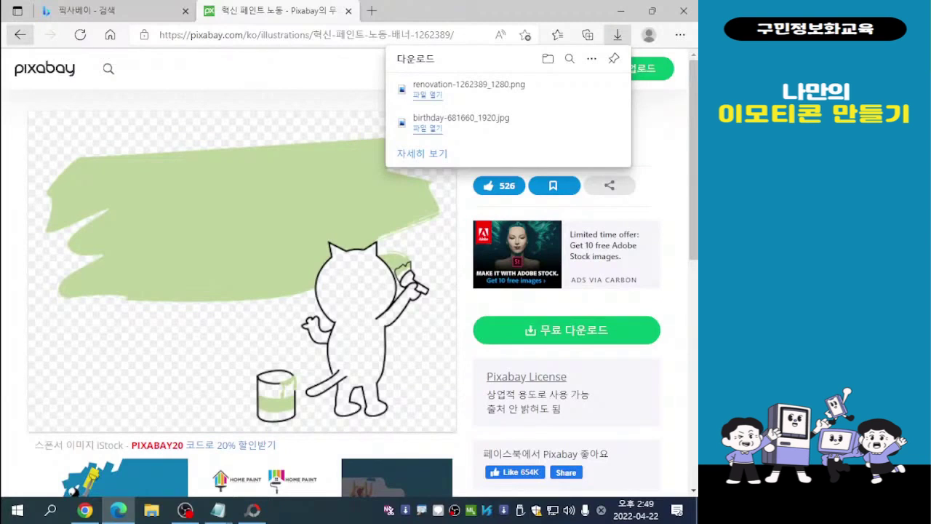
- Go back to the 고양이 results and open the illustration of the cat with headphones in a grey armchair
click(19, 34)
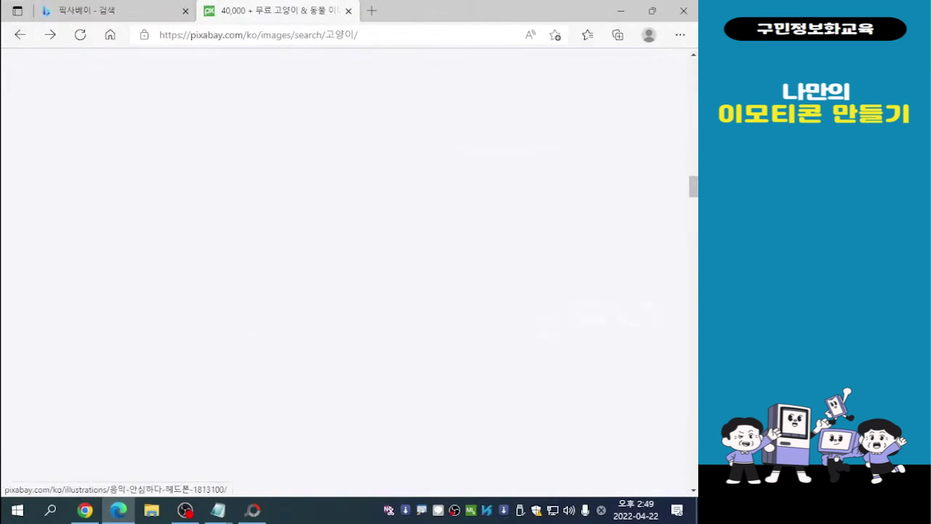
scroll(345, 273, down, 14)
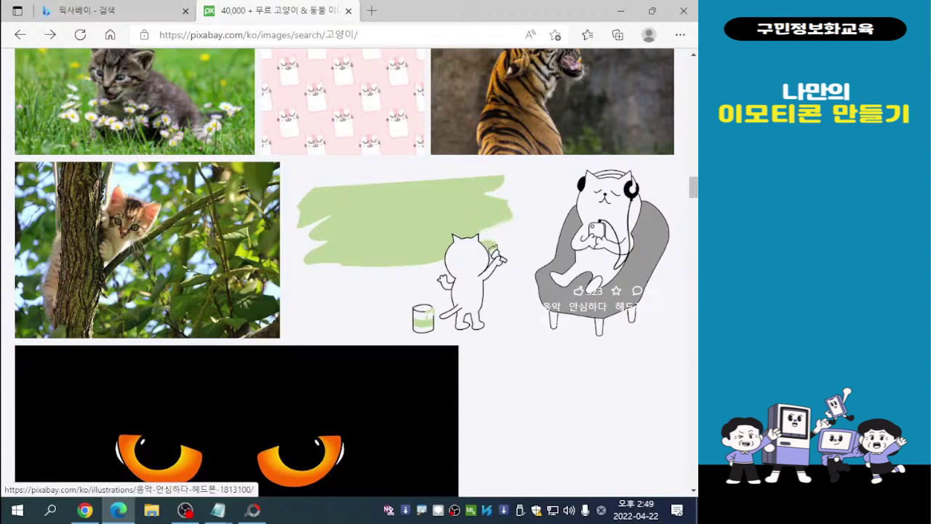
click(603, 240)
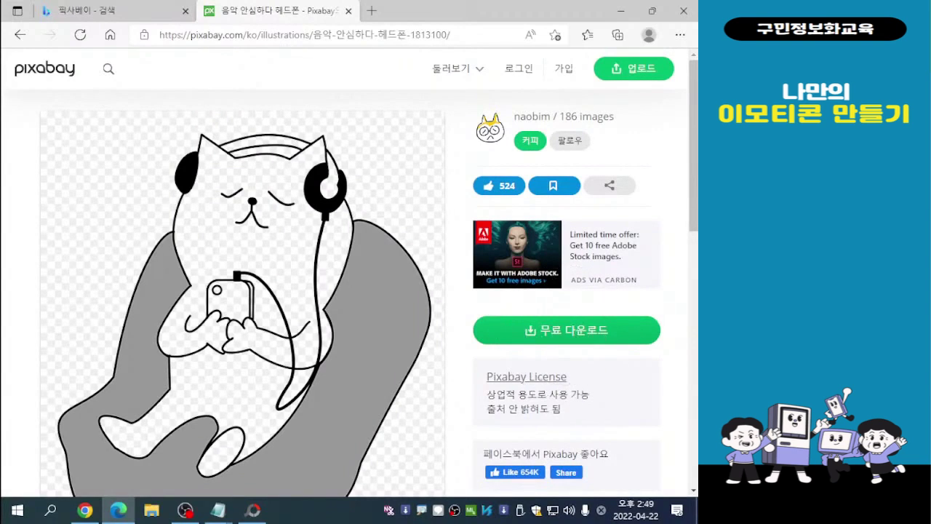
- Download the headphone cat illustration for free as the 1053×1280 PNG, passing the robot check
click(567, 330)
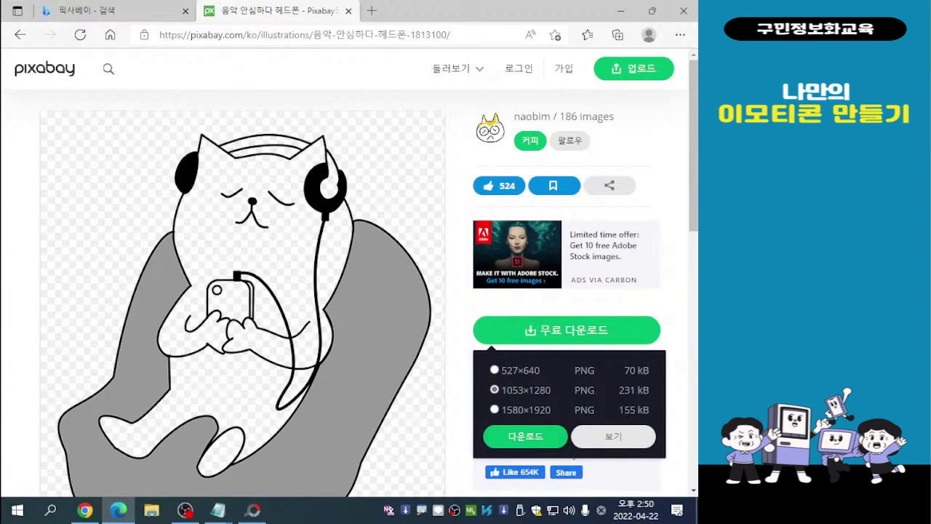
click(525, 436)
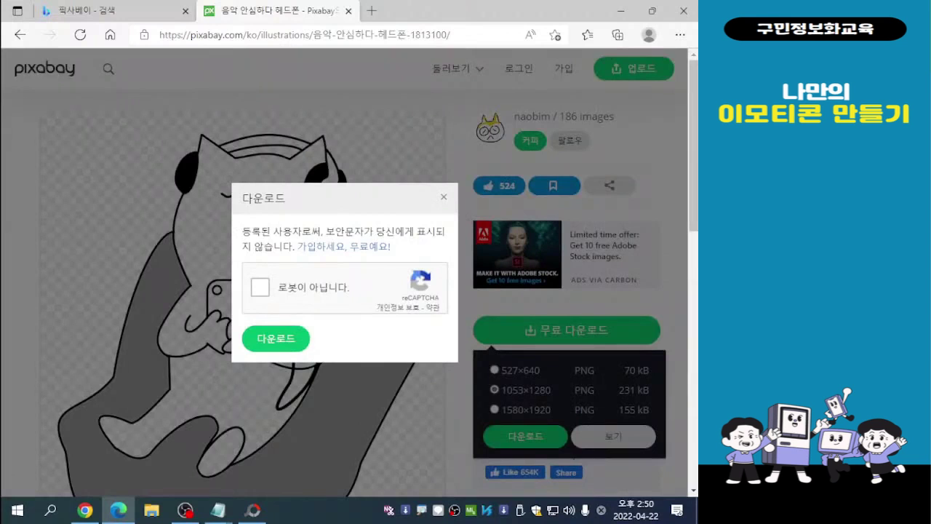
click(260, 287)
click(276, 338)
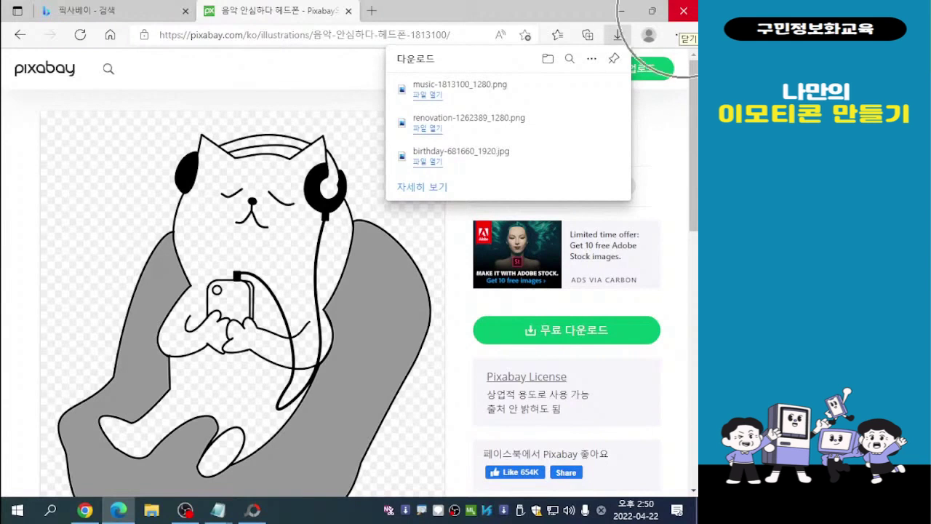
- Close the browser and open the 다운로드 folder from 내 PC in File Explorer
click(682, 11)
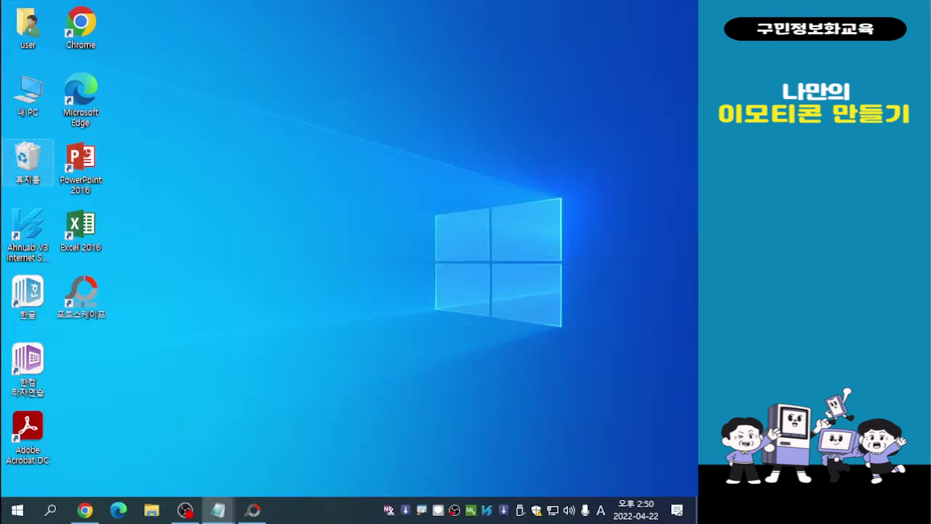
double_click(28, 93)
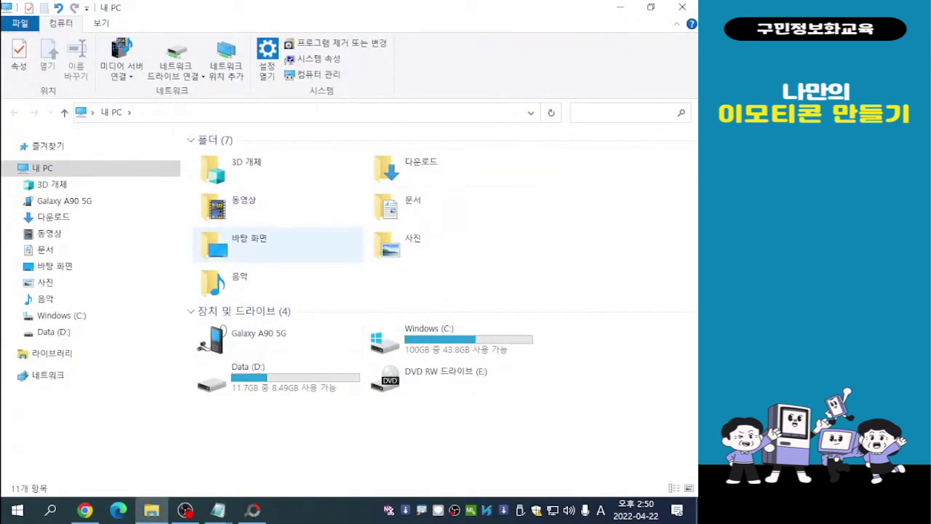
double_click(420, 167)
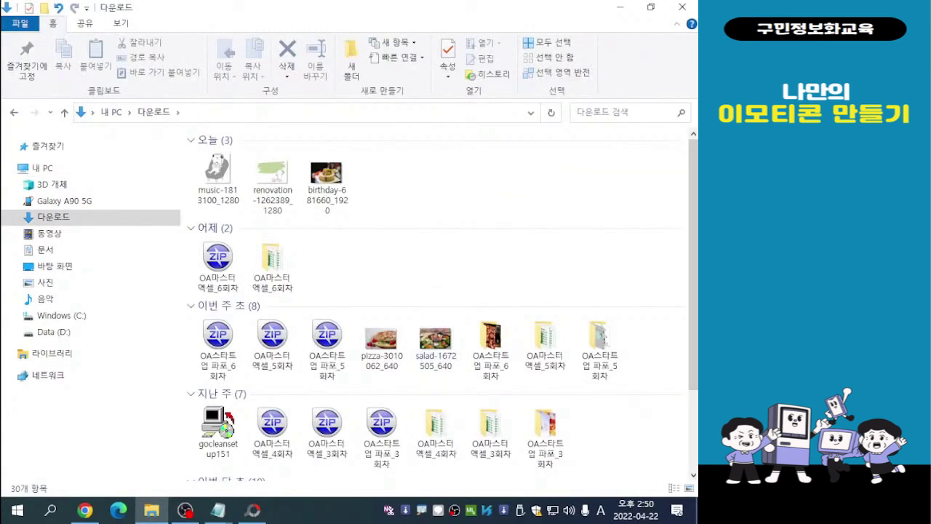
- View the downloaded headphone cat, painting cat and birthday cake images one after another, and close the photo viewer
double_click(218, 177)
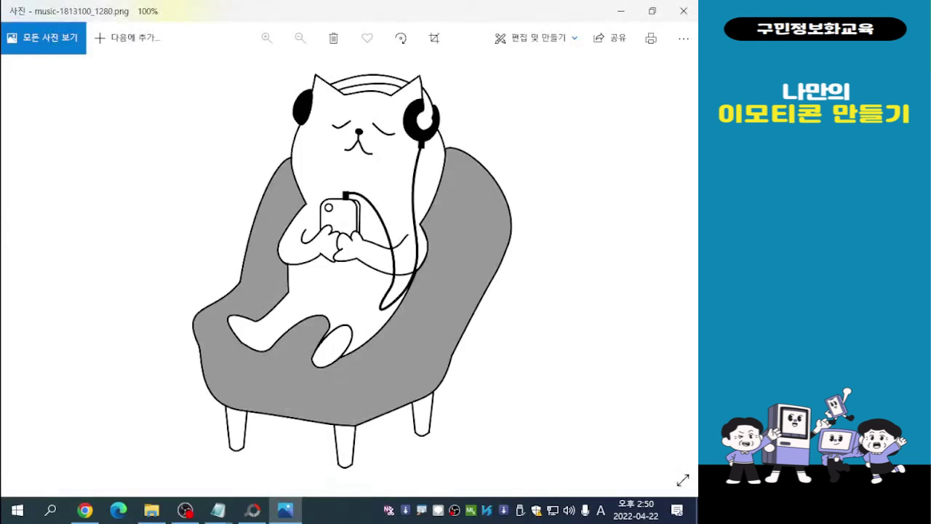
key(Right)
key(Right)
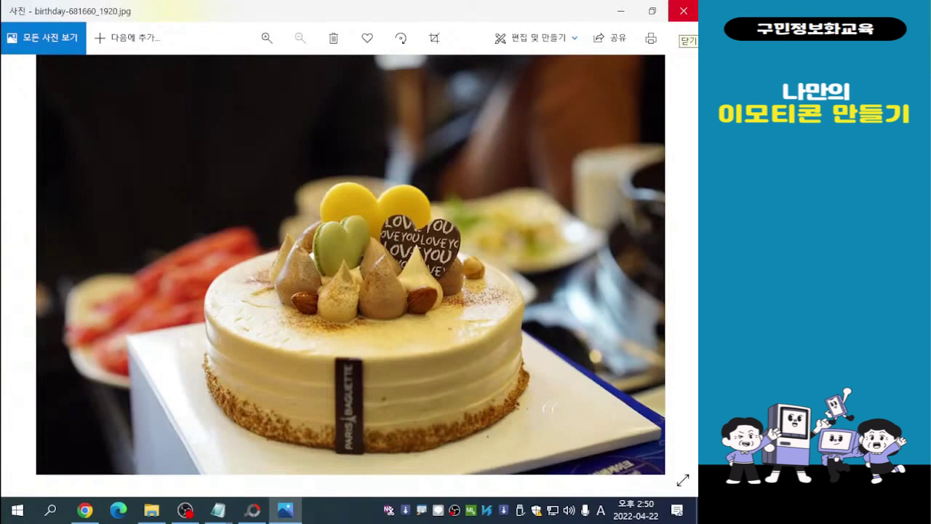
click(683, 11)
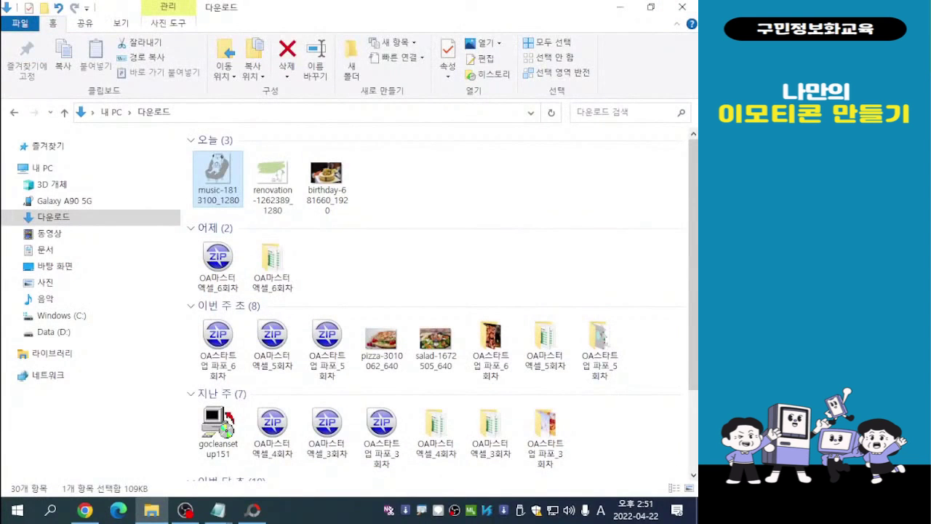
- Move the headphone cat, painting cat and birthday cake images from 다운로드 into the 나만의 이모티콘 folder under 사진
click(495, 197)
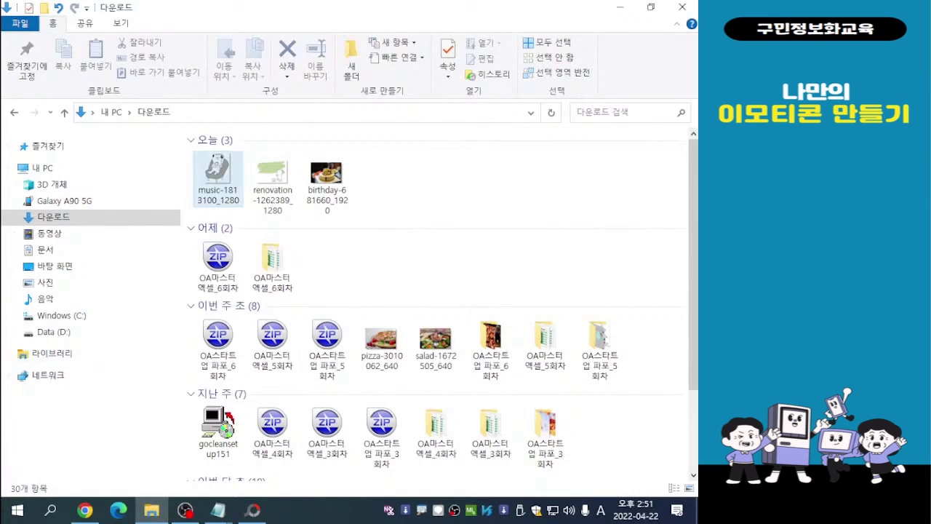
click(218, 176)
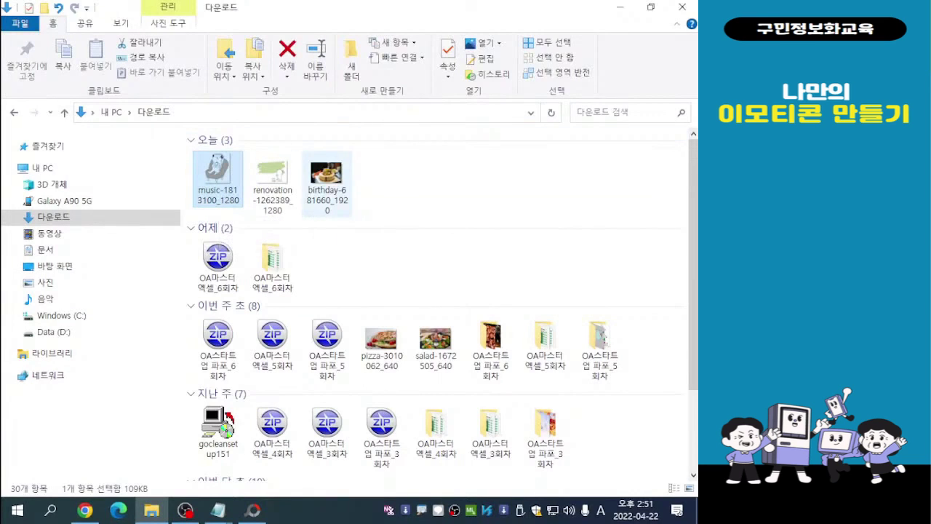
shift+click(327, 182)
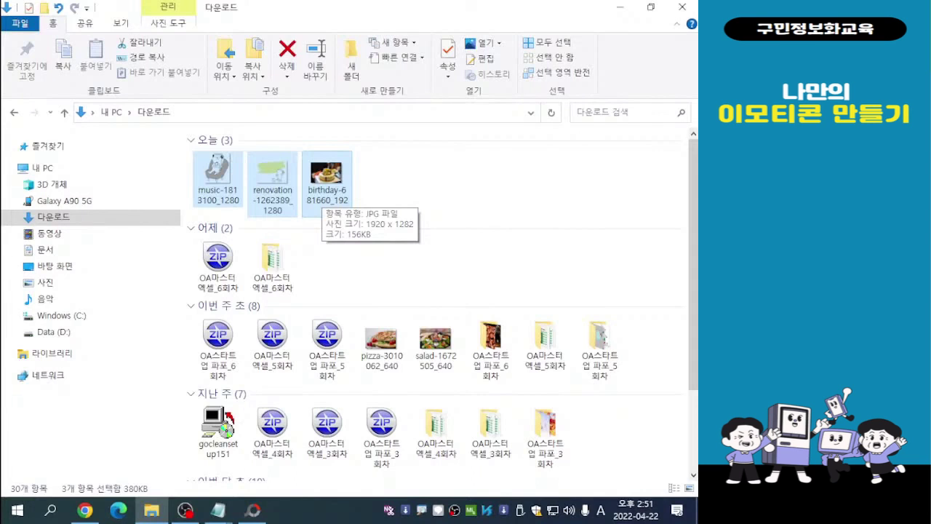
right_click(323, 183)
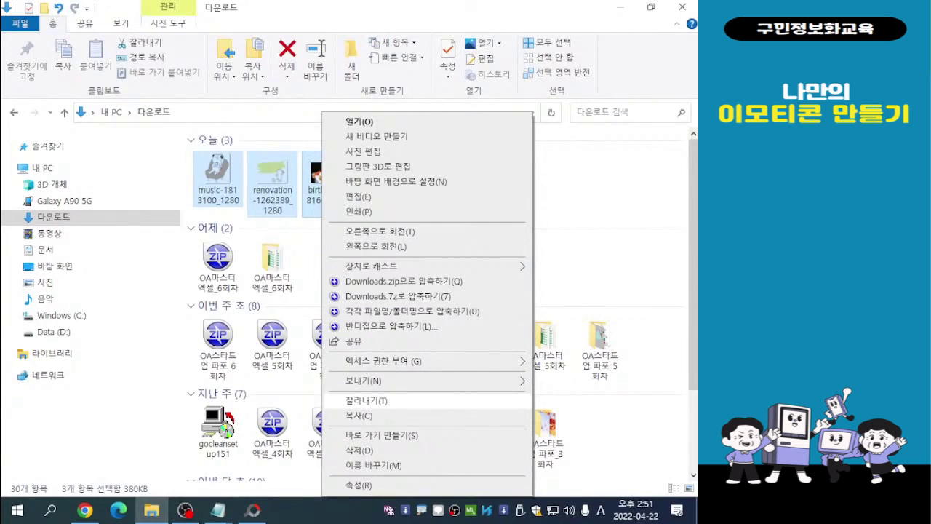
click(366, 400)
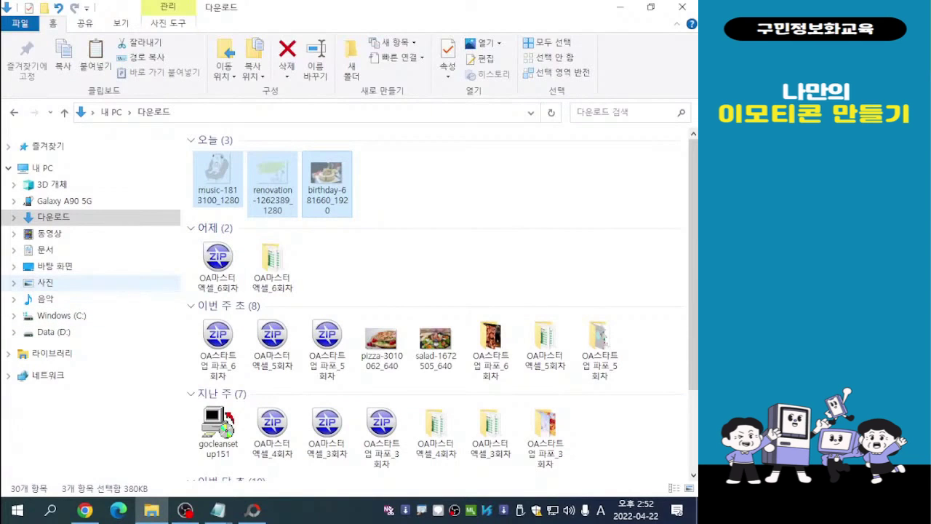
click(45, 283)
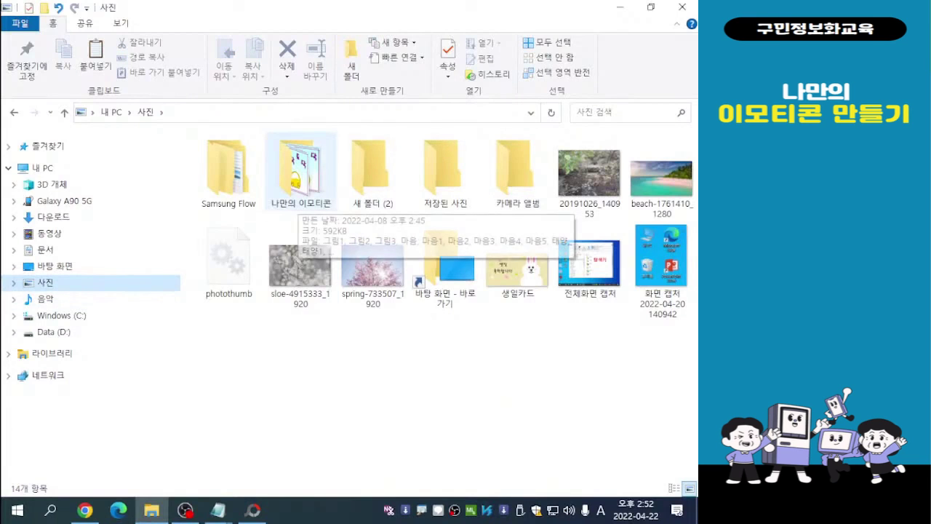
double_click(300, 175)
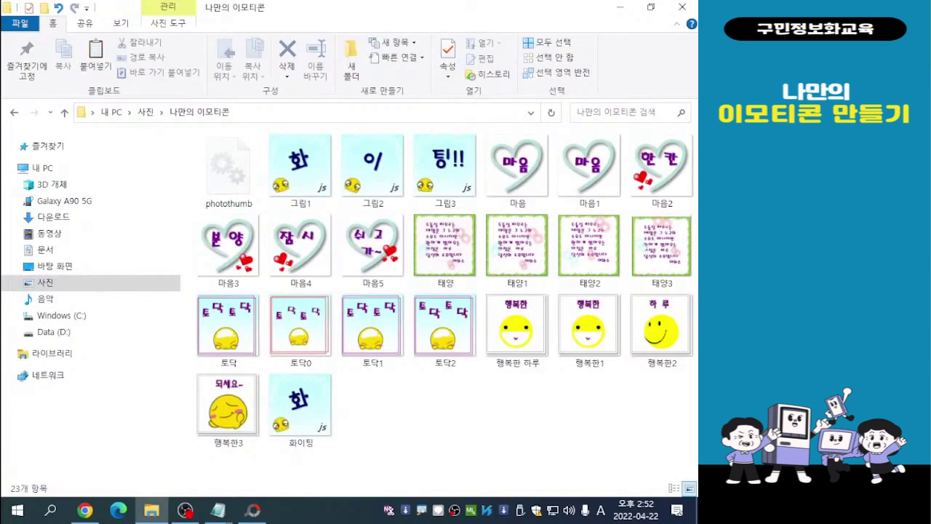
right_click(412, 204)
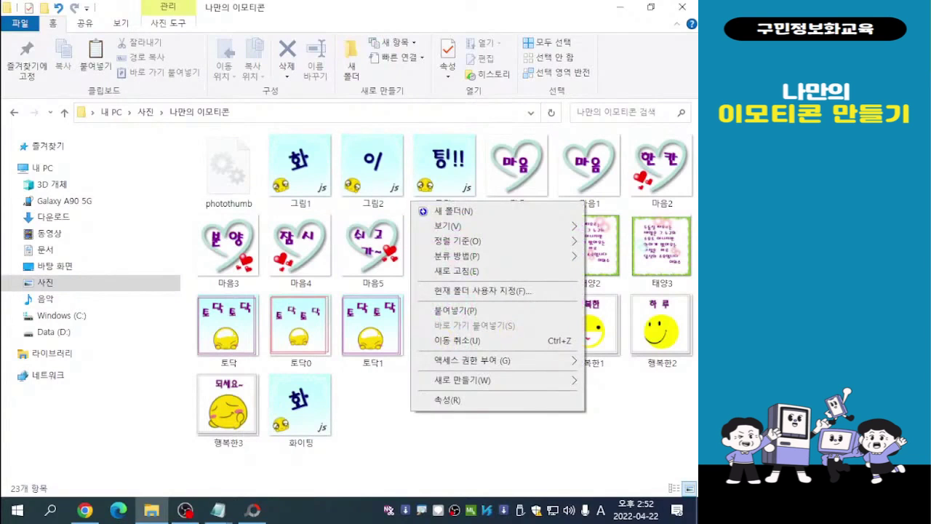
click(455, 310)
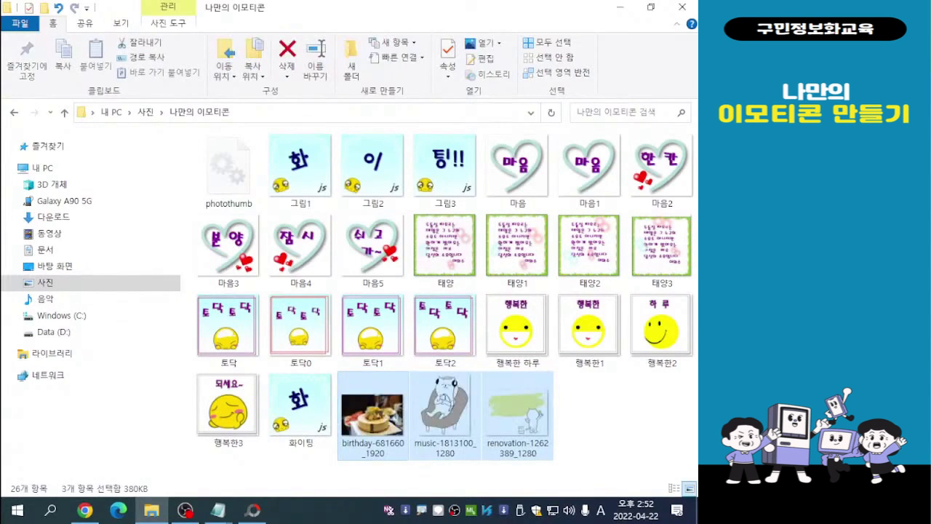
click(617, 423)
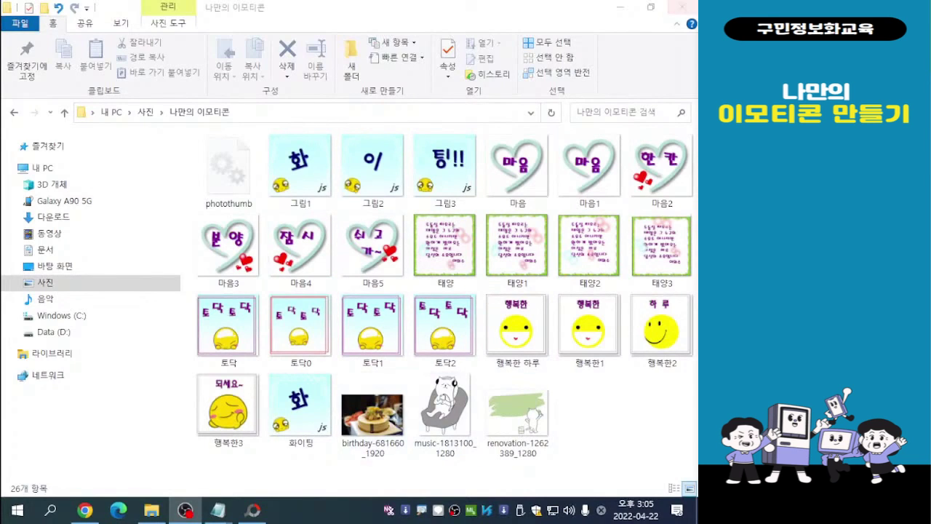
- Close the File Explorer window and reopen the 나만의 이모티콘 folder through 내 PC and 사진
click(681, 7)
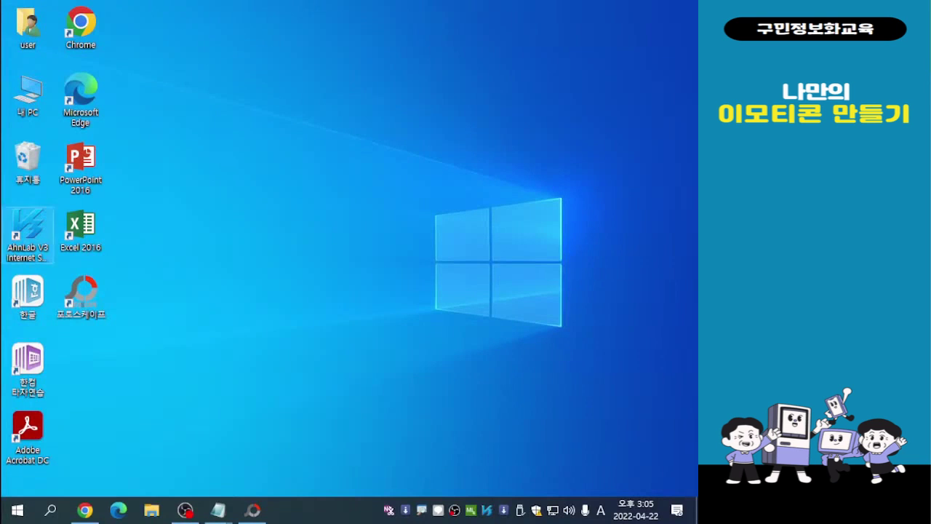
double_click(28, 93)
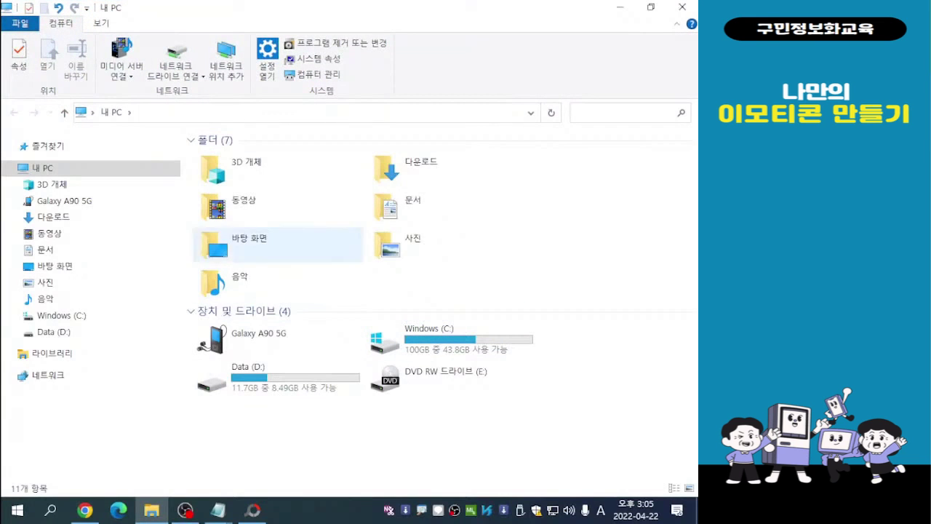
double_click(408, 244)
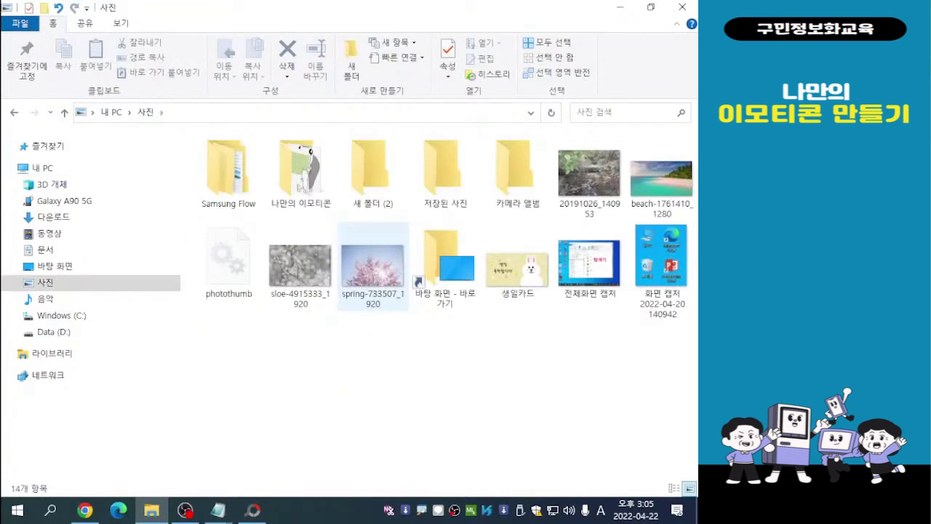
double_click(301, 171)
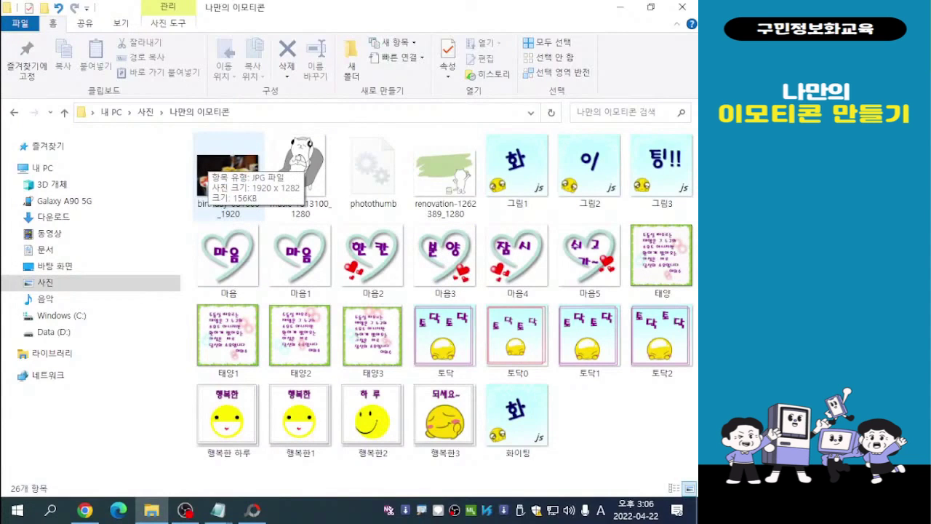
- Rename the birthday cake image as 케잌
click(218, 171)
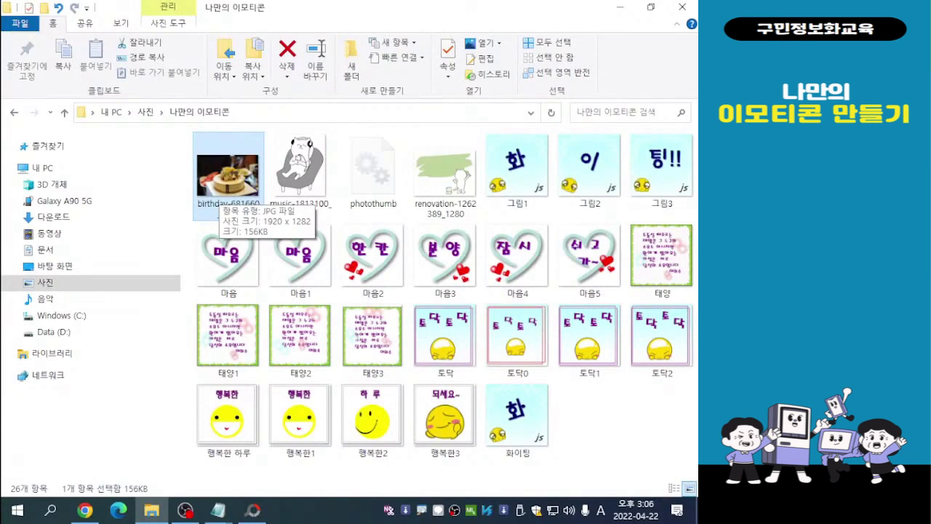
key(F2)
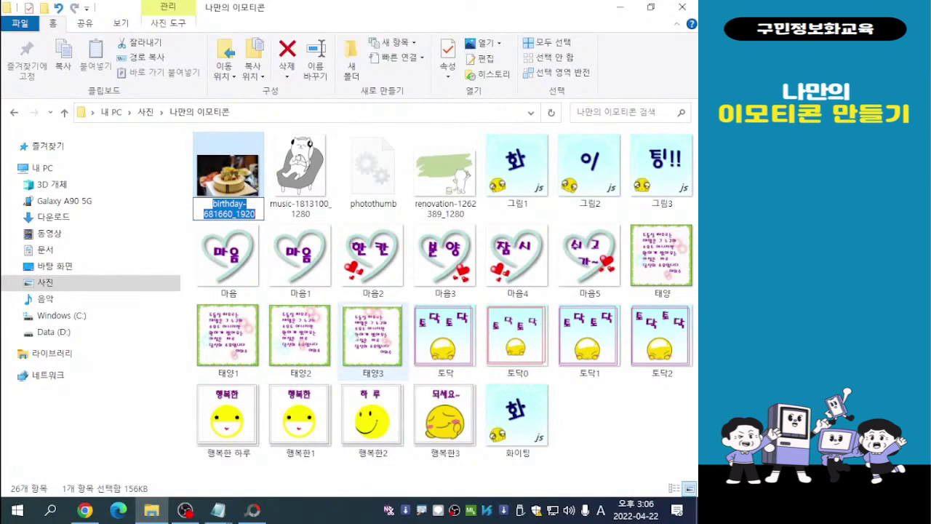
text(zp)
key(BackSpace)
key(BackSpace)
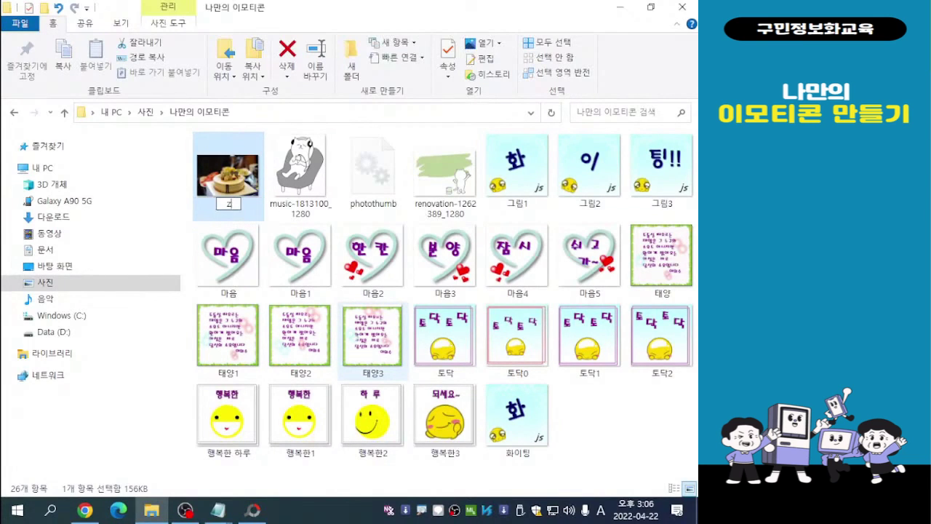
key(Hangul)
text(케잌)
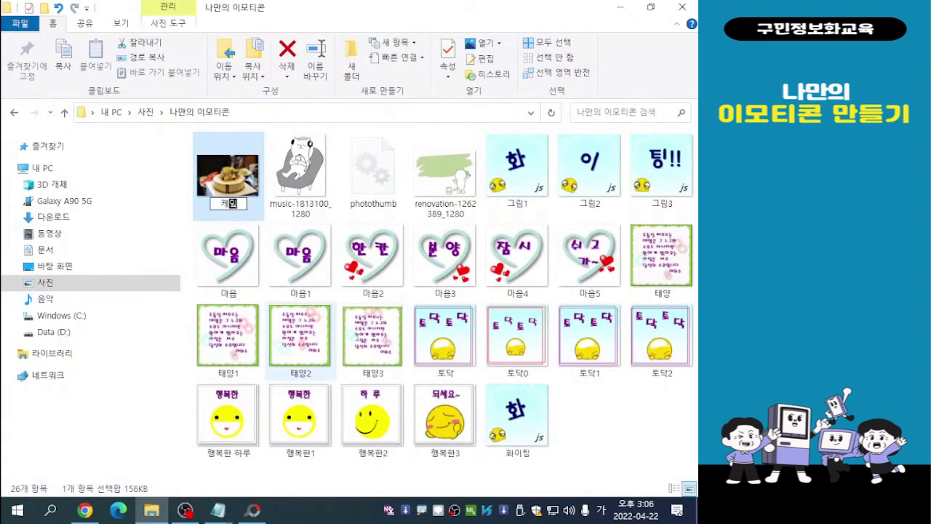
key(Return)
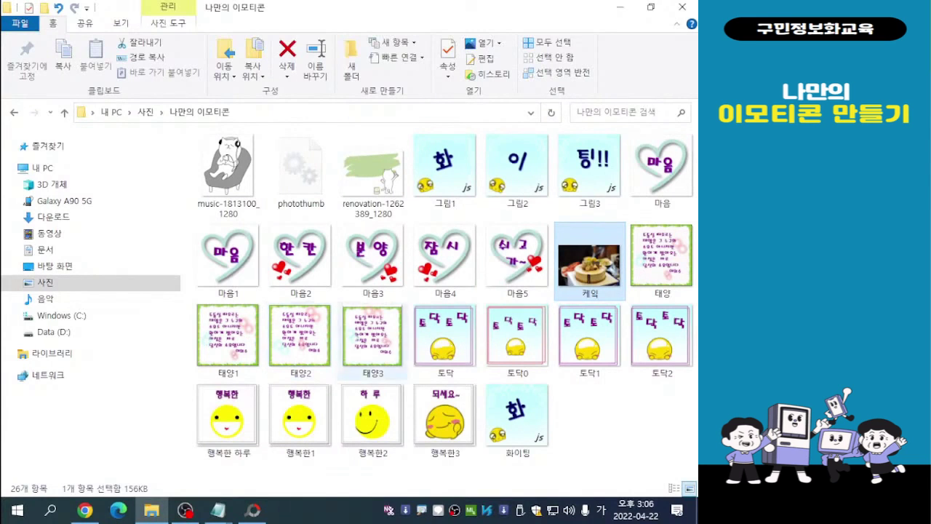
click(619, 422)
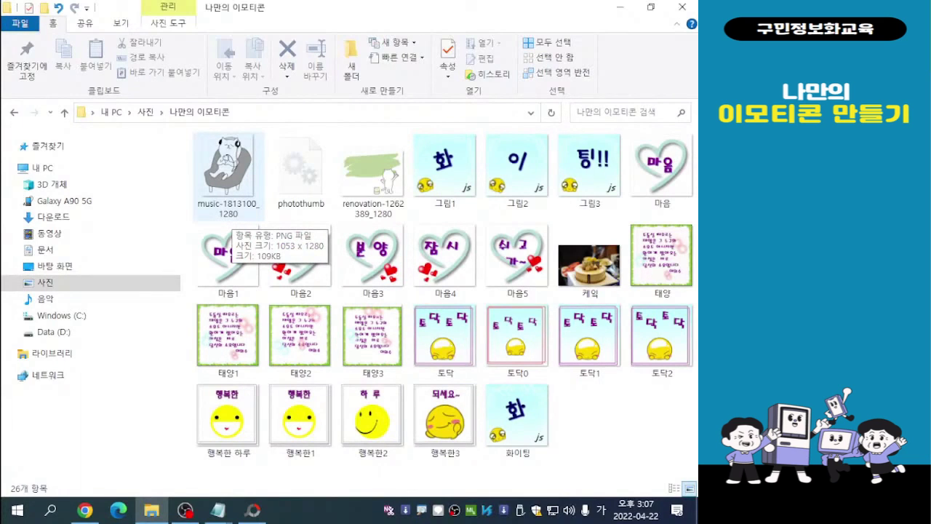
- Rename the headphone cat image as 고양이
click(231, 213)
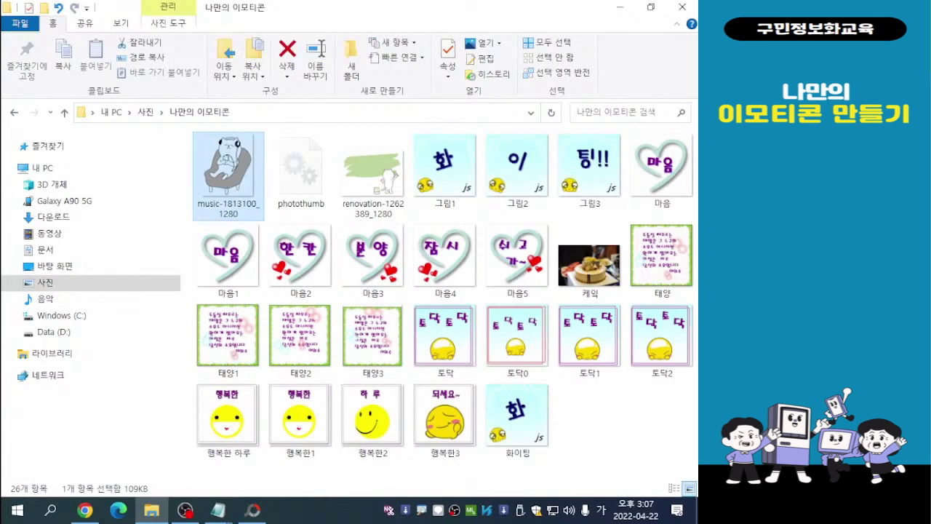
key(F2)
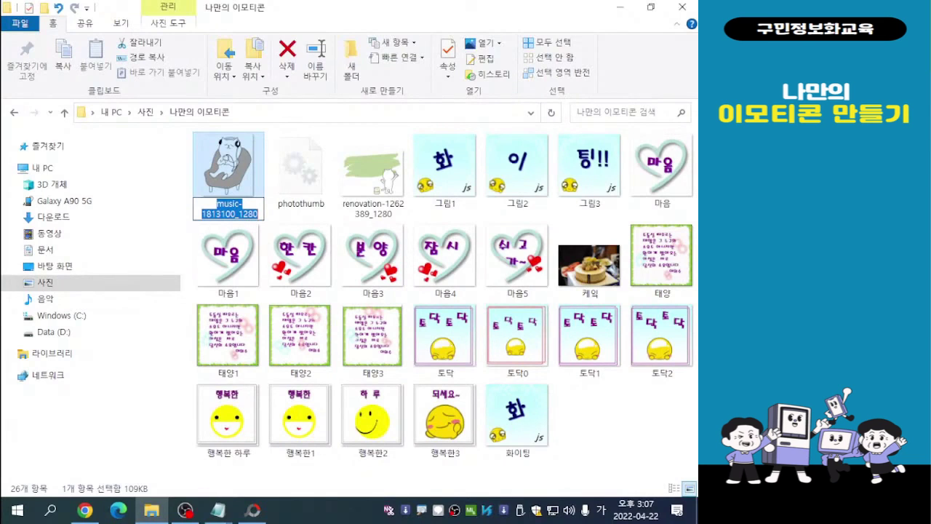
text(고양이)
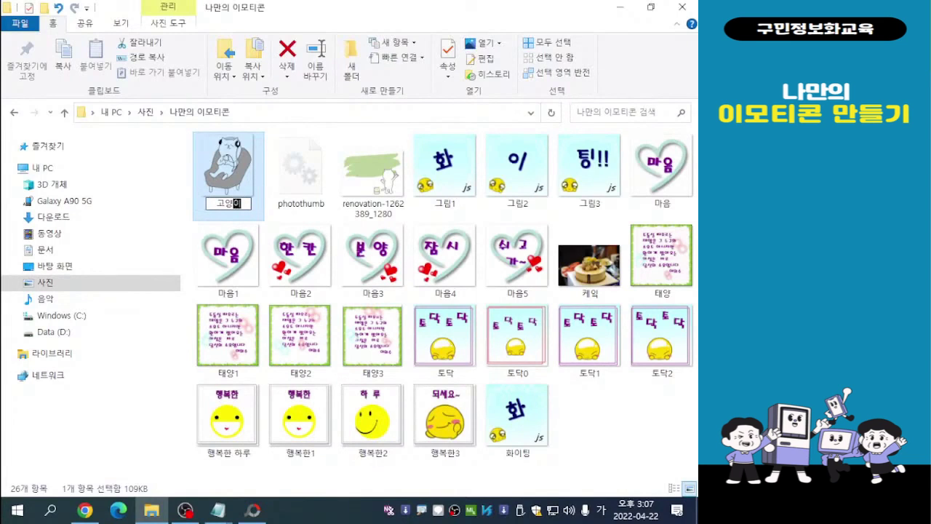
key(Return)
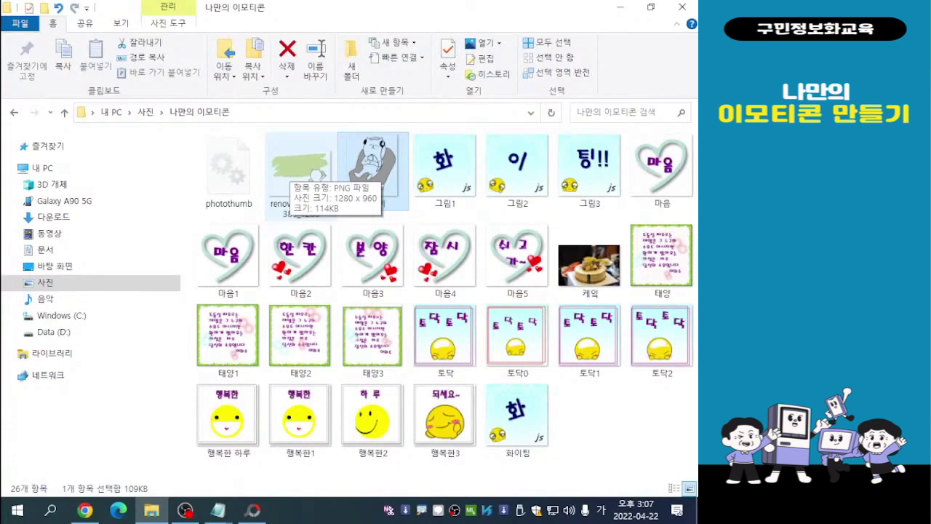
- Rename the painting cat image as 고양이1 and close the folder window
click(302, 171)
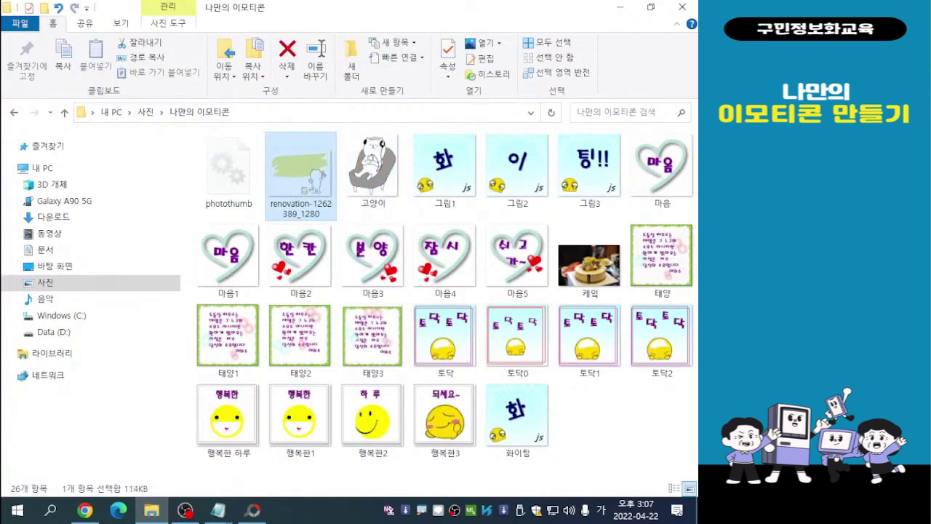
key(F2)
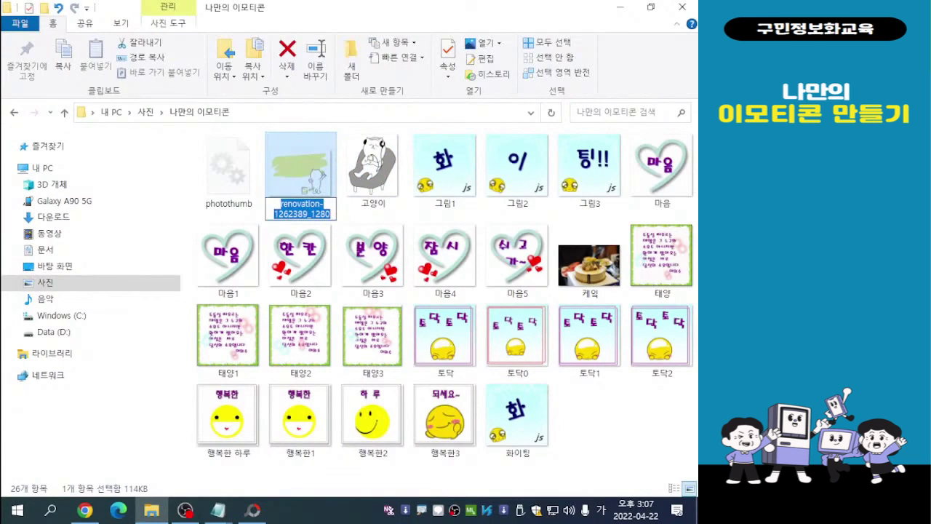
text(고양이)
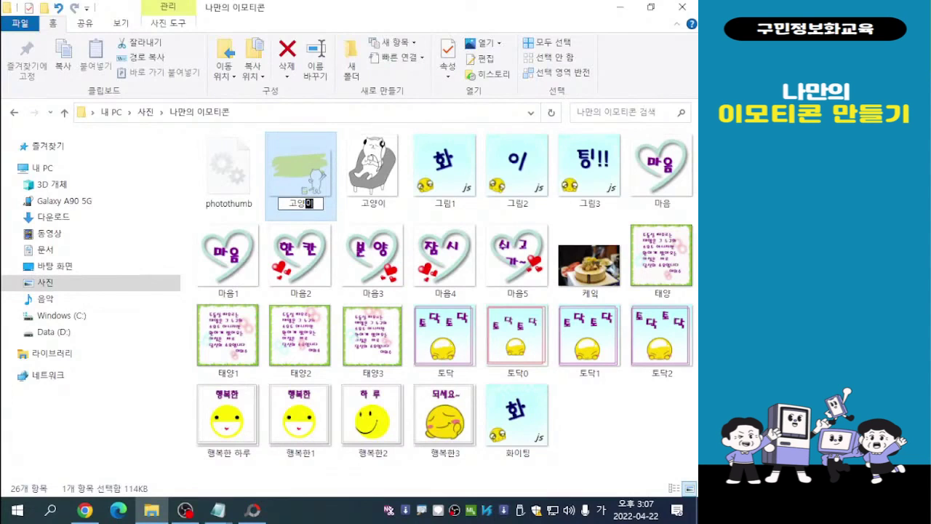
text(1)
key(Return)
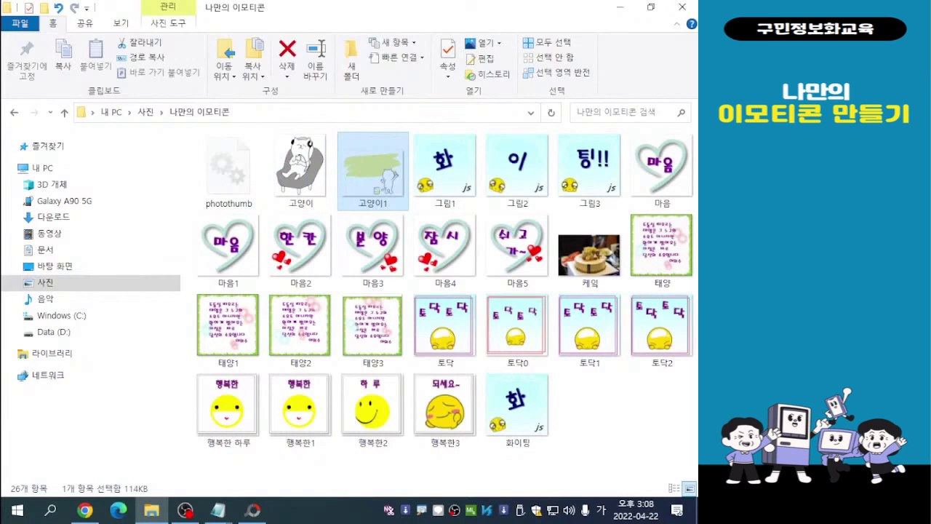
click(620, 414)
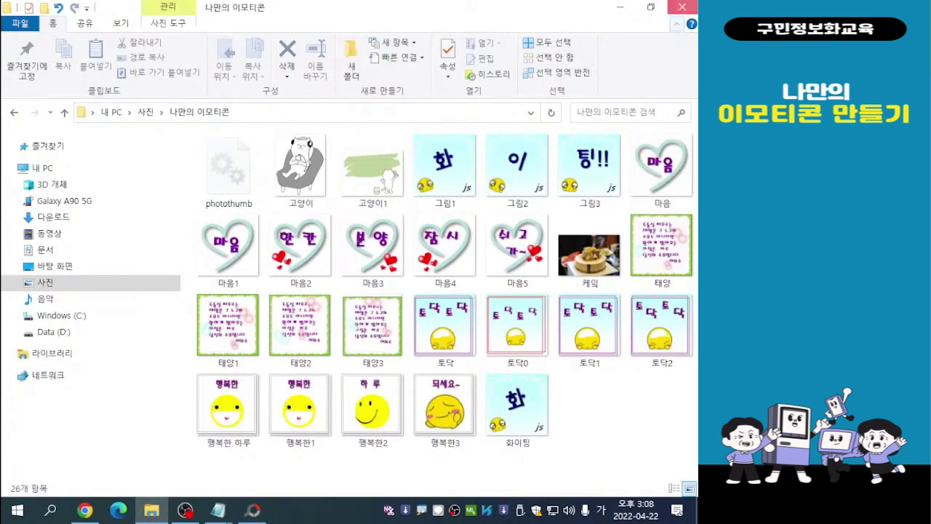
click(681, 9)
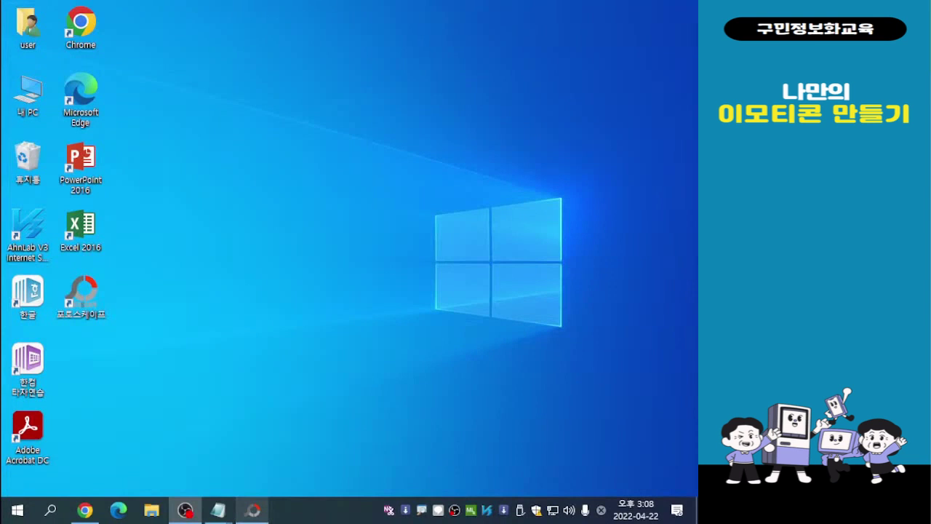
- Switch to PhotoScape and open its photo editor (사진편집)
mouse_move(253, 509)
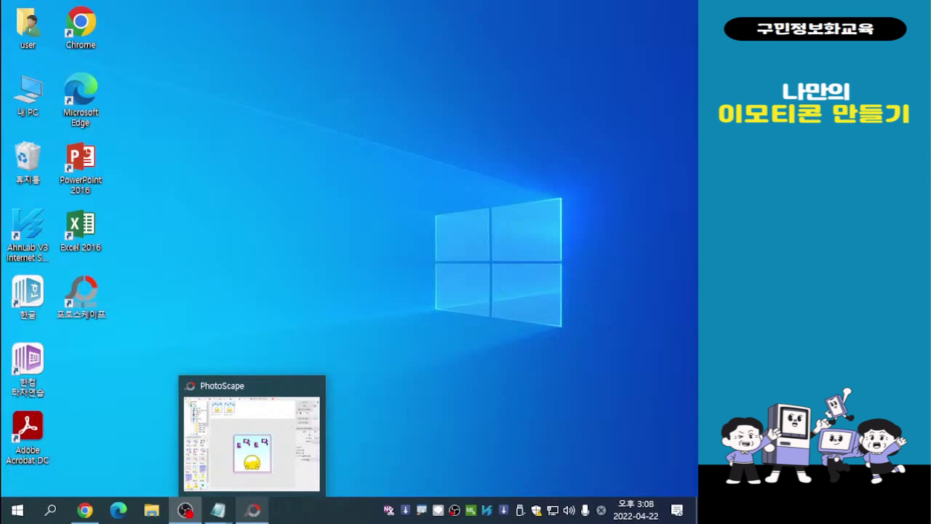
click(253, 509)
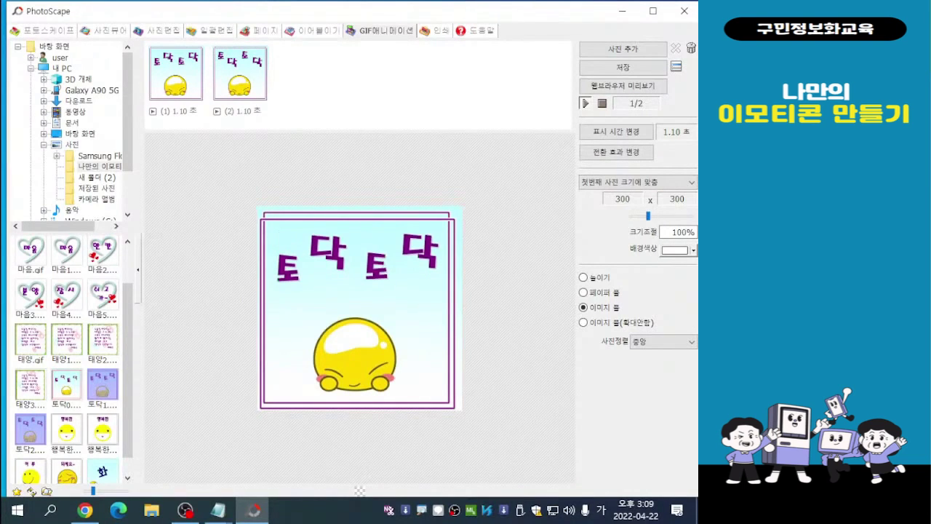
click(158, 30)
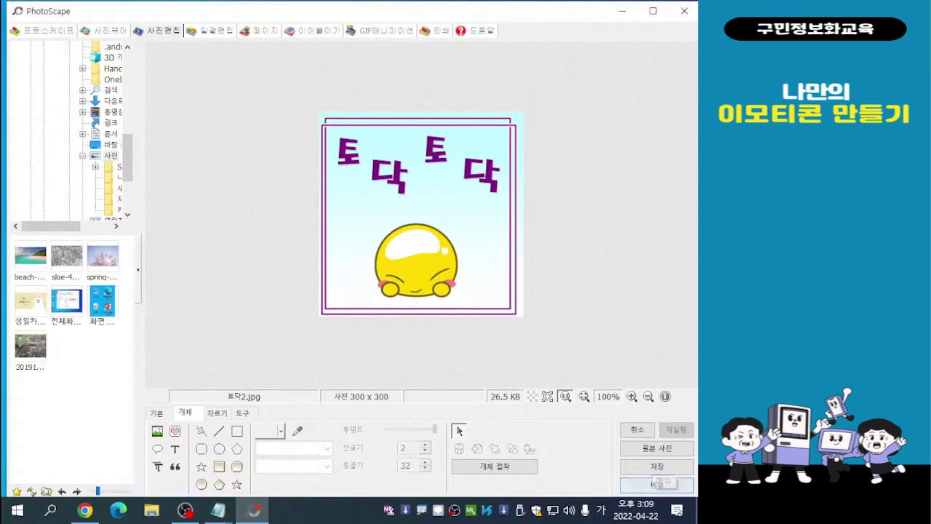
click(655, 484)
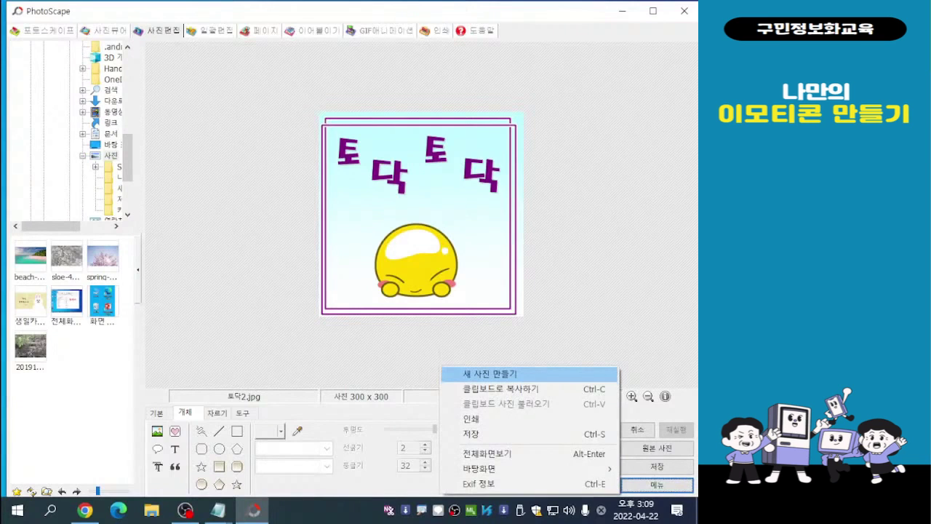
click(489, 373)
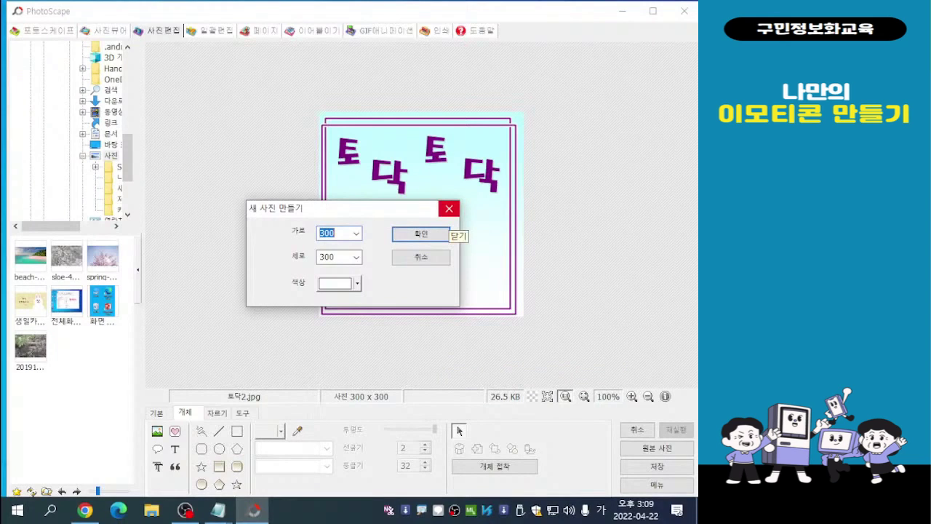
click(449, 209)
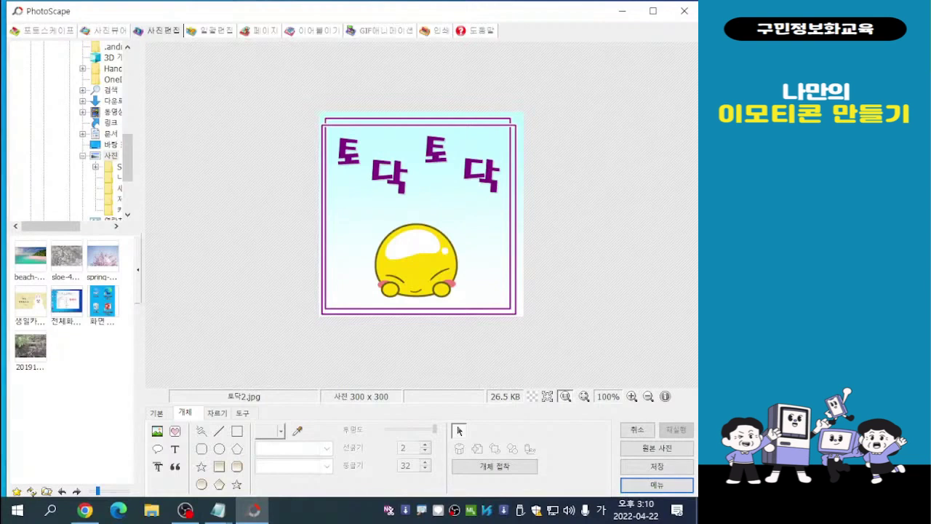
- Open the cake photo 케잌.jpg from the 나만의 이모티콘 folder for editing
drag(55, 226, 82, 226)
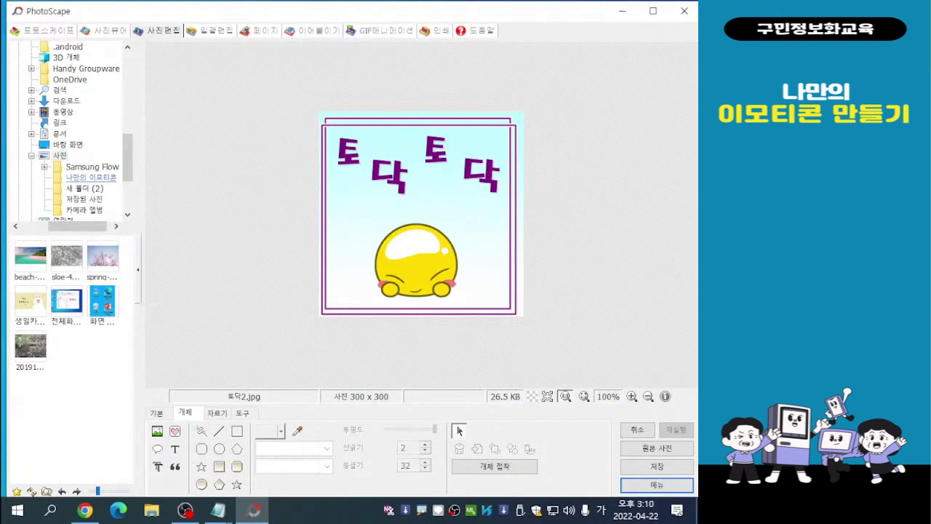
click(91, 177)
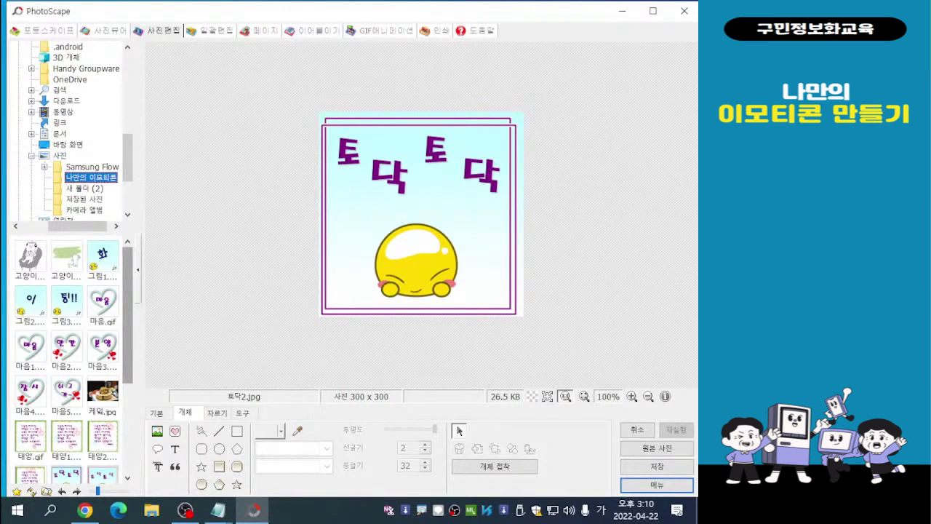
drag(127, 314, 127, 319)
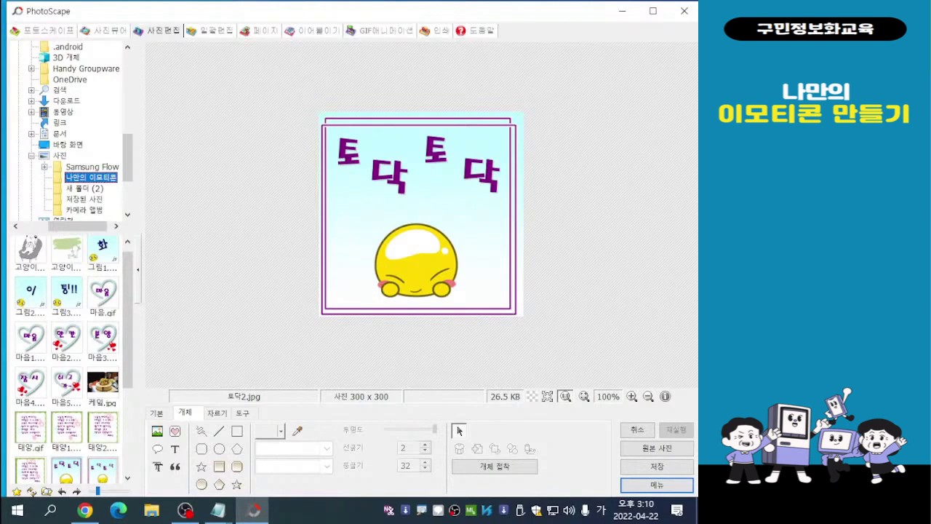
click(102, 382)
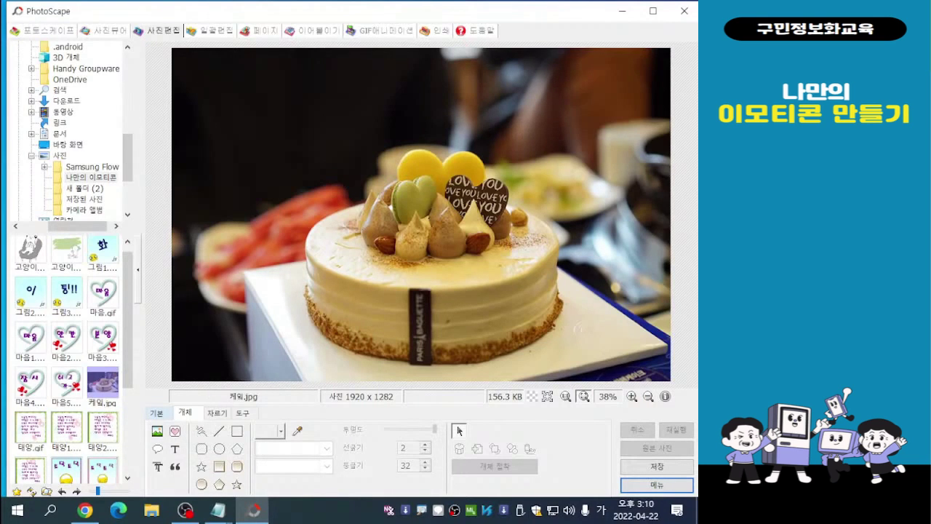
- Resize the cake photo to 800 pixels wide, keeping its width-to-height ratio
click(157, 413)
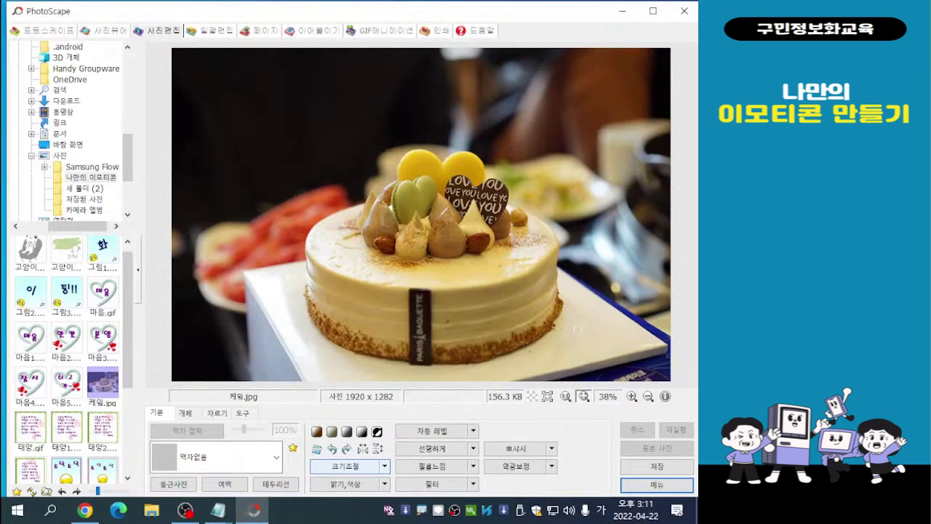
key(ctrl)
click(346, 465)
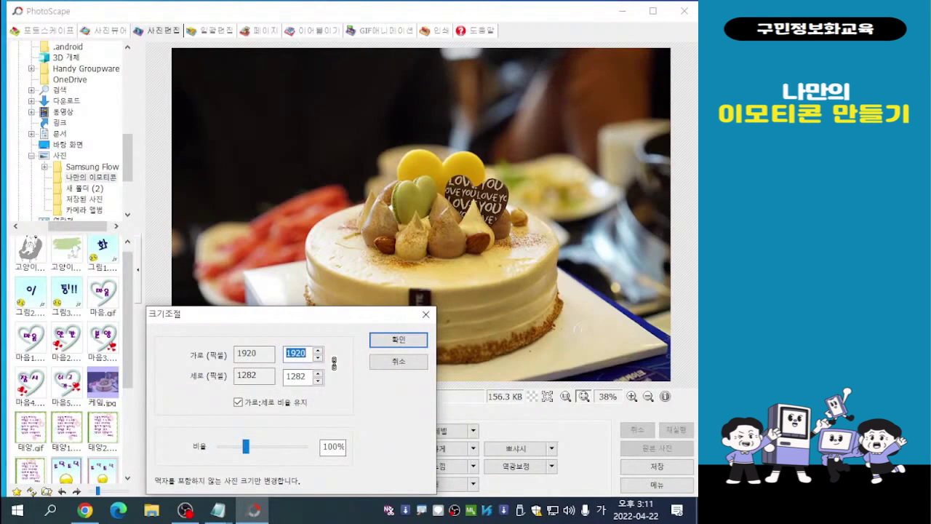
drag(305, 318, 235, 116)
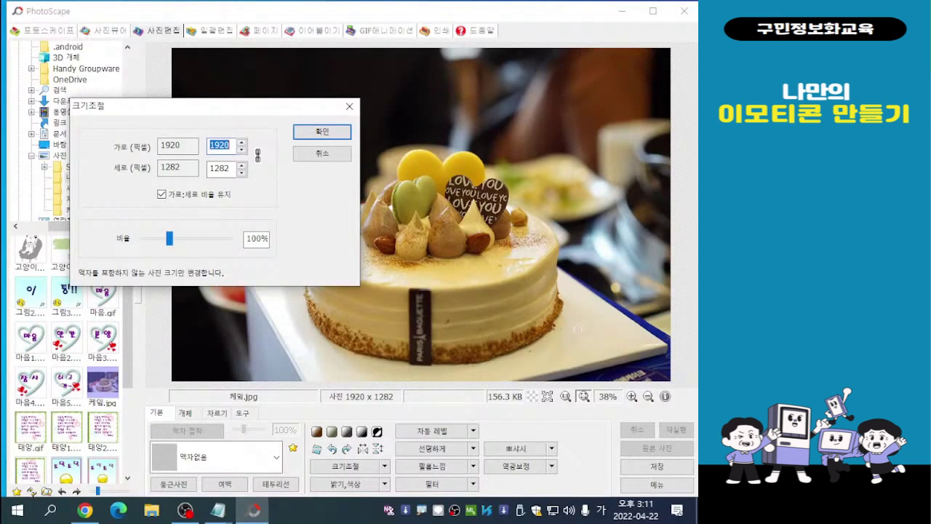
click(161, 195)
click(161, 195)
double_click(212, 145)
text(800)
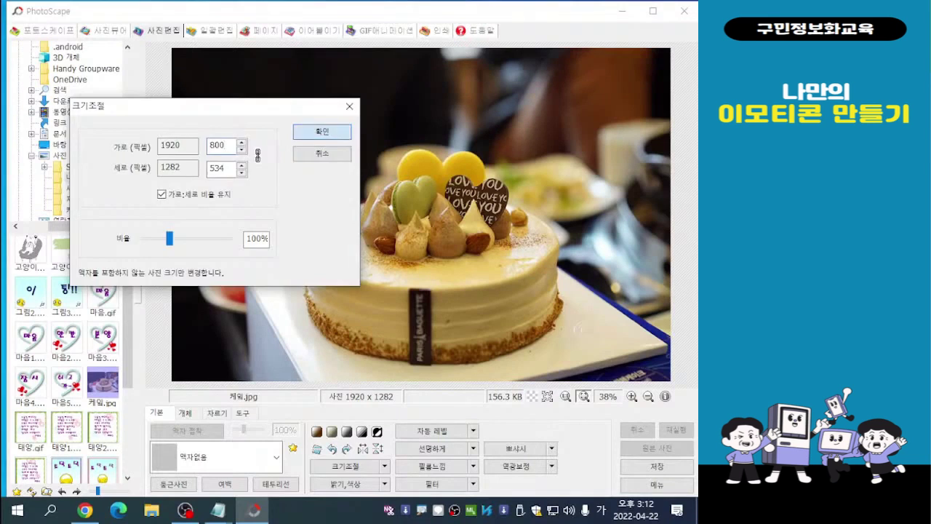
key(Return)
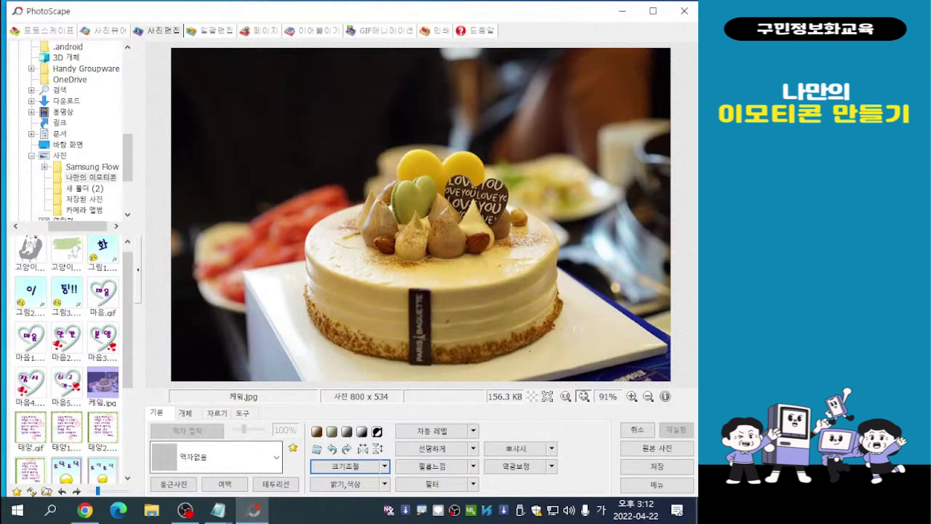
- Try the 노트 03 frame on the cake photo
click(276, 457)
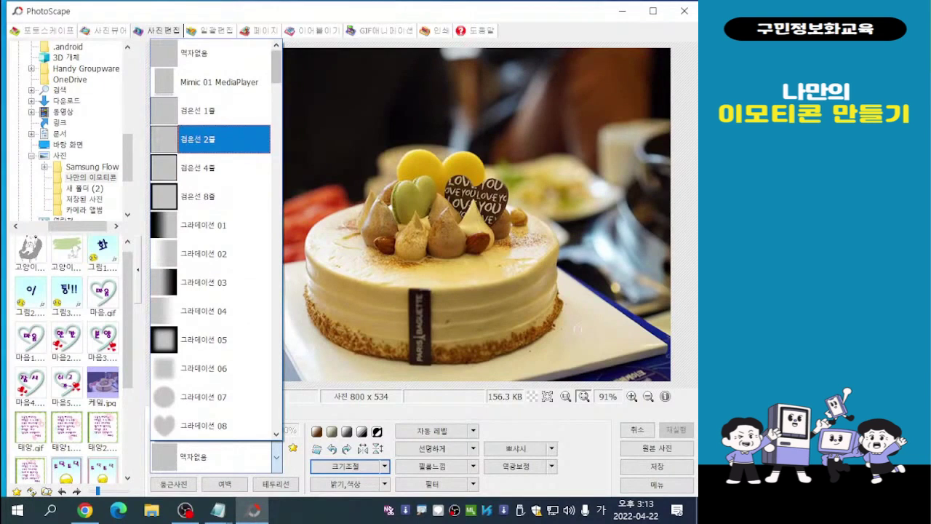
scroll(218, 197, down, 3)
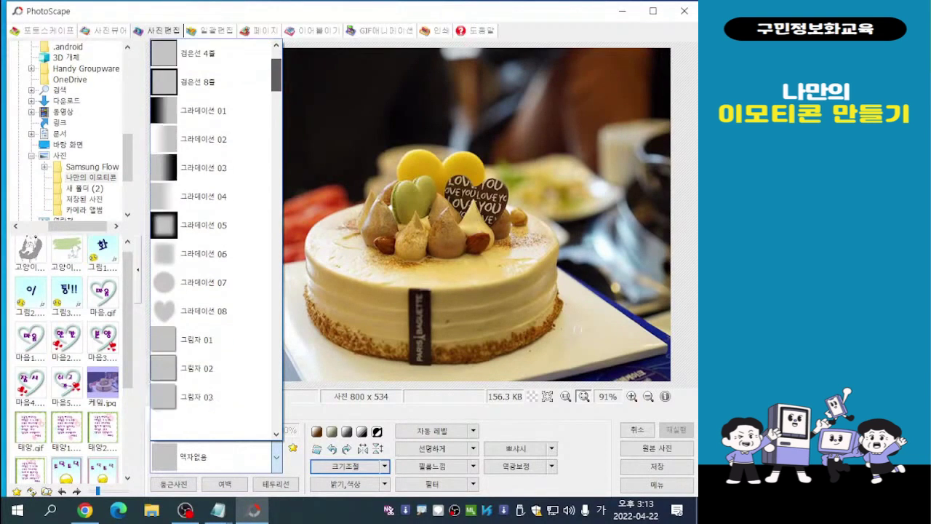
scroll(218, 310, down, 3)
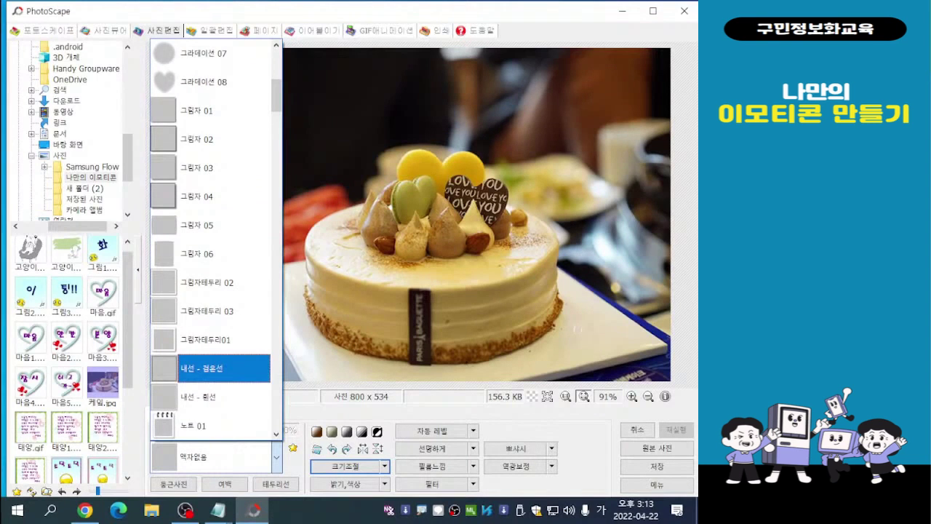
scroll(219, 368, down, 3)
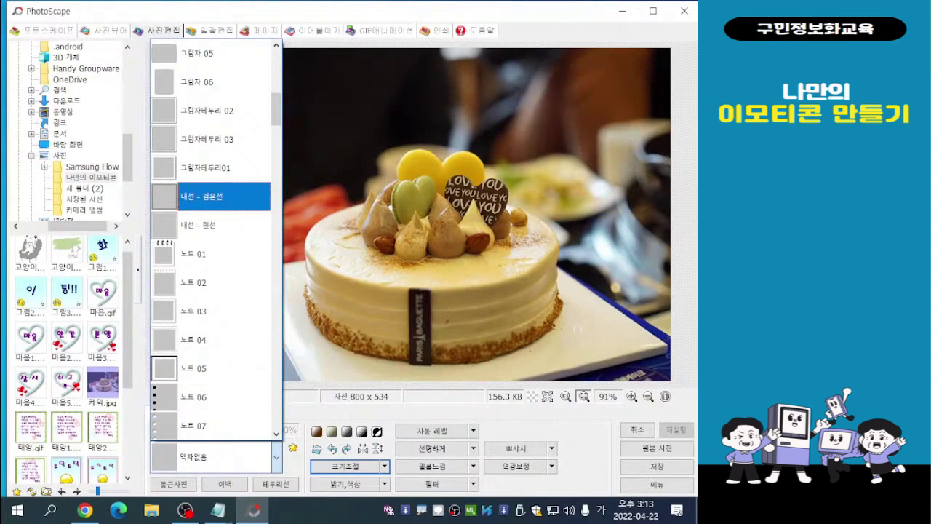
click(207, 311)
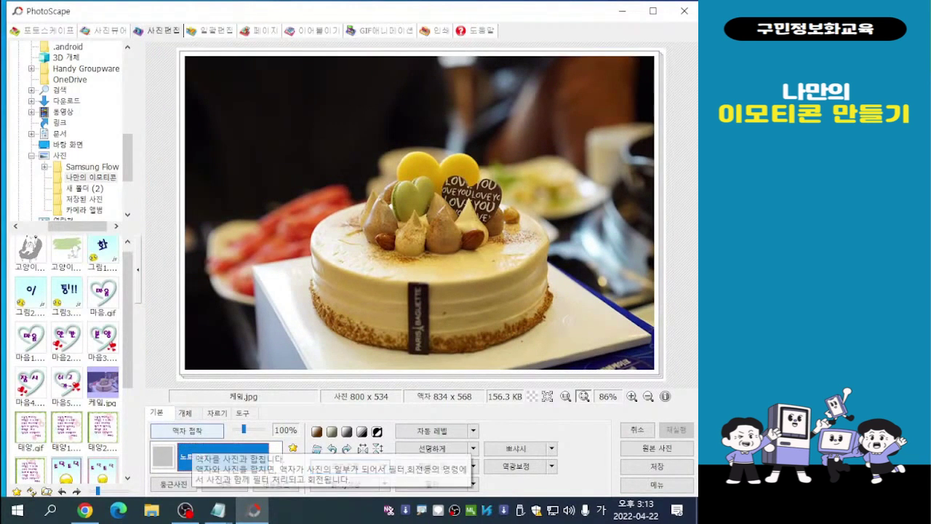
click(277, 457)
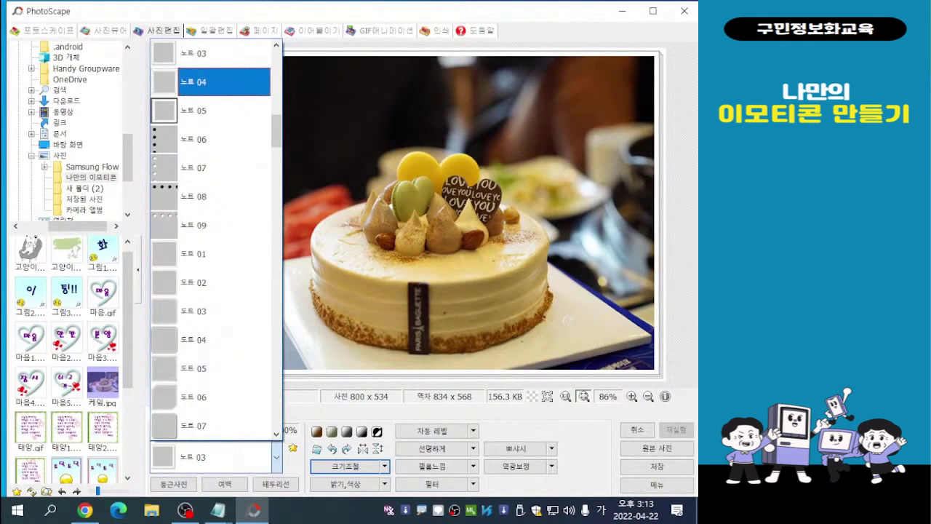
click(211, 53)
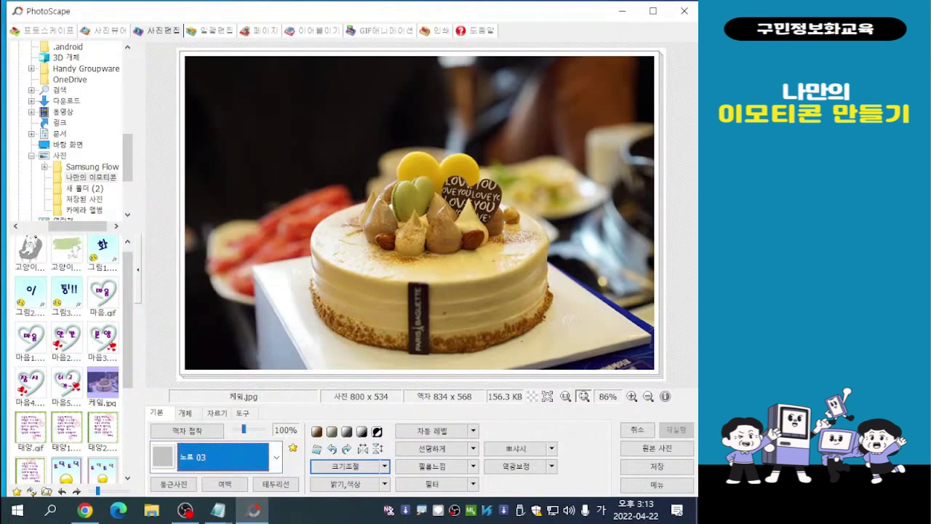
- Try the 여러장 01 frame on the cake photo
click(276, 457)
scroll(240, 339, down, 3)
scroll(215, 240, down, 3)
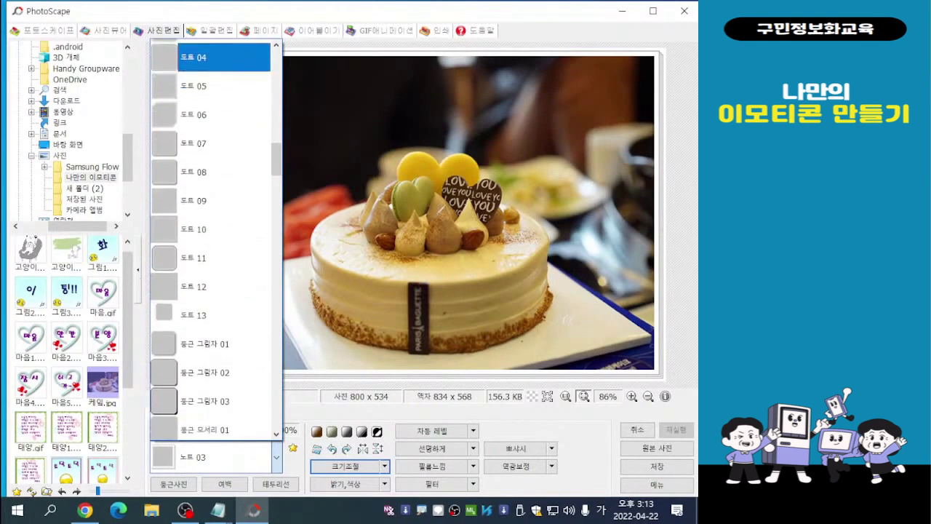
scroll(216, 240, down, 4)
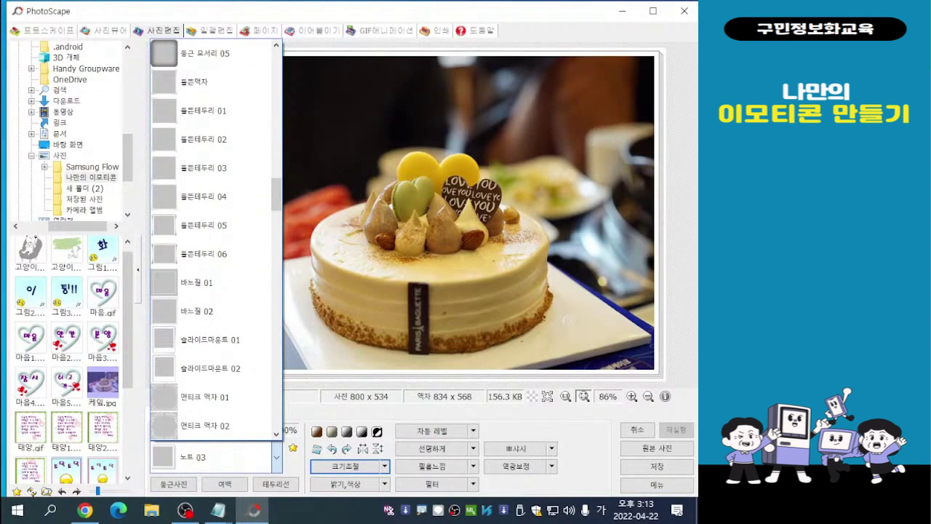
scroll(216, 240, down, 2)
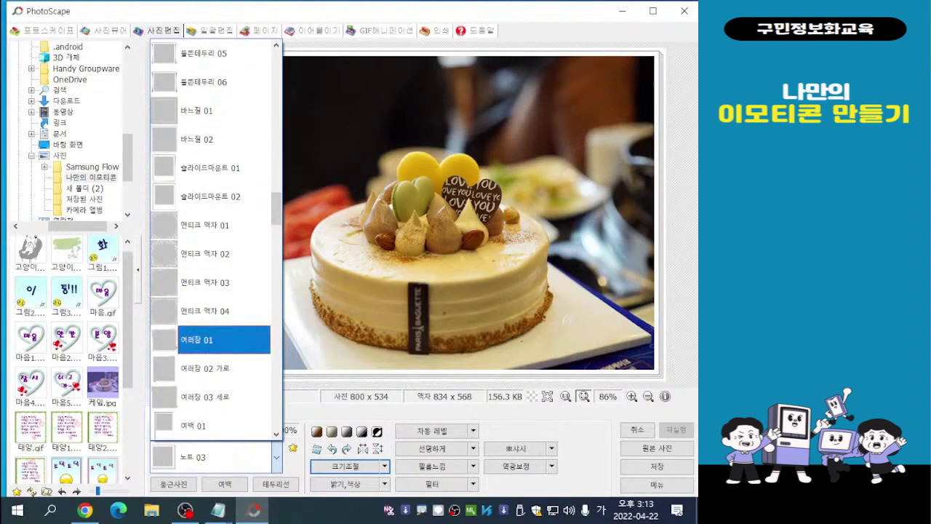
click(218, 339)
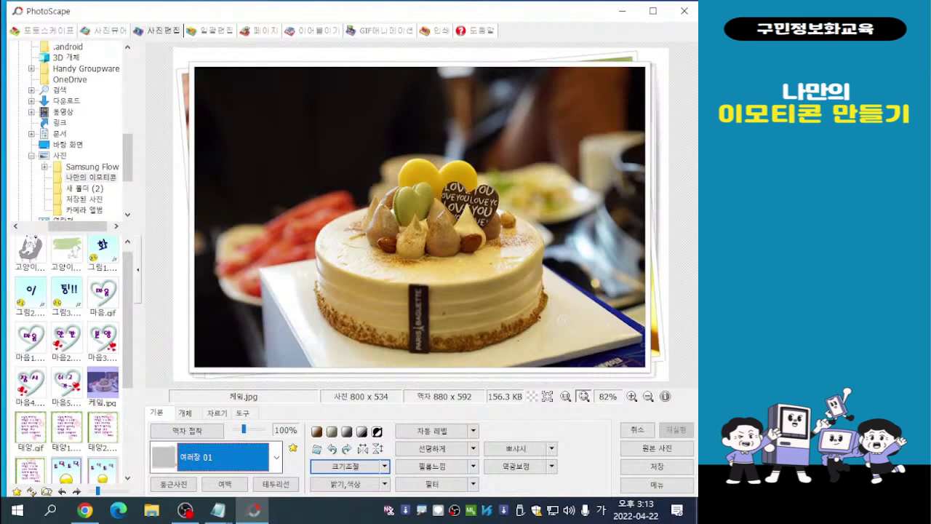
- Try the 여백 03 frame on the cake photo, settling on the 여백 05 frame instead
click(277, 457)
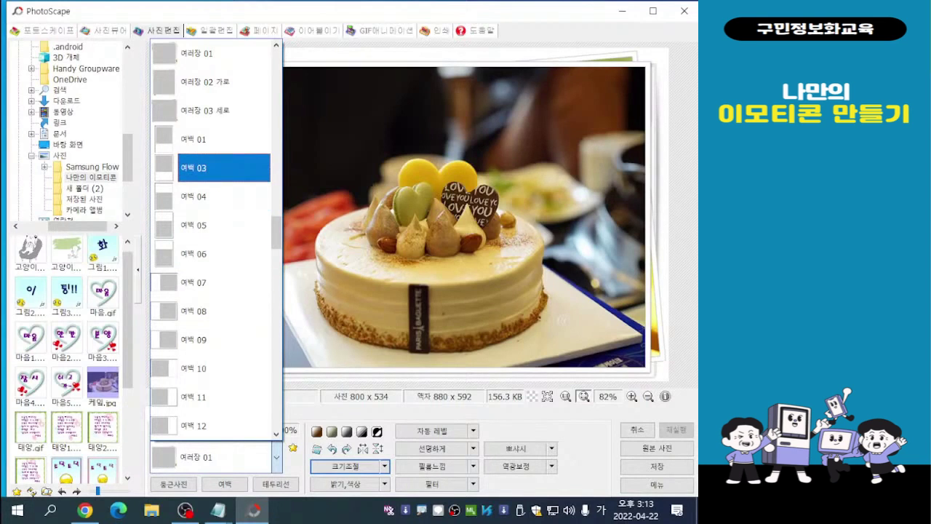
click(224, 168)
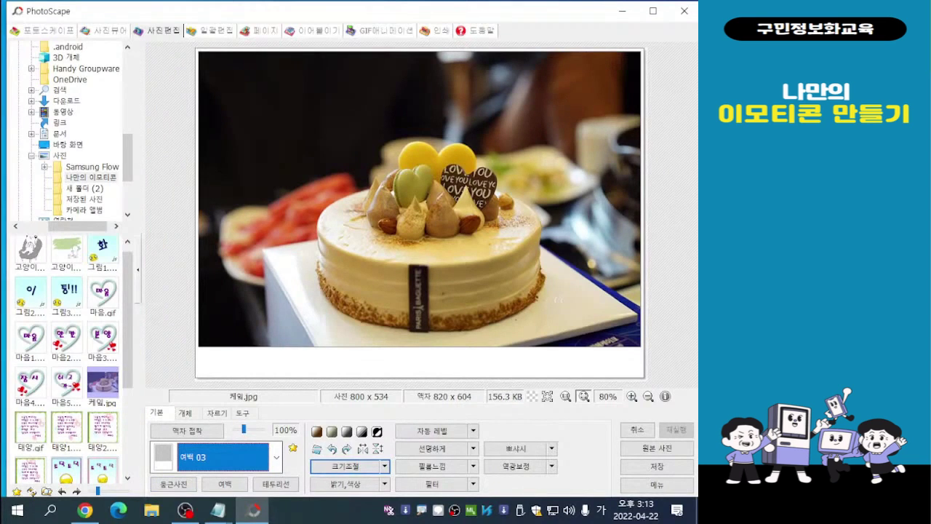
click(276, 457)
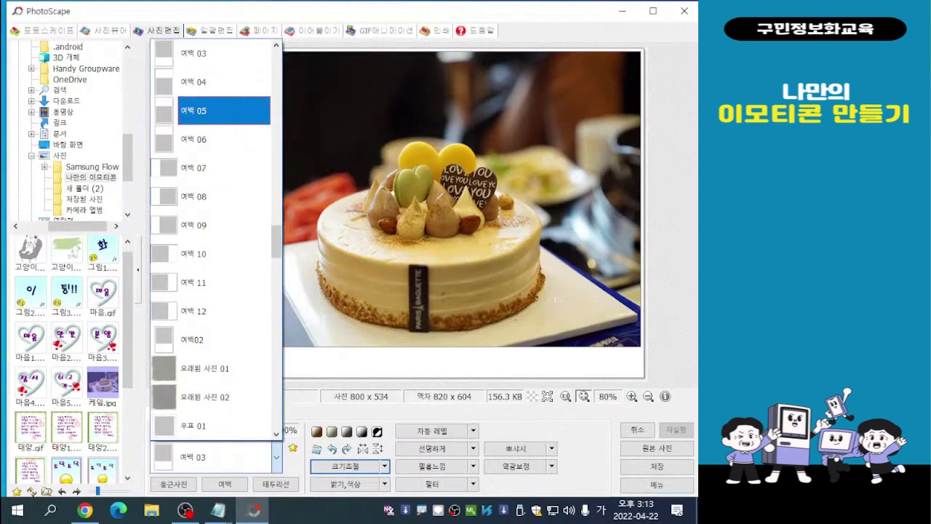
click(223, 111)
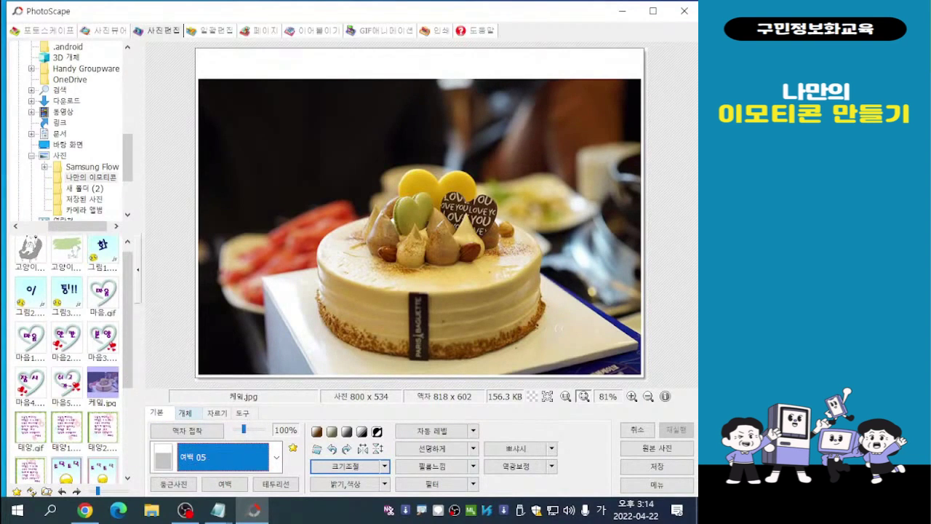
- Add a text object reading 생 to the cake photo
click(185, 412)
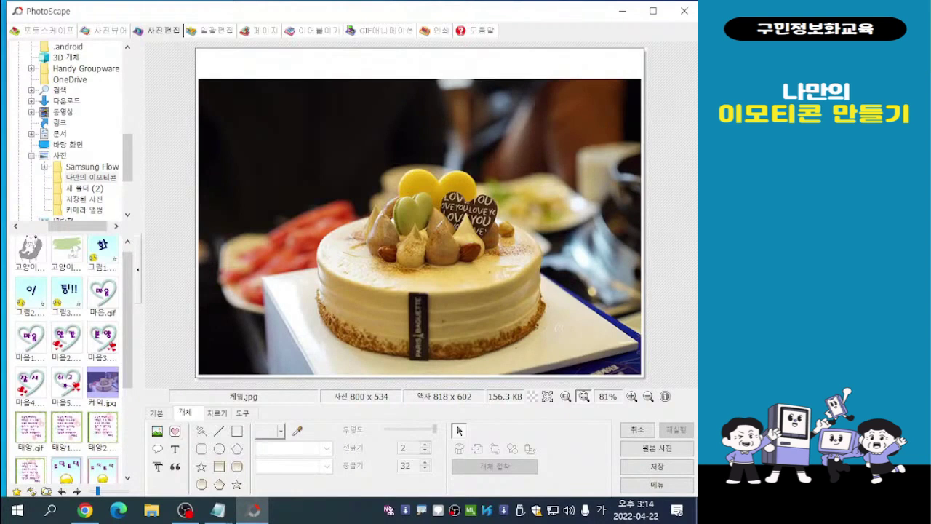
click(174, 449)
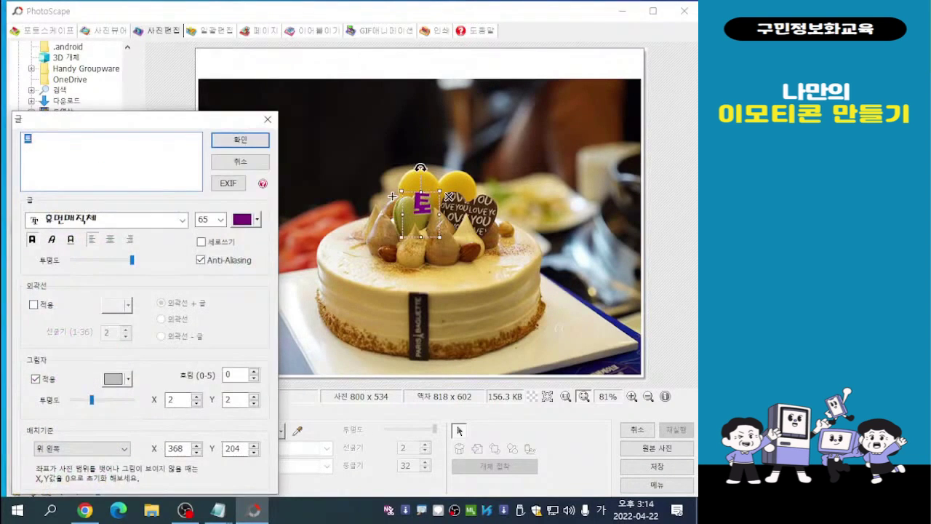
drag(136, 131, 205, 67)
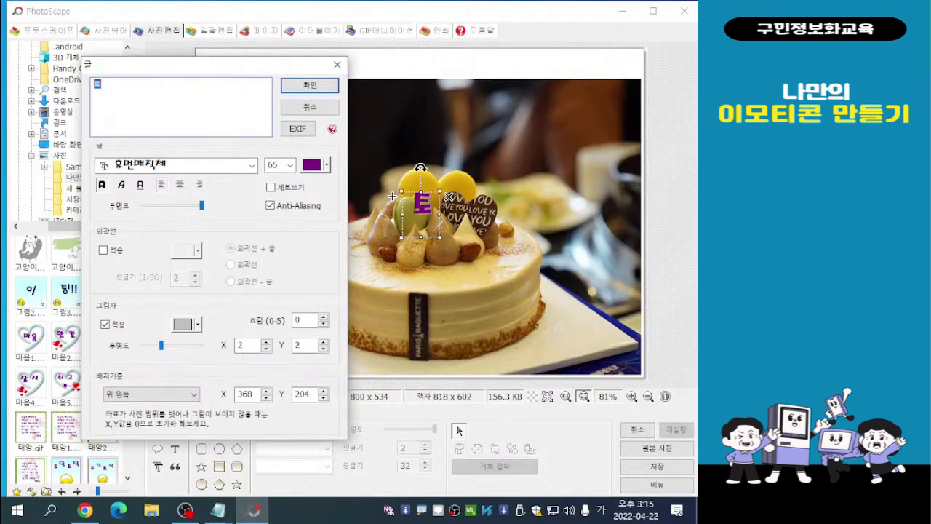
text(생)
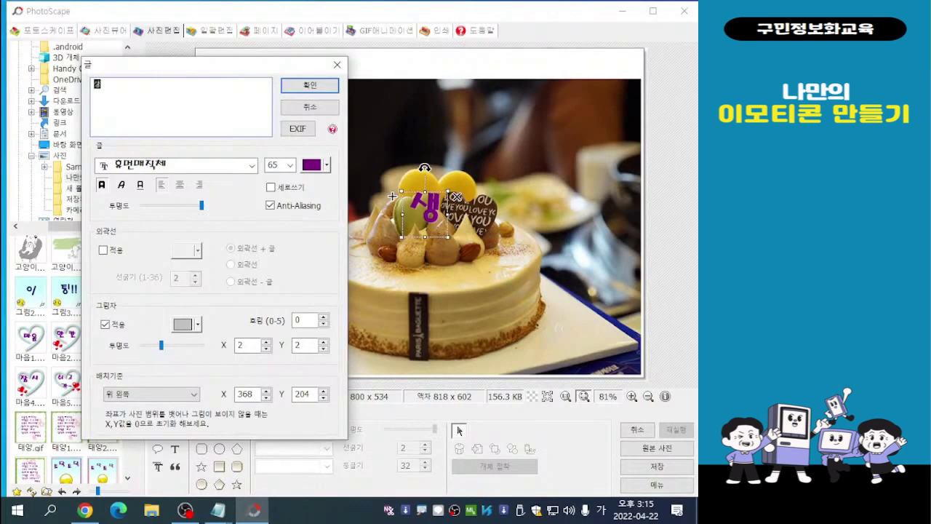
drag(174, 67, 146, 38)
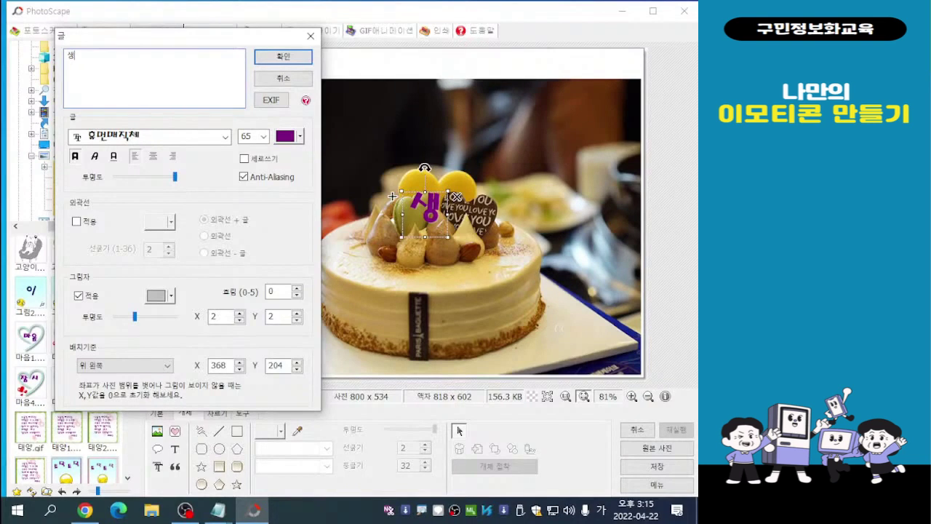
- Give the 생 text a black outline, keep its shadow enabled, and place it at the cake photo's upper-left corner
click(77, 221)
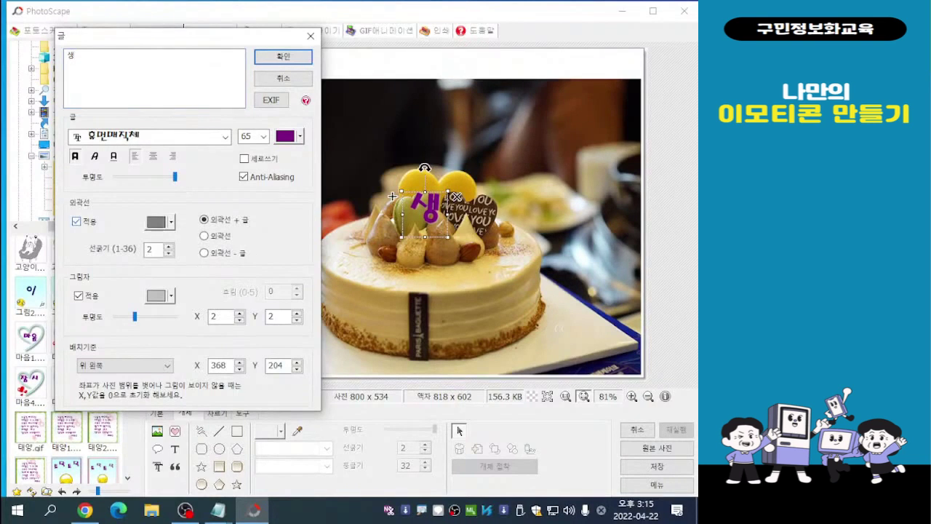
click(171, 221)
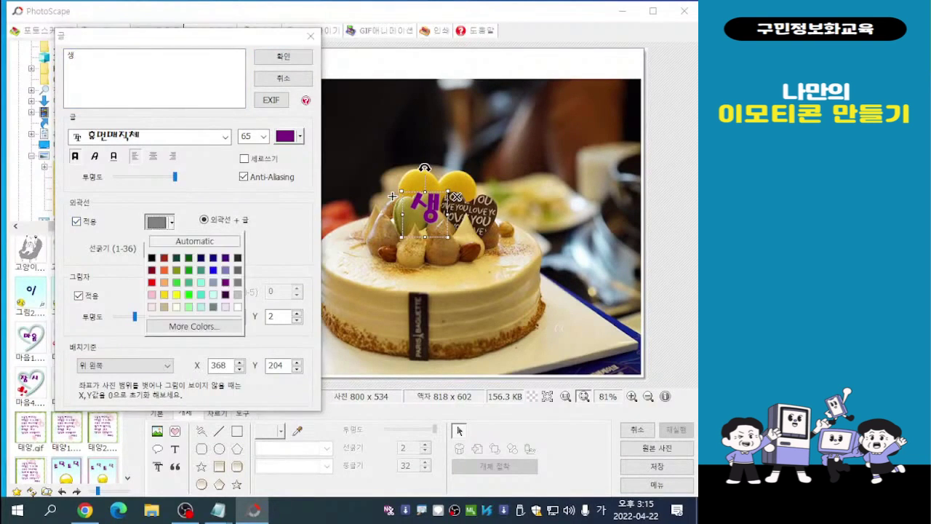
click(152, 258)
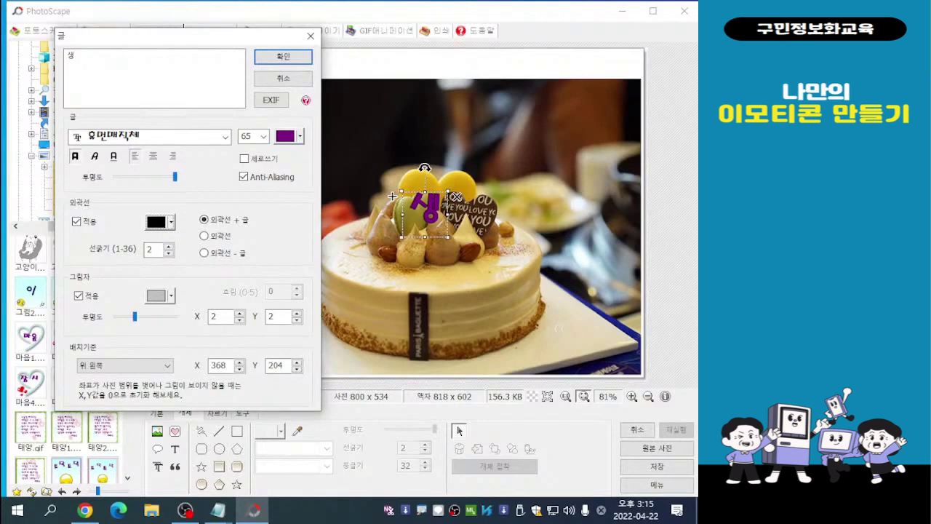
click(78, 295)
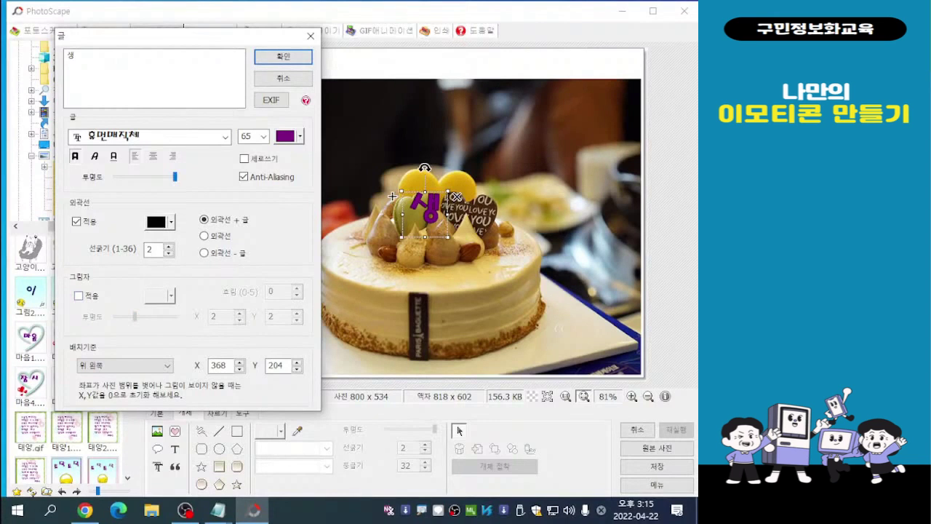
click(79, 295)
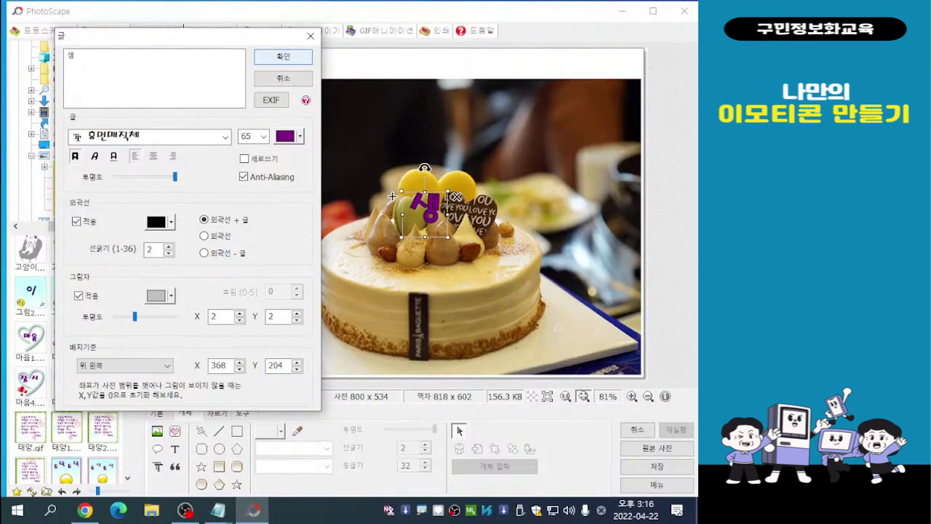
click(283, 56)
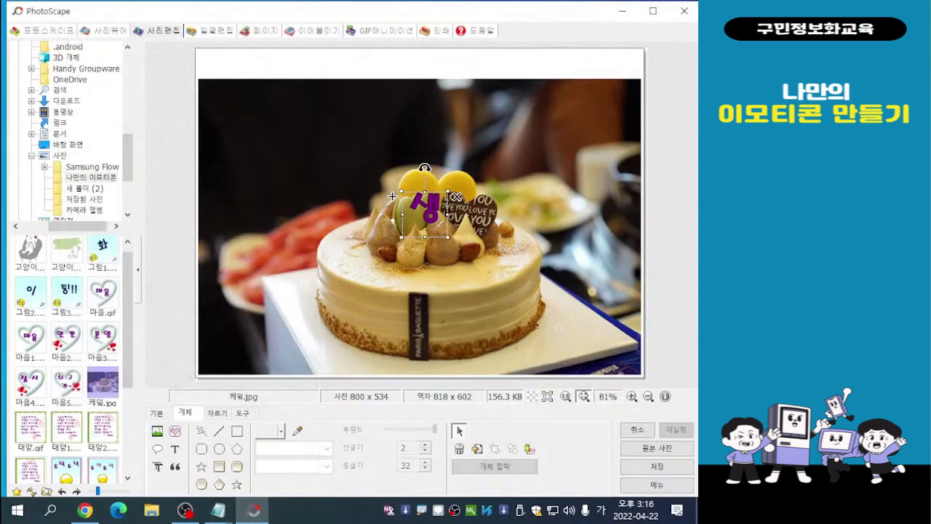
drag(424, 214, 239, 95)
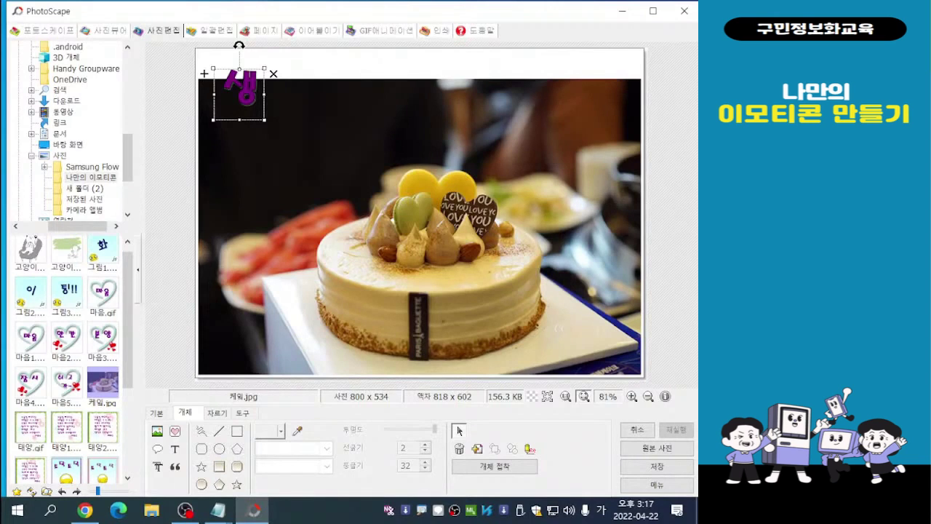
drag(241, 92, 242, 103)
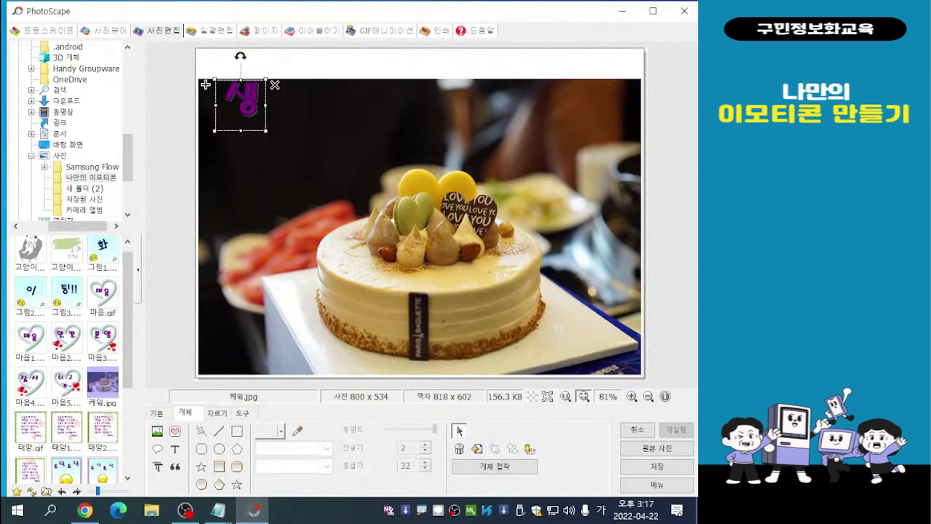
- Duplicate the 생 text, place the copy just to its right and change its text to 일
key(ctrl+v)
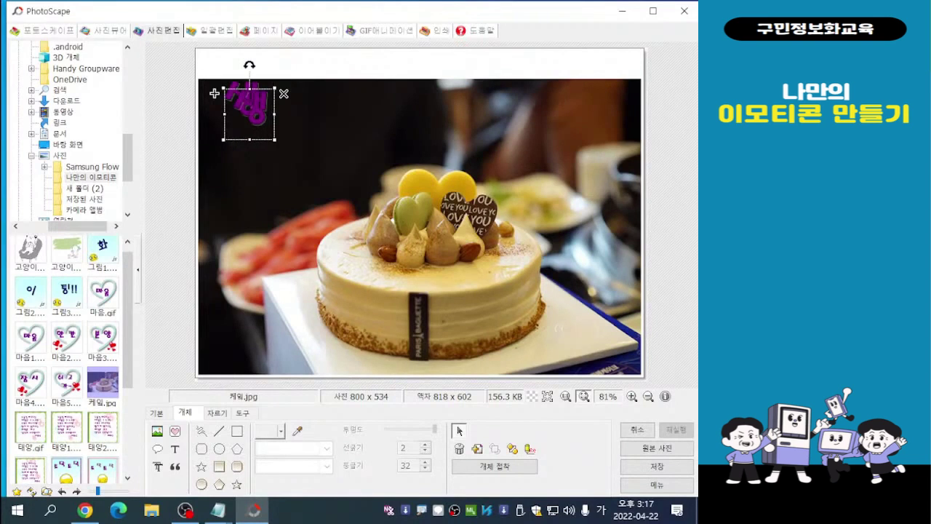
drag(249, 113, 297, 93)
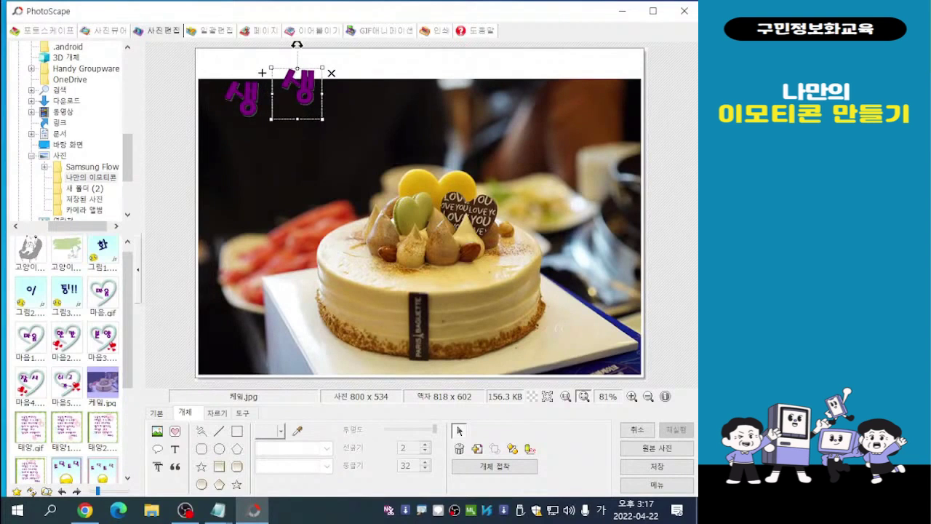
double_click(296, 93)
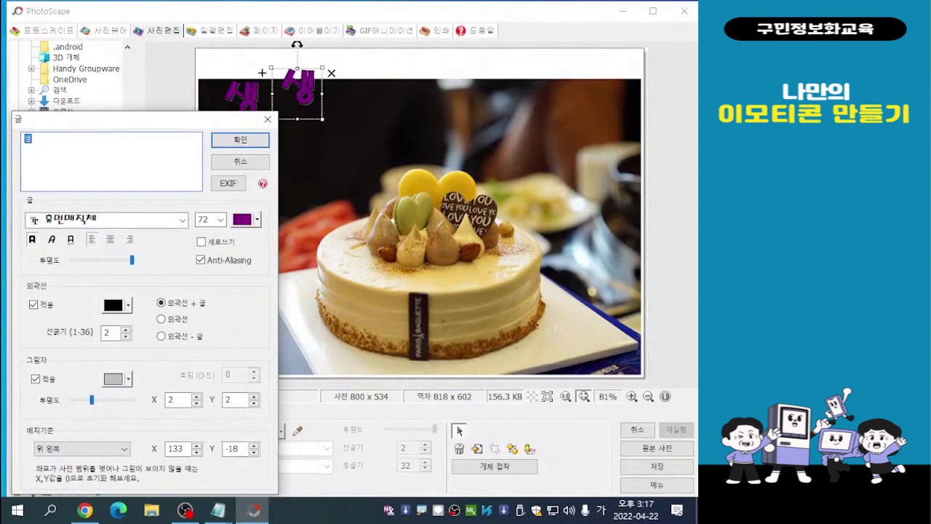
text(일)
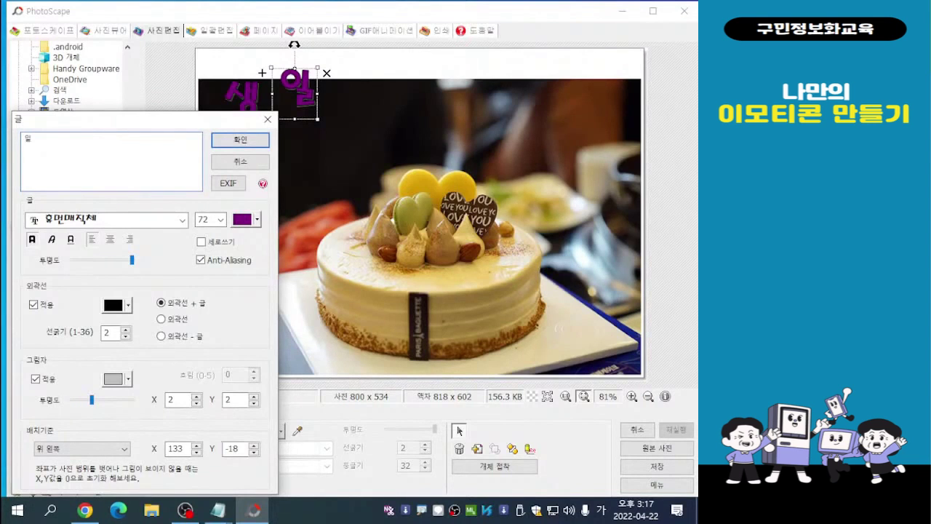
key(Return)
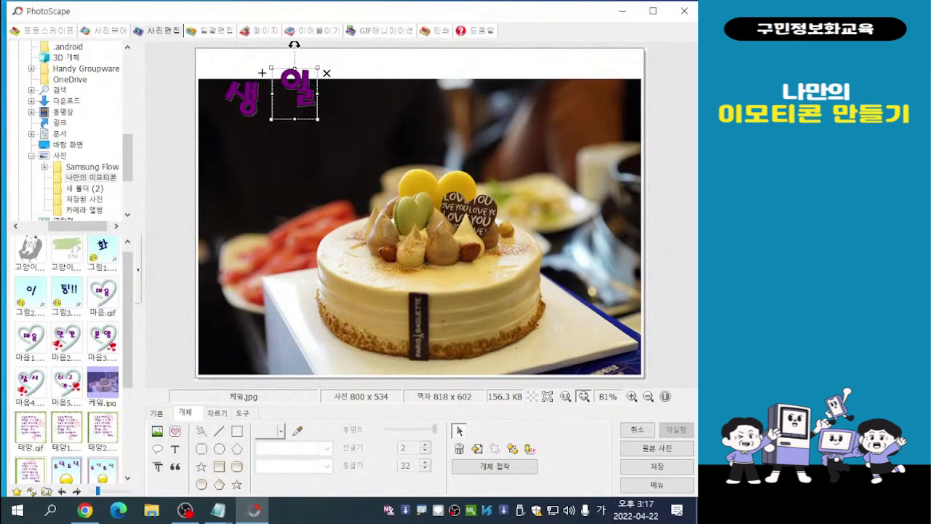
- Duplicate the 일 text to its right and change the copy's text to 추
drag(262, 72, 334, 69)
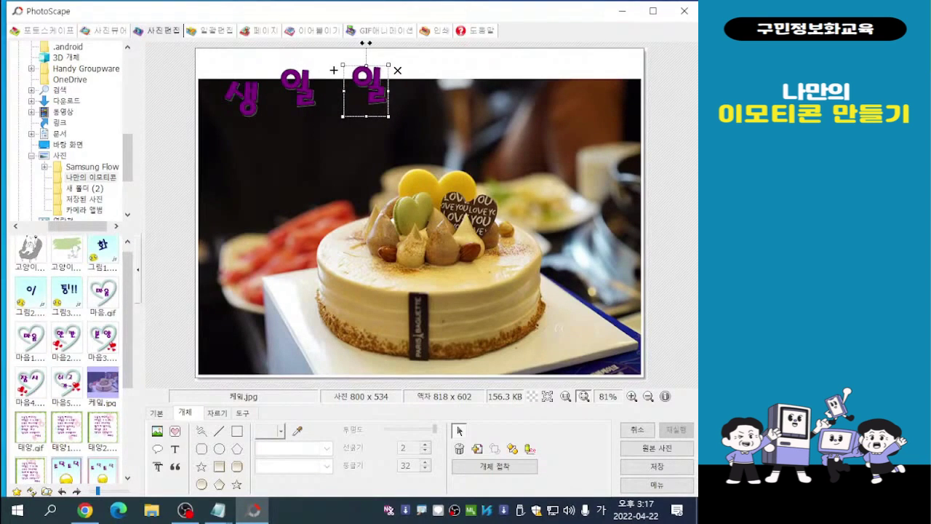
double_click(334, 69)
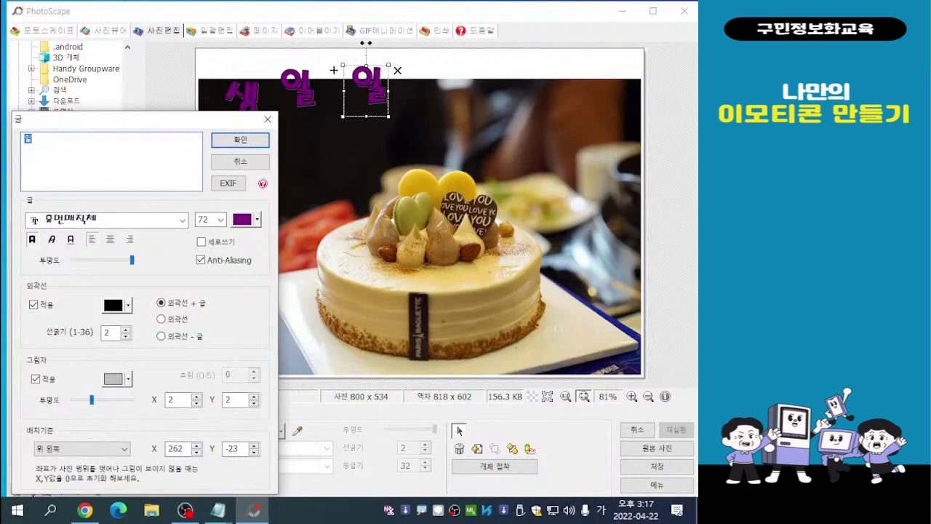
text(추)
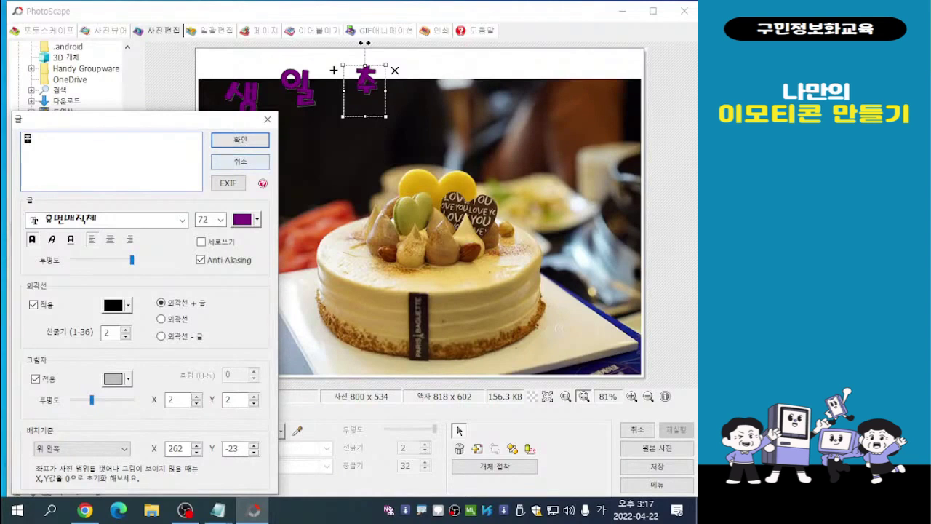
key(Return)
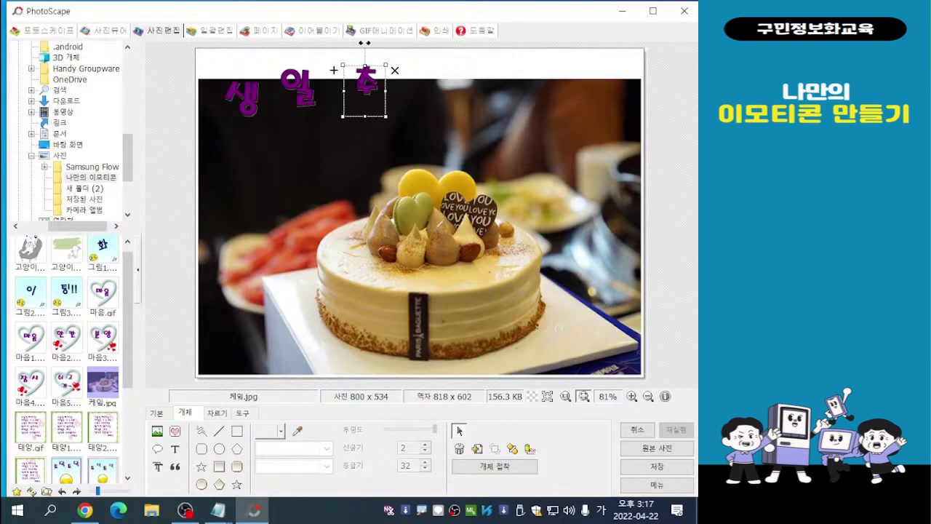
- Duplicate the 추 text to its right and change the copy's text to 카
click(334, 71)
drag(342, 79, 396, 72)
double_click(397, 72)
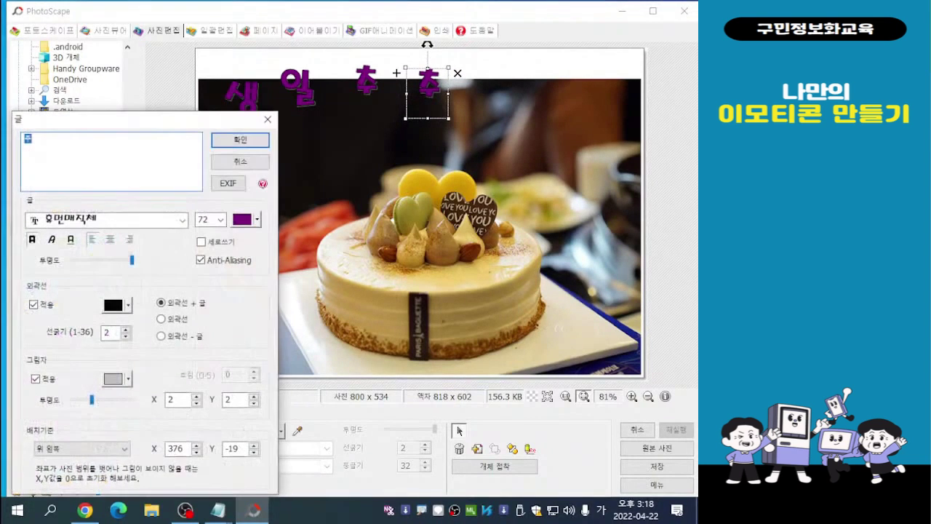
text(카)
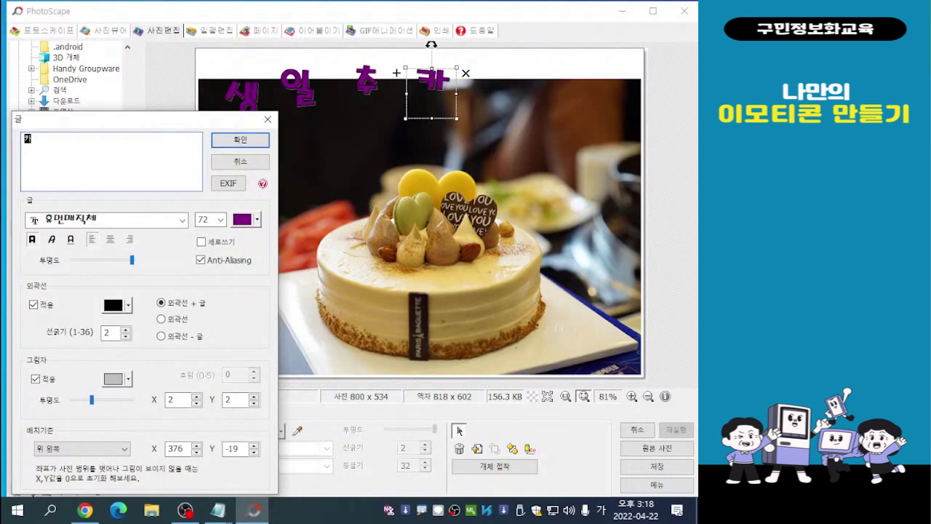
click(240, 139)
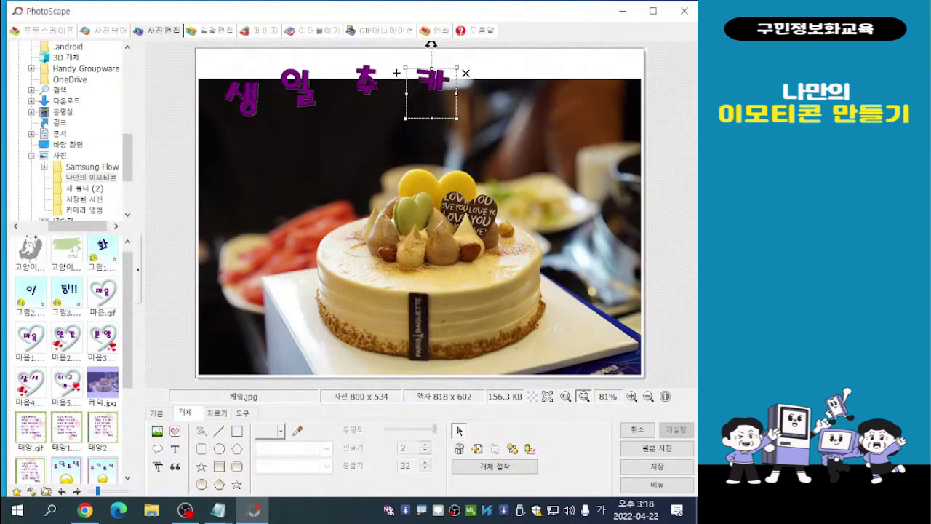
- Place a copy of 카 near the photo's upper-right corner and a copy of 추 between the two 카 characters
click(397, 73)
drag(442, 92, 588, 81)
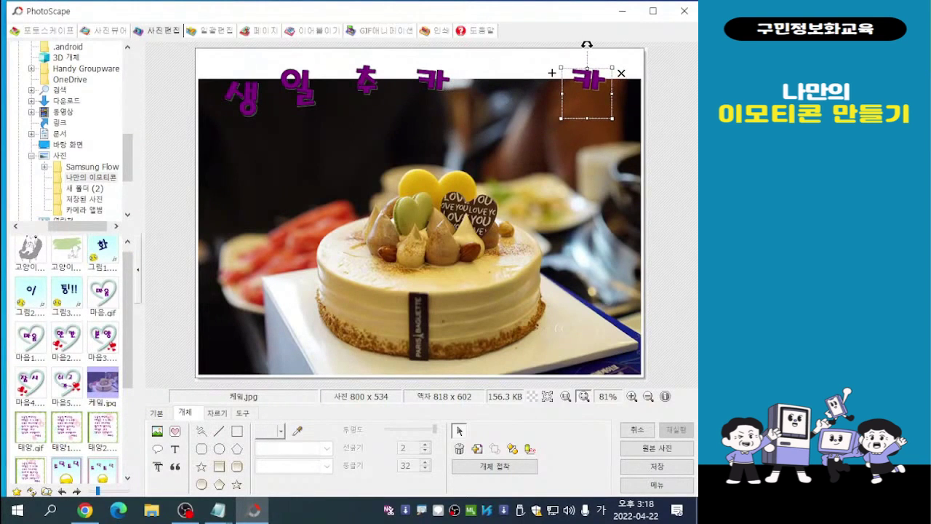
click(366, 81)
click(334, 70)
drag(371, 93, 500, 89)
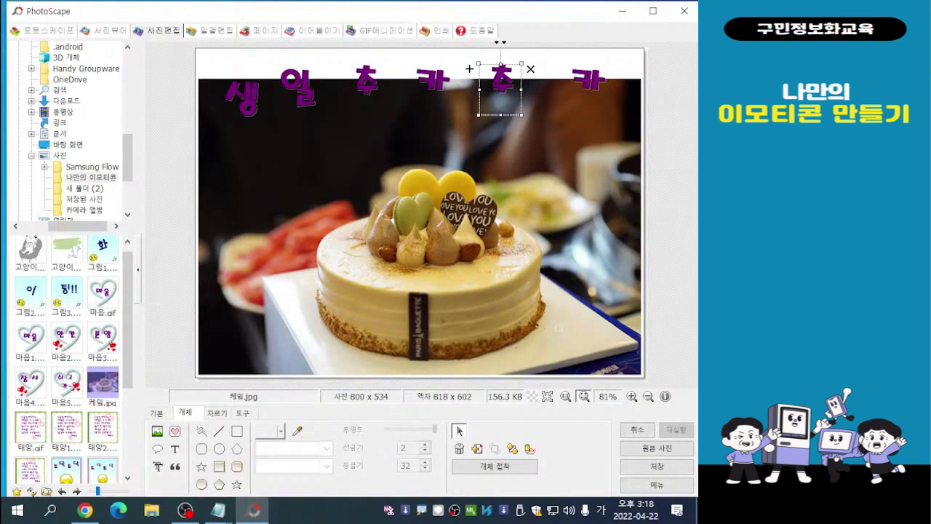
double_click(587, 81)
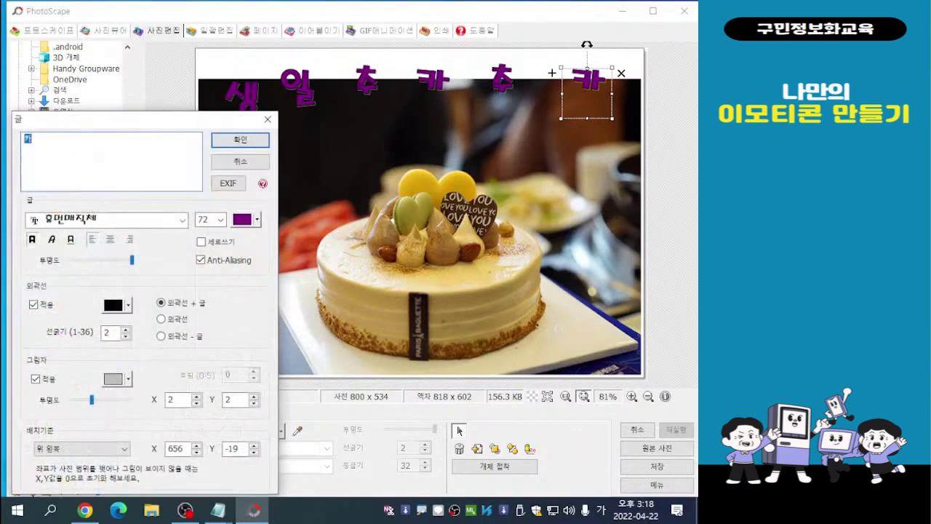
click(240, 139)
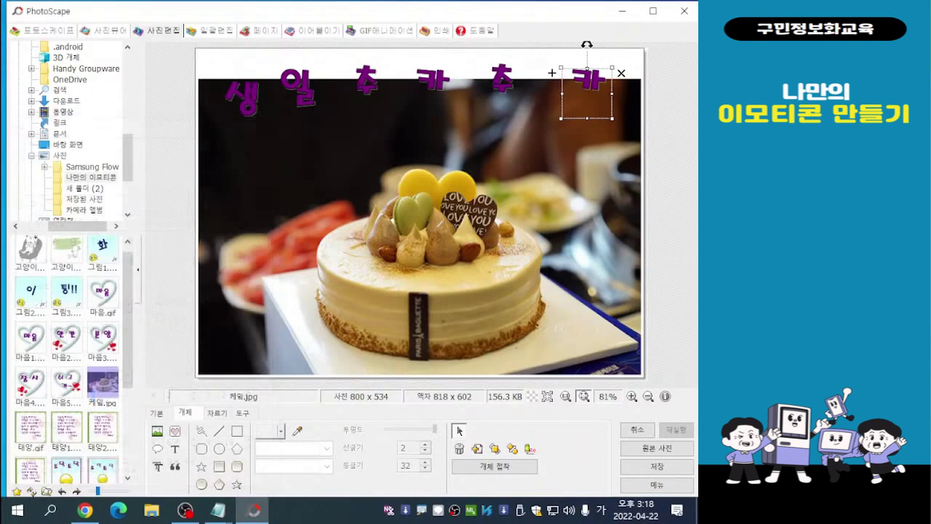
mouse_move(588, 87)
mouse_down()
mouse_move(582, 96)
mouse_move(591, 90)
mouse_up()
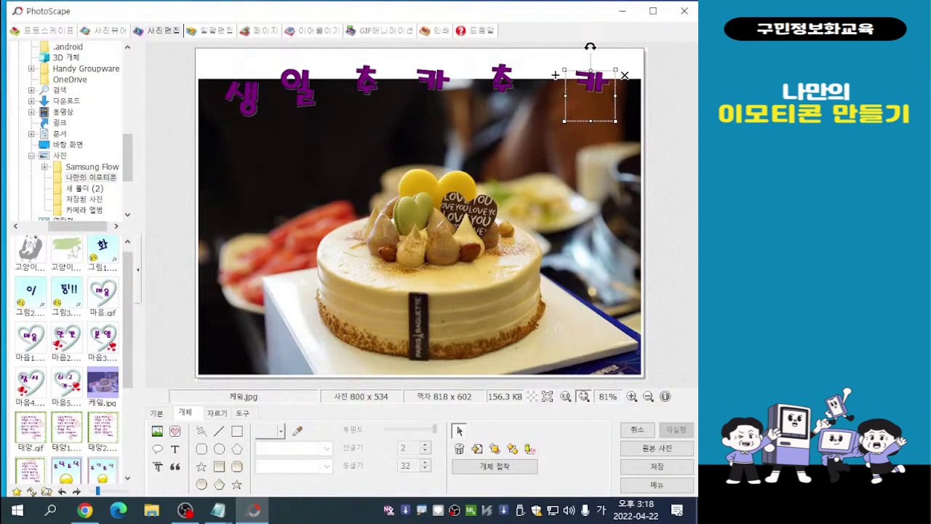
- Rearrange the six characters of 생일추카추카 lower over the dark part of the photo, at staggered heights with 생 lowest
click(366, 82)
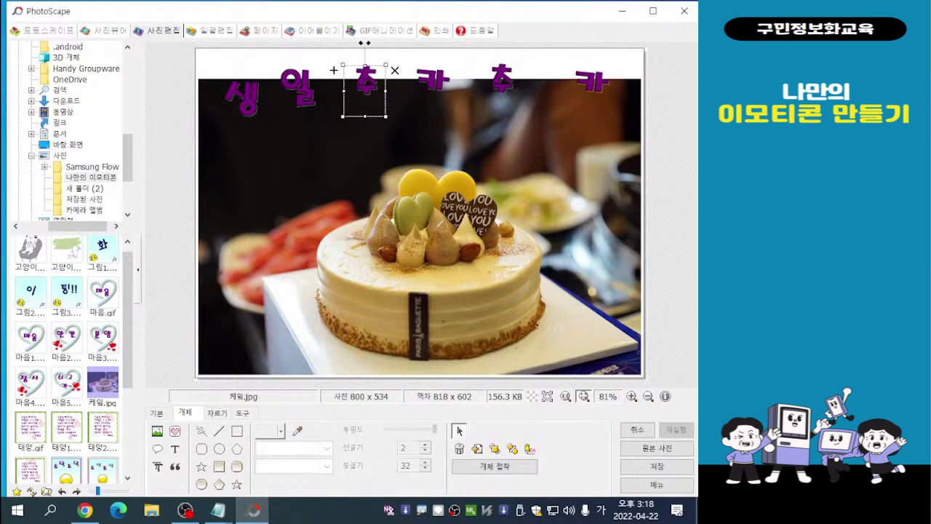
drag(364, 43, 370, 43)
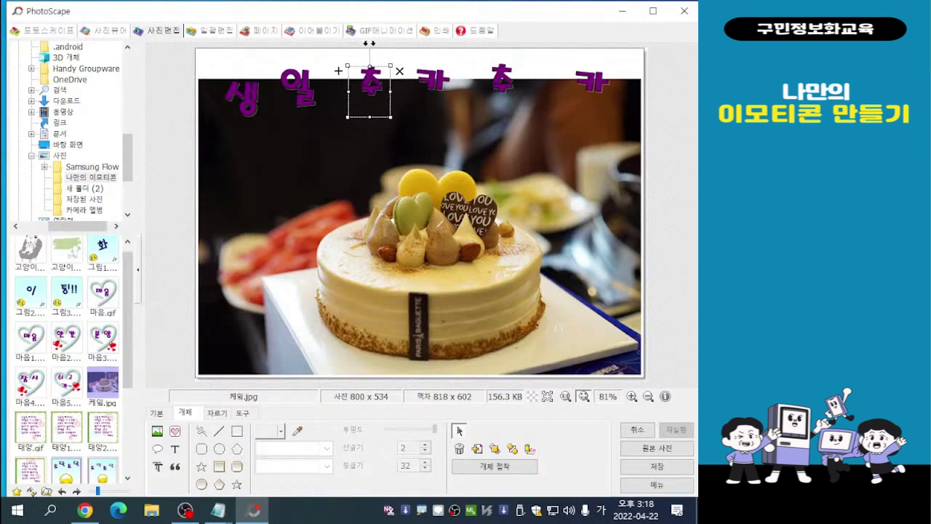
drag(298, 88, 304, 88)
drag(242, 97, 243, 138)
drag(304, 88, 301, 107)
drag(371, 80, 377, 100)
drag(434, 81, 448, 102)
drag(502, 78, 517, 73)
drag(593, 82, 579, 109)
drag(518, 73, 513, 91)
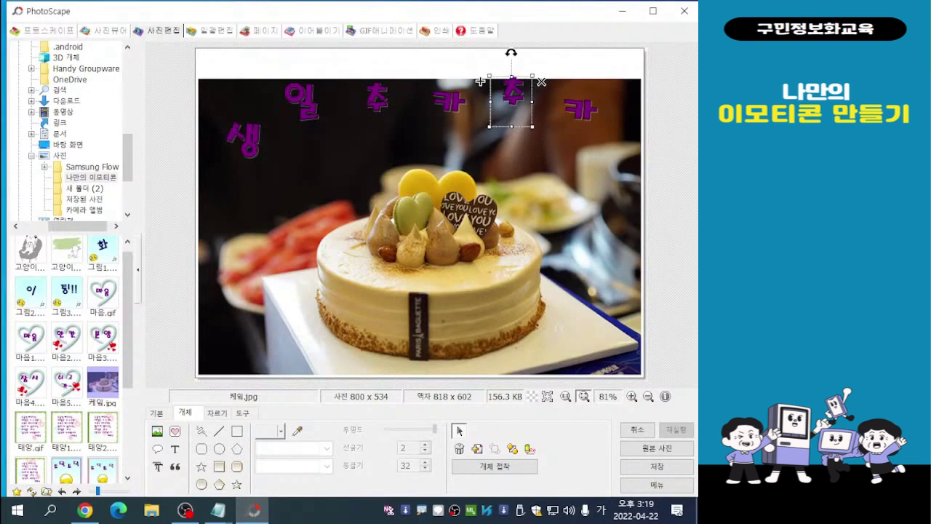
drag(300, 102, 298, 106)
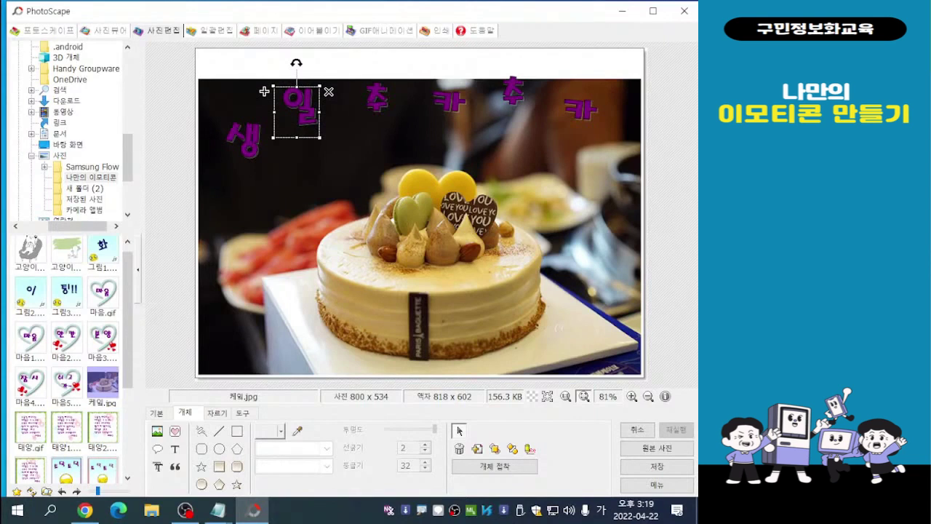
- Move the six characters of 생일추카추카 up into a roughly level row across the photo's upper edge and white frame
drag(244, 138, 226, 76)
drag(300, 105, 297, 86)
drag(376, 99, 379, 76)
drag(449, 102, 442, 82)
drag(512, 93, 509, 72)
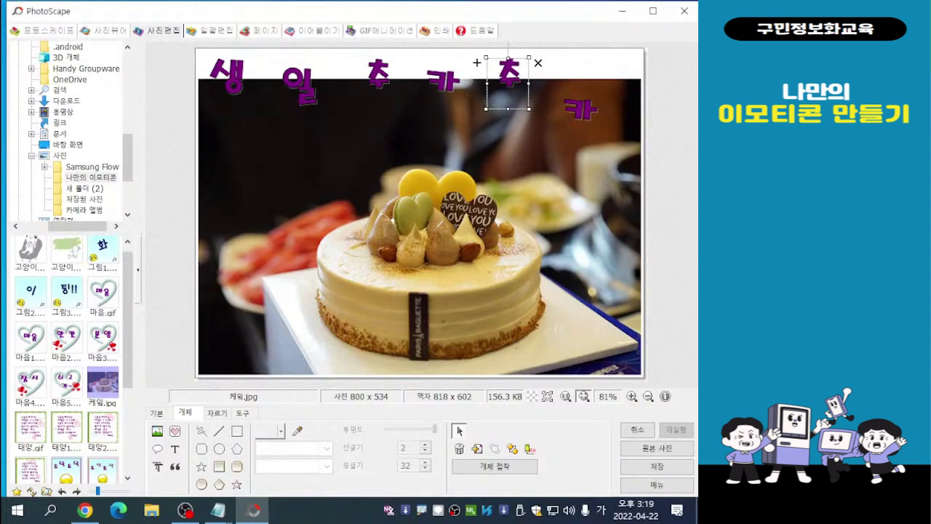
drag(580, 81, 582, 43)
mouse_move(441, 78)
mouse_down()
mouse_move(440, 42)
mouse_move(442, 72)
mouse_up()
drag(300, 86, 299, 77)
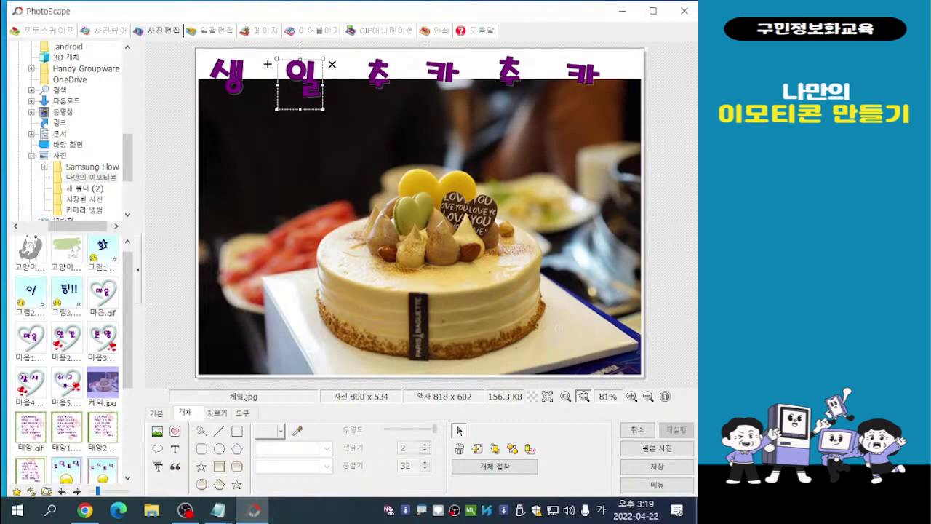
click(557, 327)
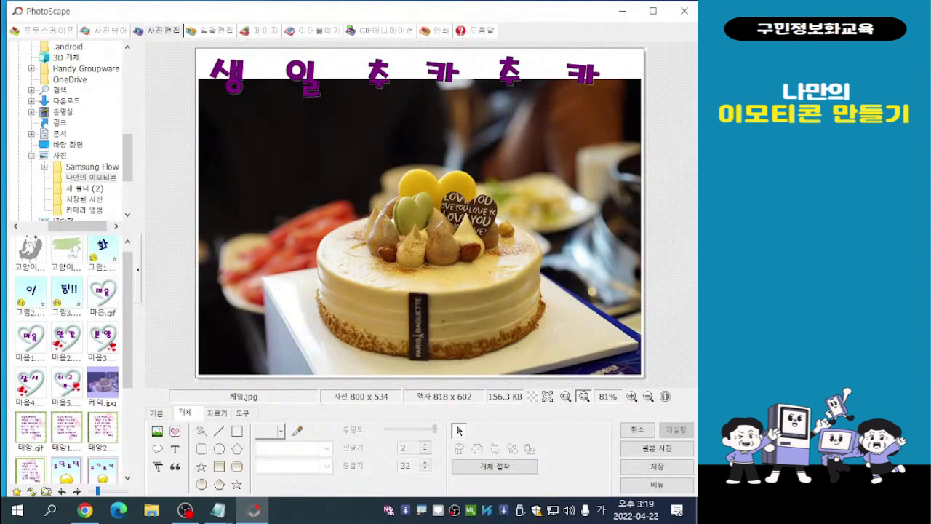
- Change the text colour of 생 to Light yellow and shift the character slightly lower
double_click(222, 73)
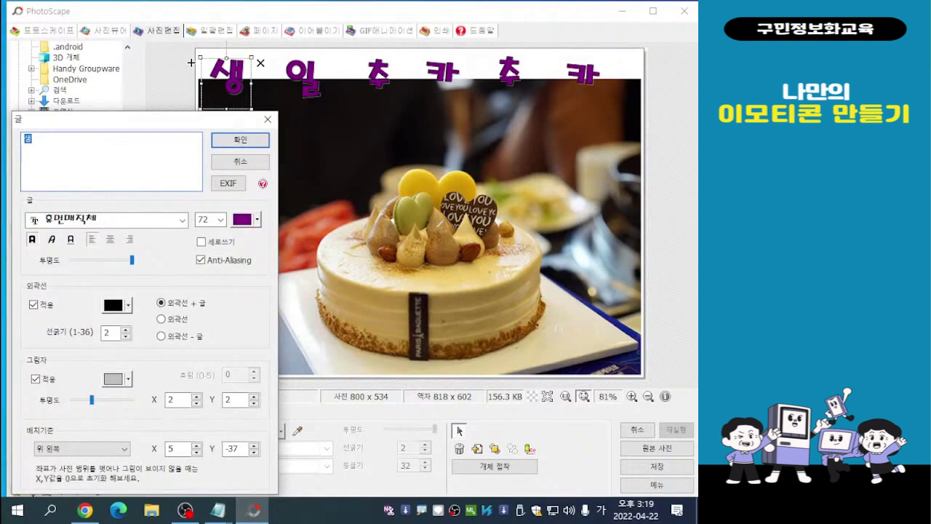
click(257, 220)
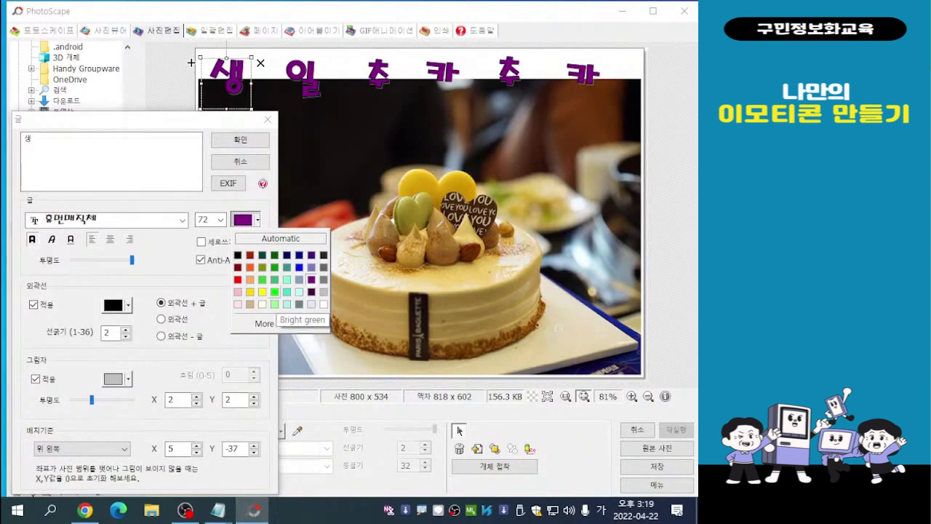
click(262, 304)
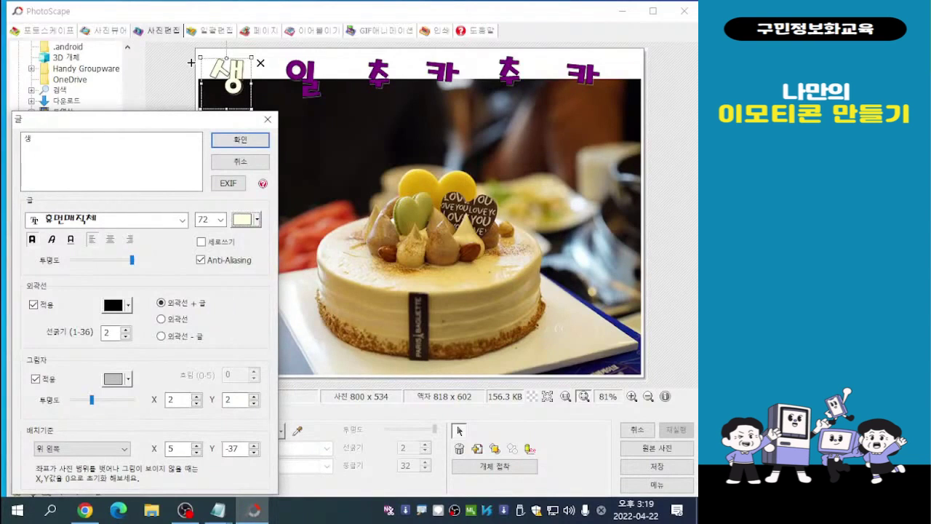
click(256, 219)
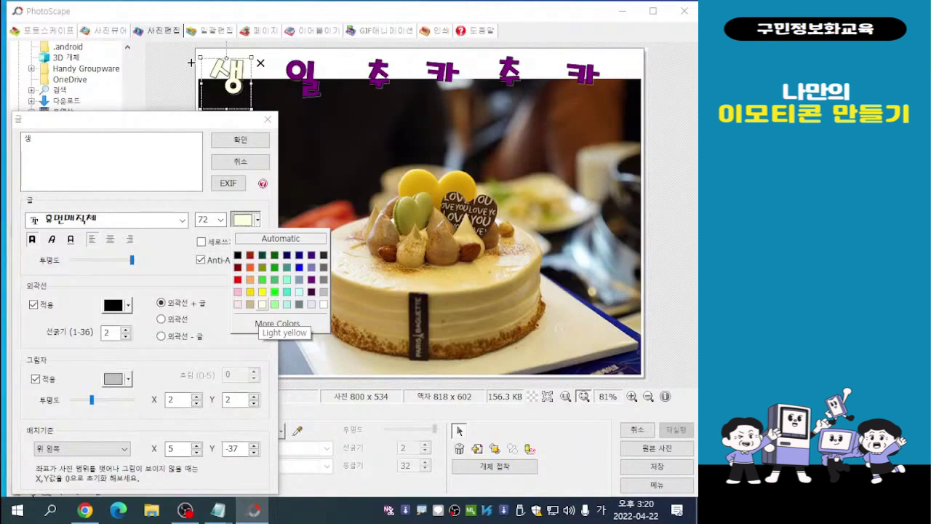
click(262, 304)
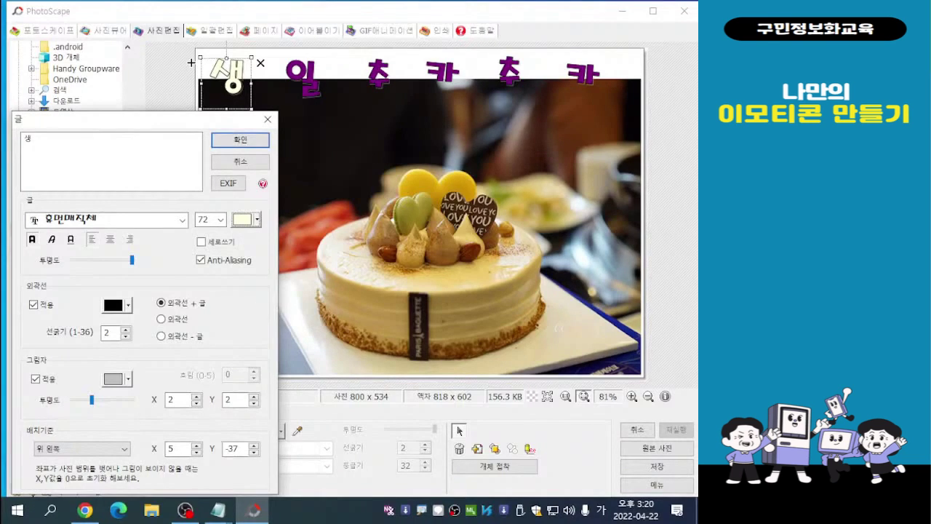
click(240, 140)
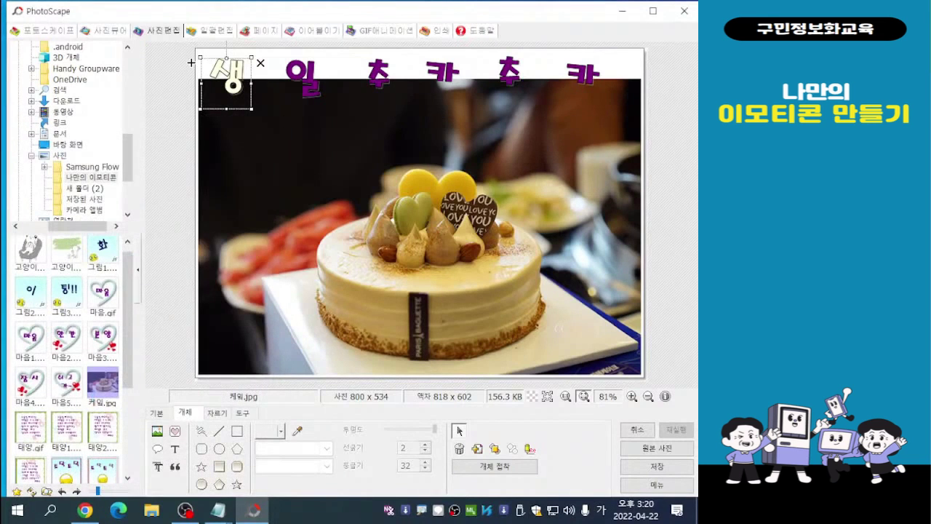
click(191, 63)
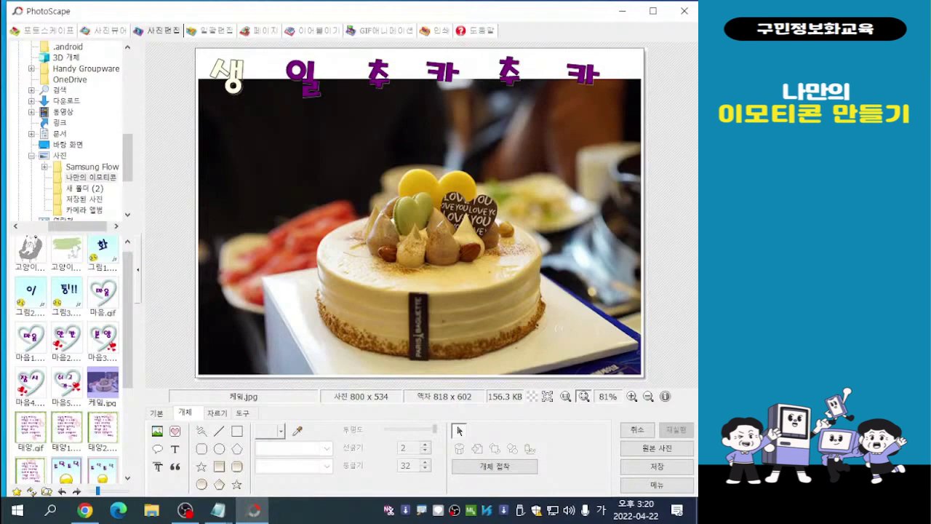
click(229, 78)
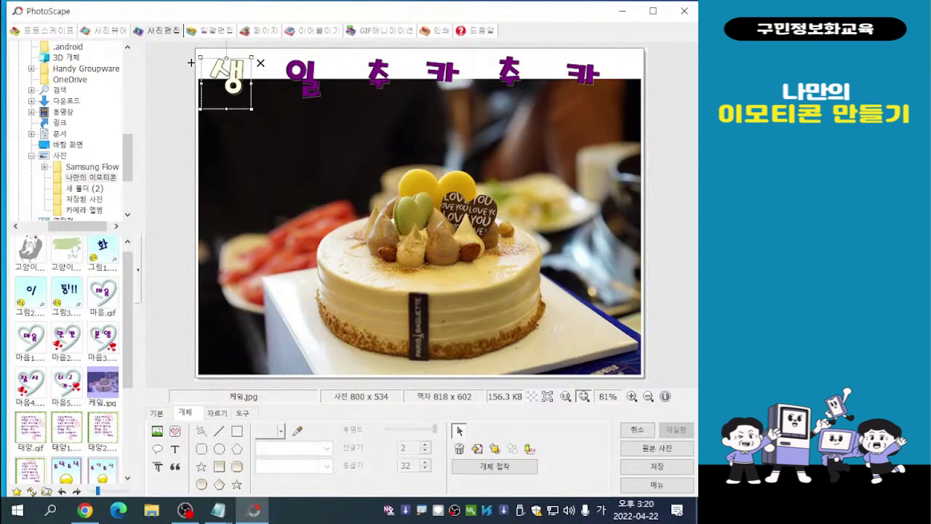
drag(190, 63, 195, 76)
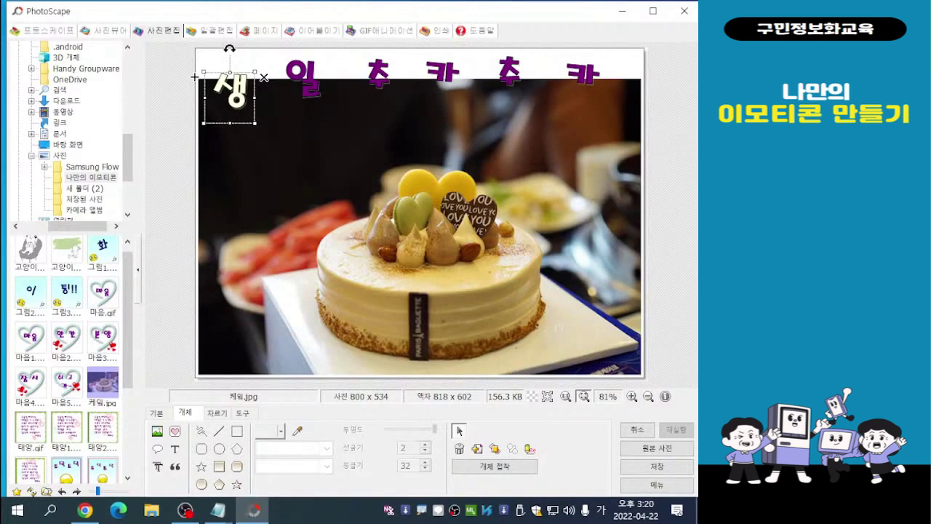
- Change the text colour of 일 to Light yellow
click(300, 81)
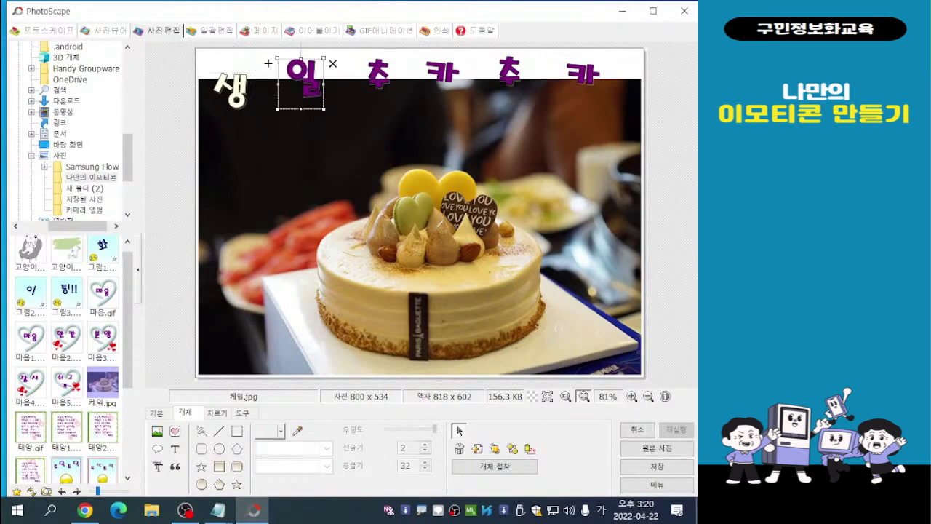
double_click(301, 82)
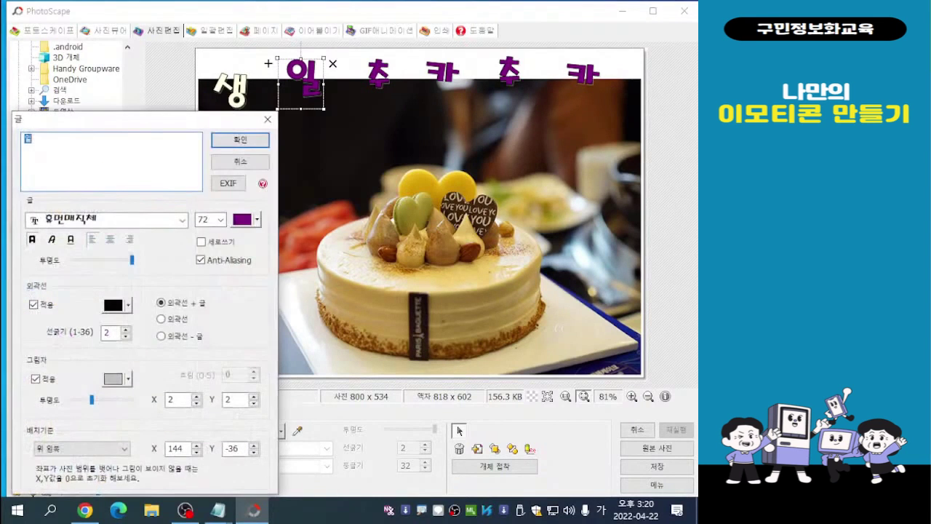
click(256, 219)
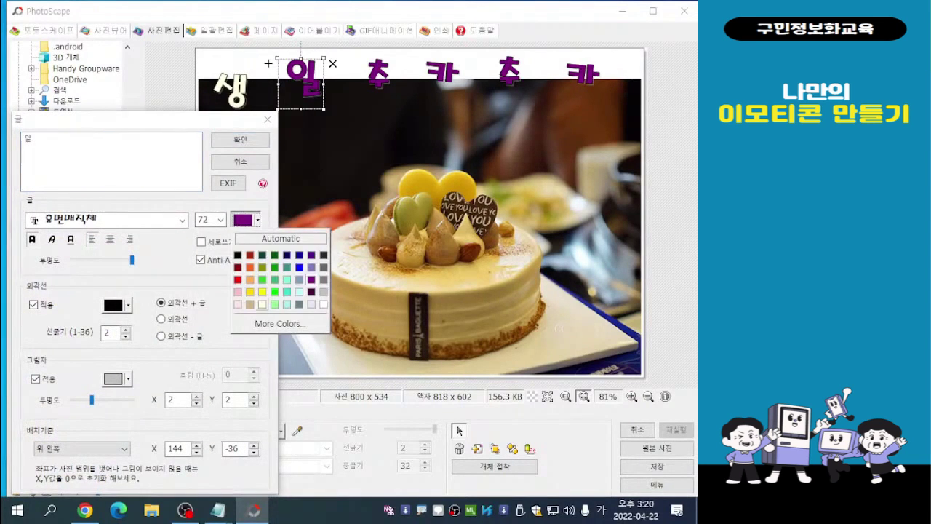
click(263, 304)
click(240, 139)
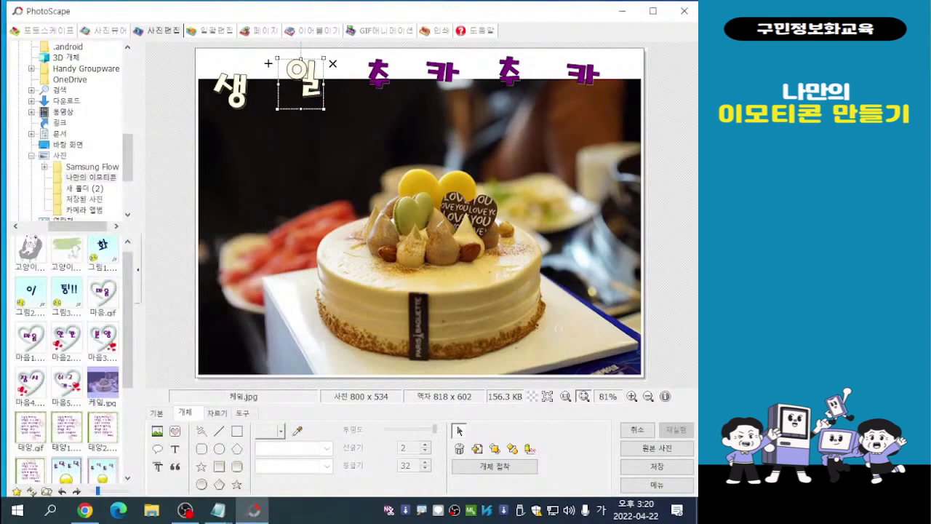
- Change the text colour of the first 추 and the first 카 to Light yellow
double_click(378, 75)
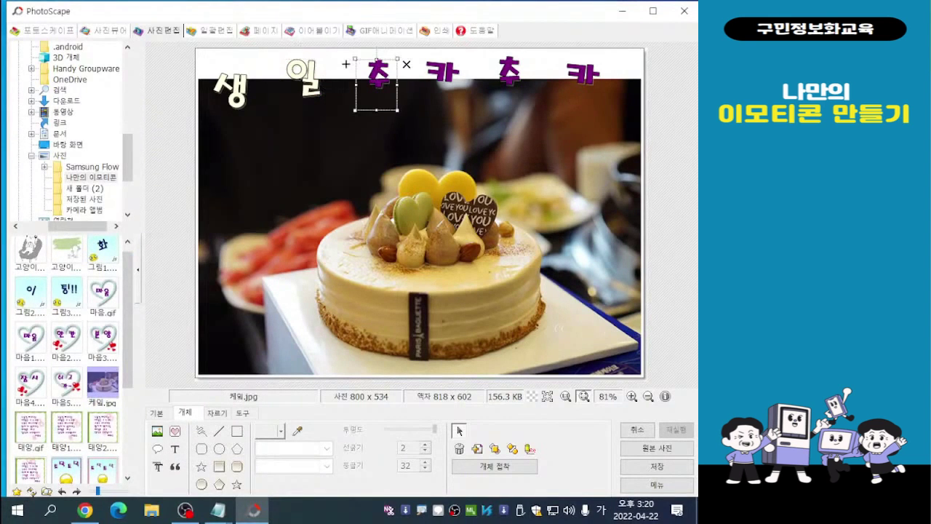
click(257, 219)
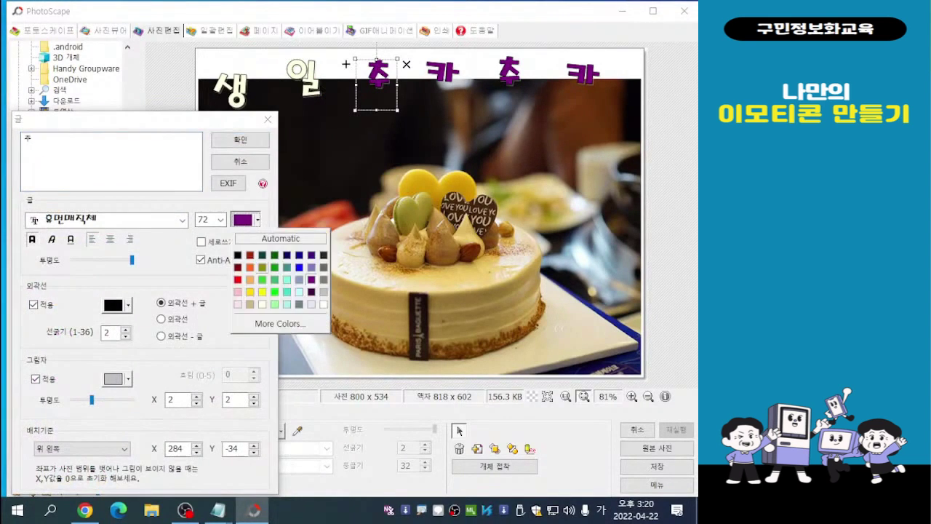
click(262, 304)
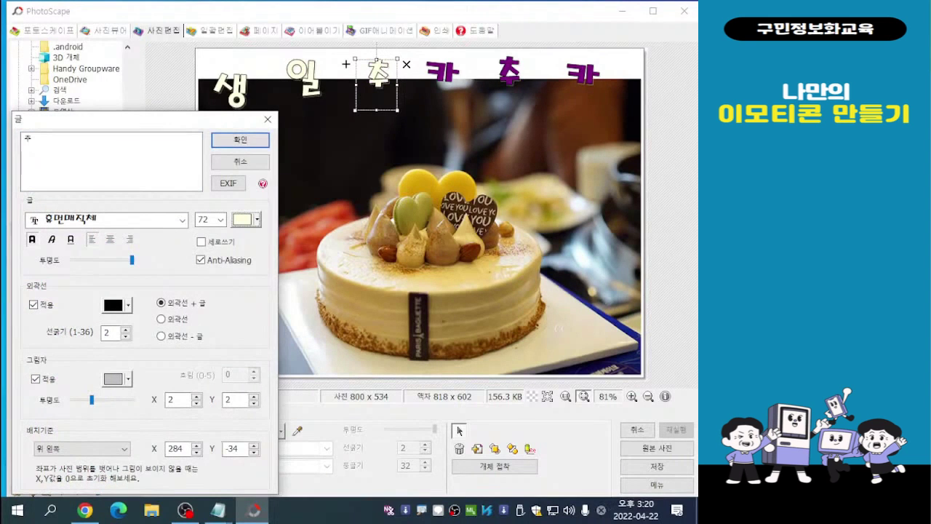
click(240, 140)
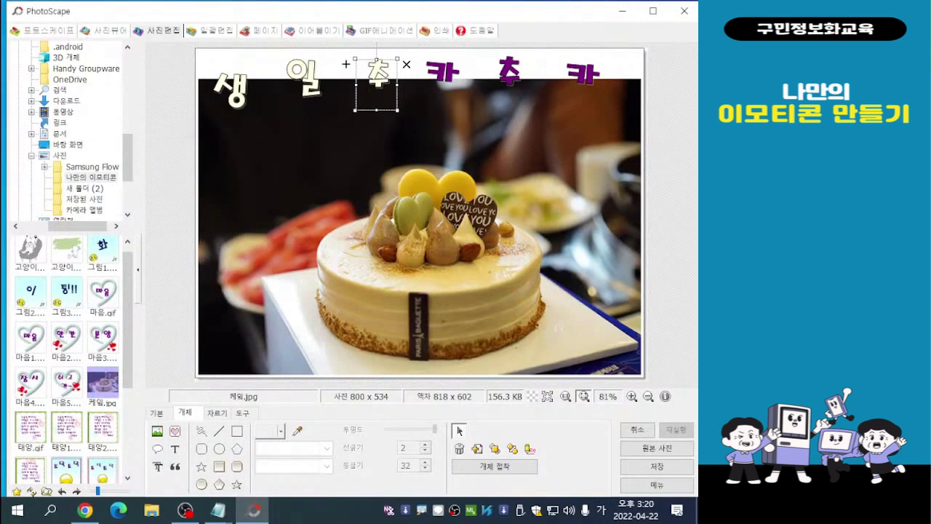
double_click(442, 73)
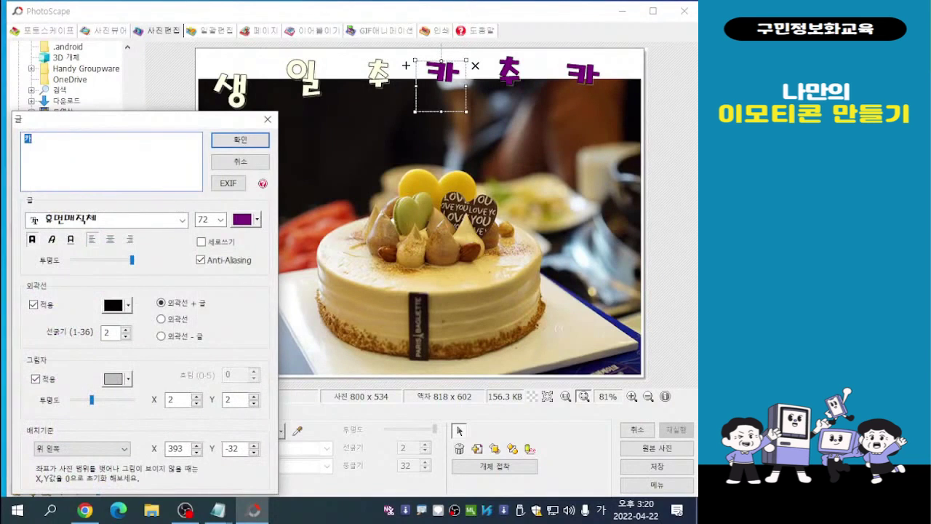
click(256, 219)
click(263, 304)
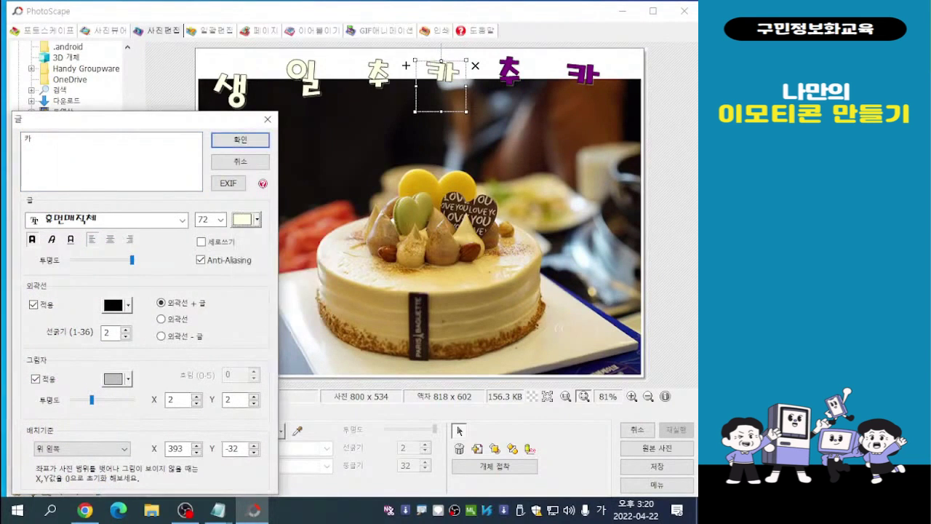
click(240, 139)
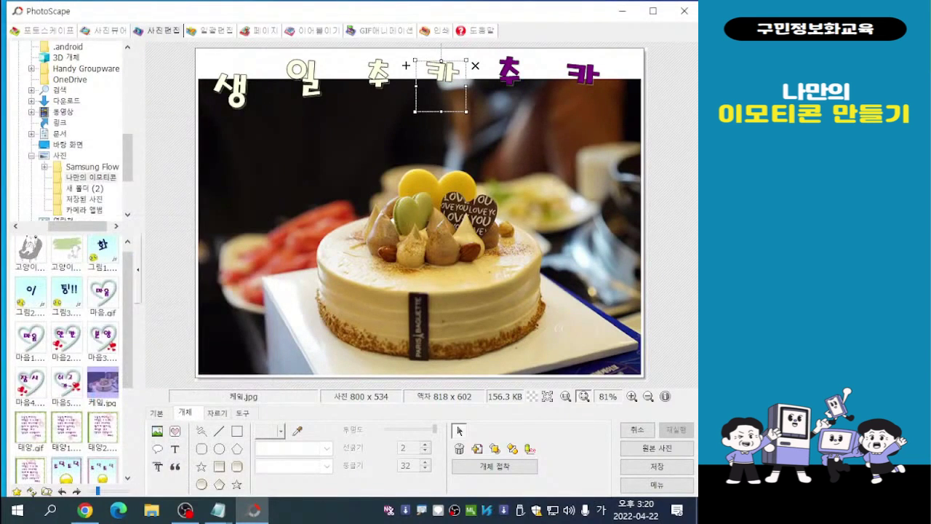
- Change the text colour of the second 추 and the last 카 to Light yellow, then deselect the text
double_click(509, 72)
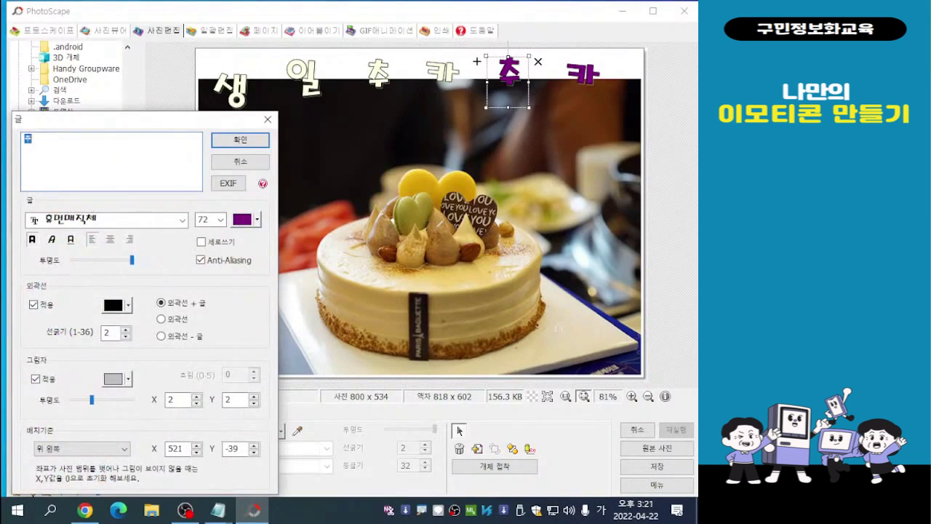
click(257, 219)
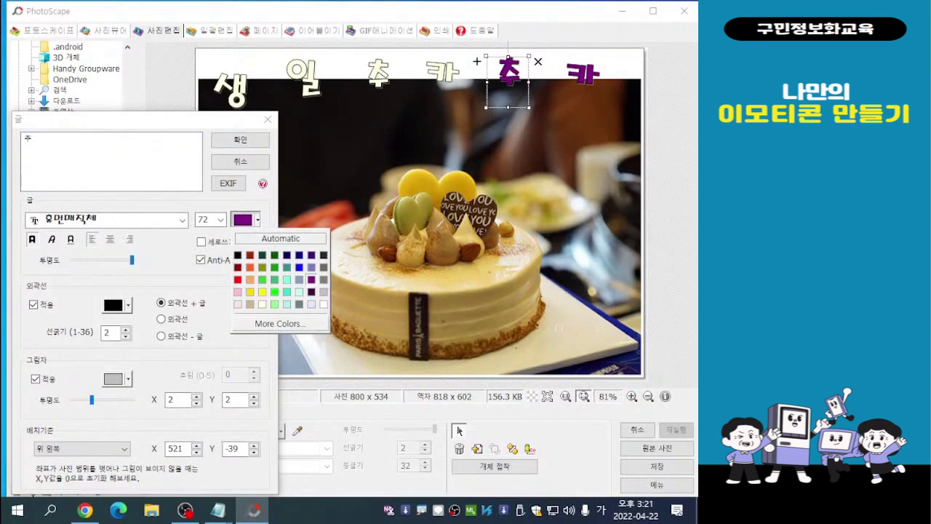
click(262, 304)
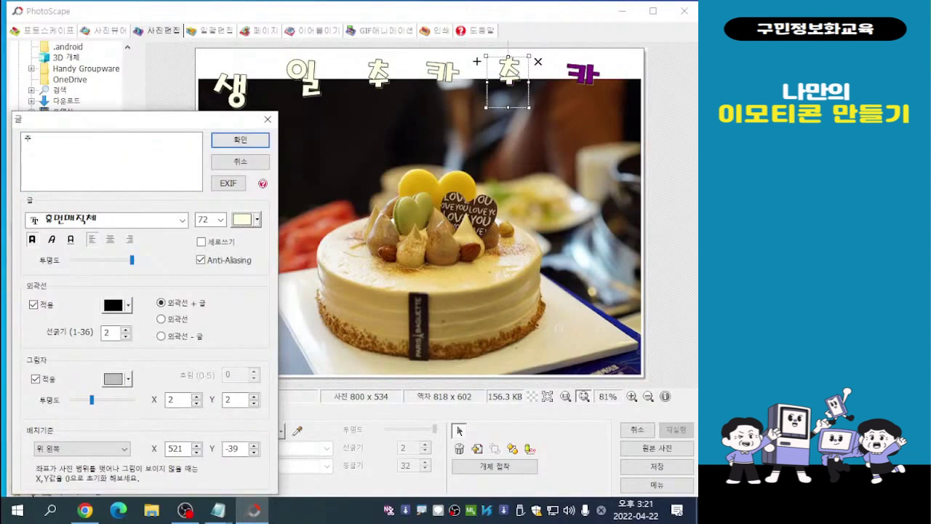
key(Return)
double_click(583, 75)
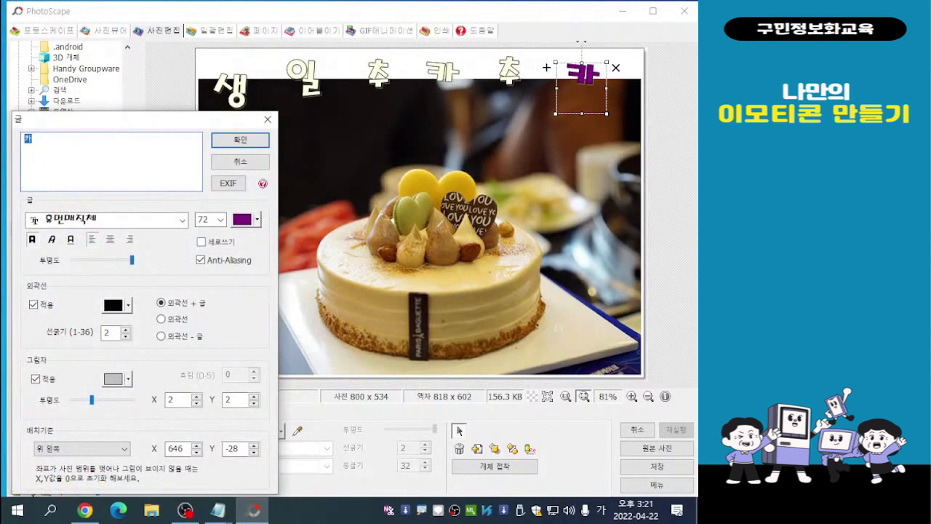
click(257, 219)
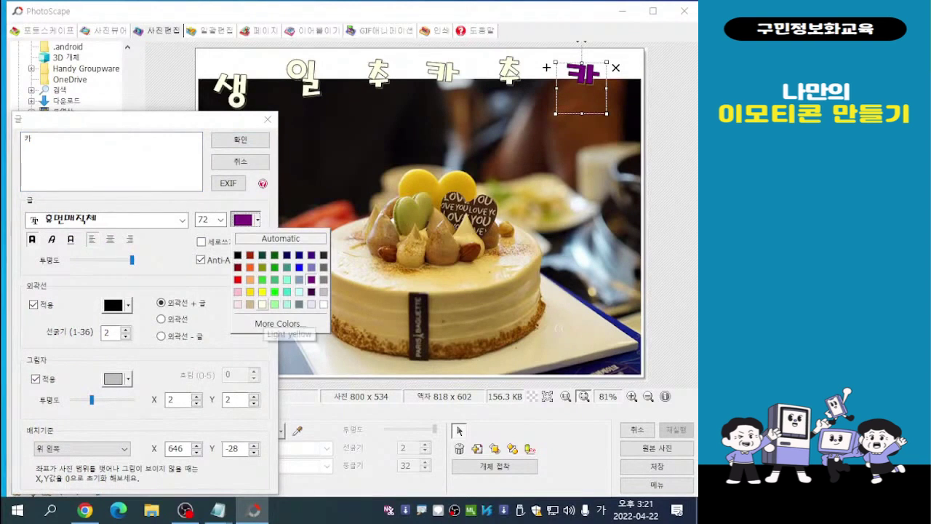
click(262, 304)
key(Return)
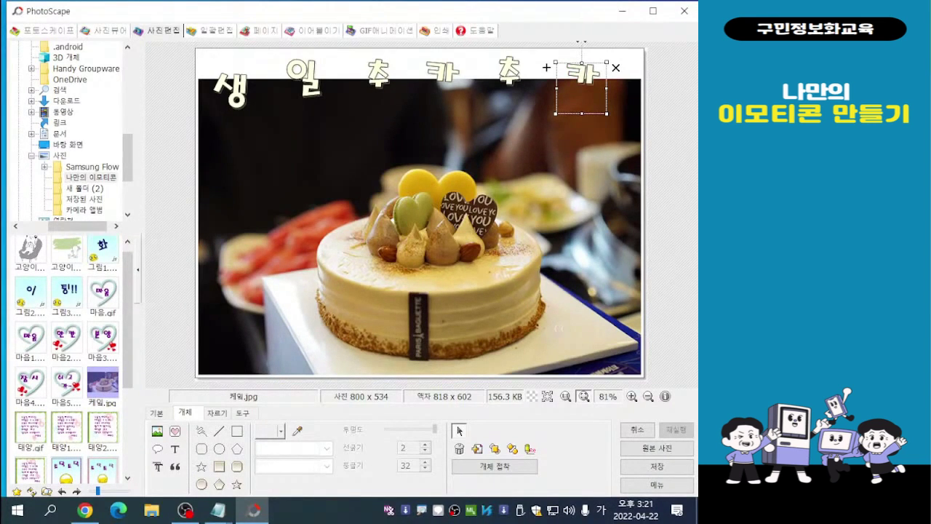
click(559, 328)
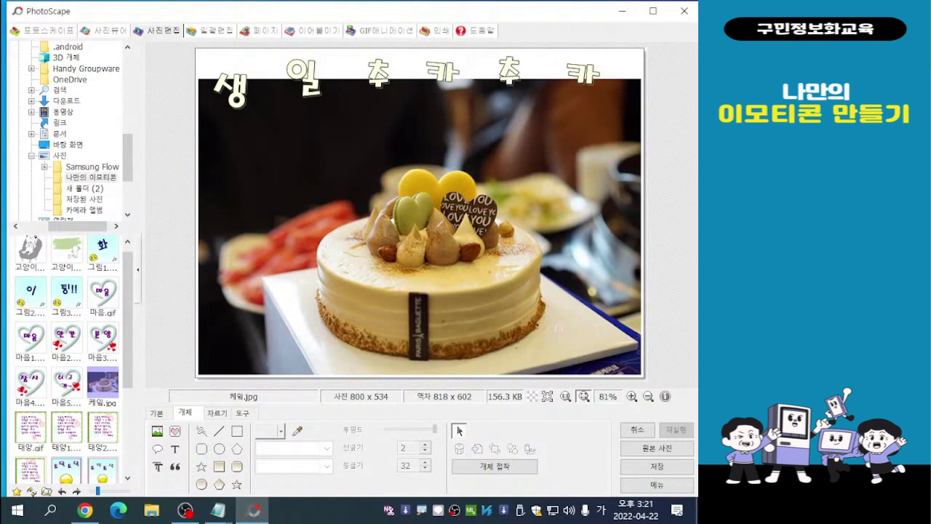
- Nudge all six characters of 생일추카추카 slightly down and to the right along the photo's upper edge
click(232, 95)
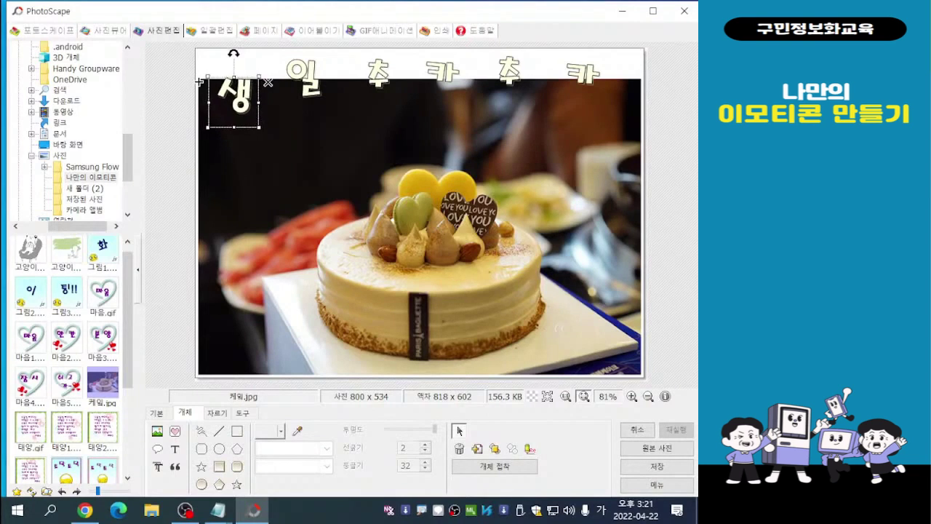
click(305, 82)
click(378, 74)
click(451, 78)
click(514, 75)
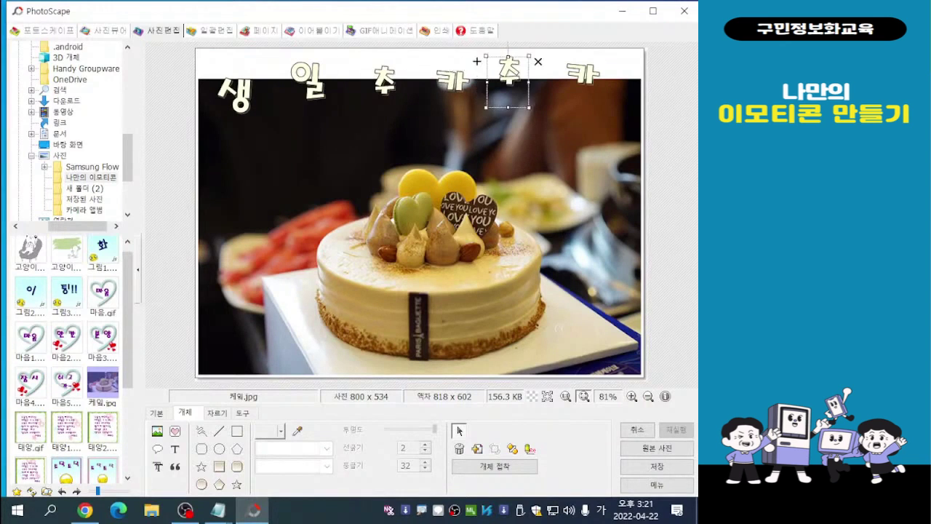
click(582, 75)
drag(546, 67, 552, 74)
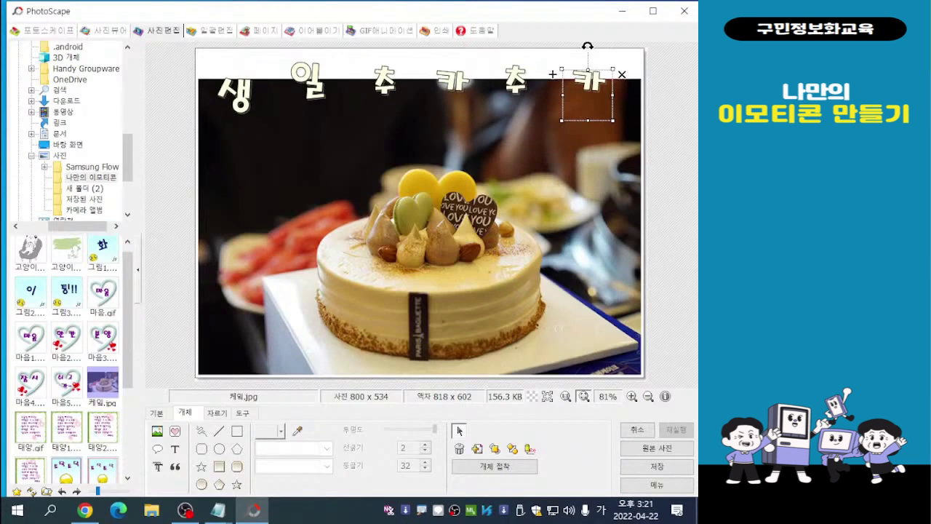
click(553, 75)
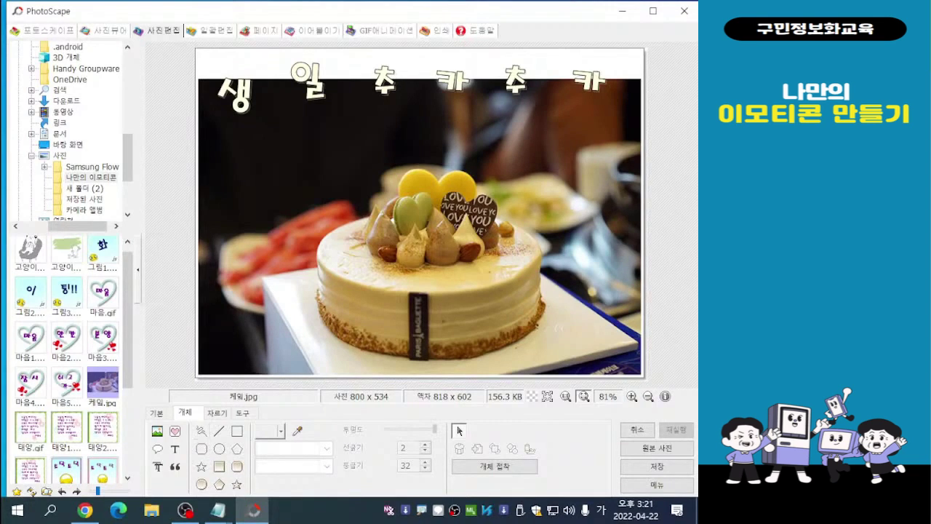
key(ctrl)
key(ctrl)
key(ctrl)
- Insert the sparkle icon effect011.png from the 특수효과 icon category onto the cake photo
click(175, 431)
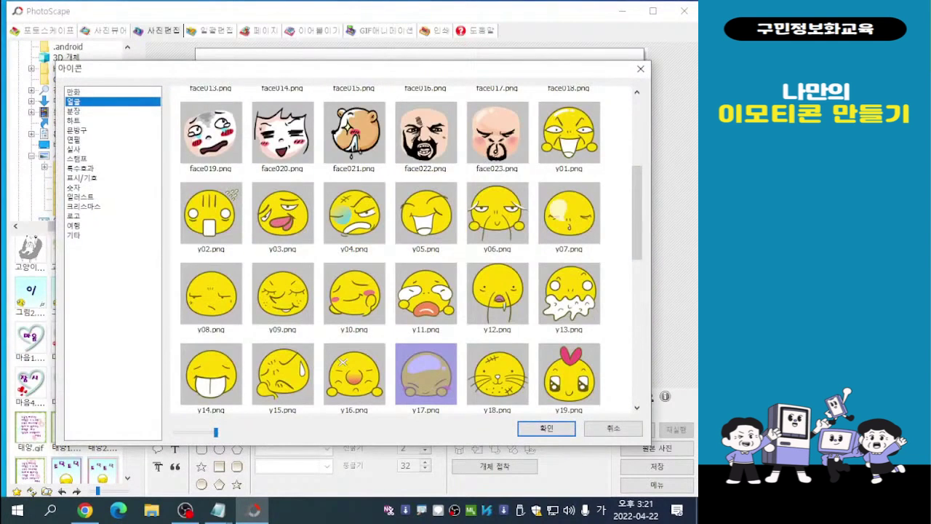
drag(332, 73, 300, 74)
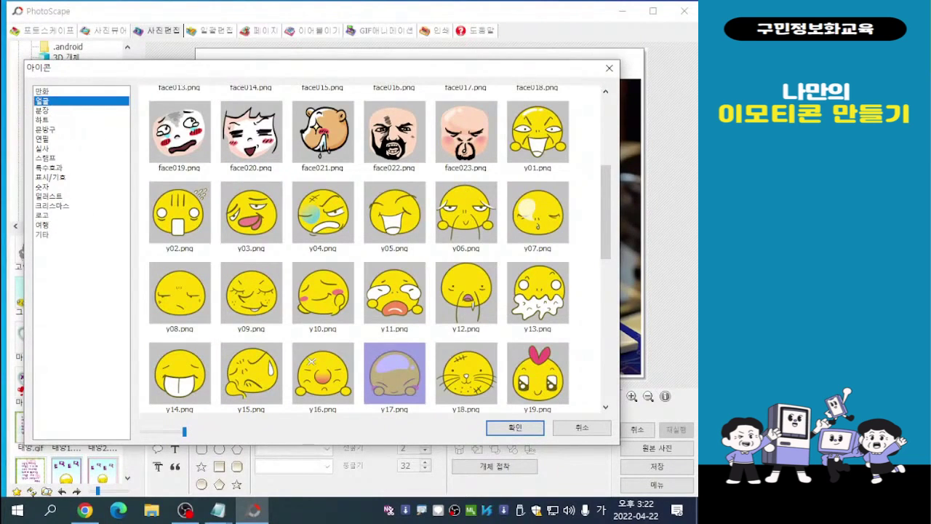
click(50, 167)
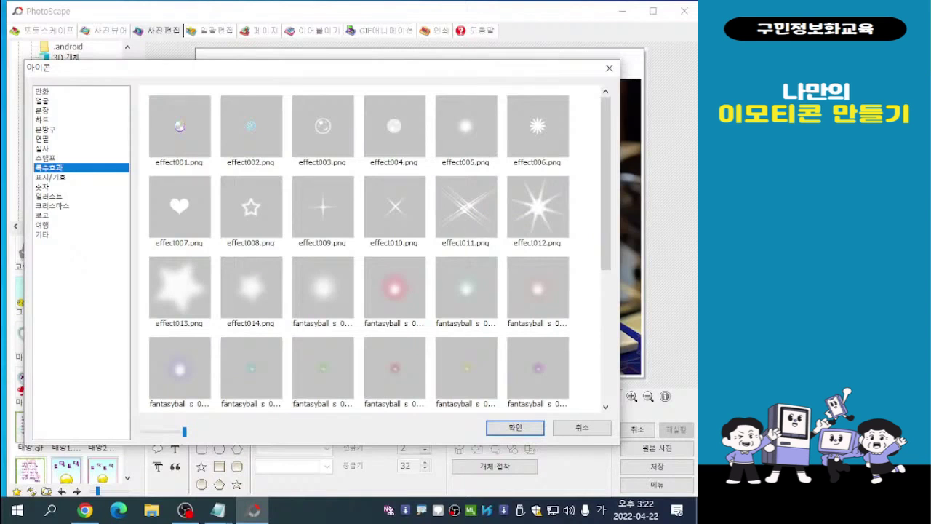
mouse_move(605, 175)
mouse_down()
mouse_move(605, 256)
mouse_move(605, 174)
mouse_up()
double_click(466, 207)
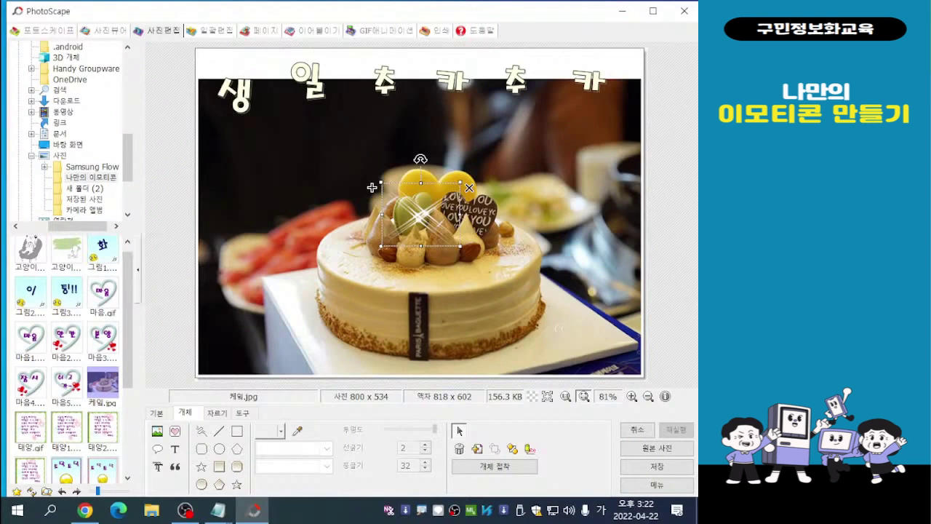
- Move the sparkle icon over the left side of the cake's decorations, enlarge it by about half, and deselect it
drag(372, 187, 325, 202)
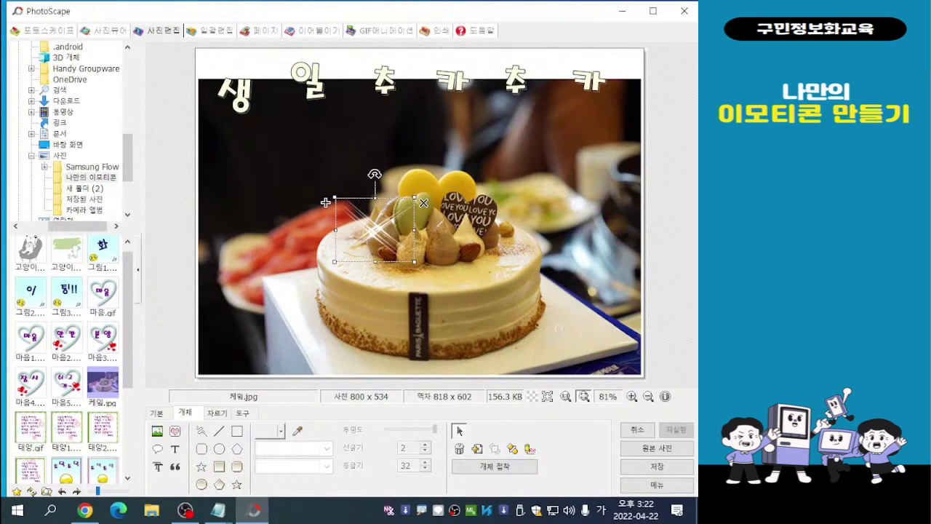
drag(326, 202, 320, 207)
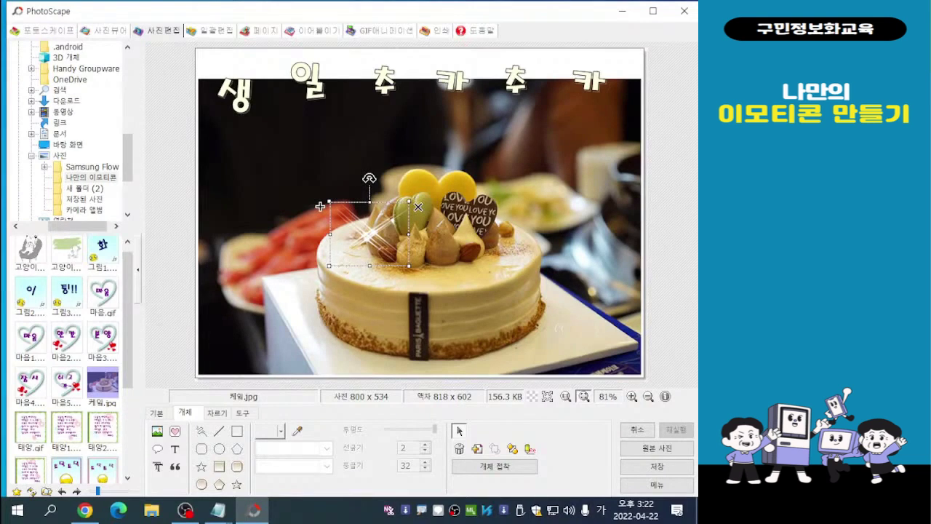
drag(409, 266, 449, 298)
drag(321, 206, 320, 183)
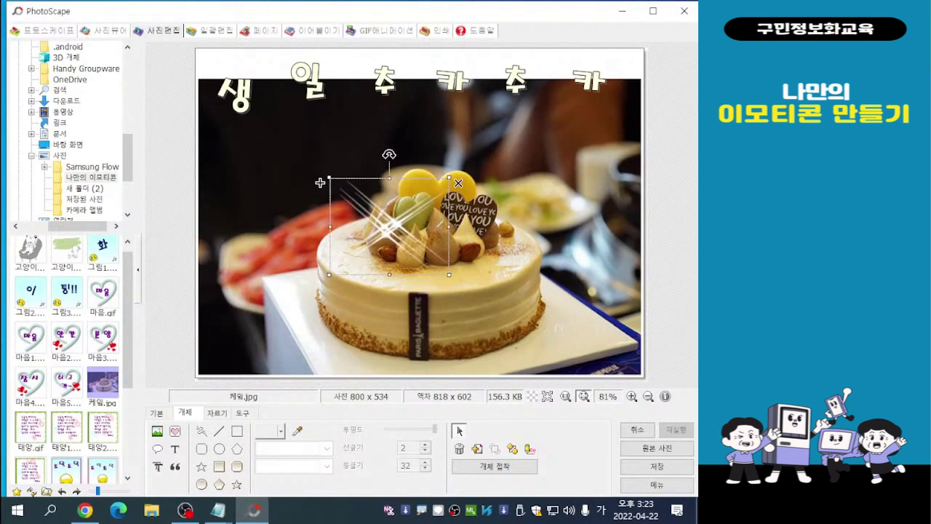
click(559, 328)
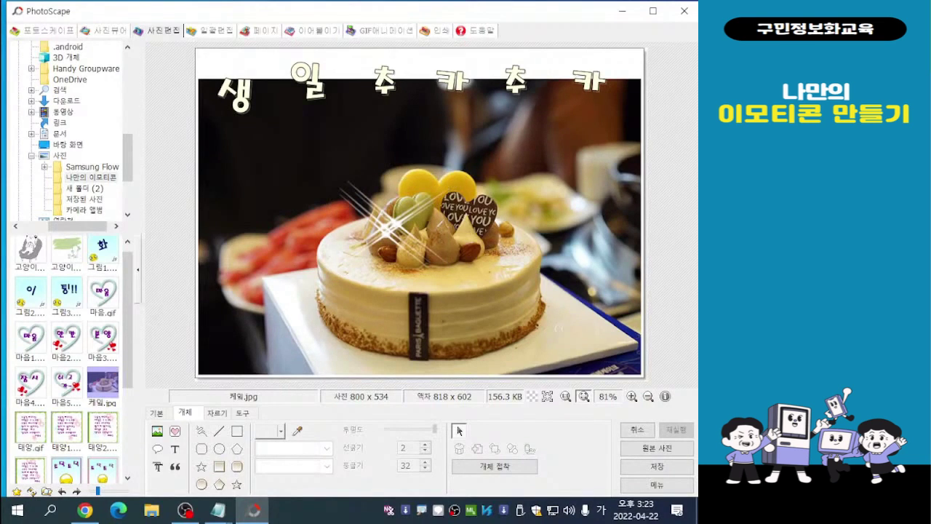
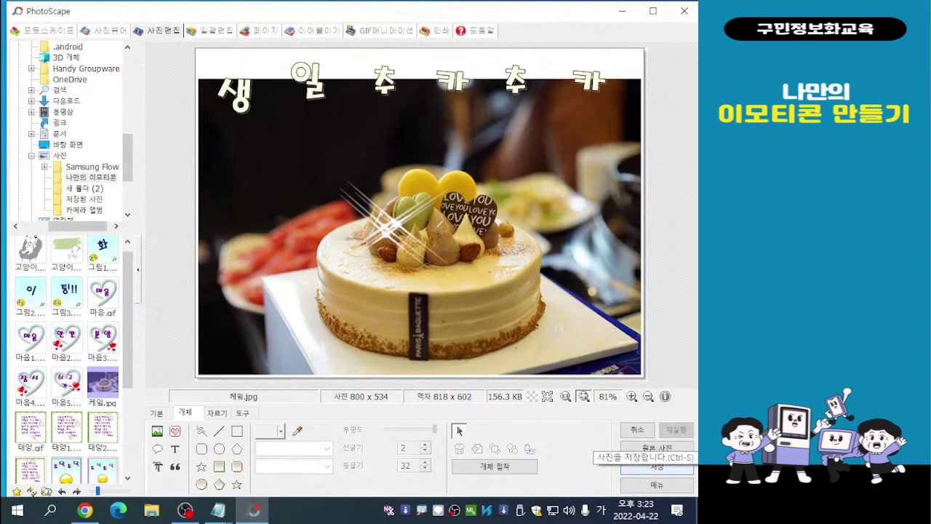
- Save the decorated cake photo under the new name 케잌1 as a JPEG in the 나만의 이모티콘 folder
click(657, 467)
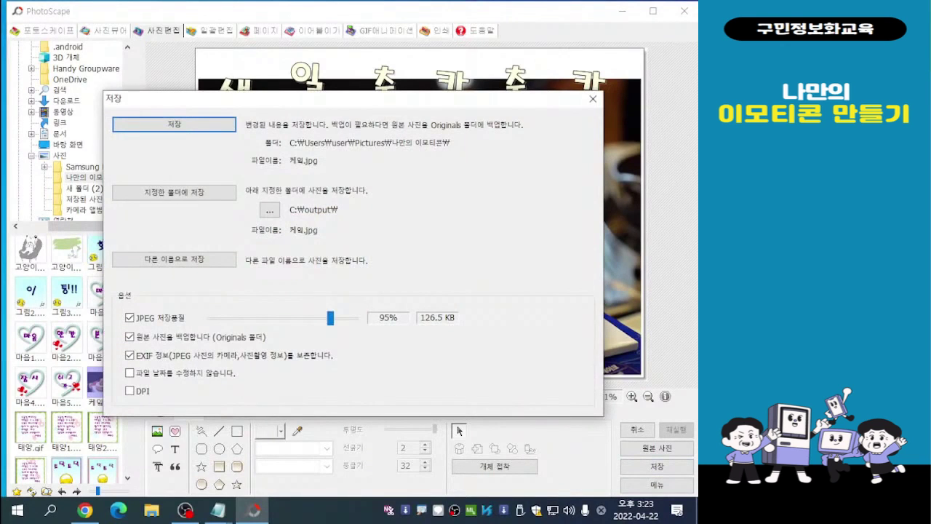
drag(353, 99, 457, 163)
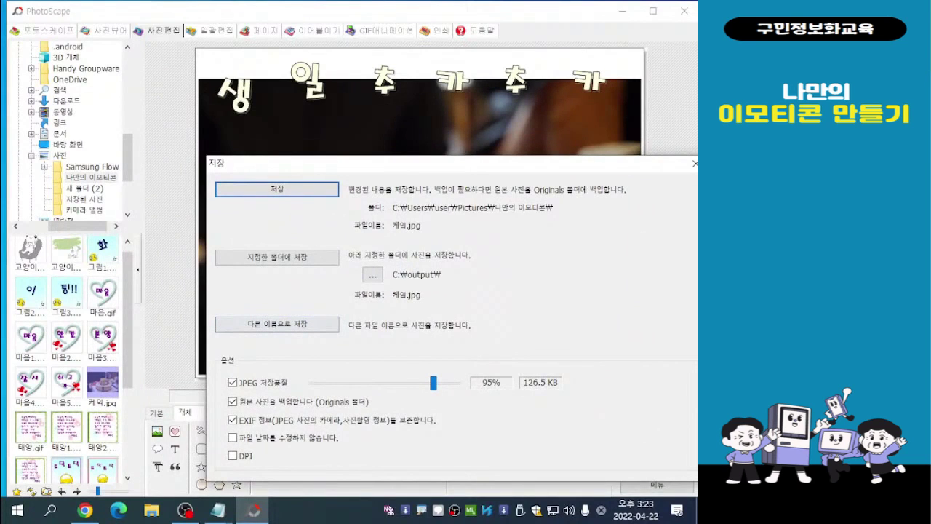
click(277, 324)
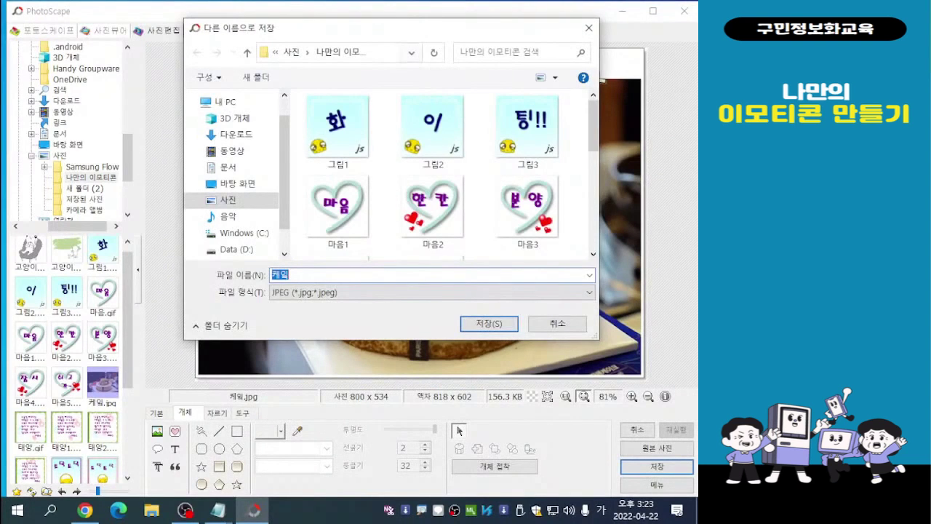
drag(397, 32, 278, 37)
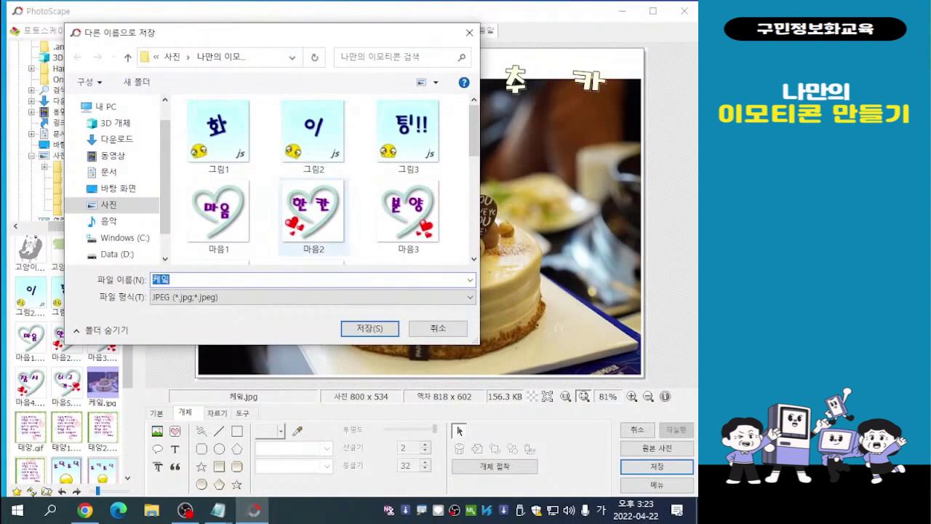
click(171, 280)
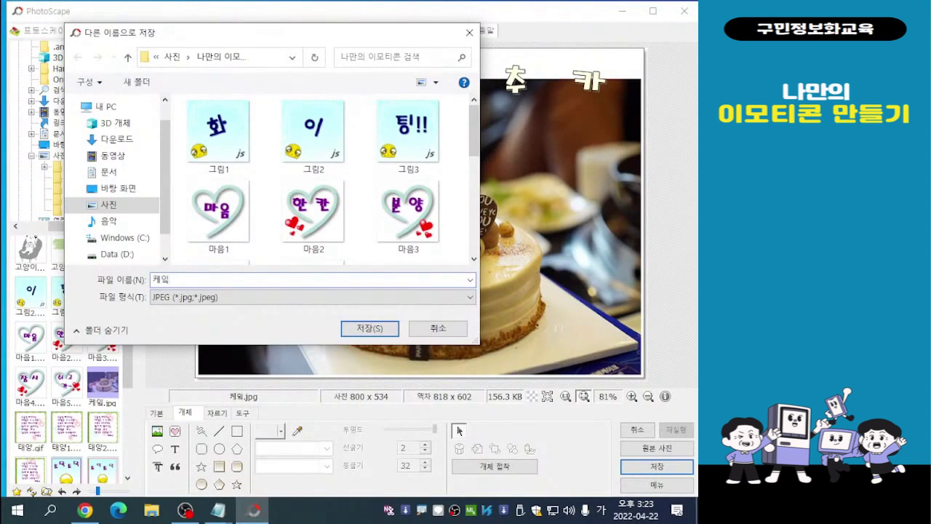
text(1)
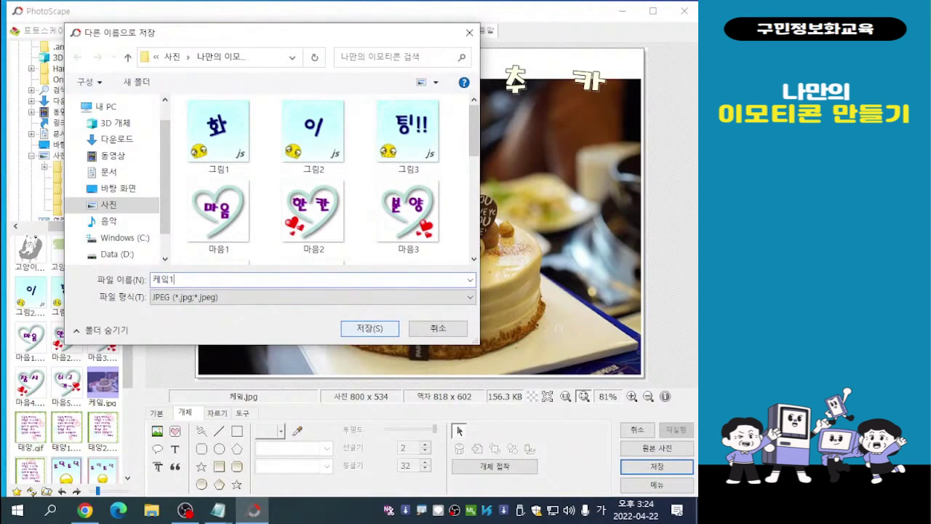
key(Return)
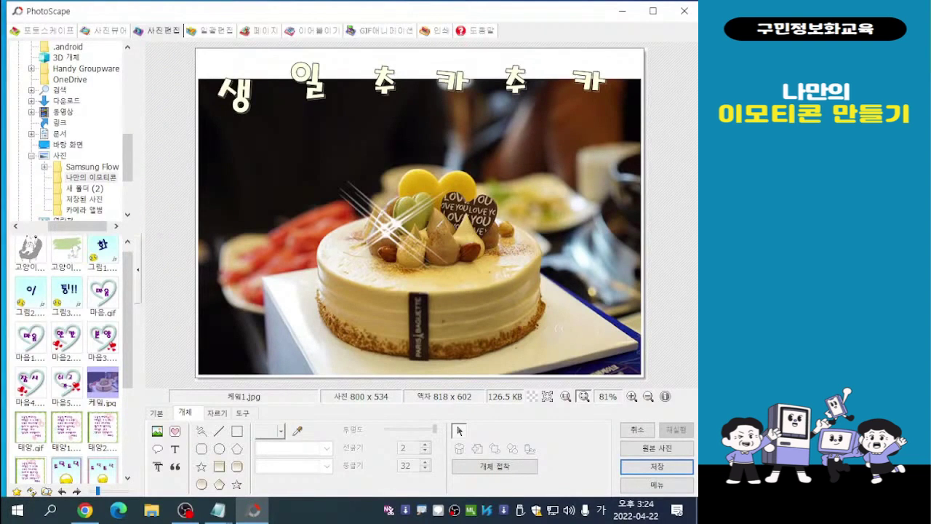
- Rotate 생 slightly counterclockwise and 일 slightly clockwise at the start of the birthday text
click(211, 86)
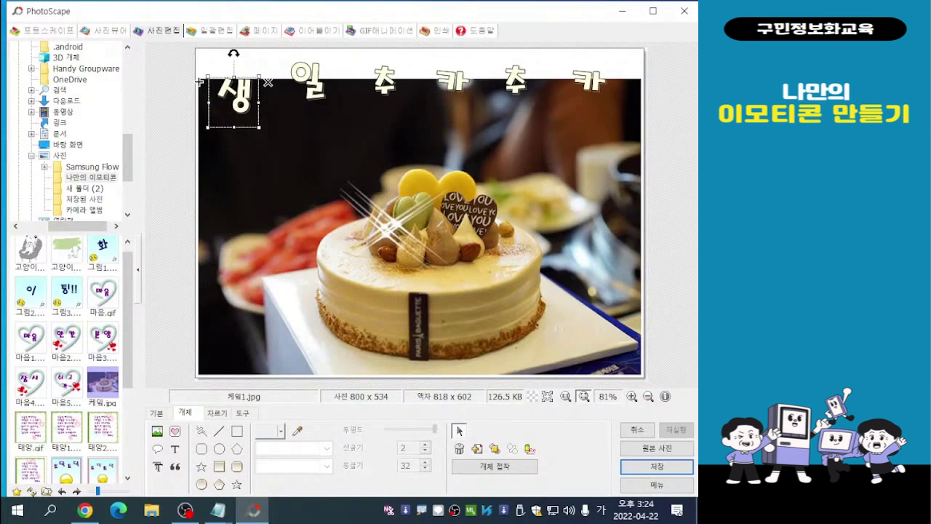
drag(199, 82, 195, 92)
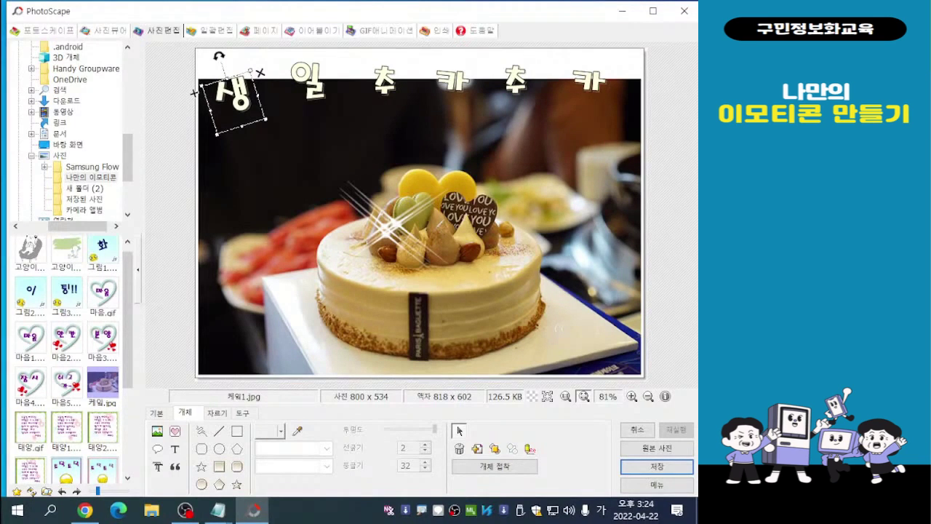
click(309, 82)
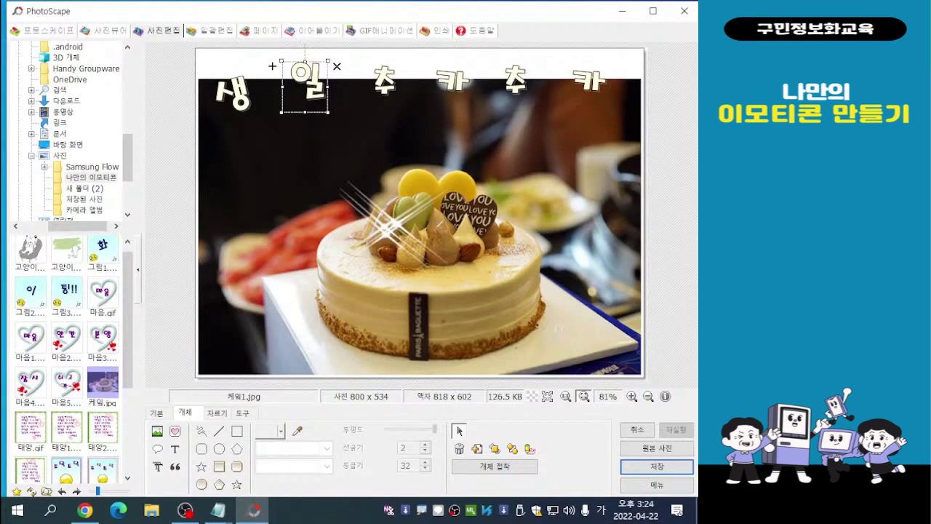
drag(305, 43, 316, 45)
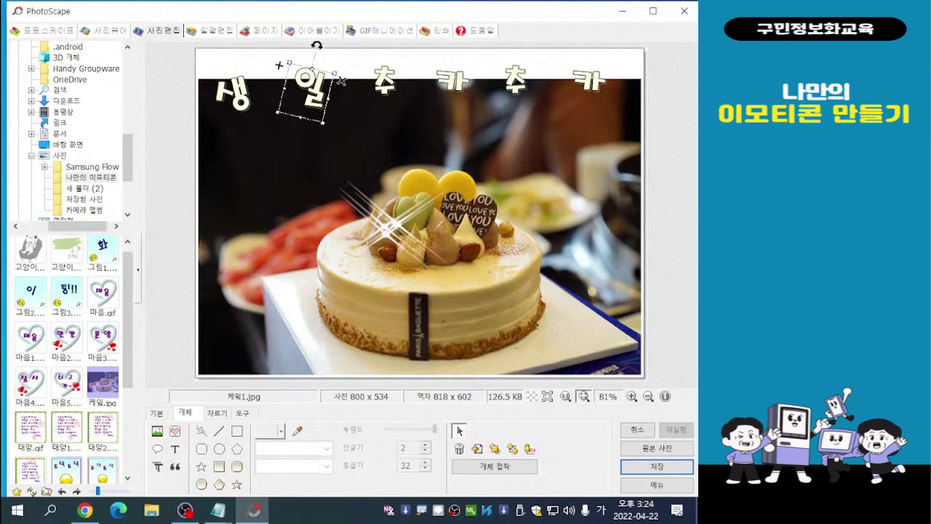
- Enlarge both 추 characters to about twice their size, shift each slightly up and left, and deselect them
click(384, 82)
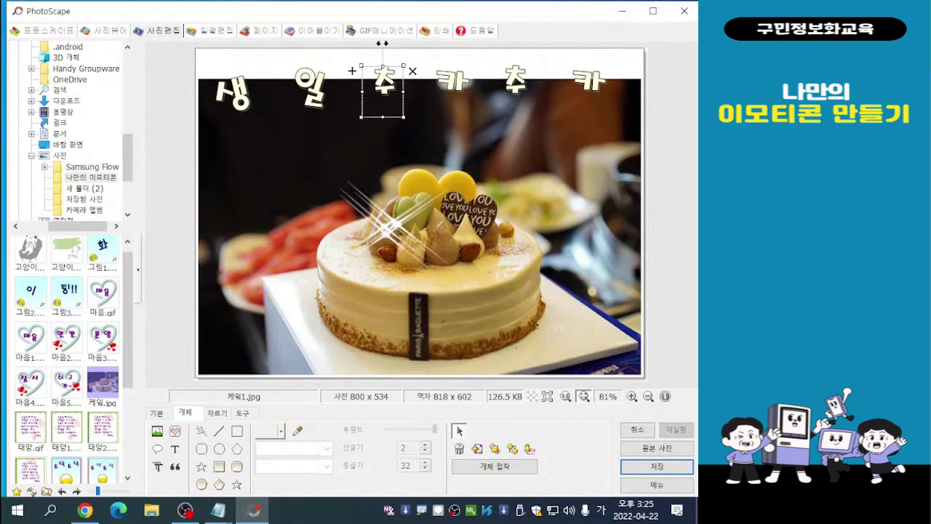
drag(403, 116, 439, 159)
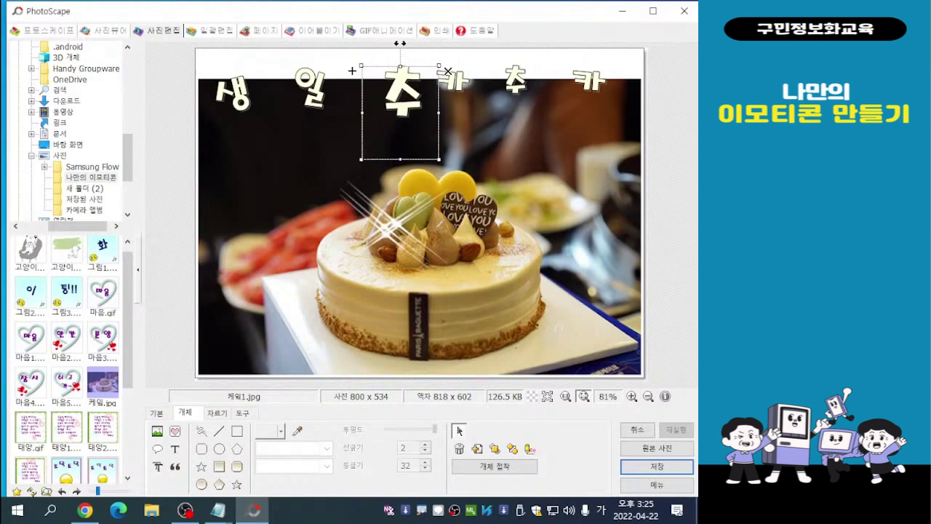
drag(400, 44, 389, 37)
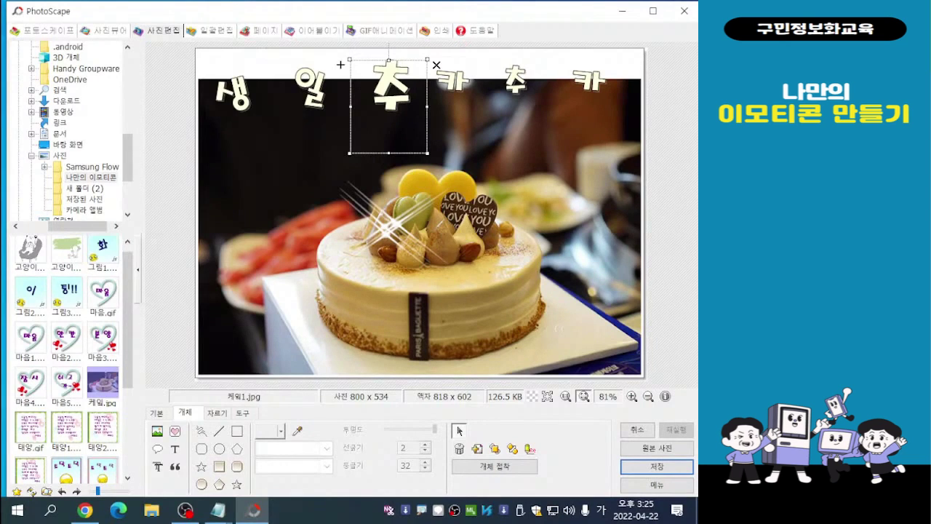
click(341, 65)
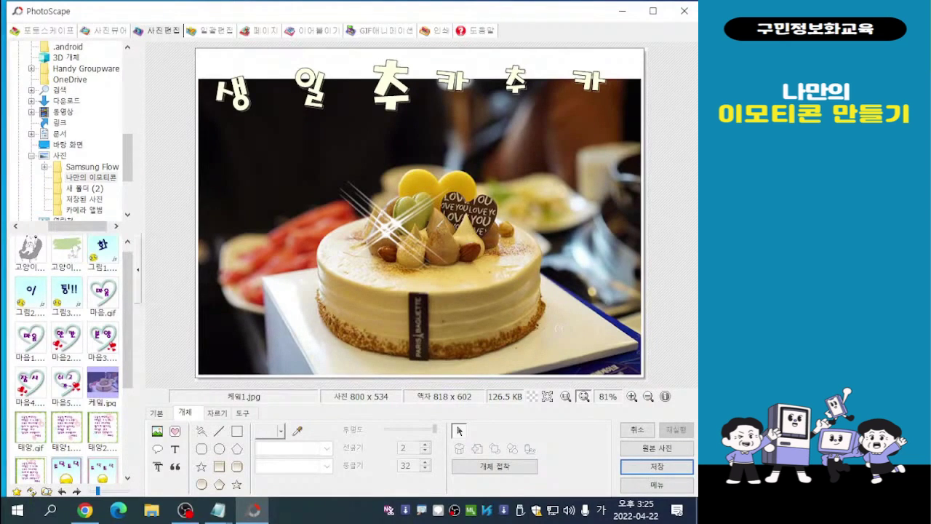
click(515, 82)
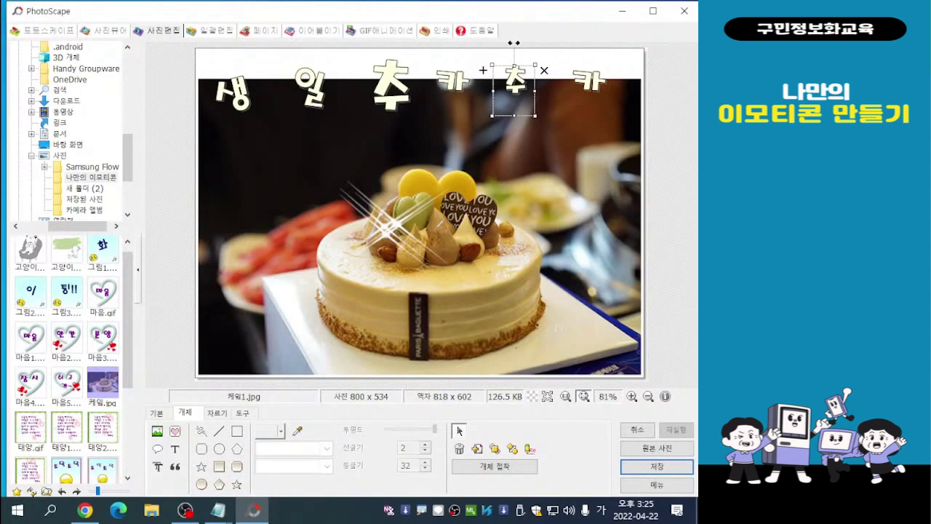
drag(536, 115, 575, 165)
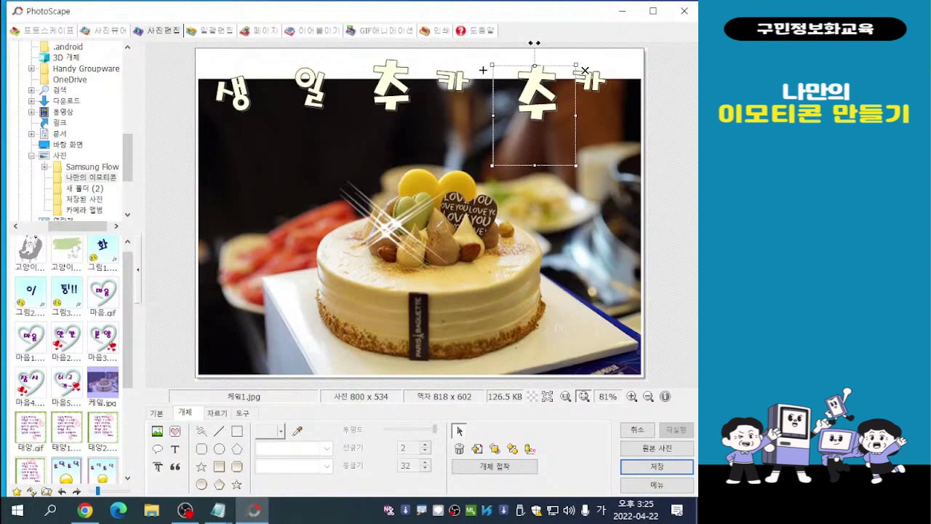
mouse_move(483, 69)
mouse_down()
mouse_move(461, 70)
mouse_move(468, 62)
mouse_up()
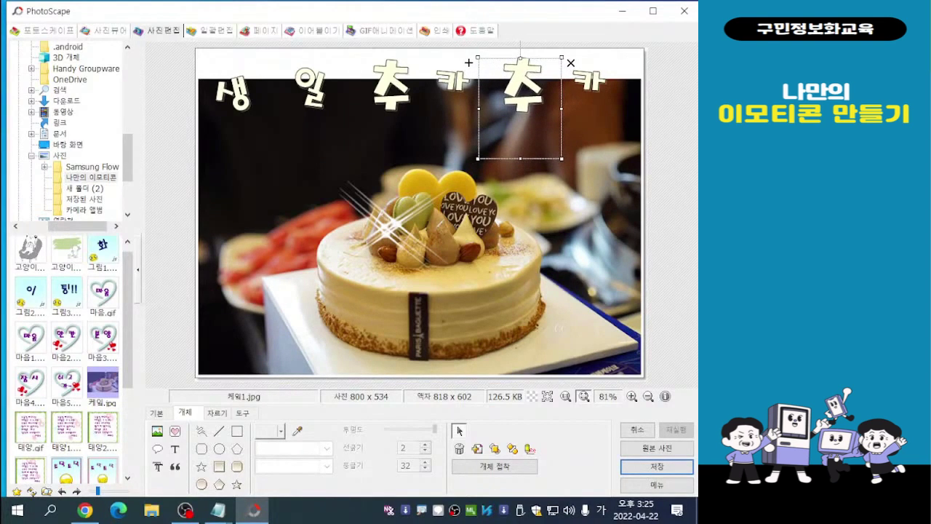
click(458, 430)
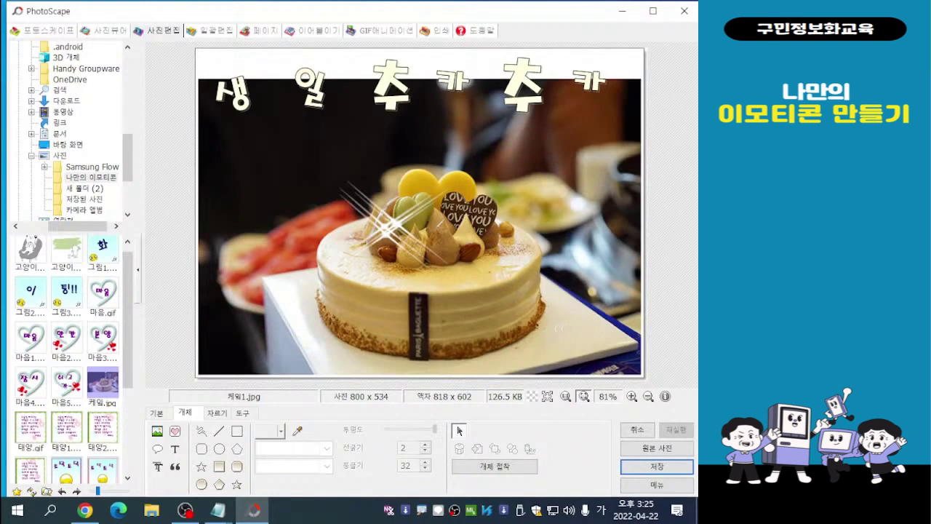
- Duplicate the sparkle icon, move the copy onto the cake's front upper edge above the black label, and deselect it
click(320, 183)
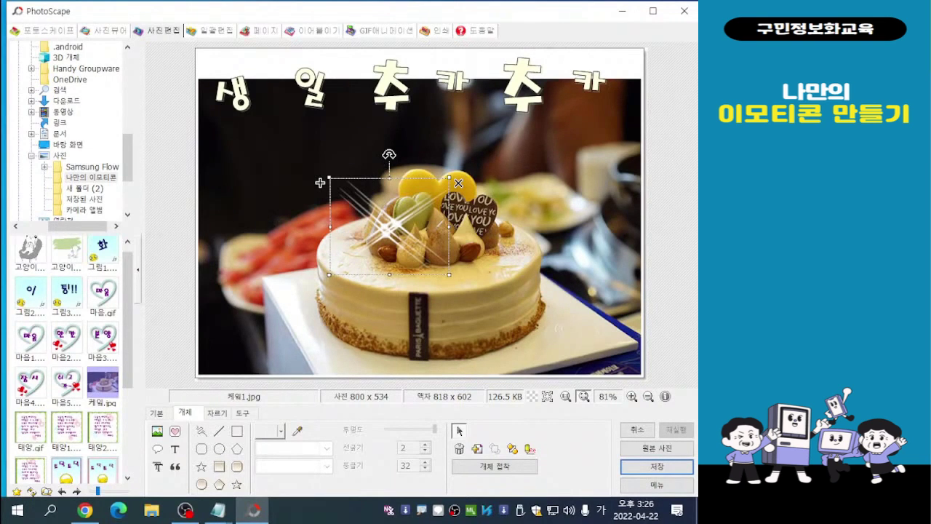
drag(320, 182, 329, 192)
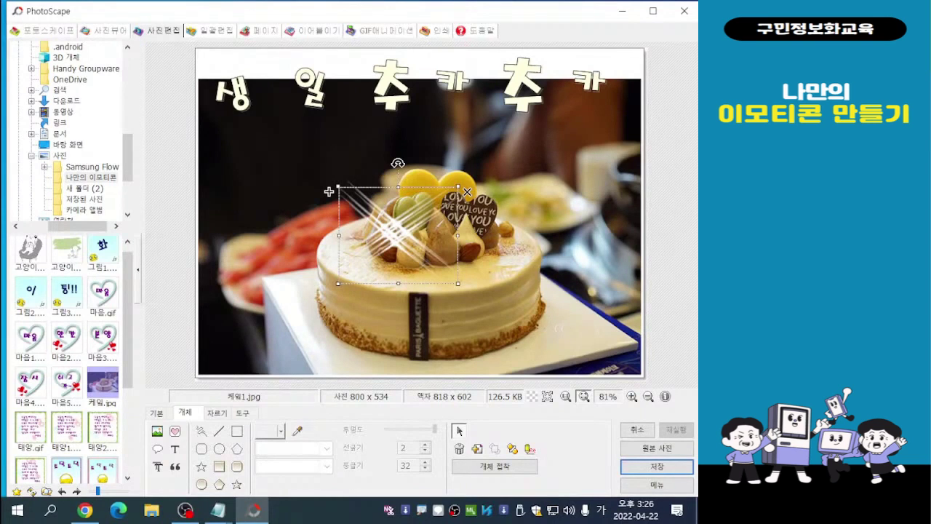
key(alt+Tab)
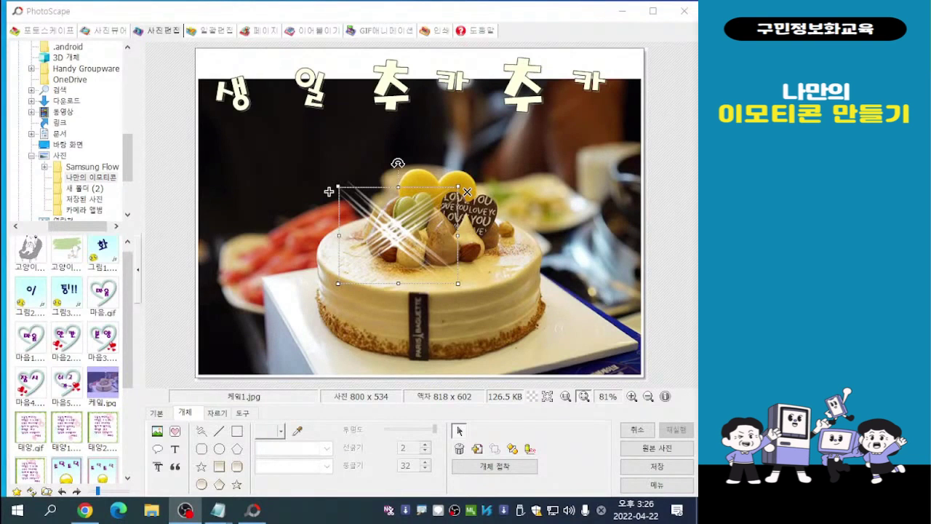
drag(329, 191, 371, 217)
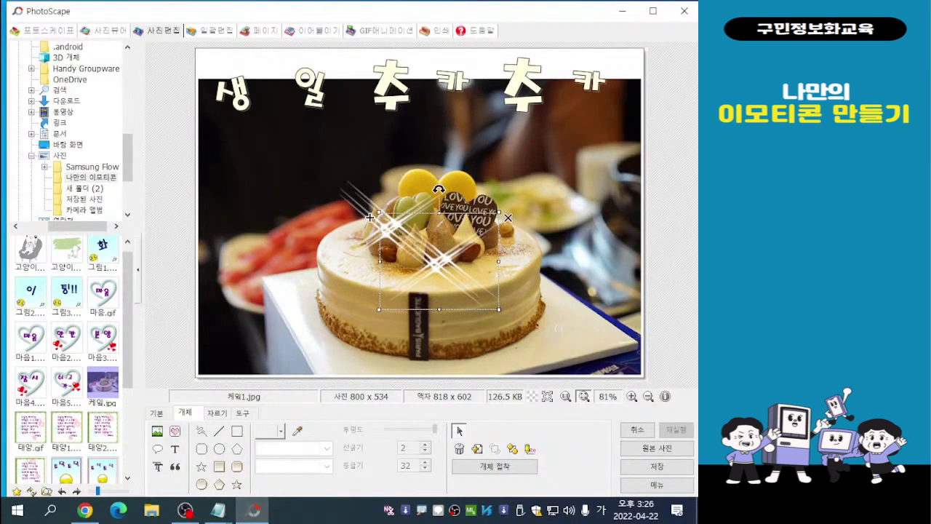
click(559, 329)
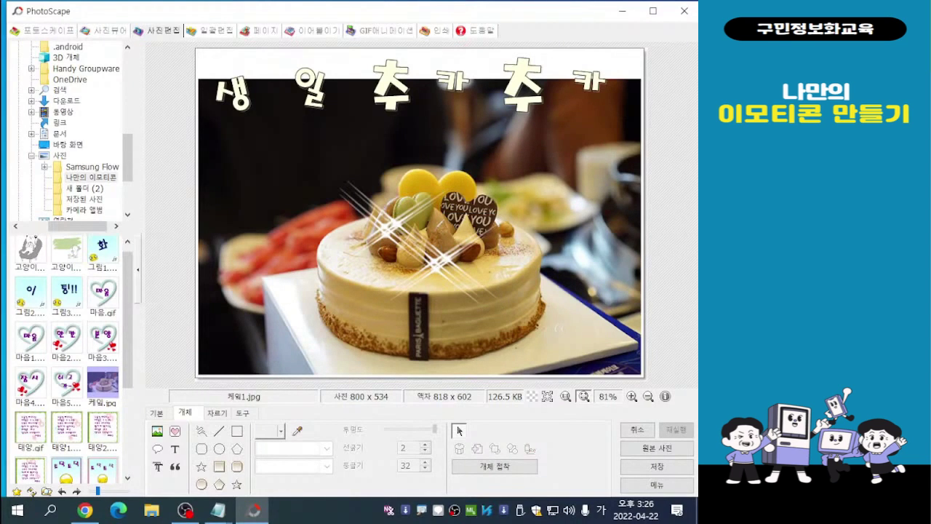
drag(438, 264, 454, 277)
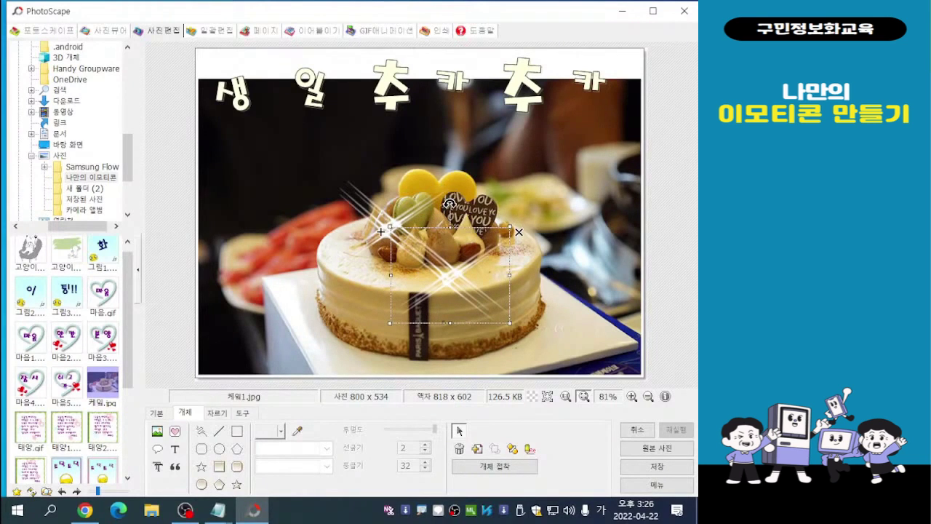
click(559, 329)
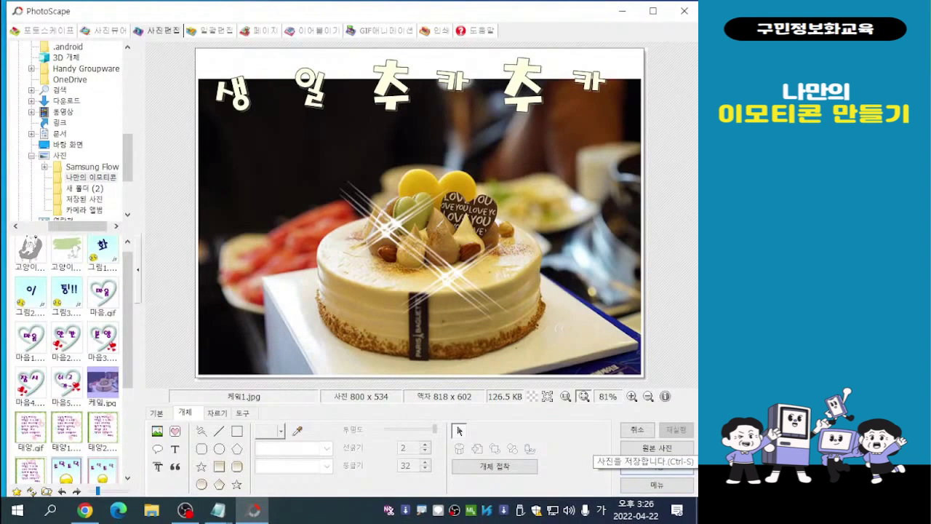
- Save the edited cake photo under the new name 케잌2 as a JPEG in the same folder
click(657, 466)
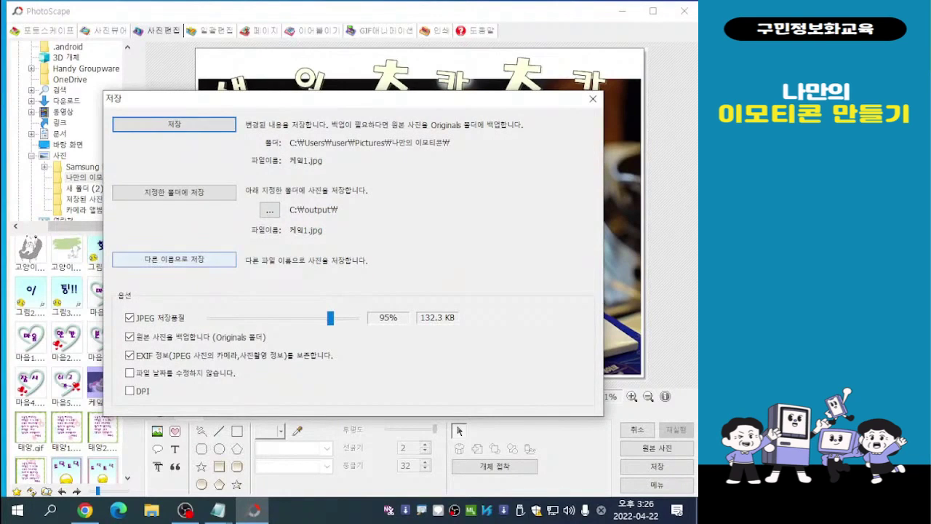
click(186, 259)
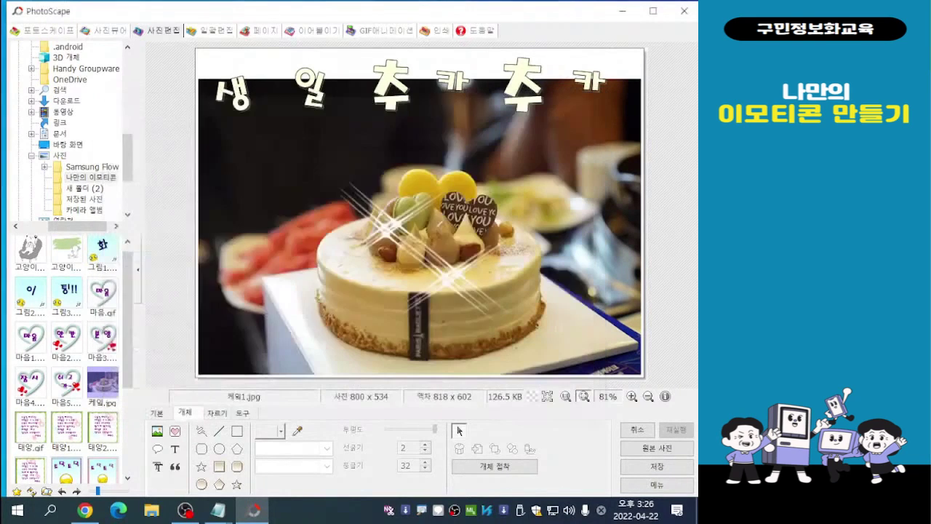
click(177, 279)
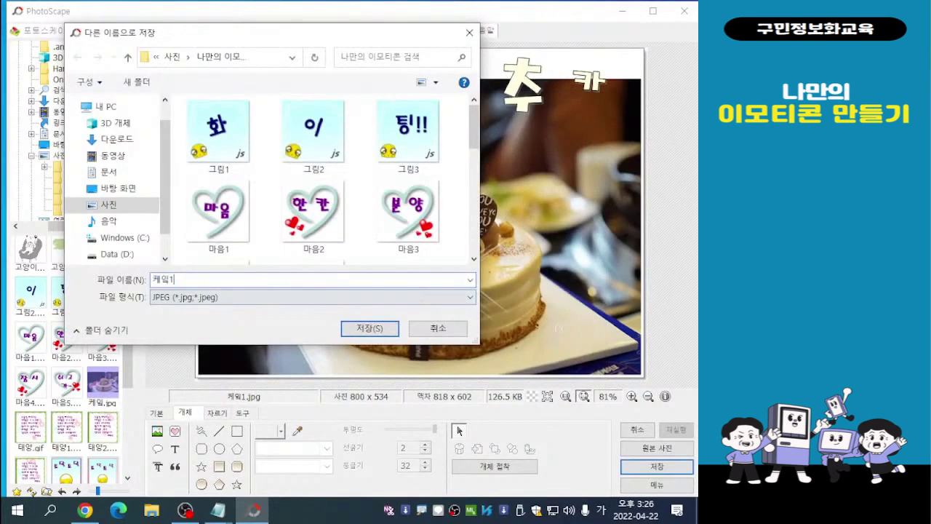
key(BackSpace)
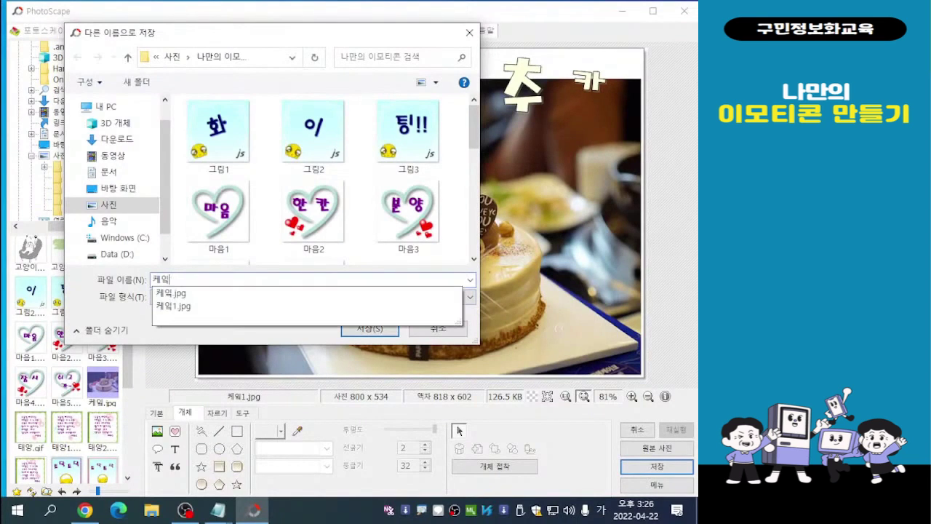
text(2)
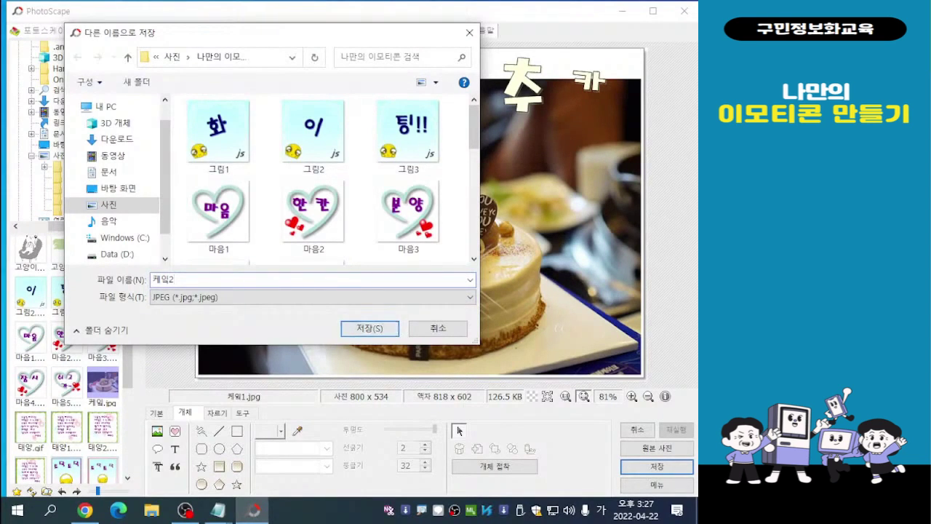
key(Return)
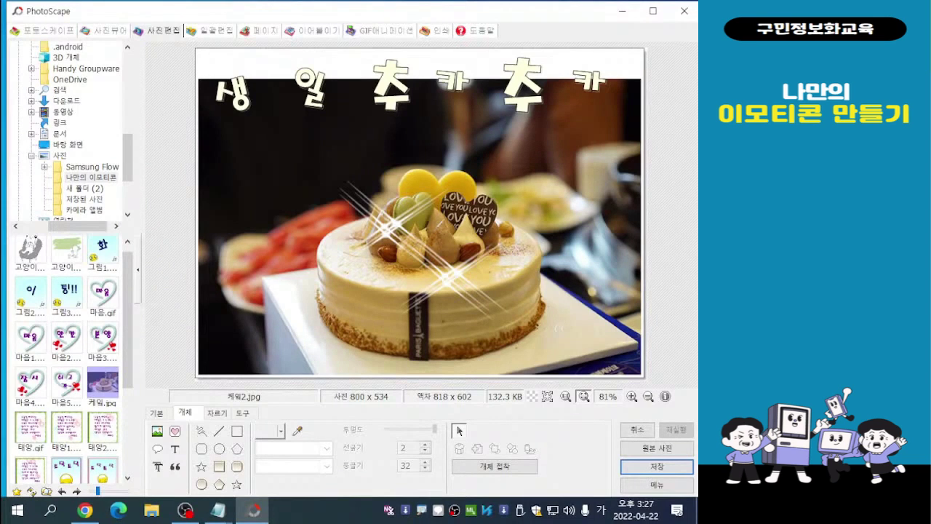
- Tilt 생 clockwise and 일 counterclockwise, reversing the lean of both characters
click(232, 96)
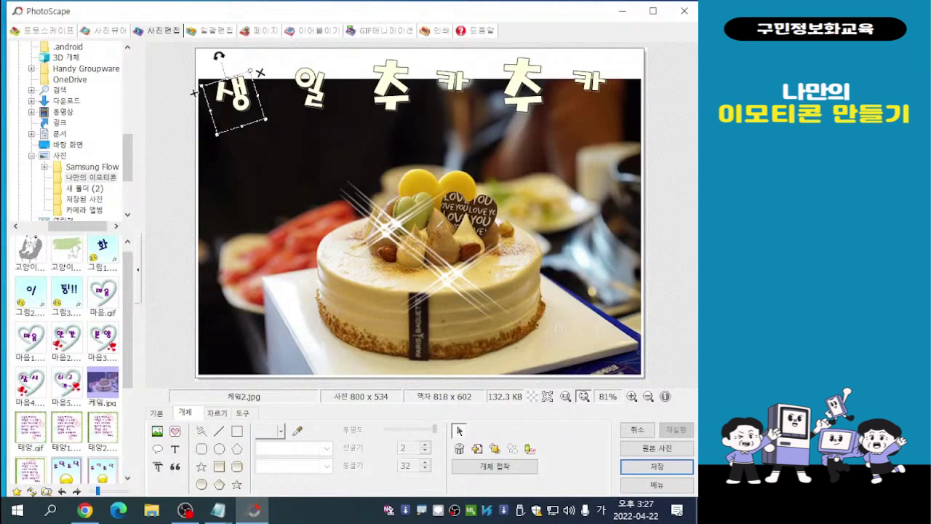
drag(219, 56, 247, 55)
click(309, 90)
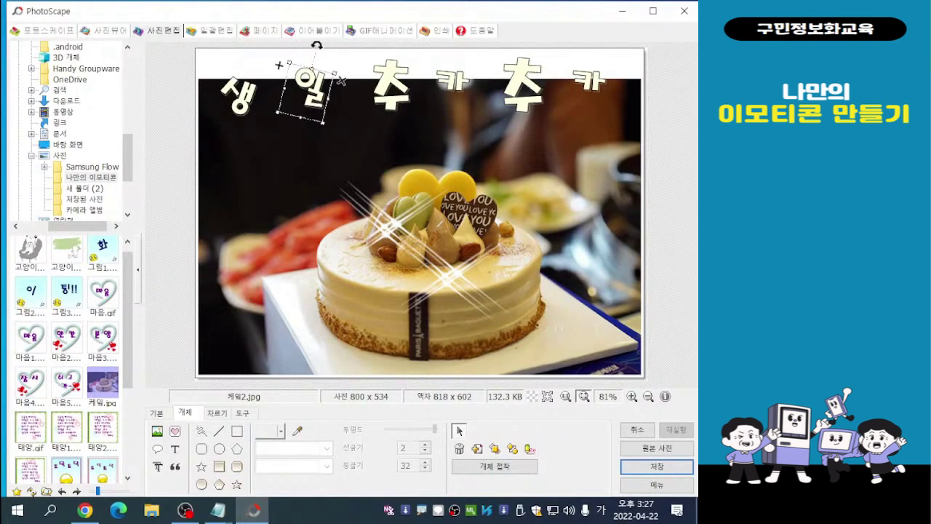
drag(317, 45, 286, 48)
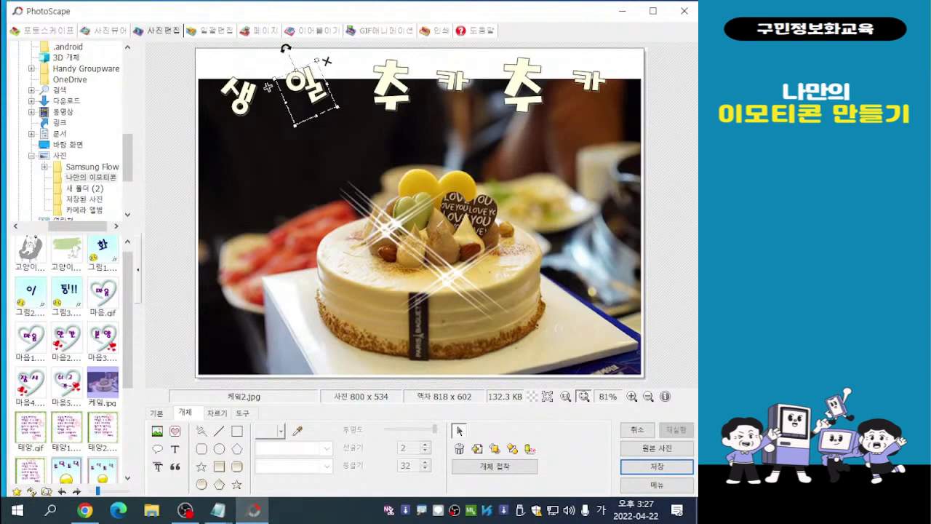
- Shrink both 추 characters slightly and enlarge the 카 between them to about twice its size, centring it between them
click(392, 85)
drag(428, 153, 412, 135)
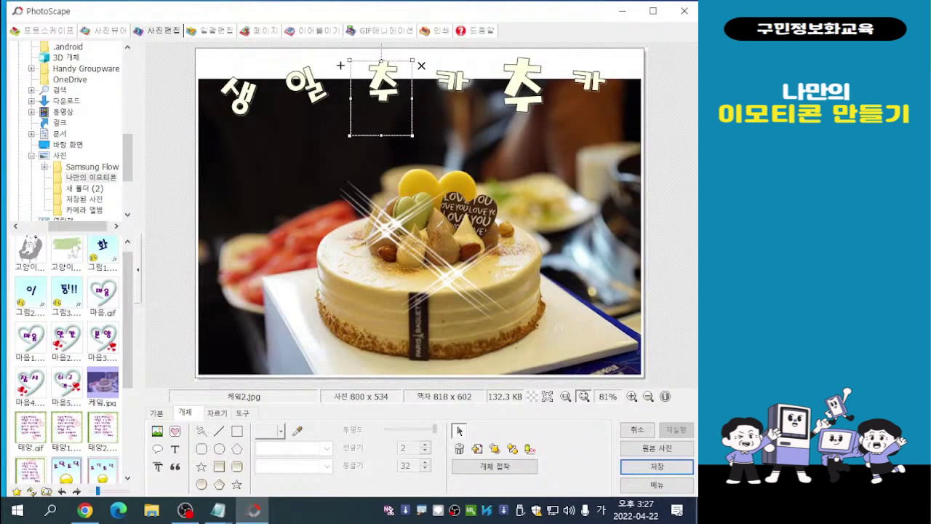
click(451, 80)
drag(476, 120, 520, 165)
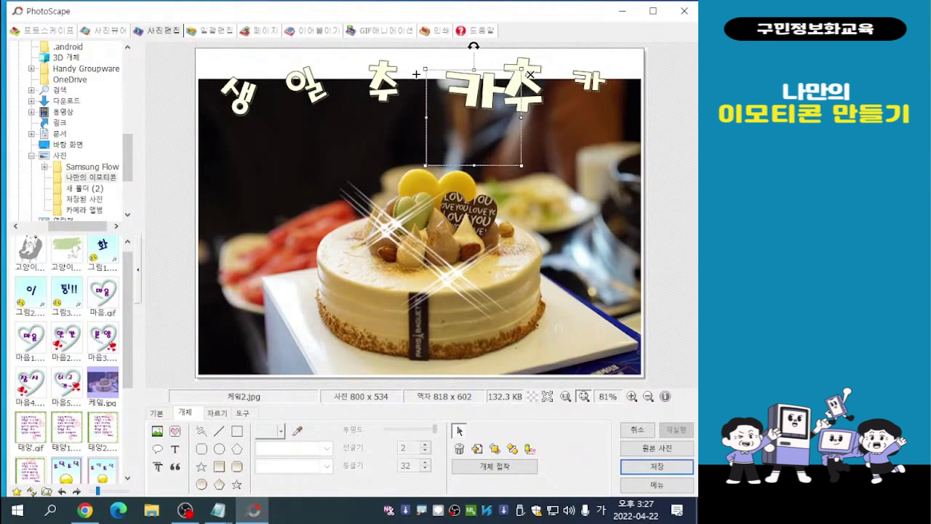
drag(416, 75, 394, 77)
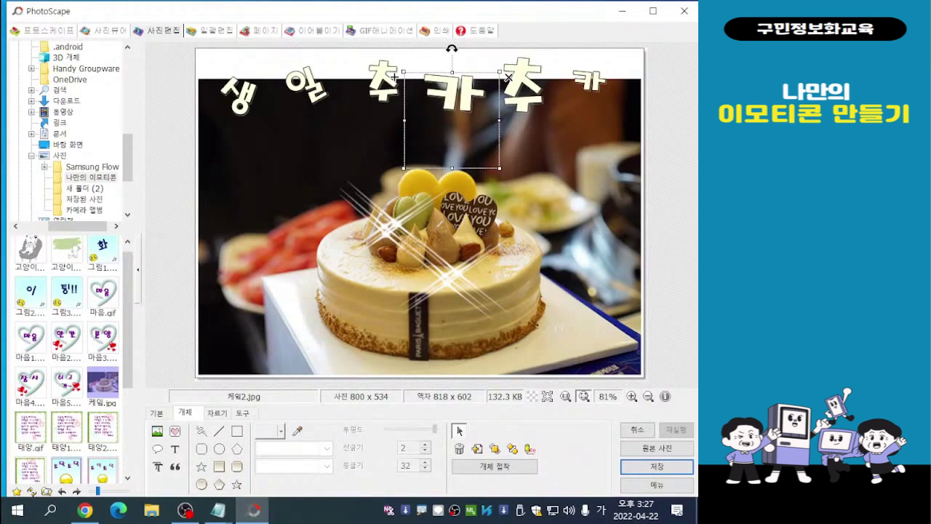
click(468, 63)
mouse_move(468, 63)
mouse_down()
mouse_move(485, 82)
mouse_move(484, 73)
mouse_up()
- Enlarge the last 카 to about twice its size, shift it left, tilt it slightly clockwise, and deselect it
click(553, 74)
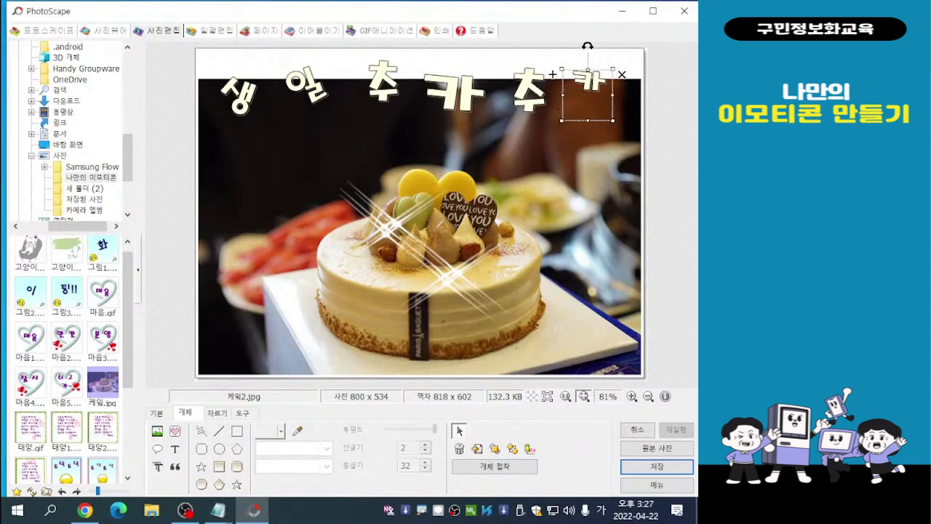
drag(613, 121, 666, 175)
drag(553, 75, 525, 77)
drag(587, 49, 595, 51)
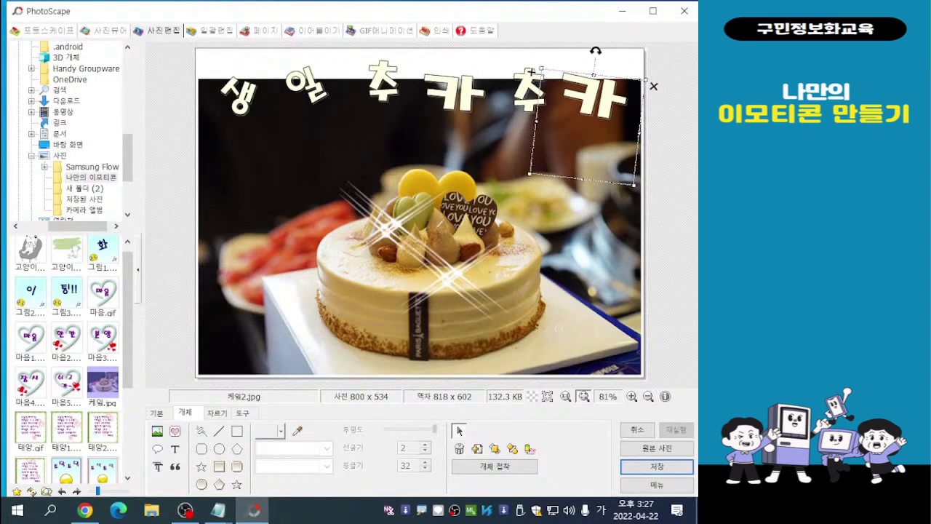
drag(531, 70, 528, 69)
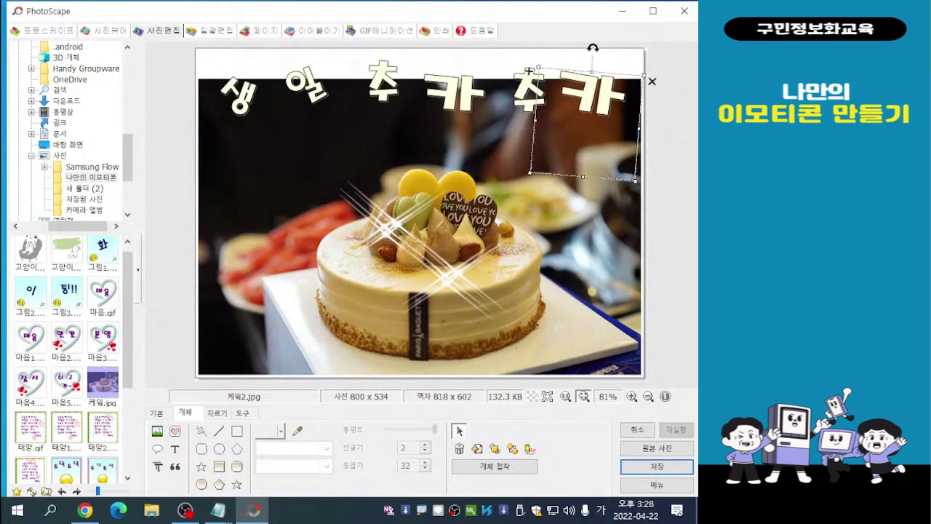
key(Escape)
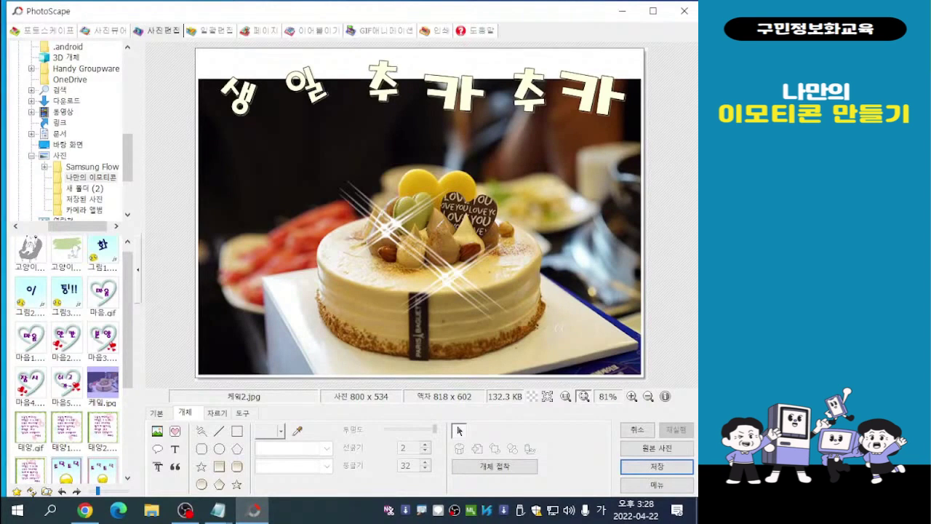
- Duplicate the sparkle on the cake's front upper edge, place the copy slightly higher at the cake's right edge, and deselect it
click(449, 204)
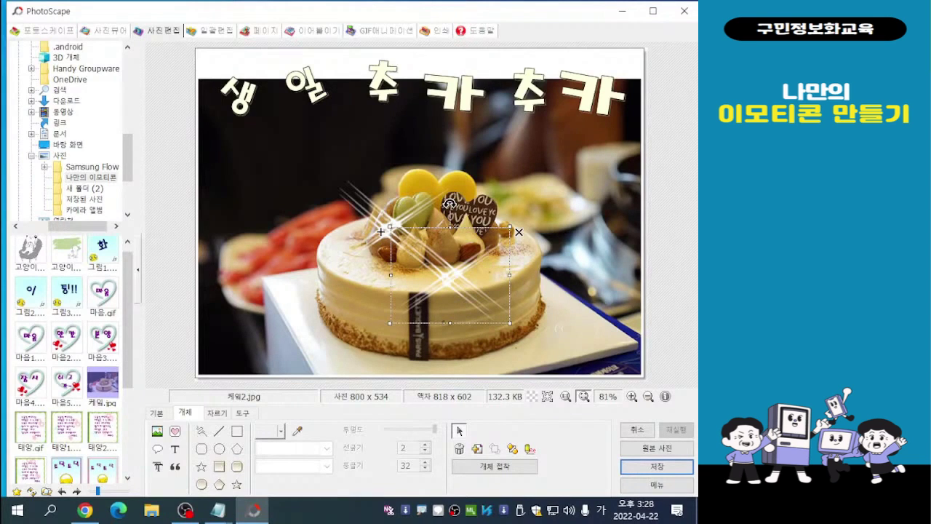
drag(450, 204, 558, 204)
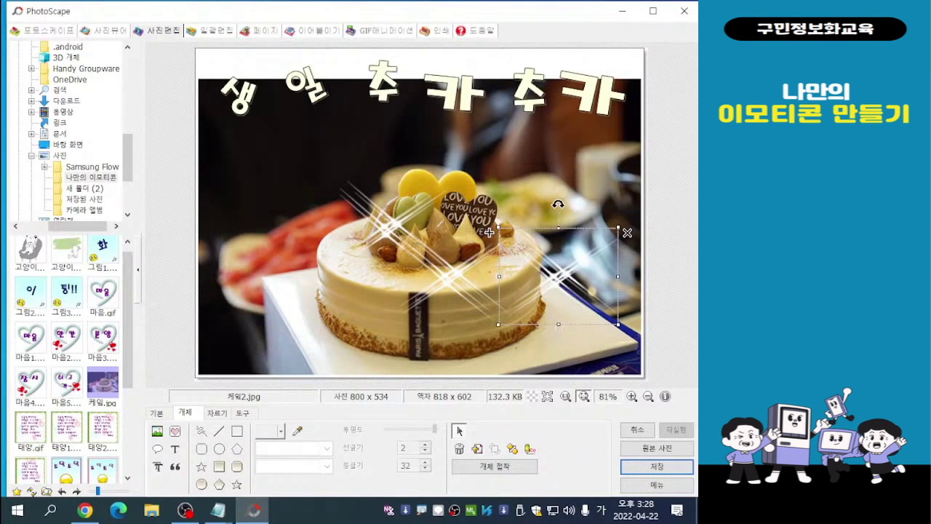
mouse_move(218, 510)
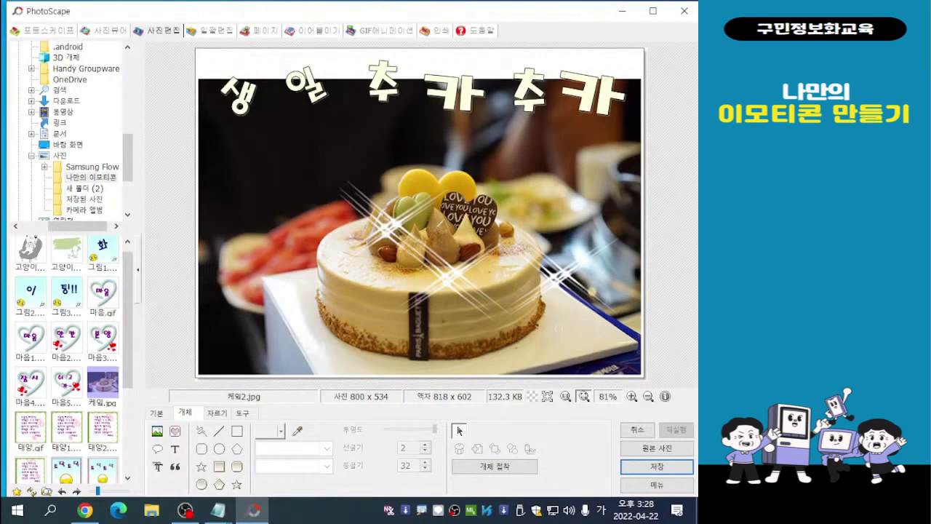
drag(558, 277, 553, 265)
mouse_move(483, 220)
mouse_down()
mouse_move(480, 209)
mouse_move(490, 220)
mouse_up()
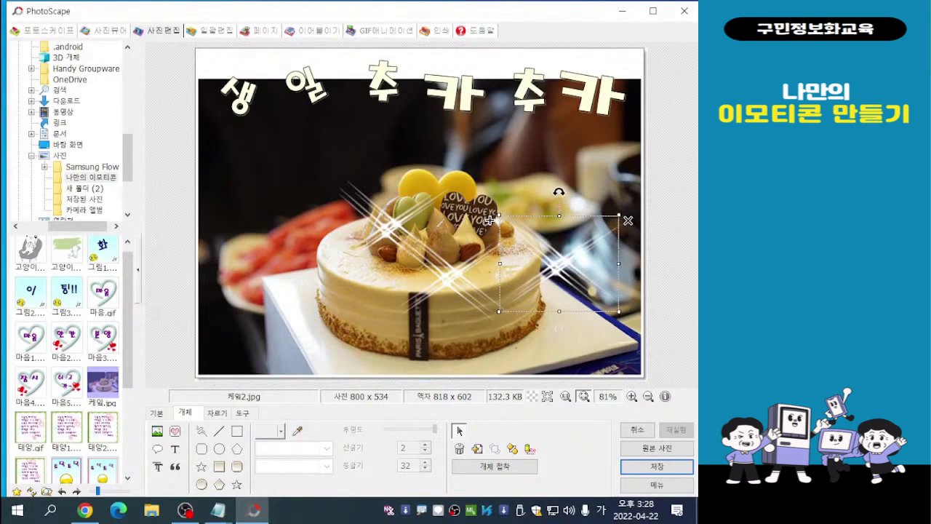
click(559, 329)
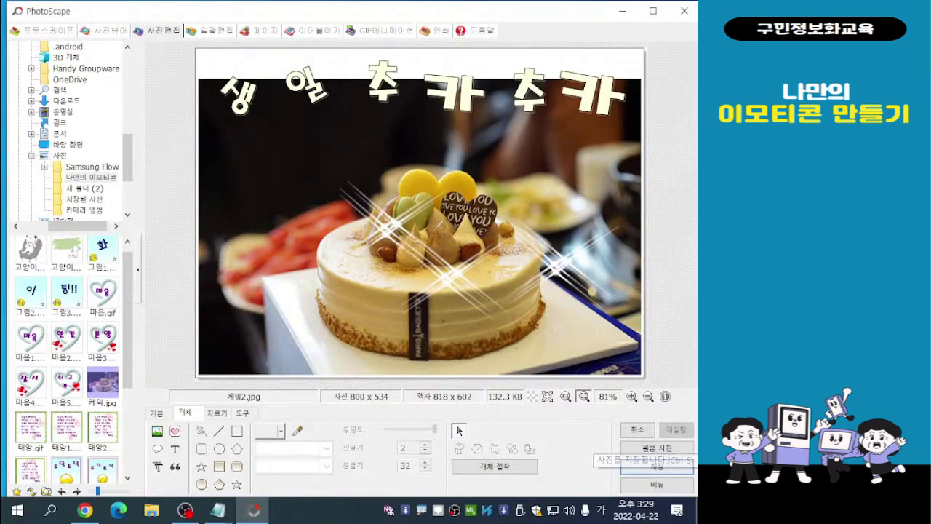
- Save the edited cake photo under the new name 케잌3 as a JPEG in the same folder
click(655, 466)
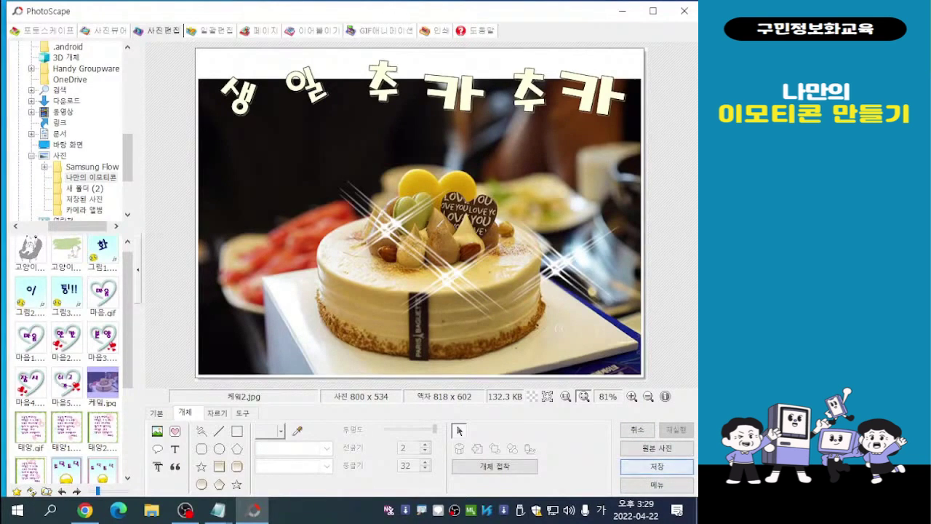
click(655, 467)
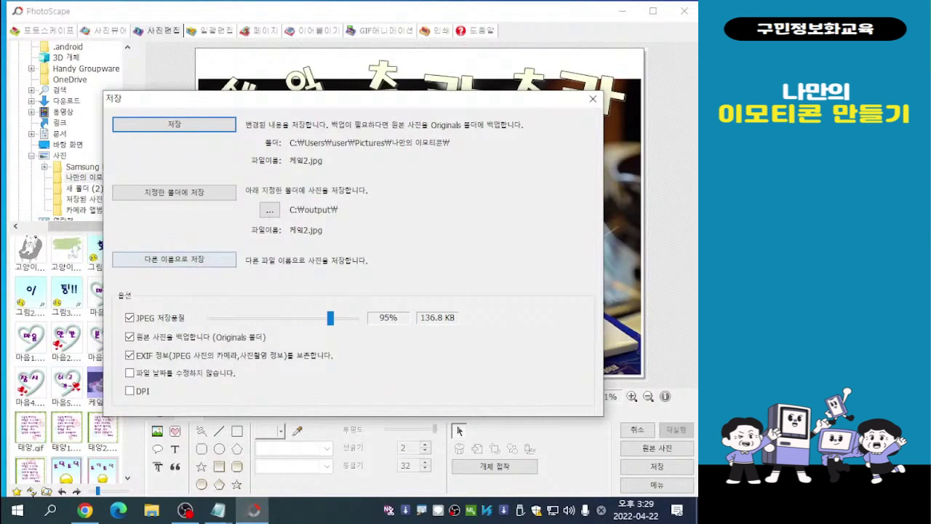
click(174, 259)
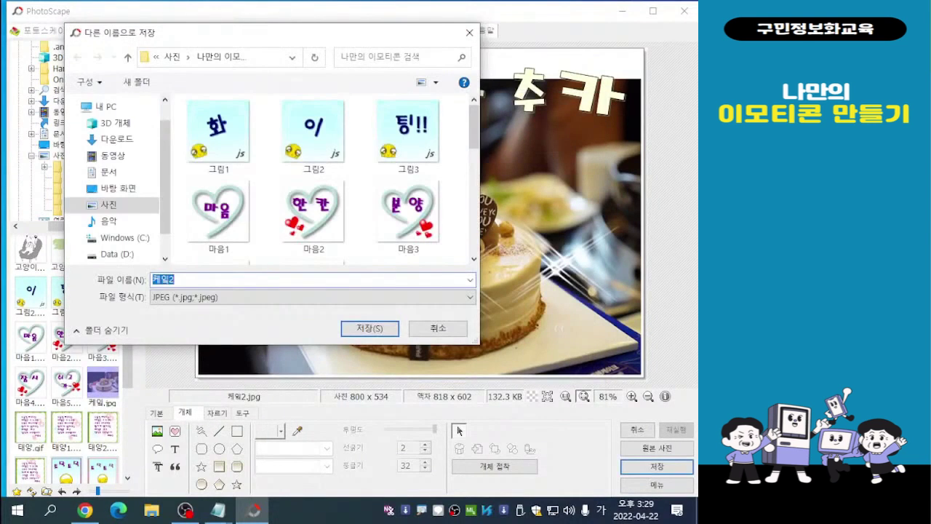
key(End)
key(BackSpace)
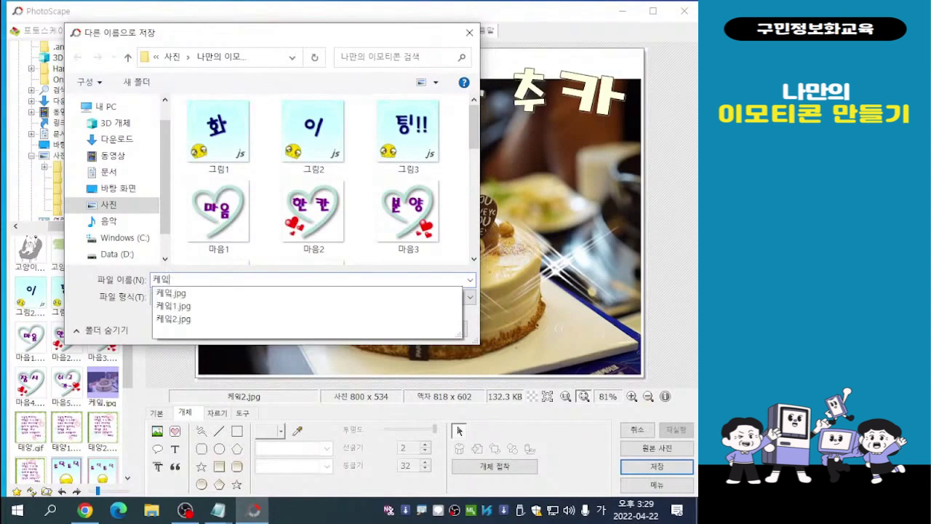
text(3)
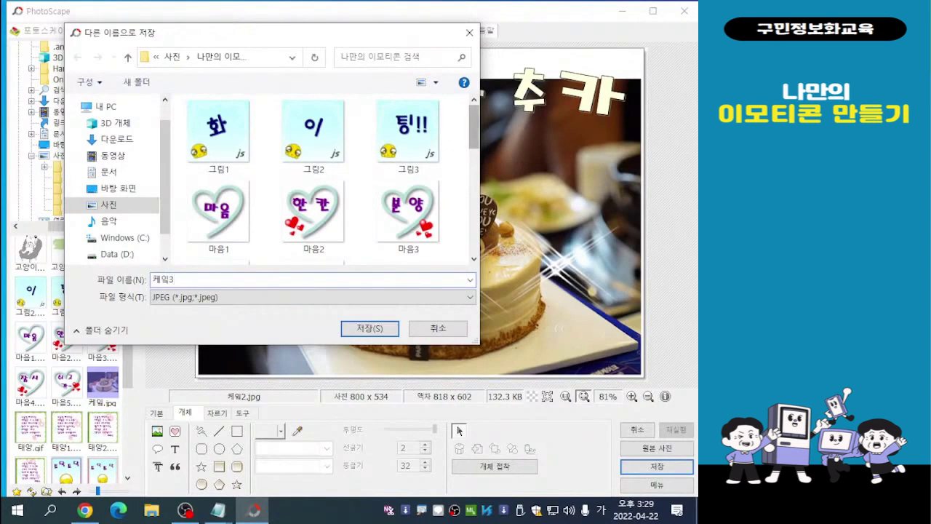
scroll(326, 178, down, 1)
scroll(326, 178, down, 1)
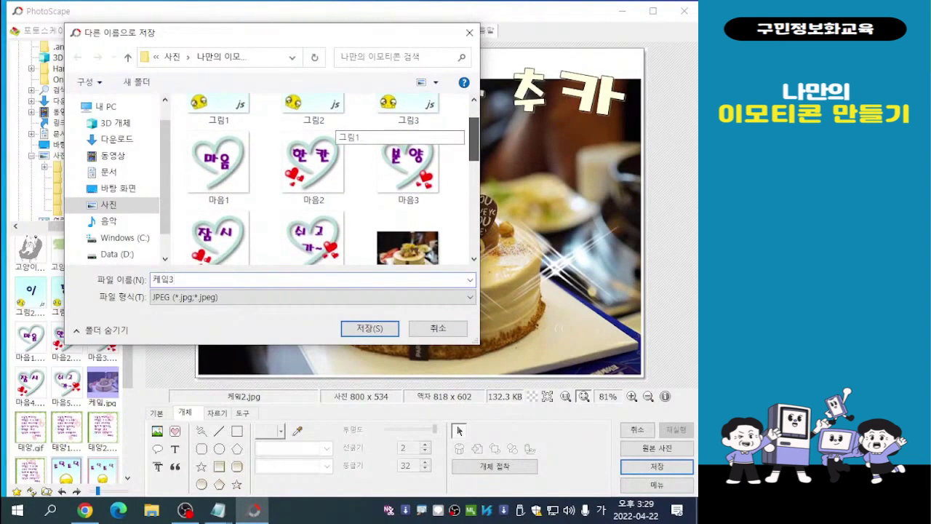
scroll(326, 179, down, 1)
scroll(331, 131, up, 3)
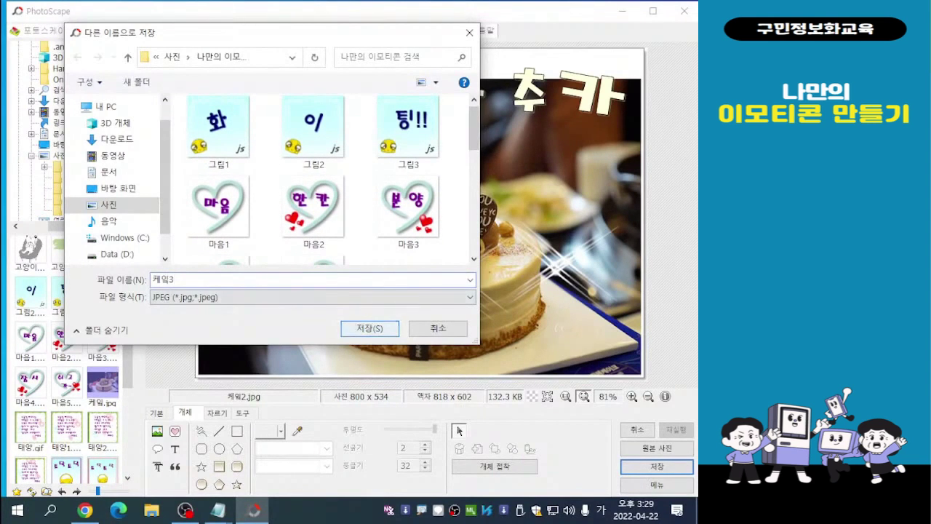
key(Return)
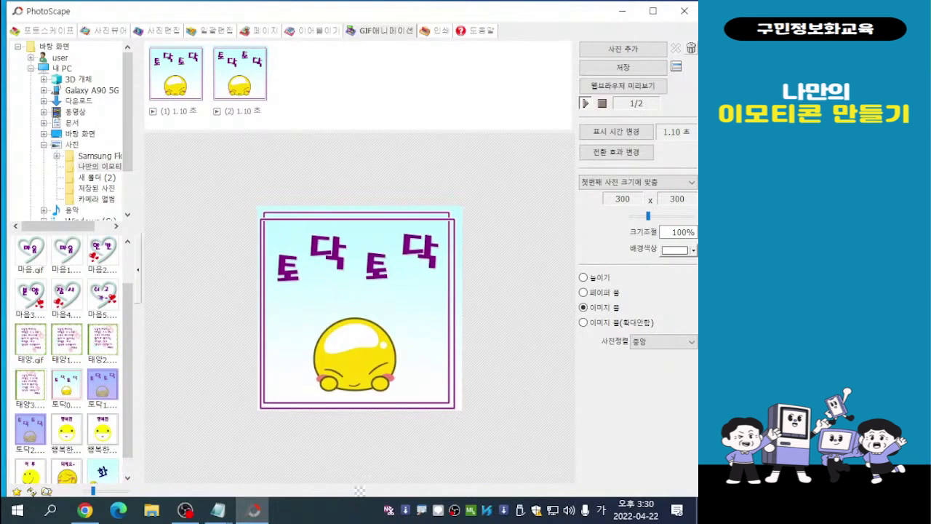
- Remove all 토닥 frames from the GIF animation and reload the images of the 나만의 이모티콘 folder
click(691, 48)
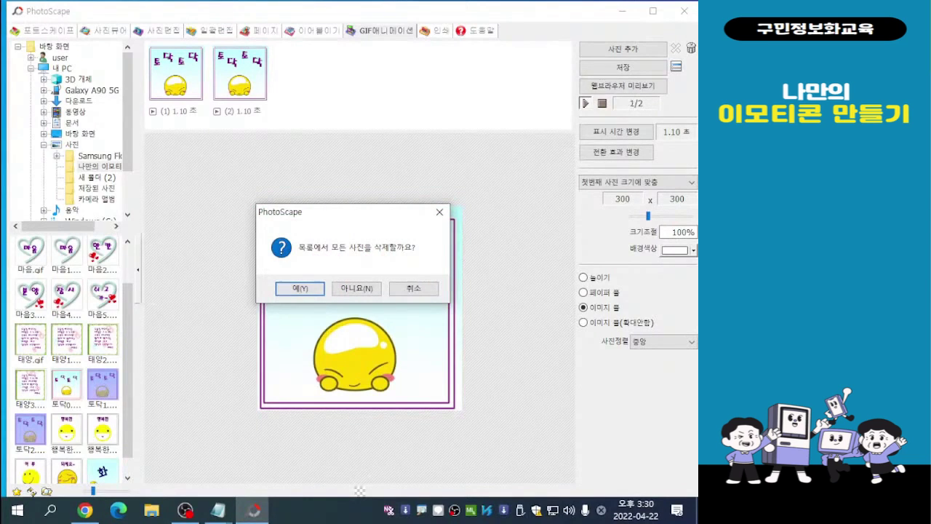
key(Return)
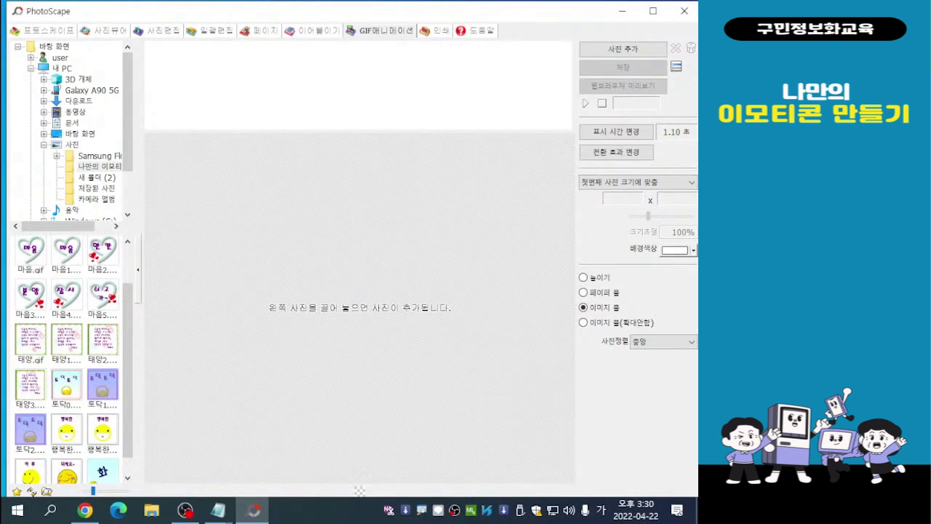
drag(128, 371, 128, 335)
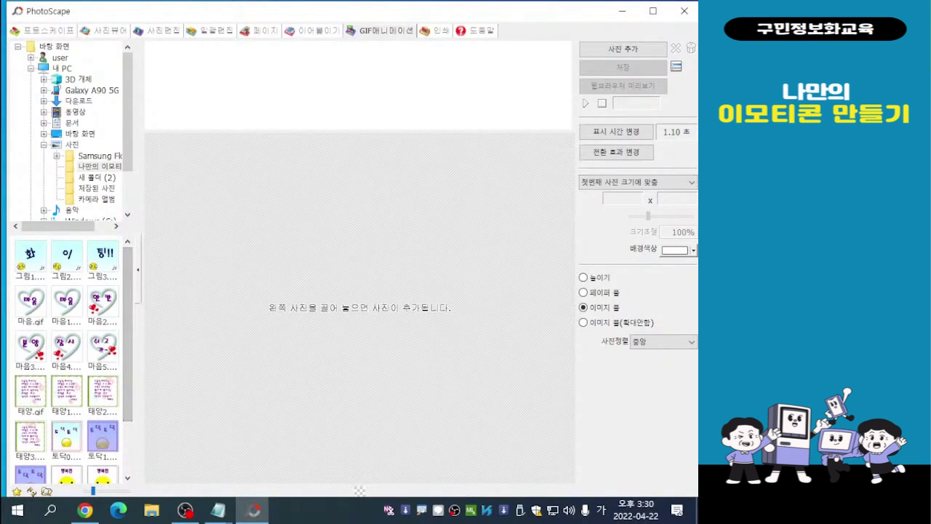
click(99, 167)
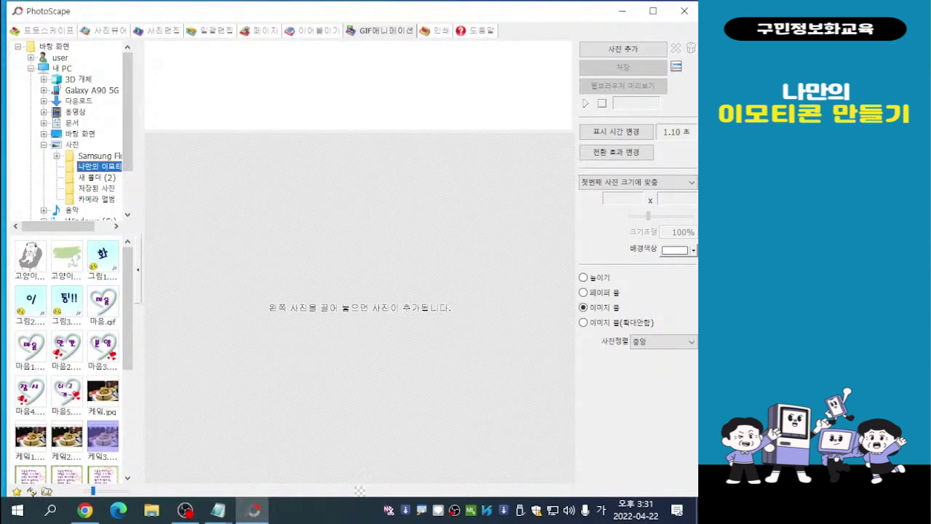
drag(128, 320, 128, 338)
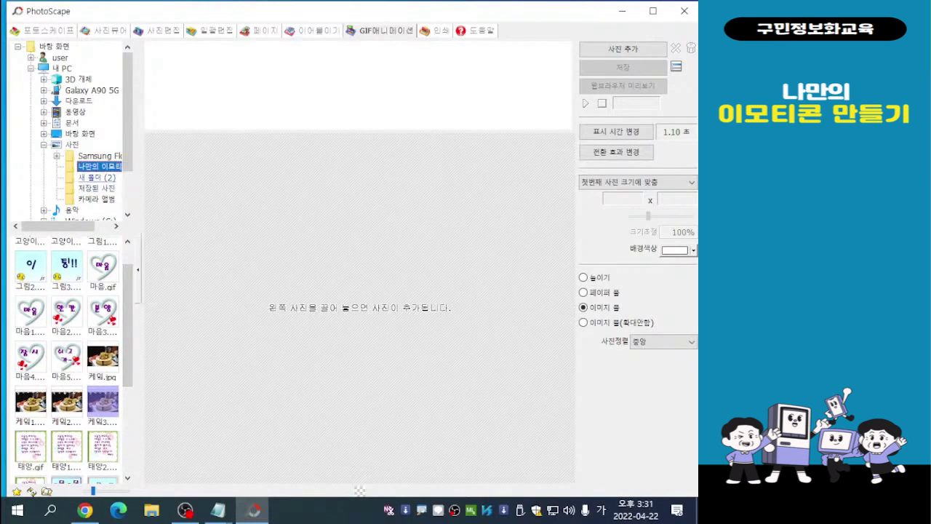
click(99, 167)
- Add the images 케잌1, 케잌2 and 케잌3 together as frames of the GIF animation
click(31, 402)
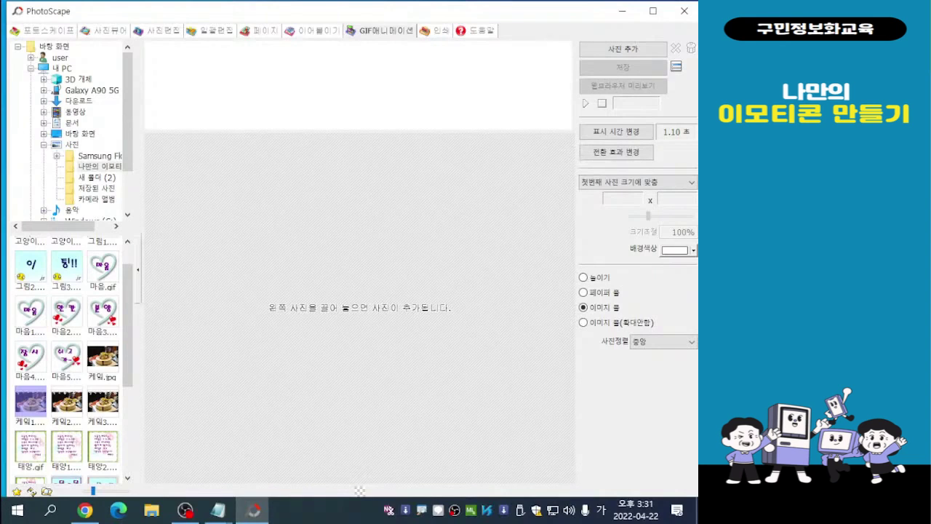
shift+click(102, 402)
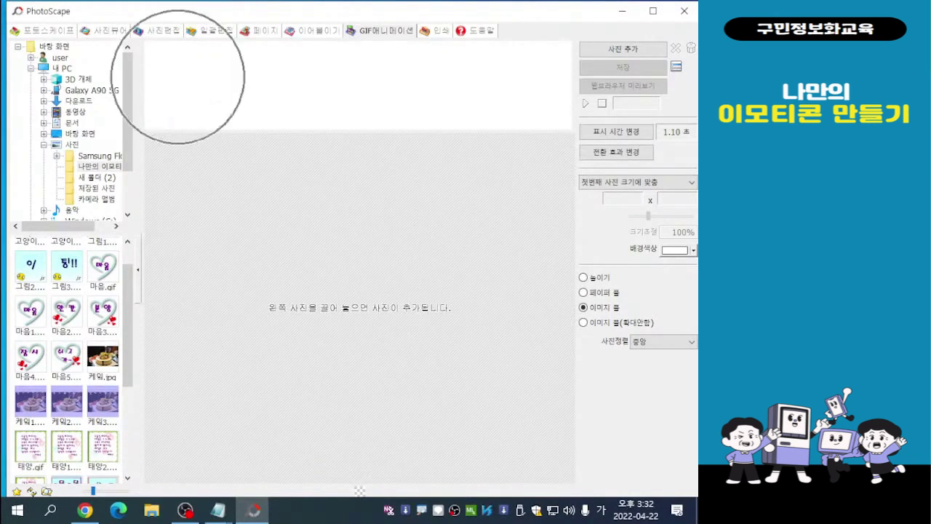
drag(66, 402, 360, 307)
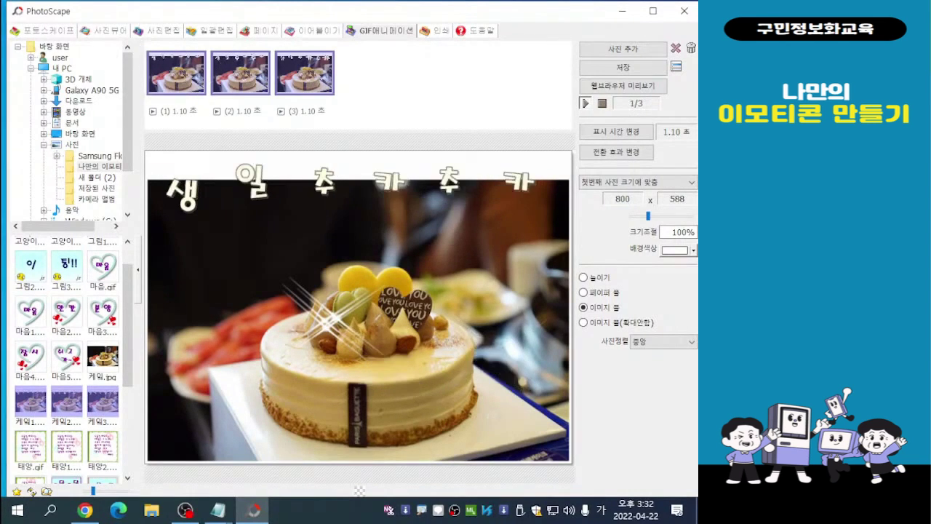
- Return to the photo editor and delete all three sparkles from the cake photo
click(161, 31)
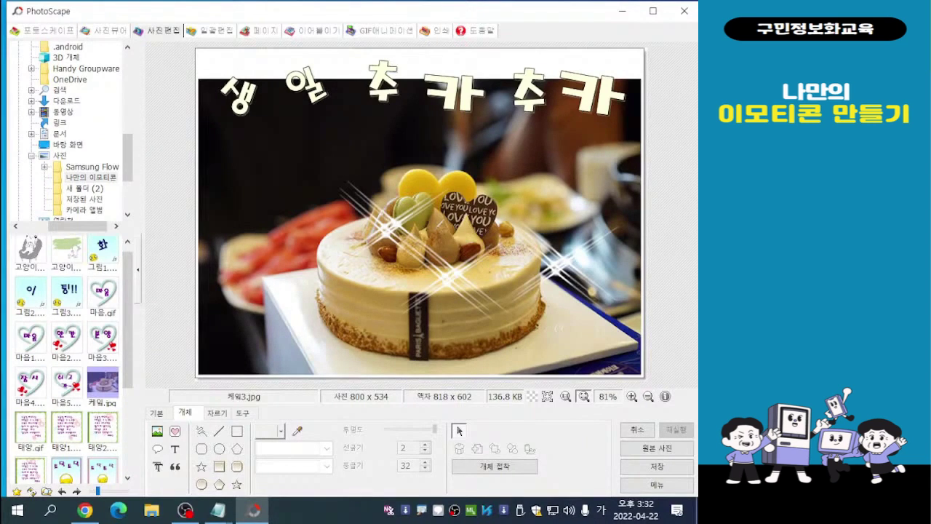
click(450, 276)
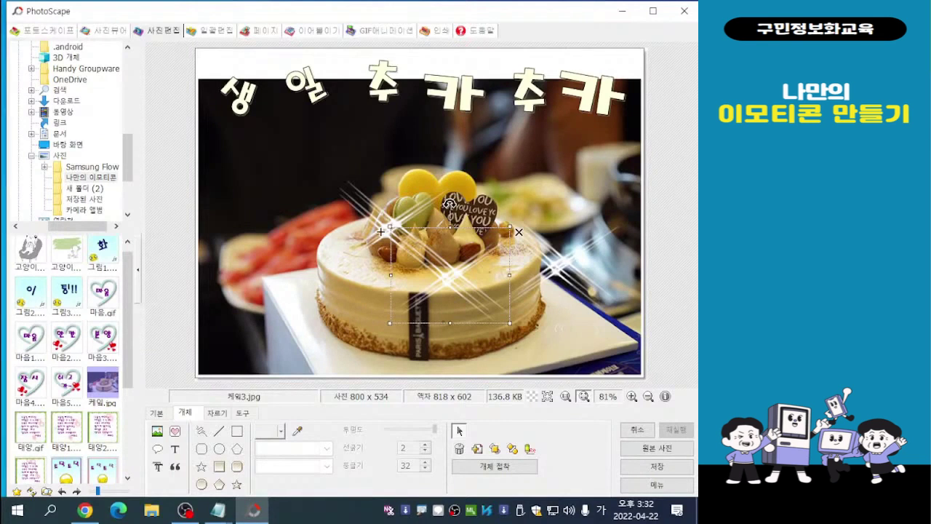
drag(450, 276, 389, 228)
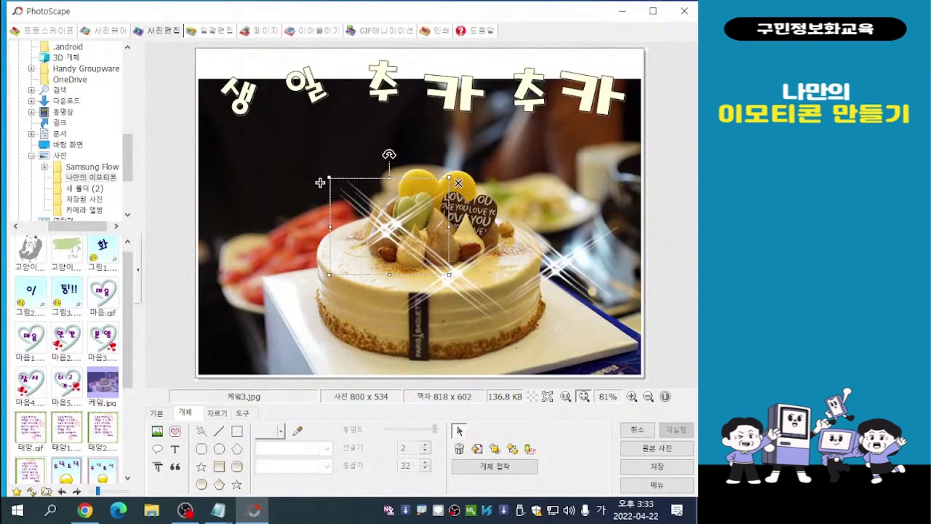
key(Delete)
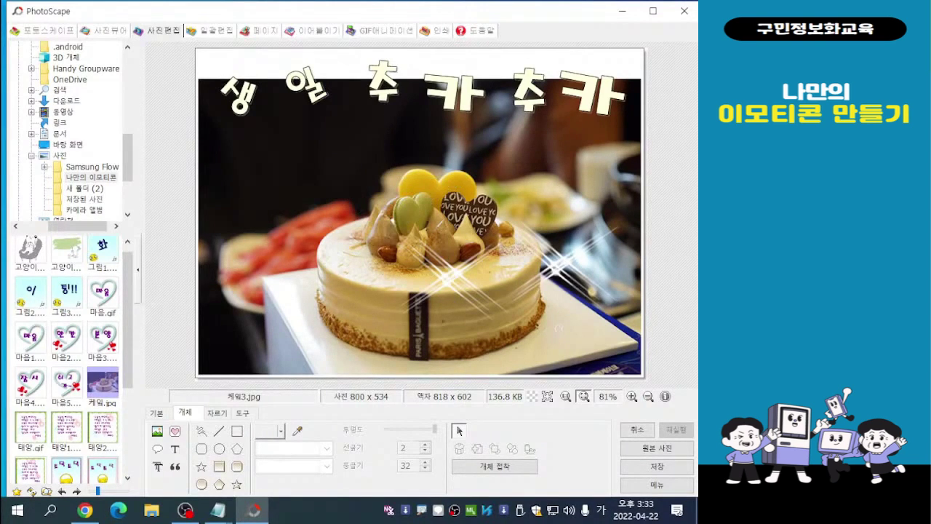
click(449, 205)
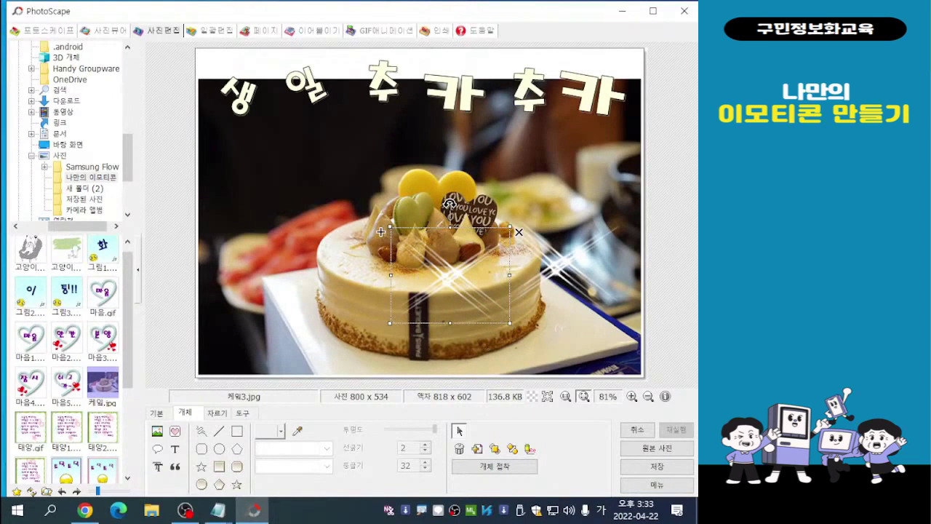
key(Delete)
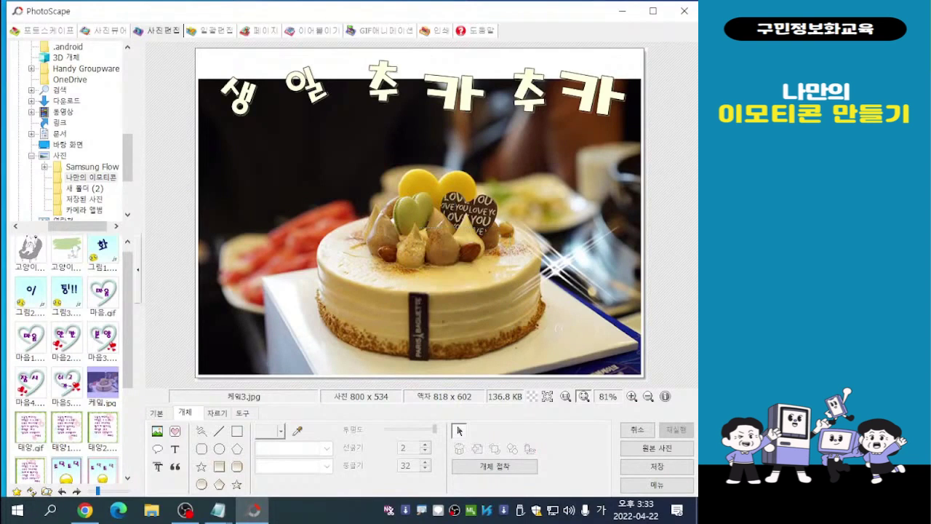
click(491, 219)
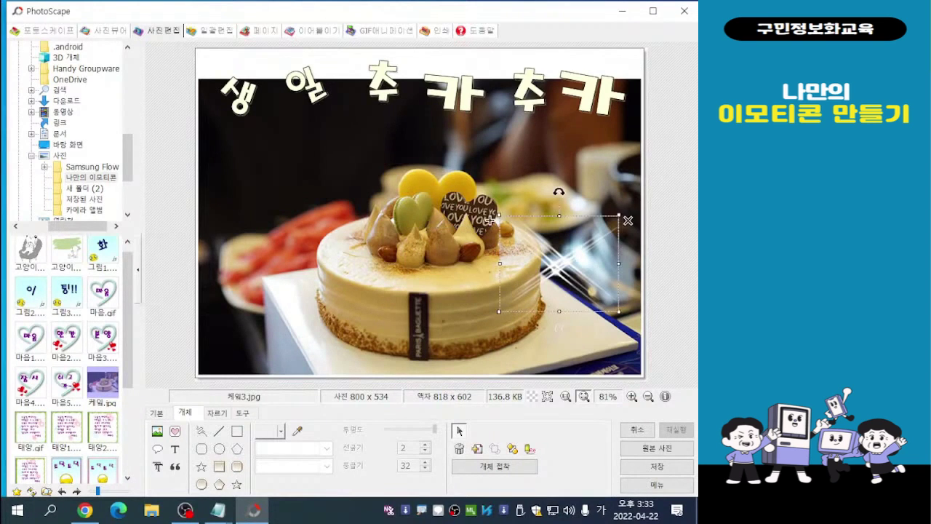
key(Delete)
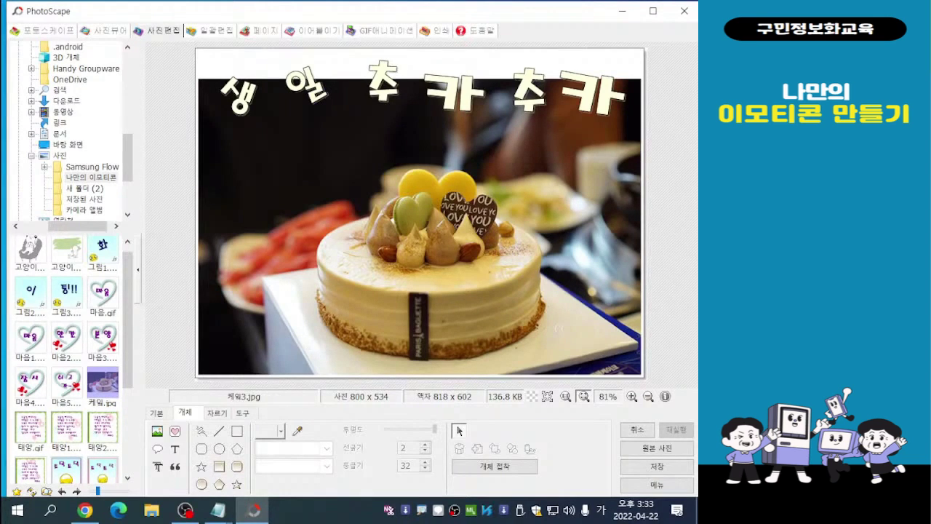
- Enlarge the letters 생 and 일 at the start of the birthday text above the cake
click(238, 97)
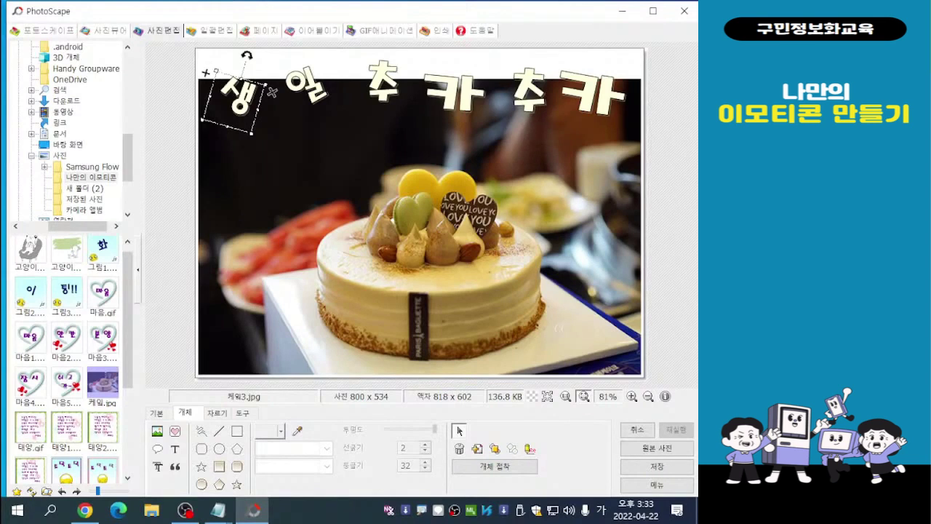
drag(272, 91, 301, 93)
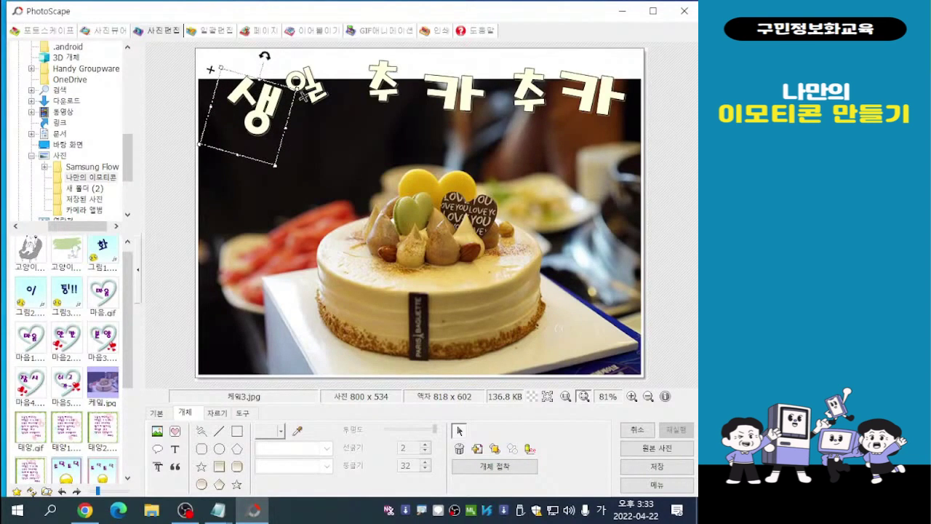
click(301, 91)
drag(337, 107, 380, 138)
click(267, 89)
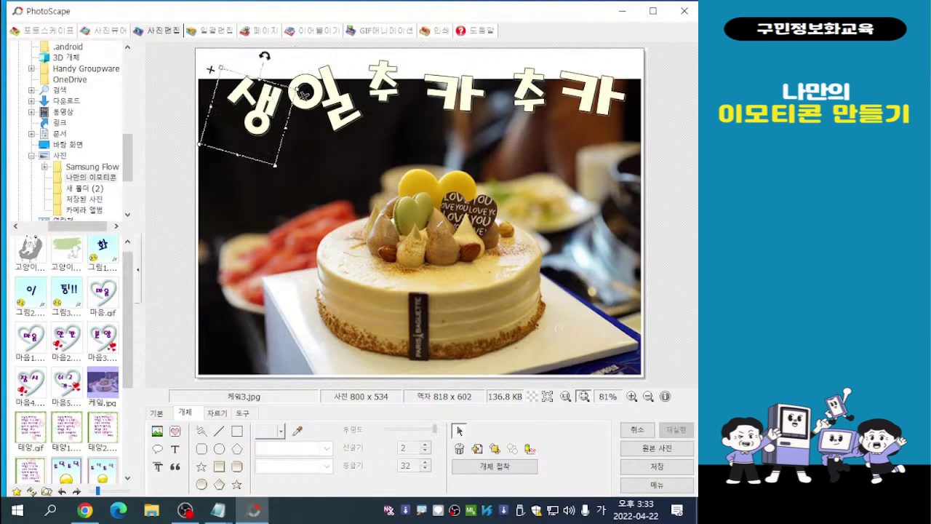
drag(303, 93, 307, 97)
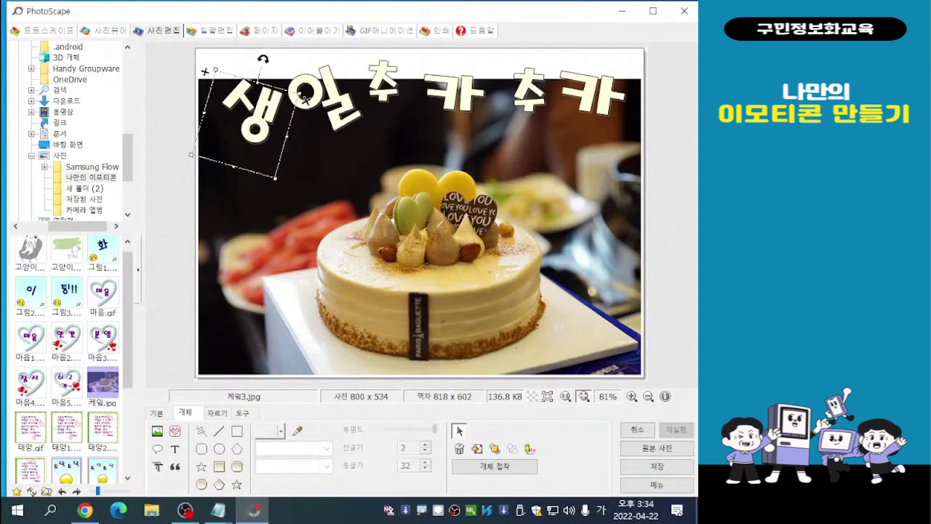
- Tilt the first 추 clockwise and shift it and the 카 beside it slightly to the right
click(381, 87)
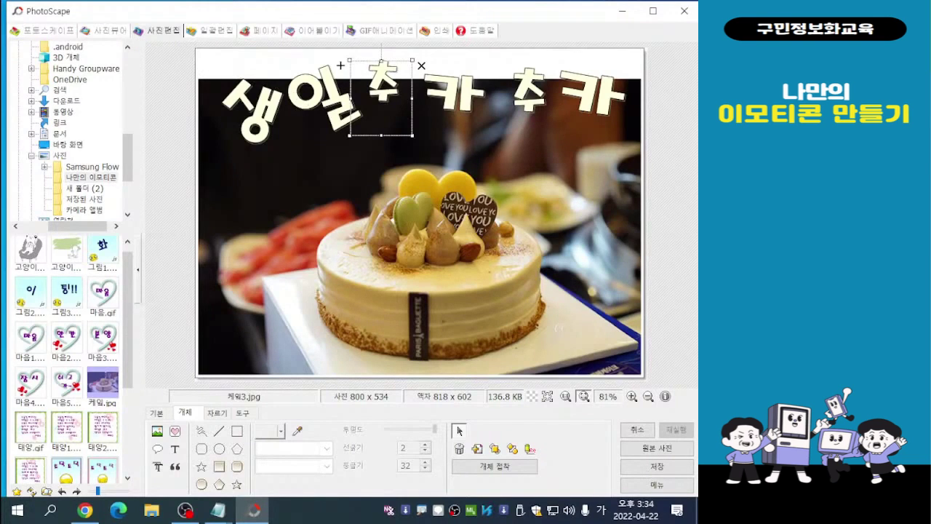
click(454, 94)
drag(394, 76, 386, 96)
drag(384, 51, 404, 56)
drag(392, 100, 457, 95)
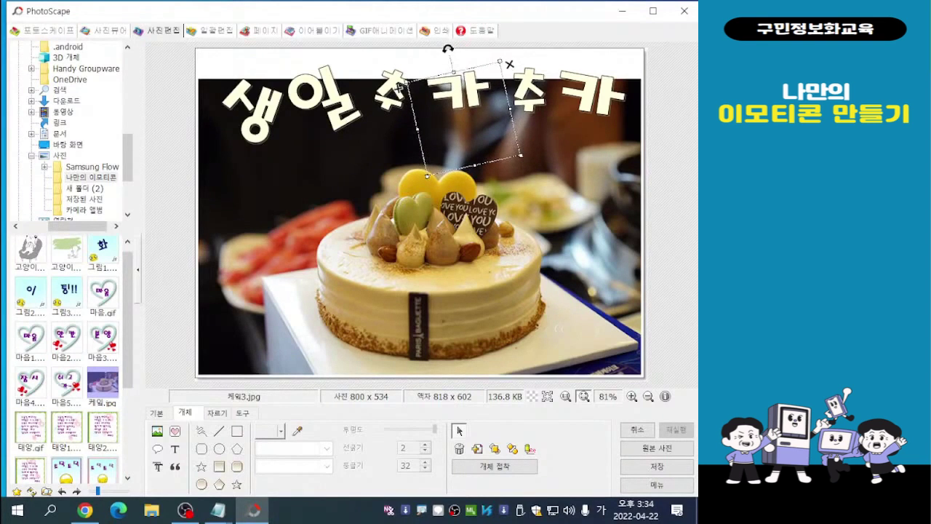
click(400, 86)
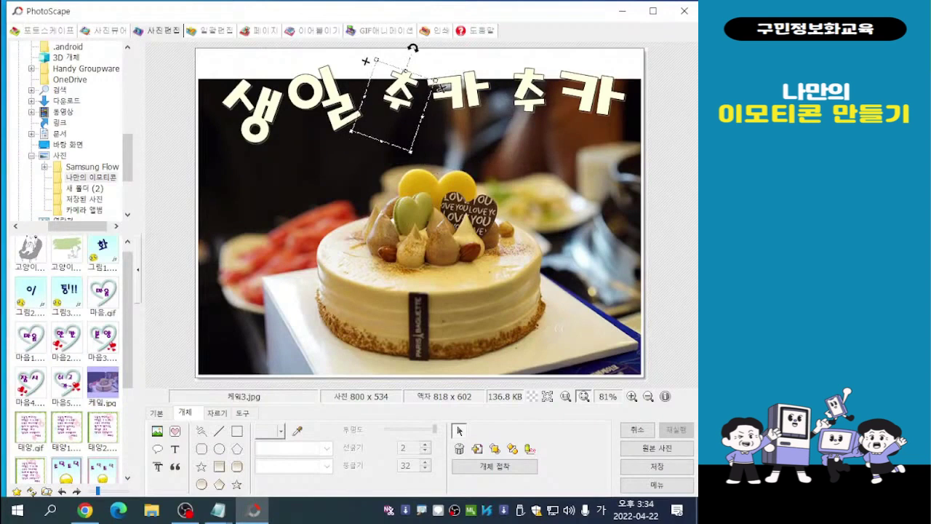
- Shrink the last 카 slightly, nudge the second 추 left, tilt it counterclockwise, and deselect the letters
click(527, 96)
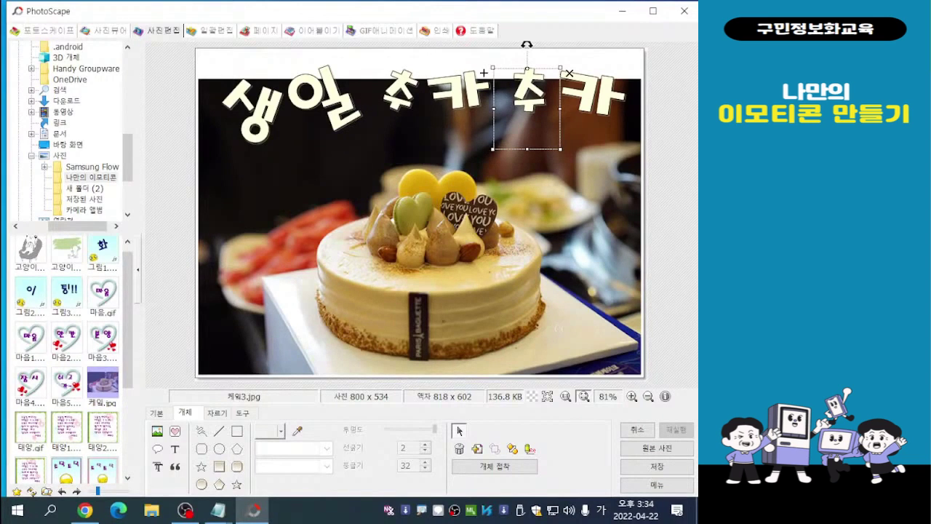
click(529, 71)
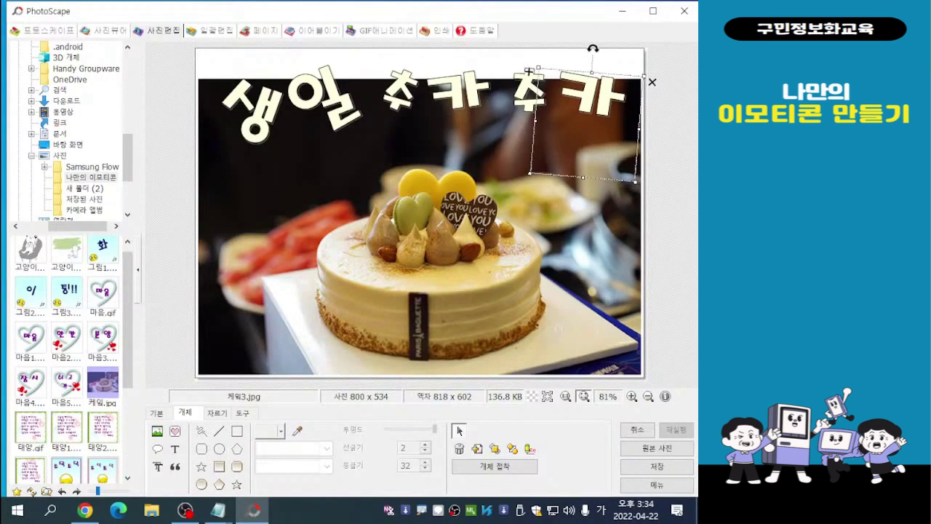
drag(635, 181, 620, 166)
click(527, 94)
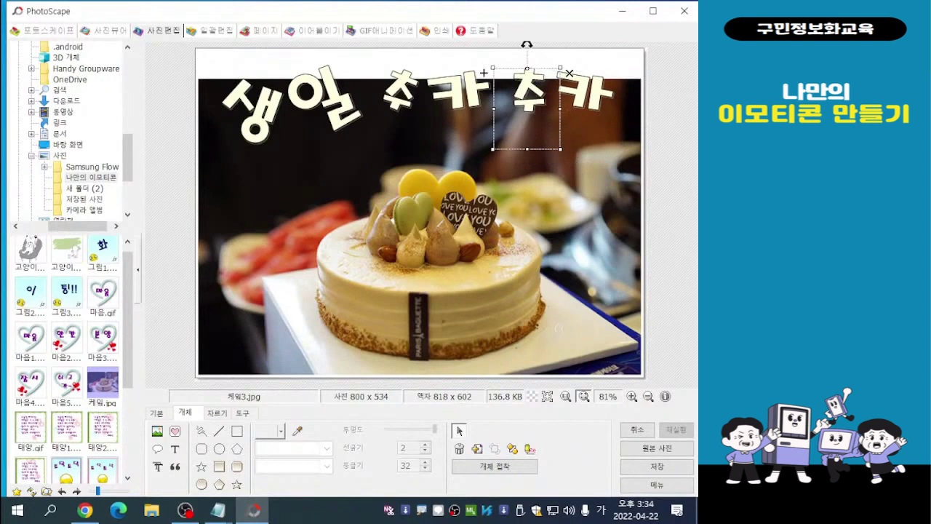
drag(528, 94, 521, 94)
drag(521, 44, 513, 45)
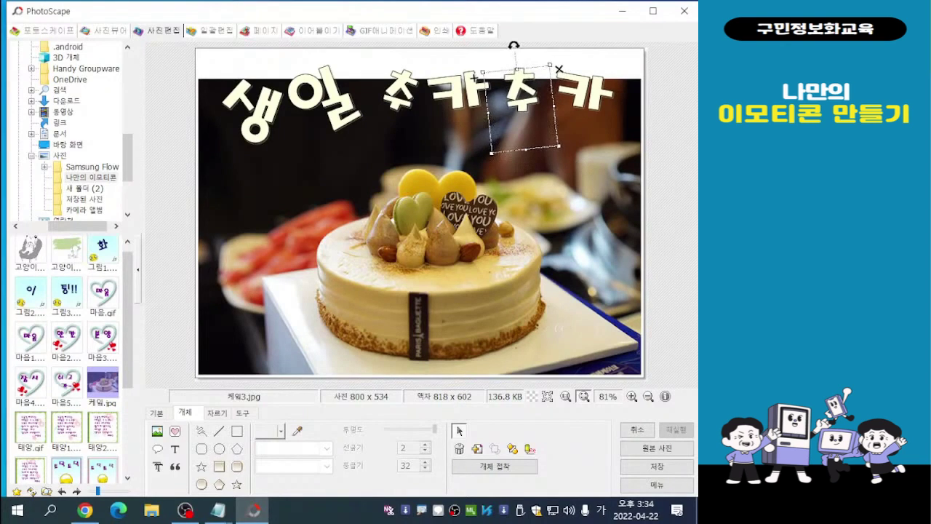
click(586, 94)
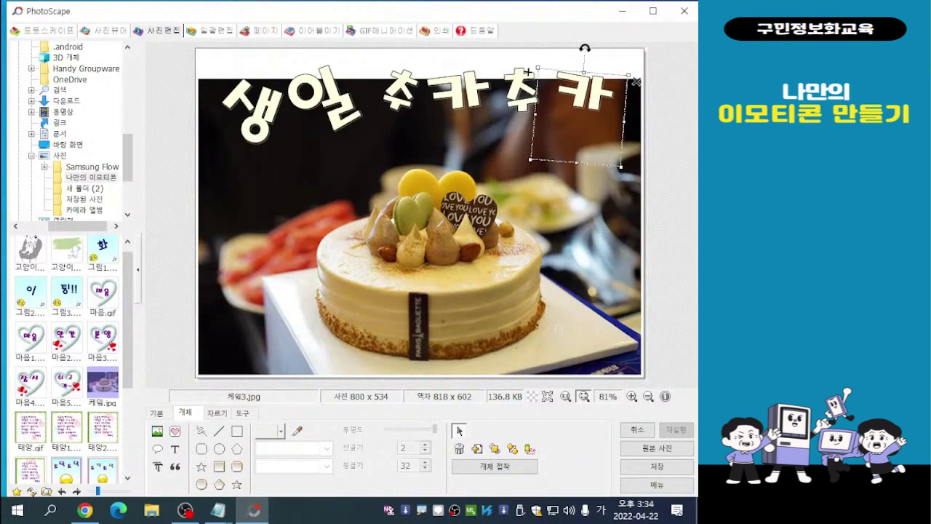
click(559, 329)
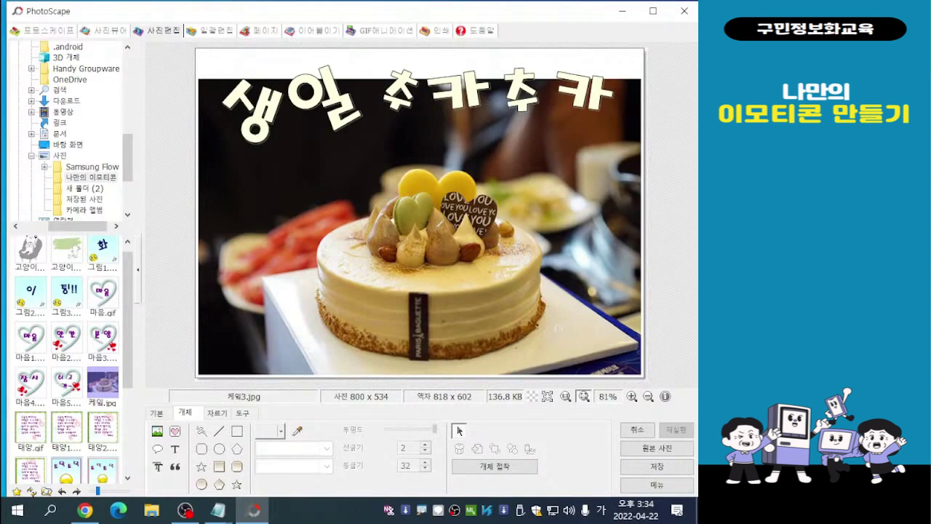
- Enlarge 생 and 일 further, space them apart by moving 일 toward the first 추, and deselect them
click(285, 106)
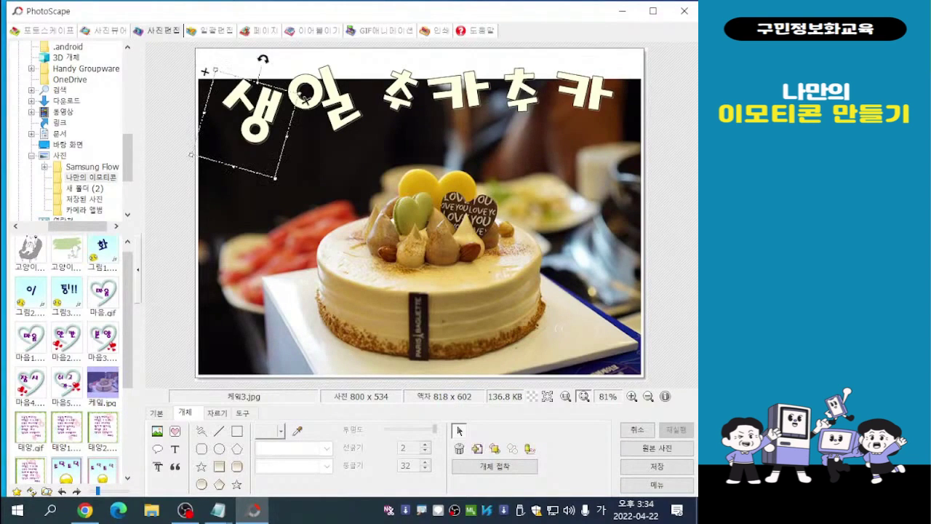
drag(305, 97, 329, 108)
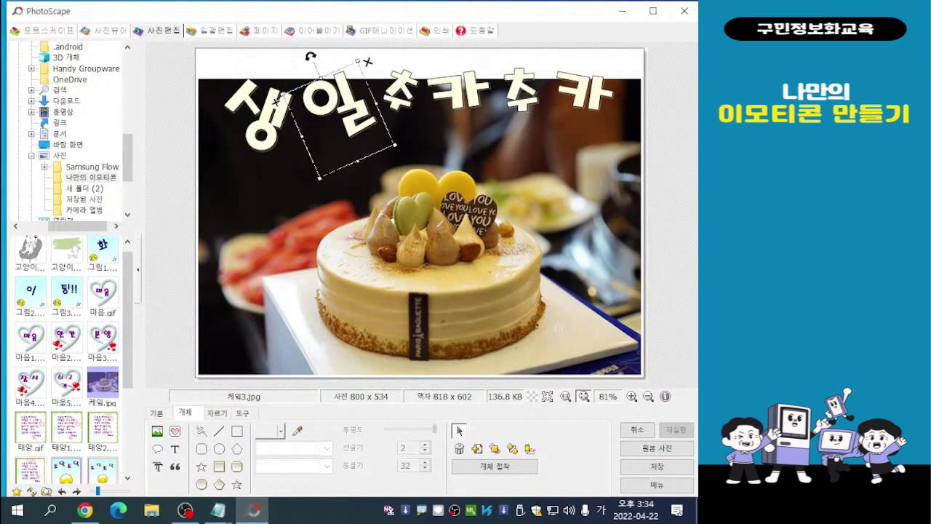
drag(395, 144, 406, 153)
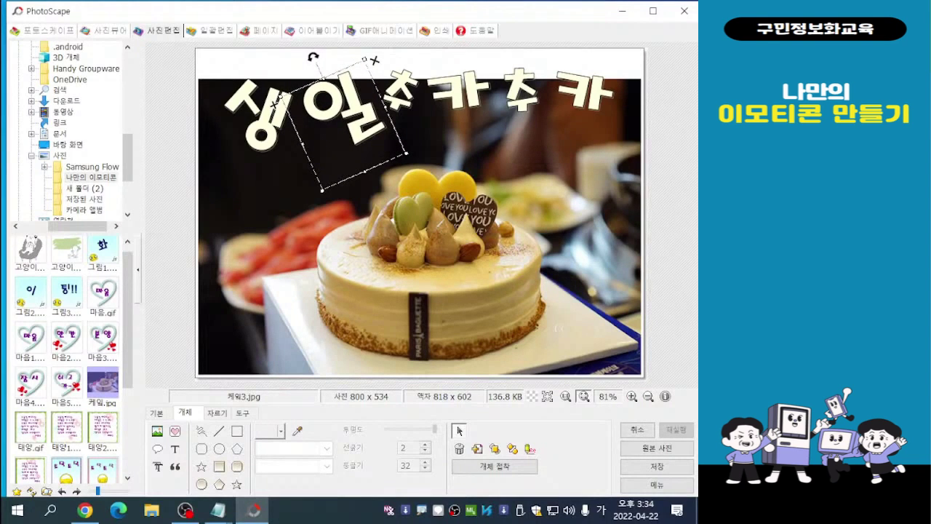
drag(338, 109, 340, 106)
click(277, 102)
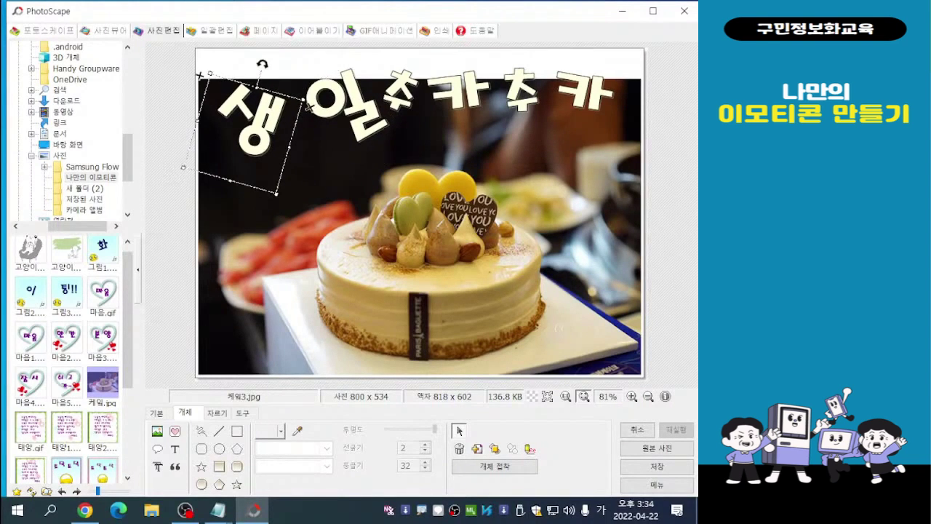
click(308, 107)
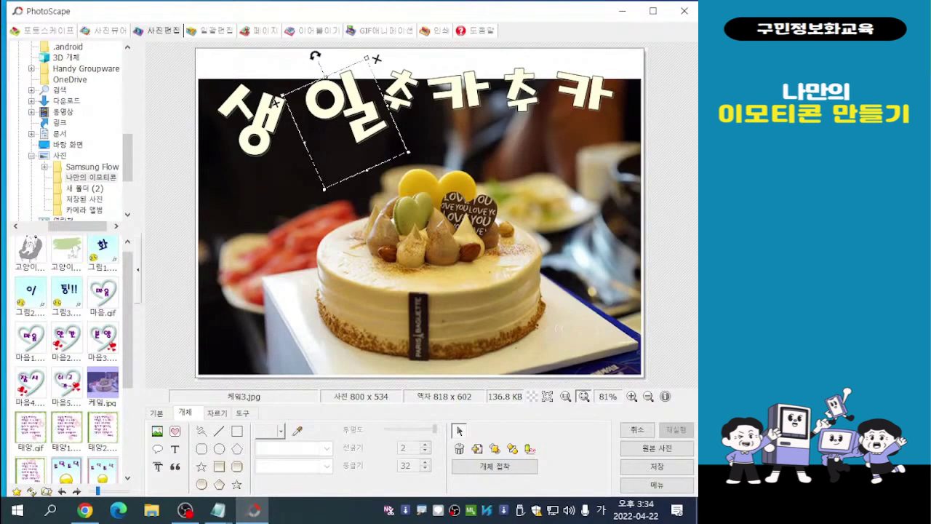
key(Escape)
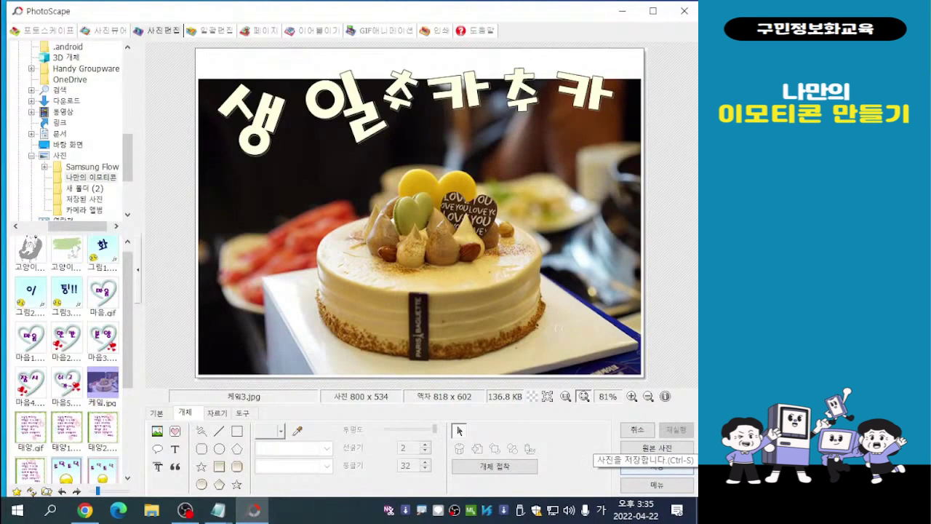
- Save the edited cake photo under the new name 케잌4 as a JPEG in the same folder
click(657, 466)
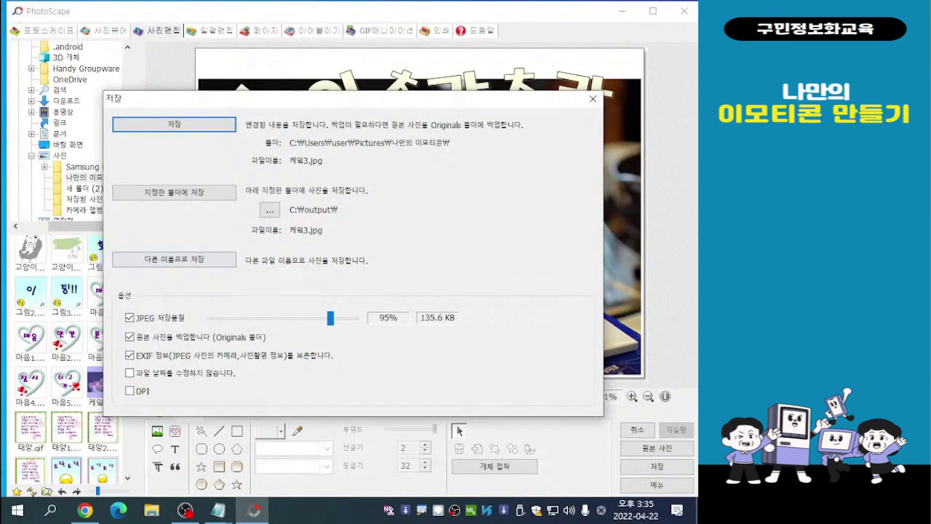
click(175, 259)
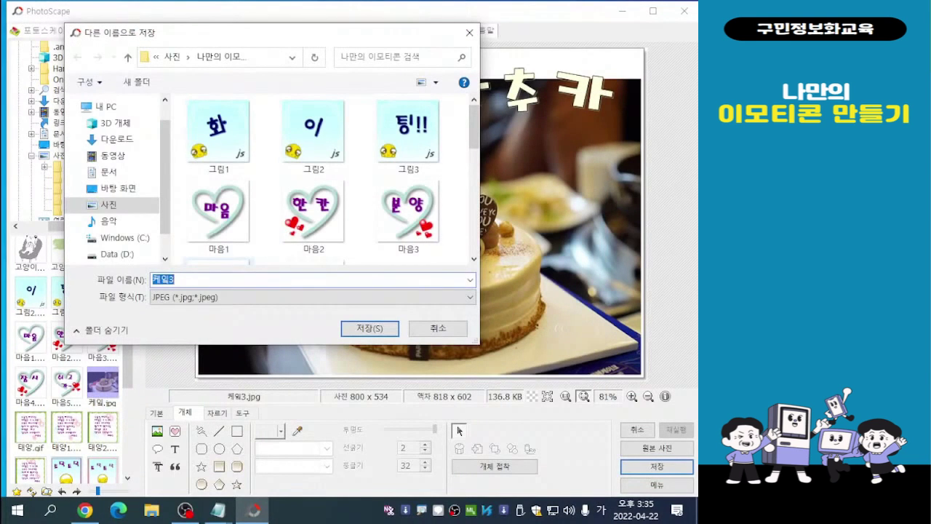
click(176, 279)
key(BackSpace)
text(4)
key(Return)
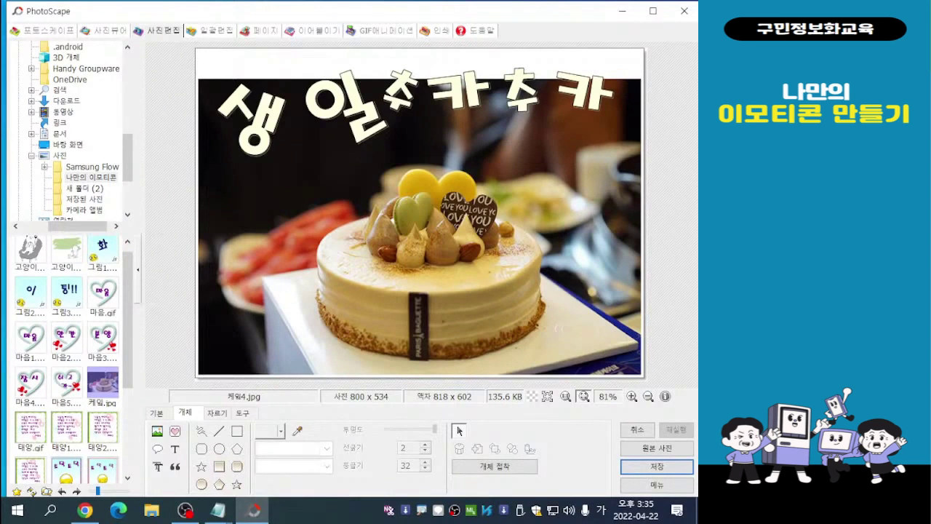
- Return to the GIF animation project and refresh the thumbnails of the 나만의 이모티콘 folder
click(390, 31)
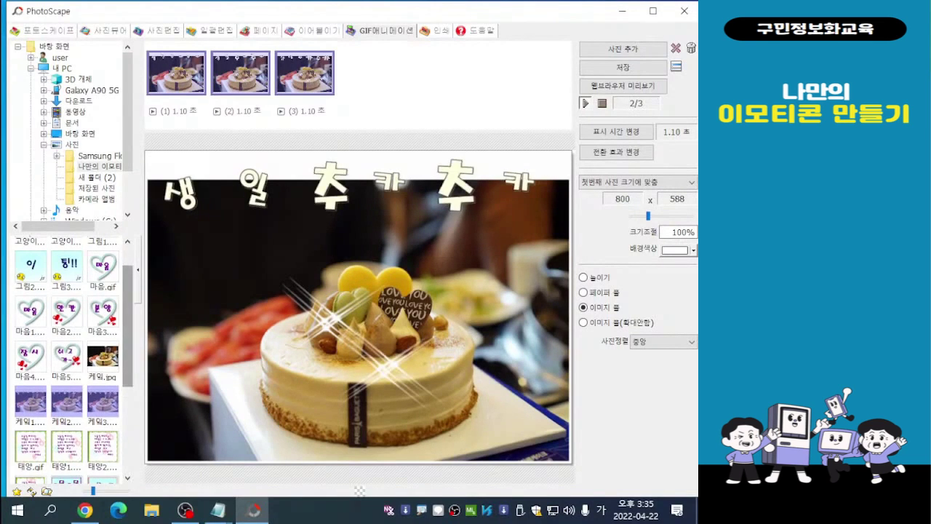
scroll(73, 360, down, 1)
scroll(73, 360, down, 2)
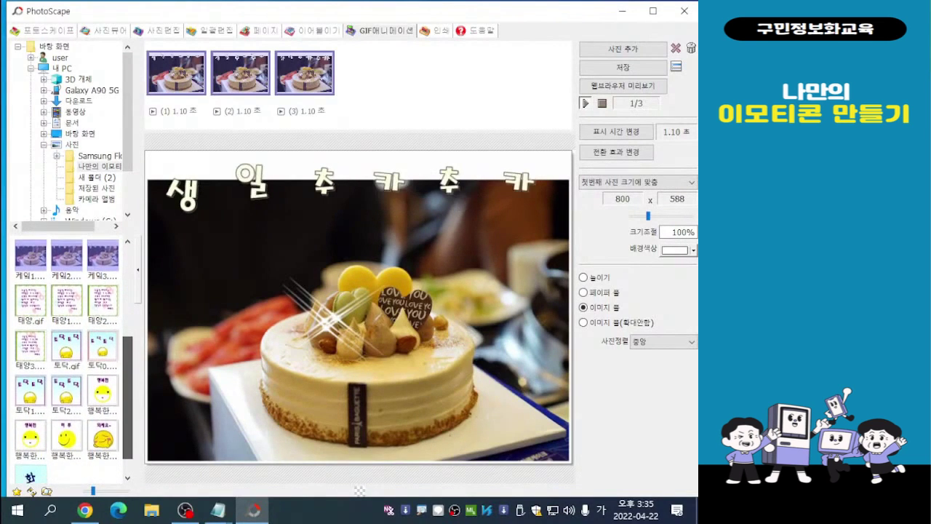
scroll(73, 360, up, 2)
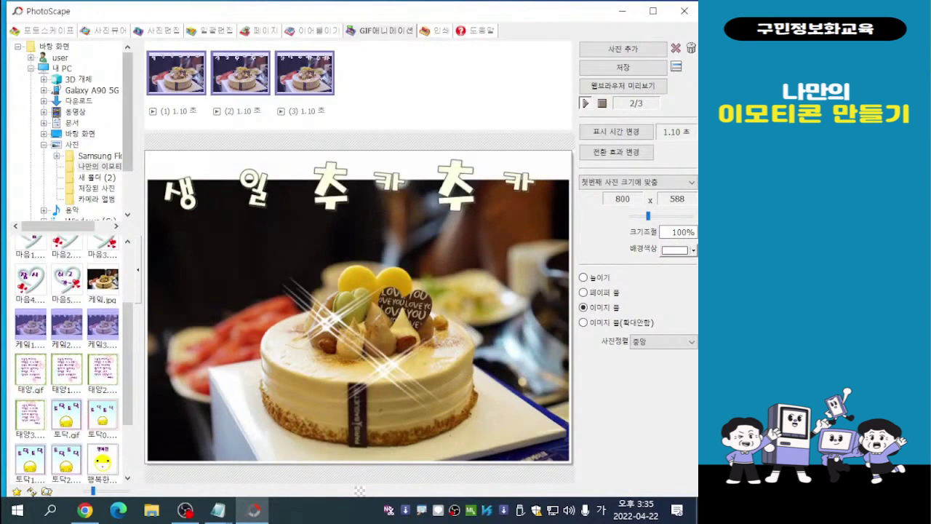
key(ctrl)
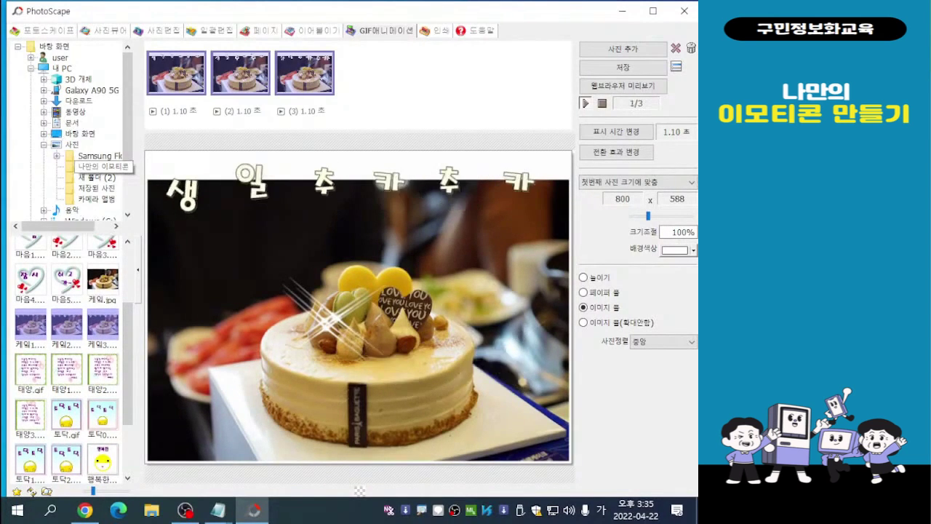
drag(128, 363, 128, 402)
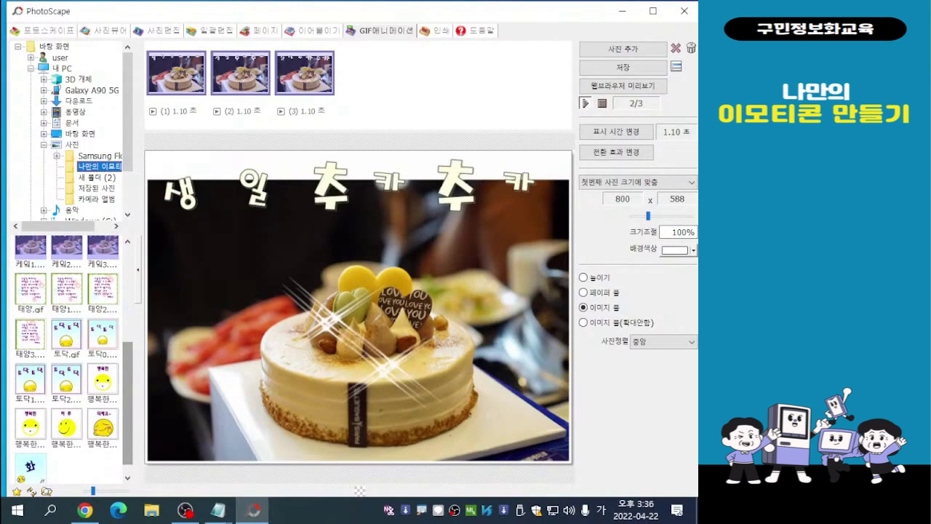
key(F5)
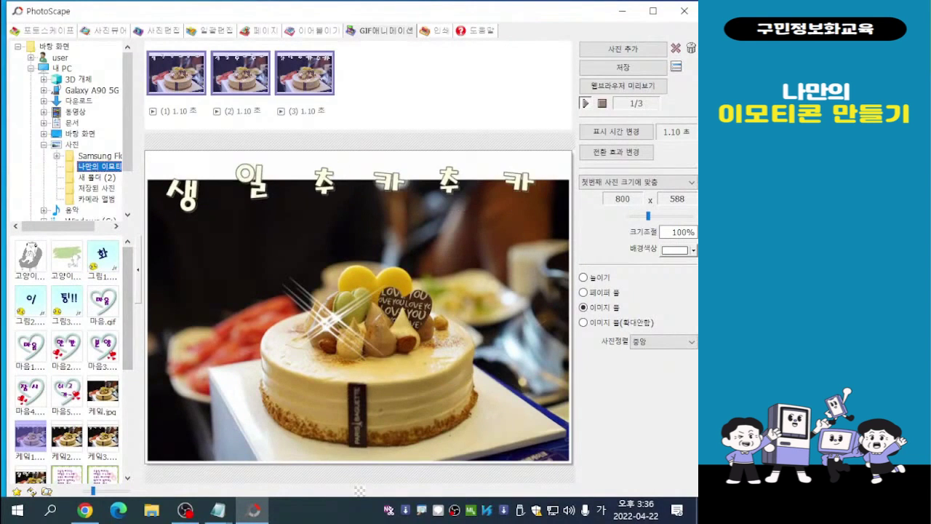
- Add the 케잌4 photo to the cake animation as its fourth frame
scroll(67, 360, down, 2)
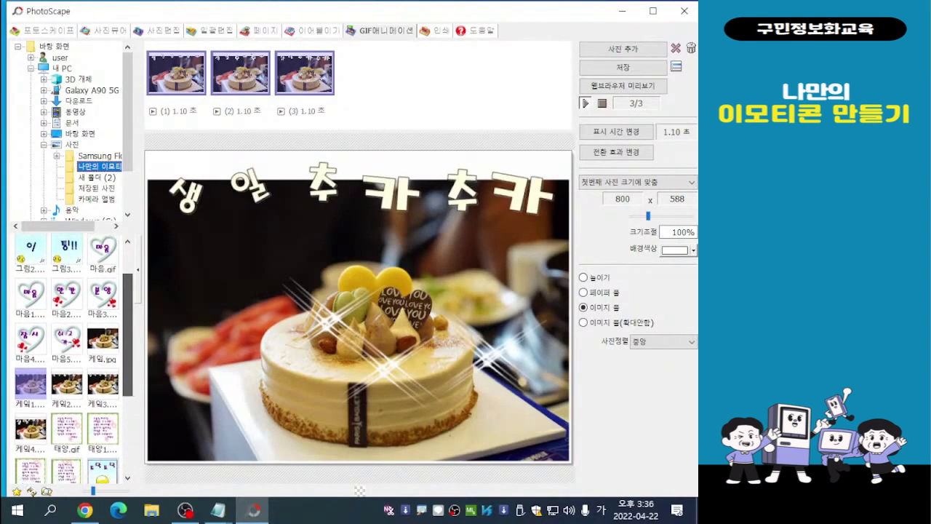
scroll(66, 360, down, 1)
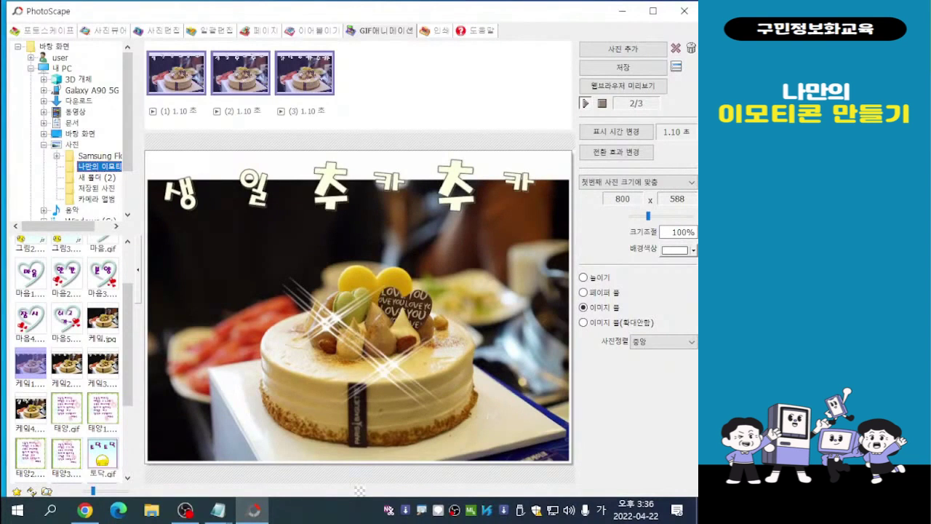
click(31, 409)
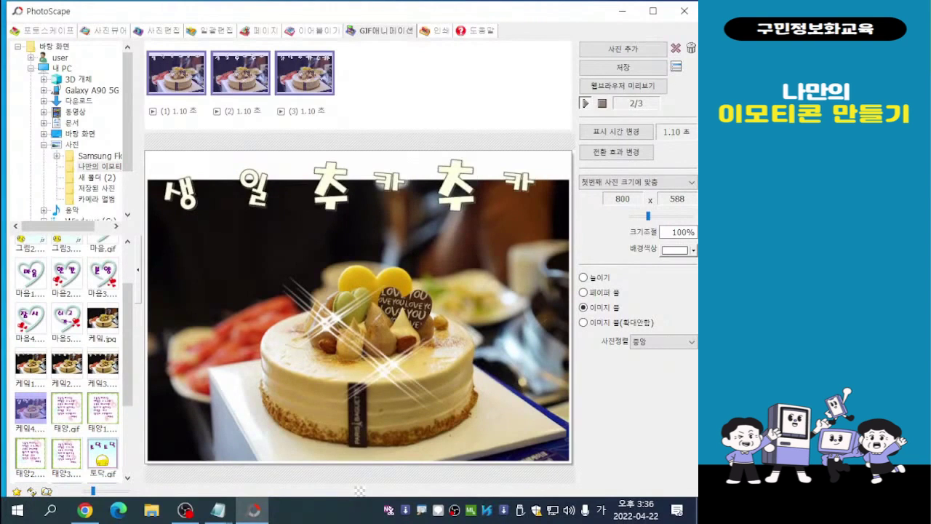
drag(30, 409, 369, 78)
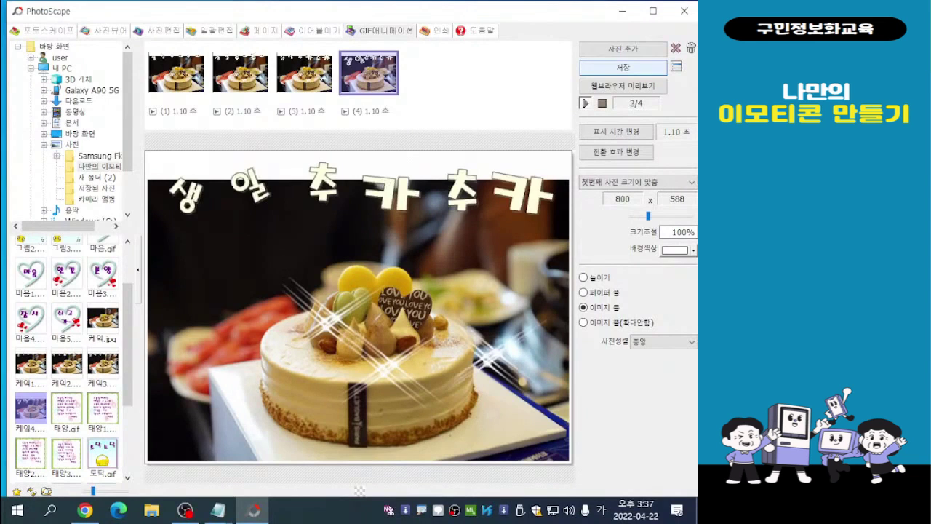
- Save the four-frame cake animation at its current canvas size as a GIF named 생일, and deselect the frames
key(ctrl)
key(ctrl)
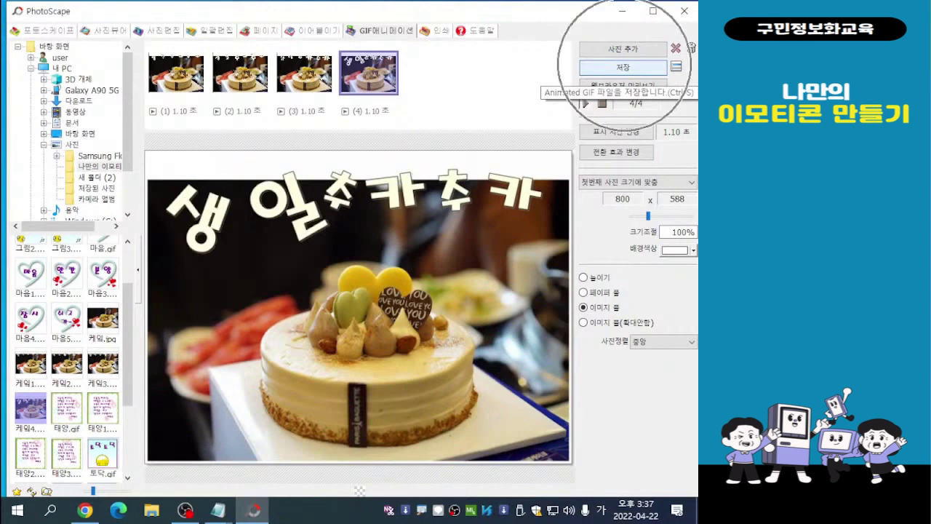
click(623, 67)
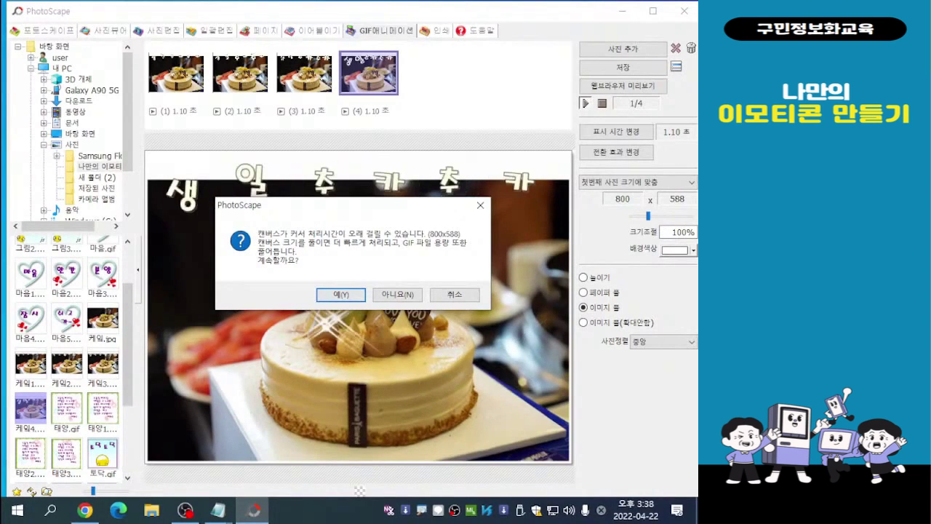
key(Return)
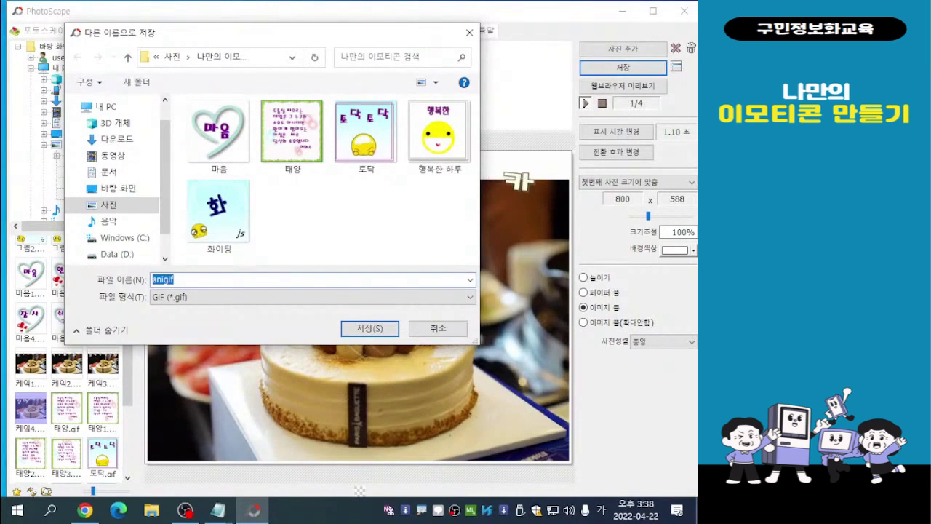
text(사)
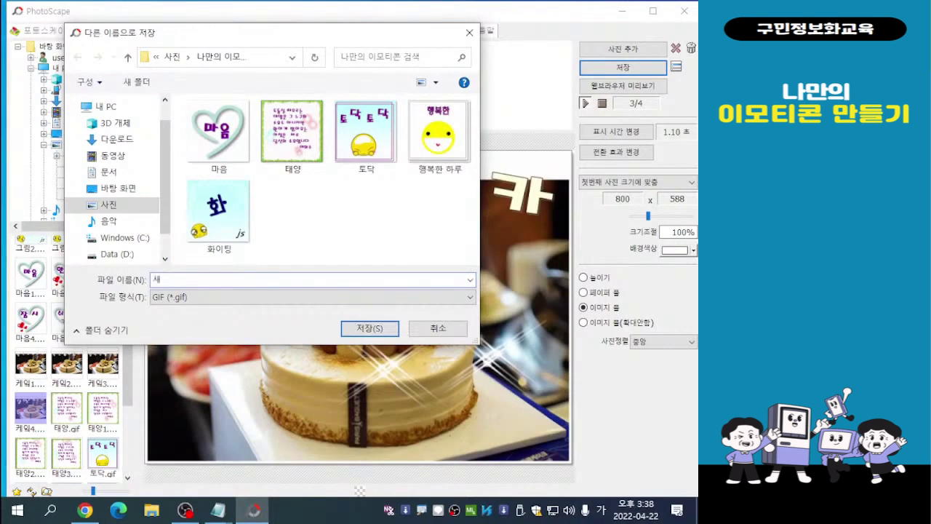
text(ㅇ)
text(일)
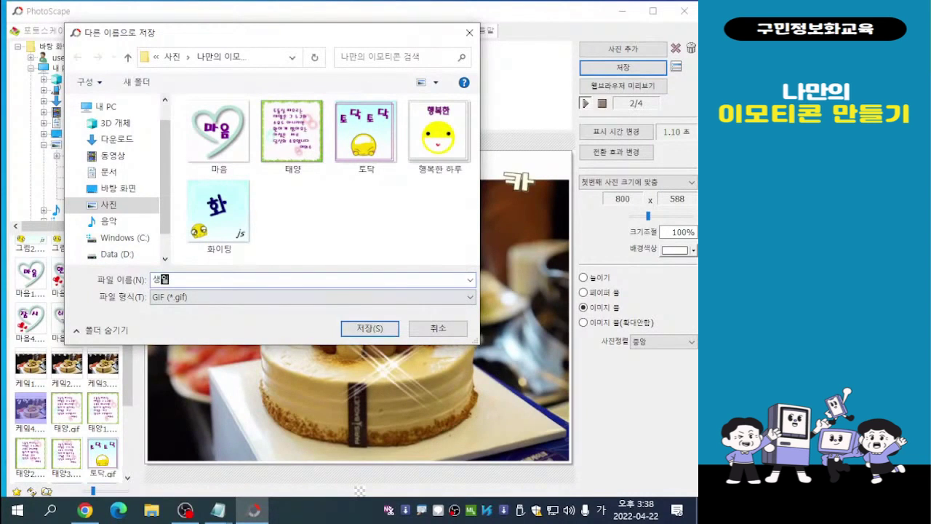
key(Return)
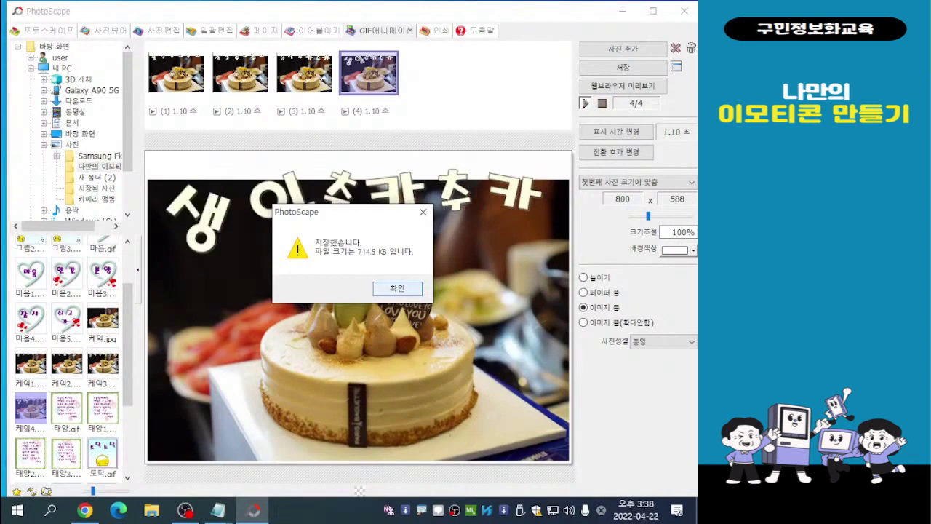
key(Return)
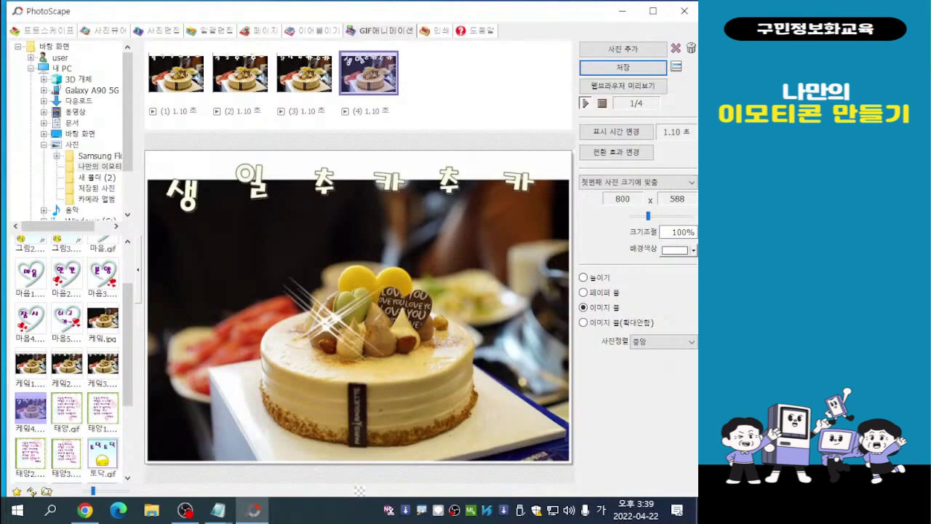
click(473, 82)
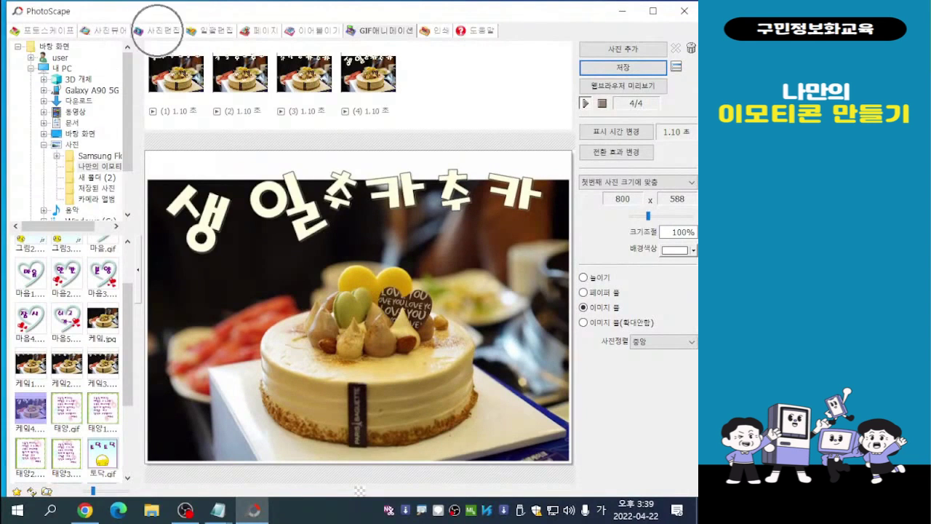
- Open 고양이1.png in the photo editor and apply the 들뜬액자 frame to it
click(158, 31)
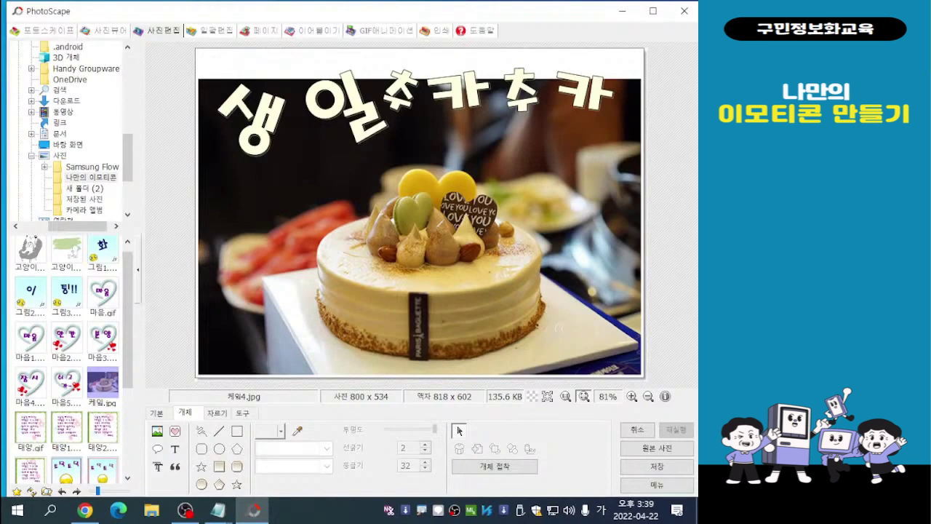
click(67, 250)
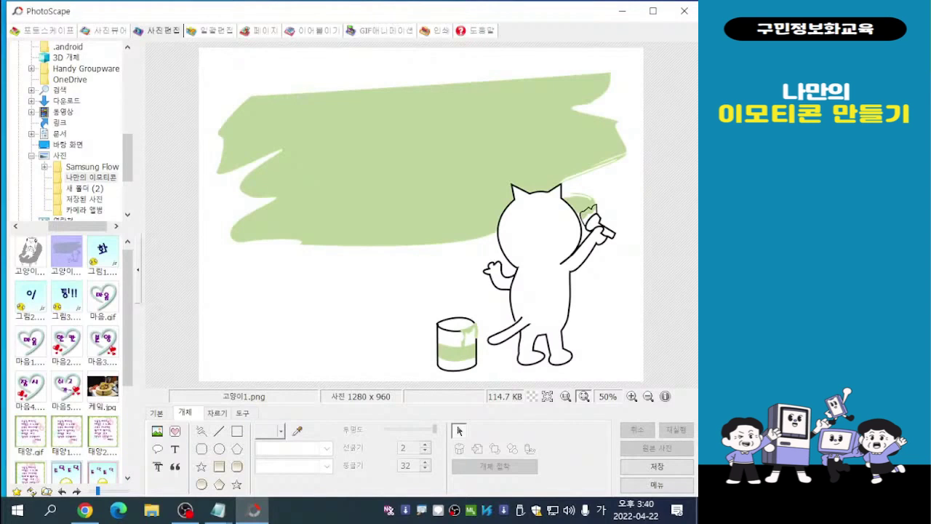
click(156, 413)
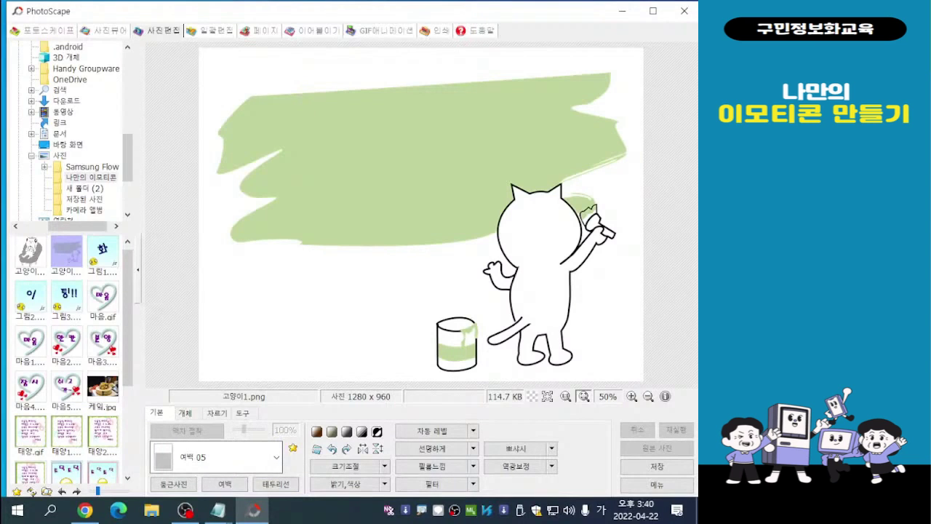
click(276, 457)
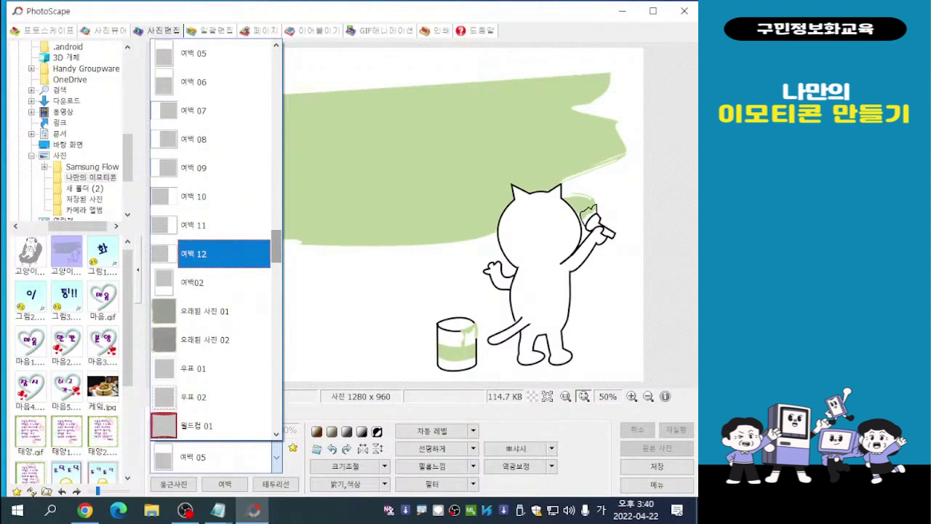
scroll(211, 240, up, 6)
scroll(216, 240, up, 3)
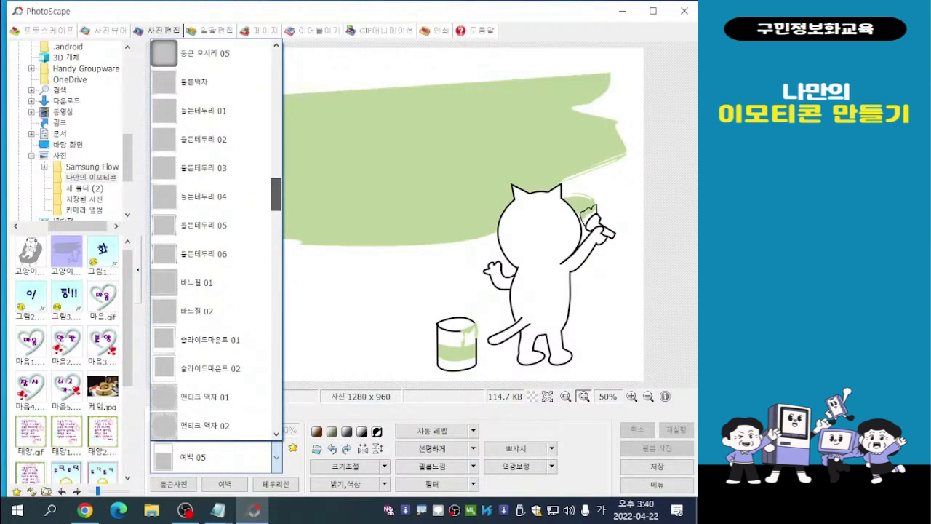
click(194, 82)
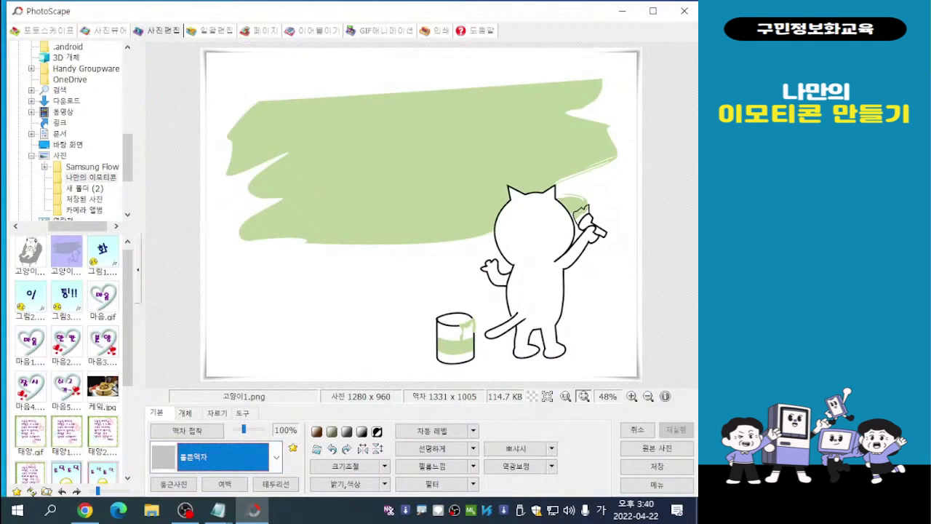
- Try the 들뜬테두리 01 frame on the cat picture and switch back to 들뜬액자
click(276, 457)
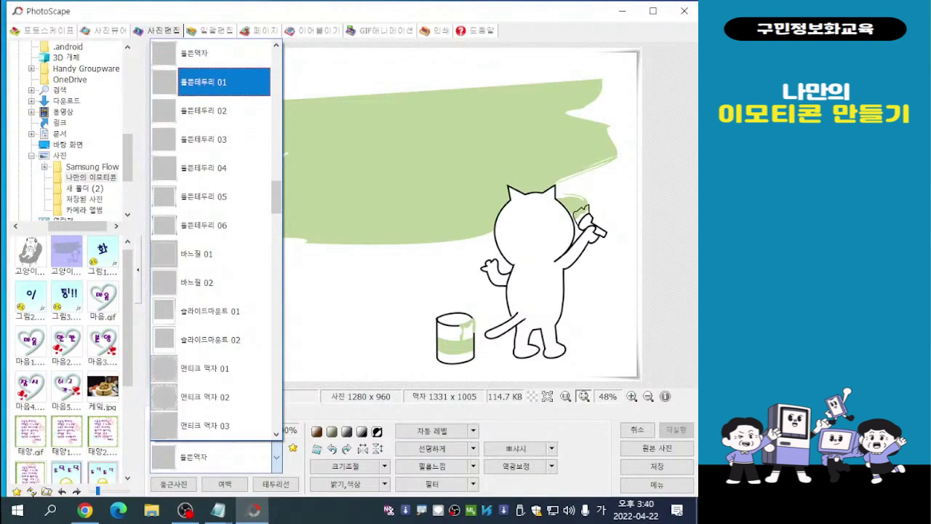
click(219, 81)
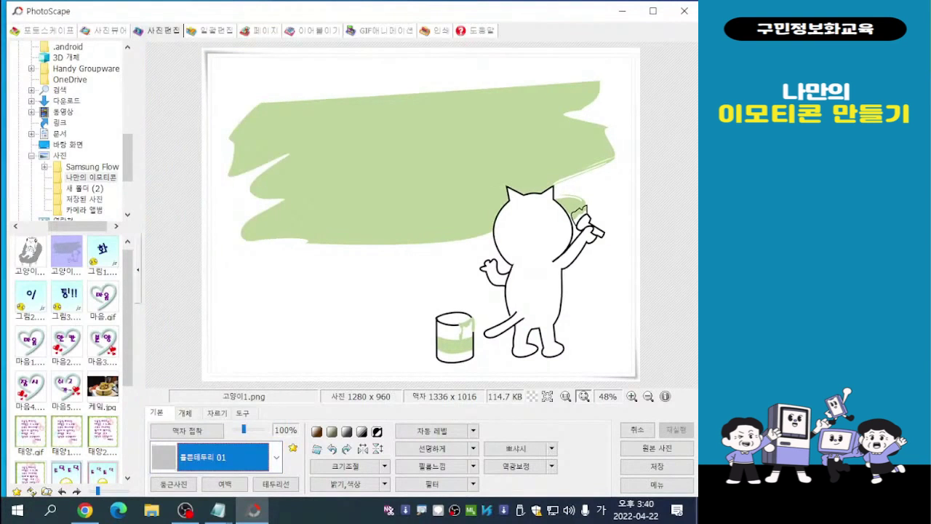
click(277, 456)
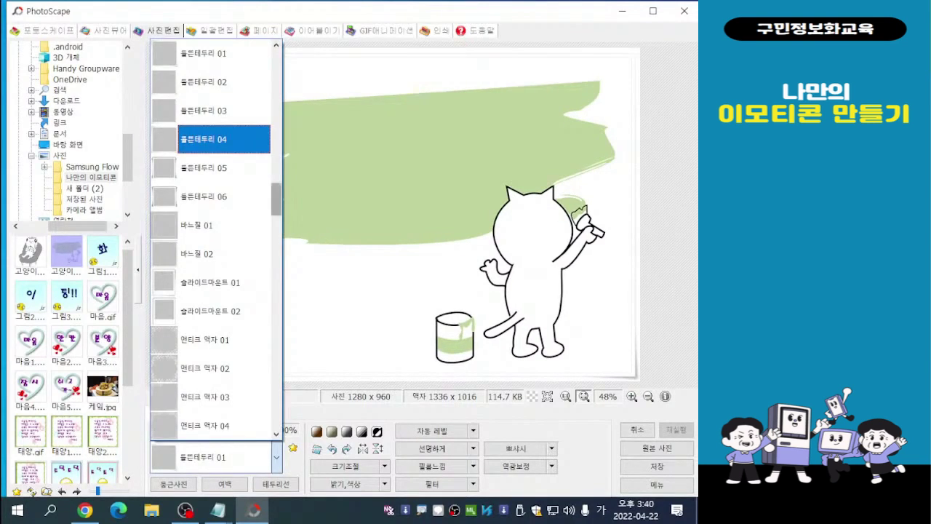
scroll(216, 240, up, 1)
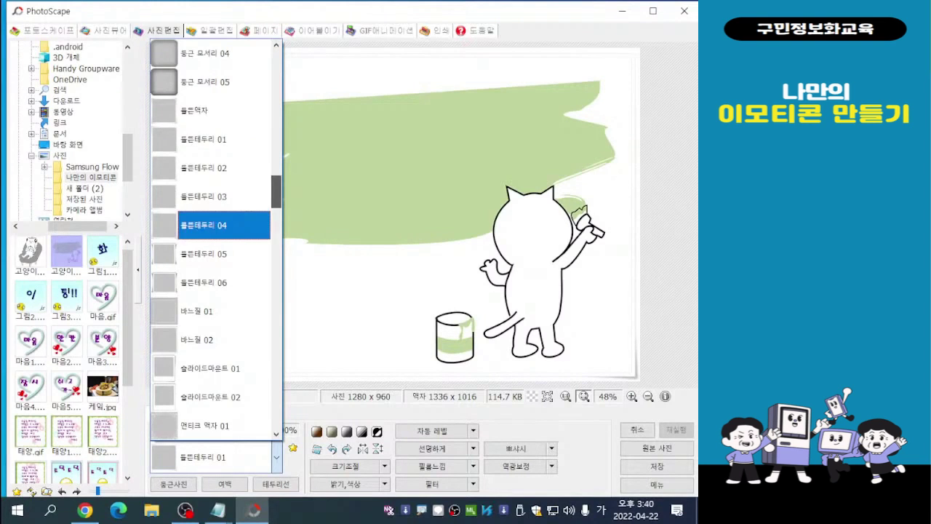
click(208, 109)
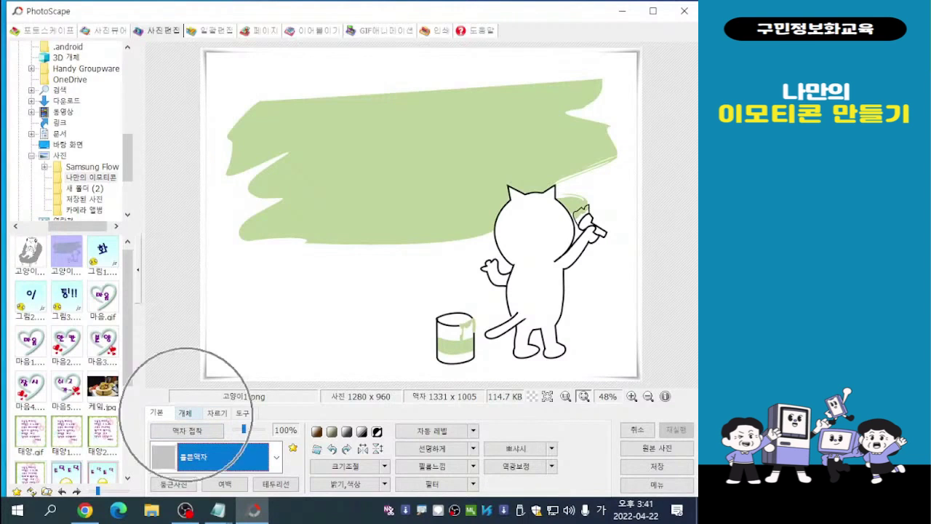
- Add the text 행복해져라~ to the cat picture in the 휴먼매직체 font at size 72
click(185, 414)
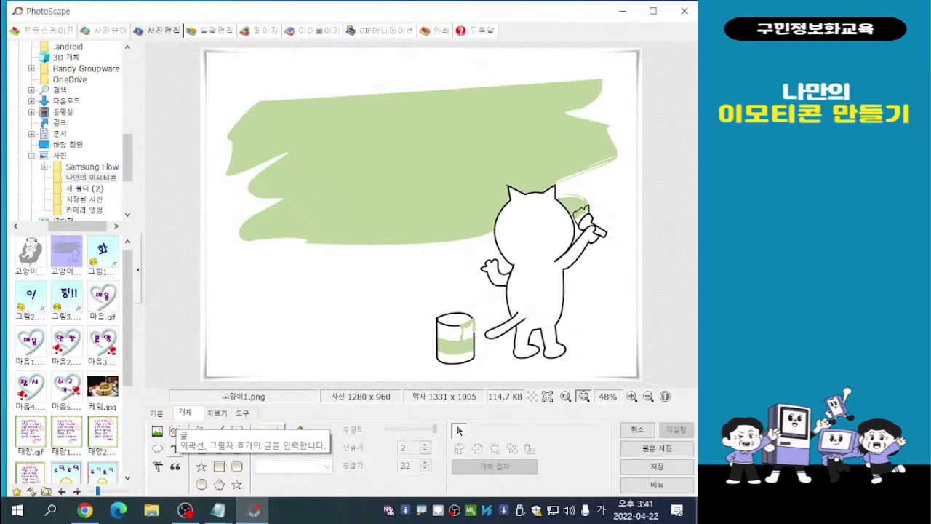
click(175, 449)
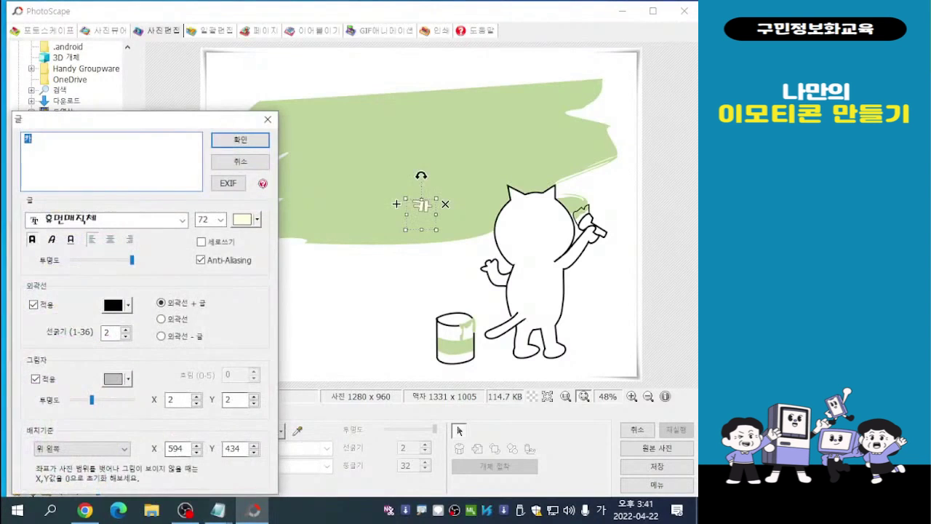
drag(147, 121, 176, 91)
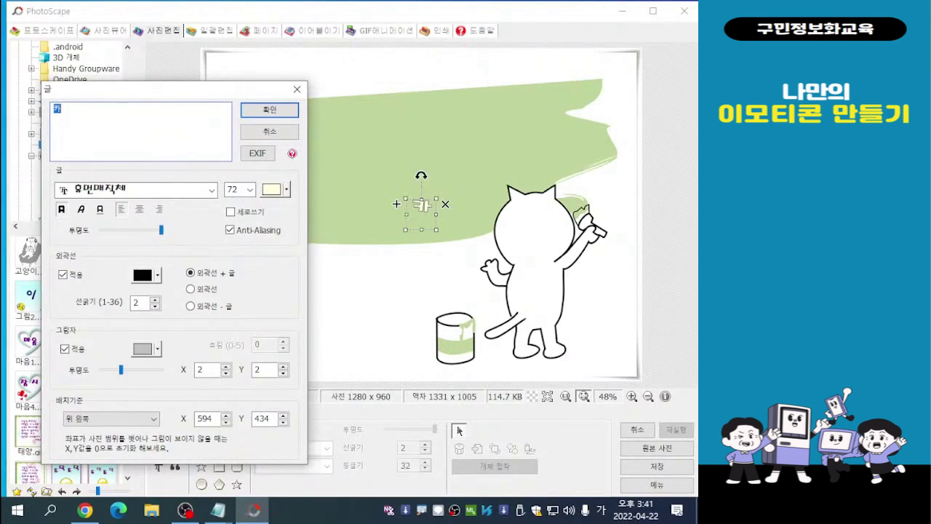
drag(169, 88, 124, 183)
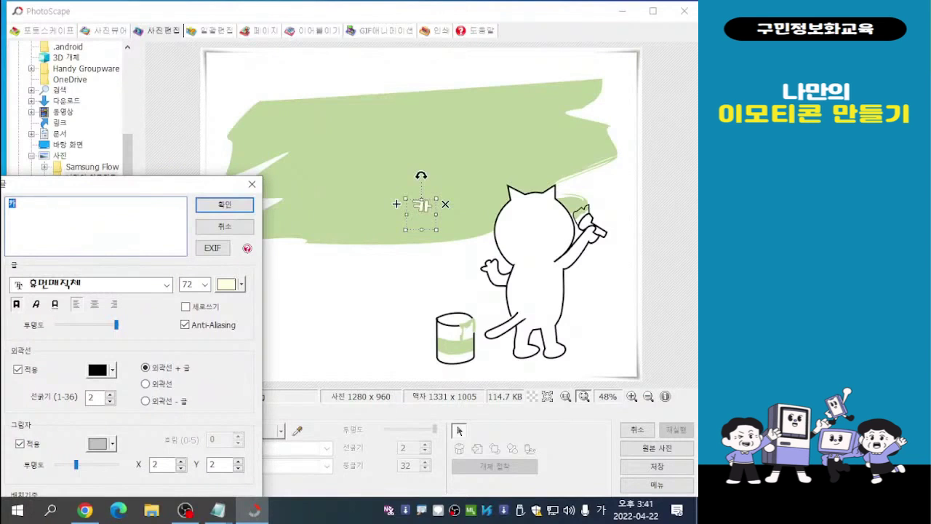
drag(135, 186, 232, 84)
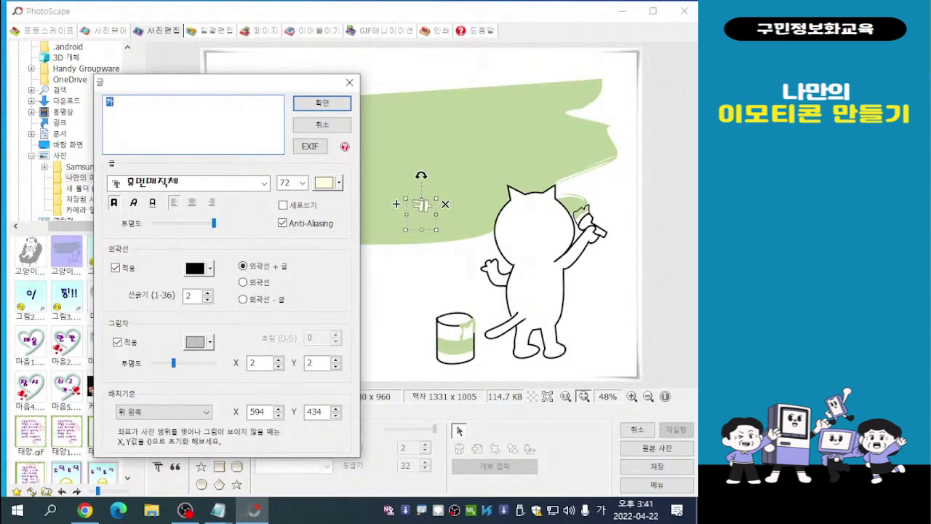
text(행)
text(복해져라)
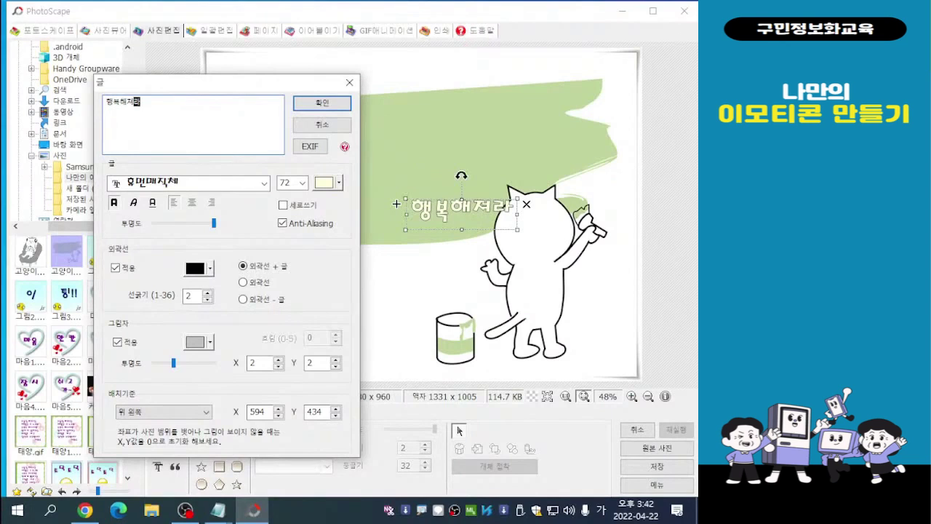
text(~)
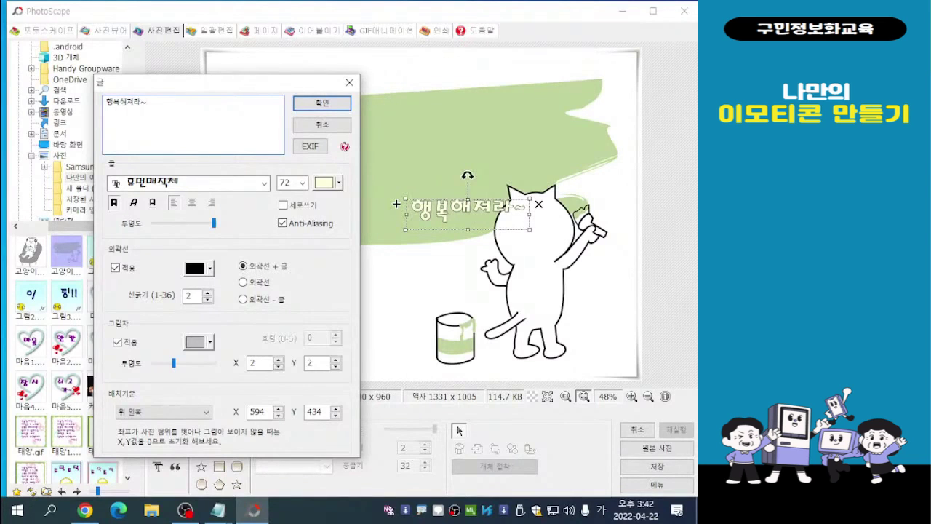
drag(207, 92, 162, 77)
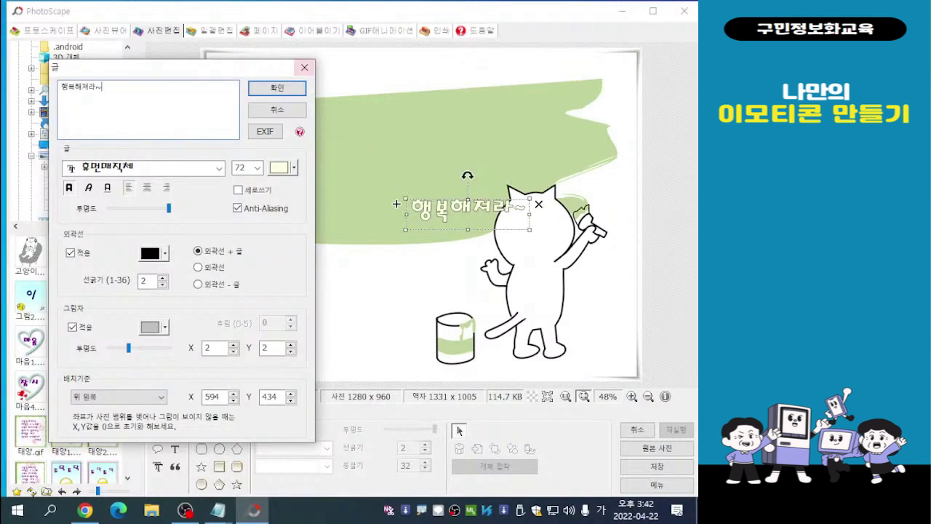
drag(181, 67, 163, 49)
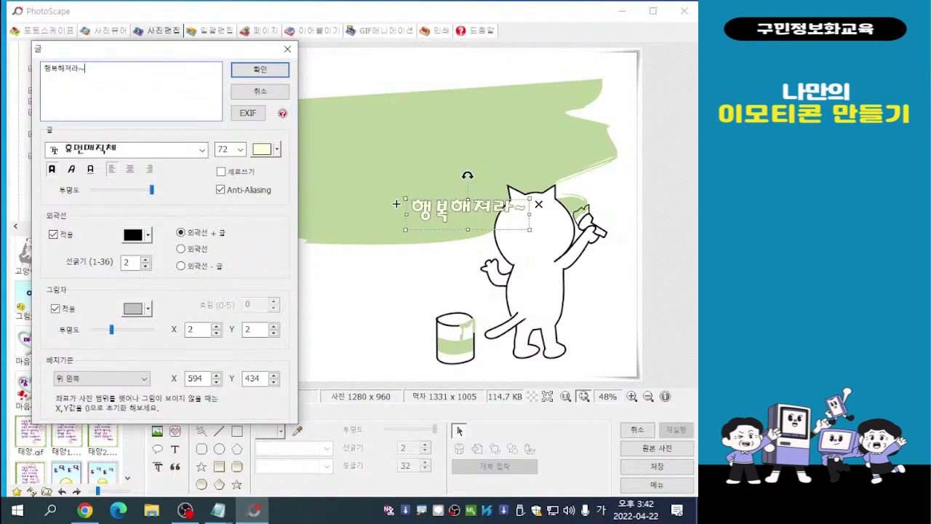
drag(185, 52, 169, 51)
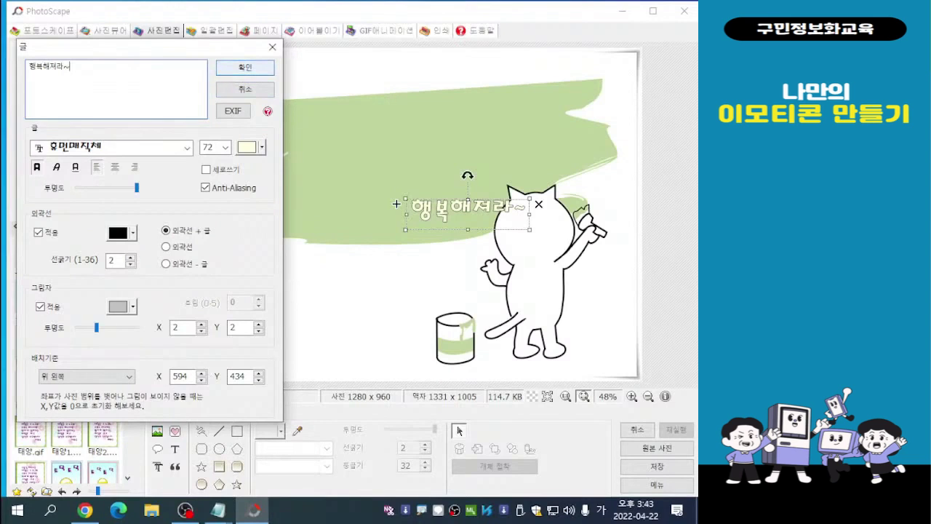
key(Return)
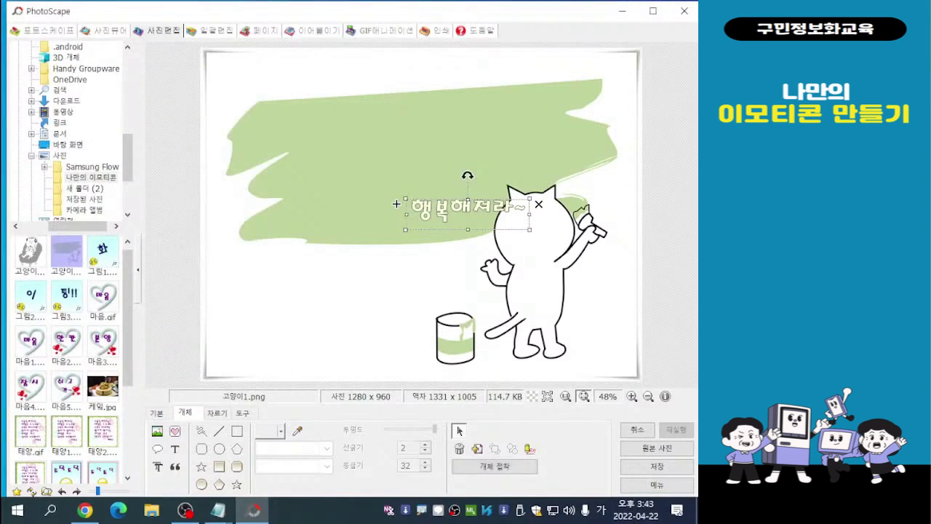
- Move the 행복해져라~ text onto the green paint area and enlarge it to about size 182 so it spans the strokes
mouse_move(468, 214)
mouse_down()
mouse_move(447, 219)
mouse_move(392, 158)
mouse_move(395, 137)
mouse_move(412, 135)
mouse_up()
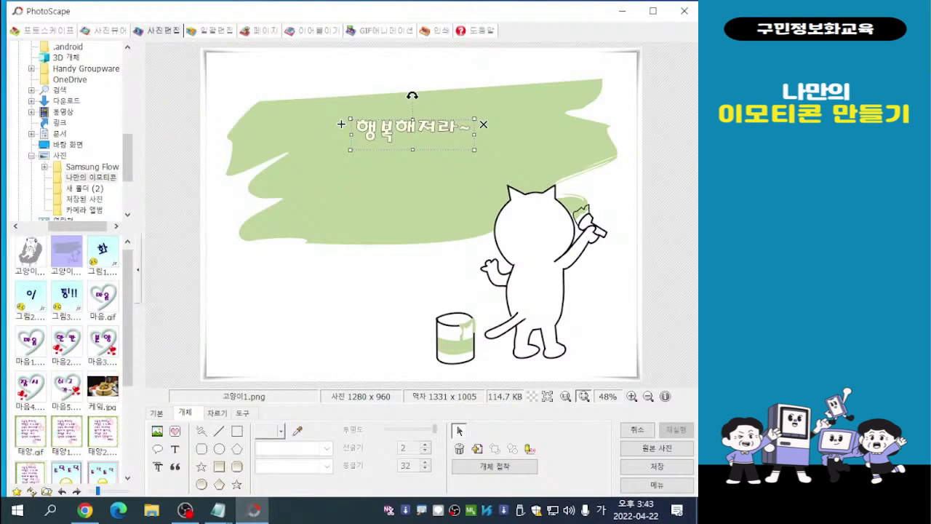
mouse_move(341, 125)
mouse_down()
mouse_move(201, 124)
mouse_move(278, 126)
mouse_up()
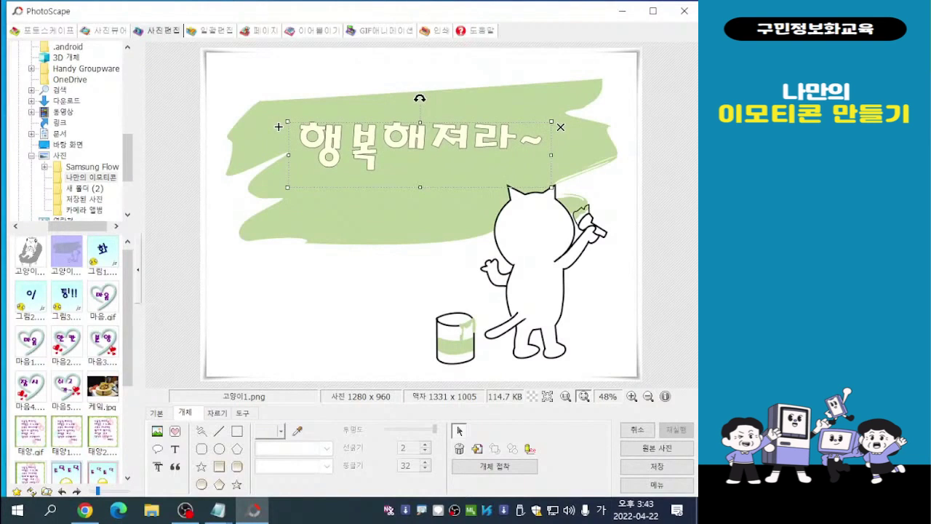
drag(551, 188, 601, 200)
mouse_move(278, 127)
mouse_down()
mouse_move(267, 117)
mouse_move(270, 142)
mouse_move(268, 132)
mouse_up()
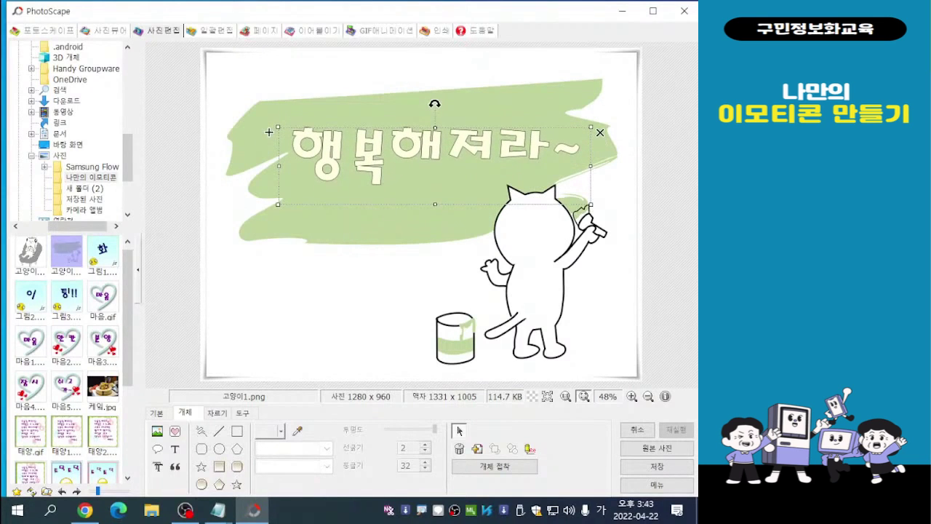
- Rotate the 행복해져라~ text counterclockwise so it slants upward along the green paint, and deselect it
drag(435, 104, 437, 104)
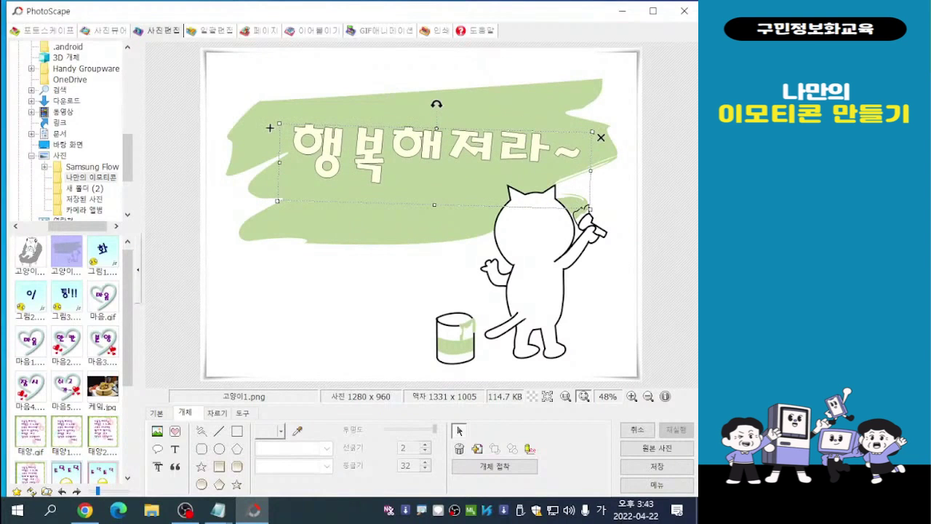
drag(270, 128, 266, 143)
mouse_move(265, 153)
mouse_down()
mouse_move(265, 171)
mouse_move(255, 168)
mouse_up()
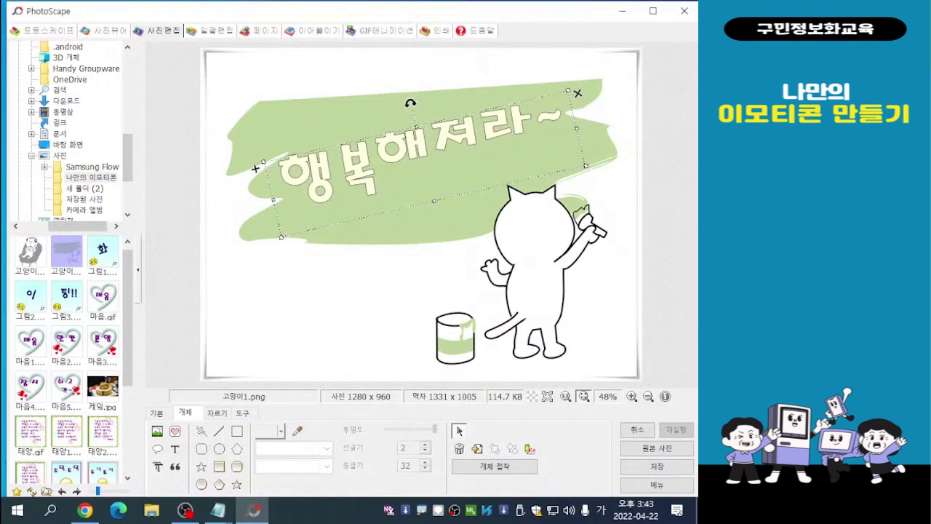
key(Escape)
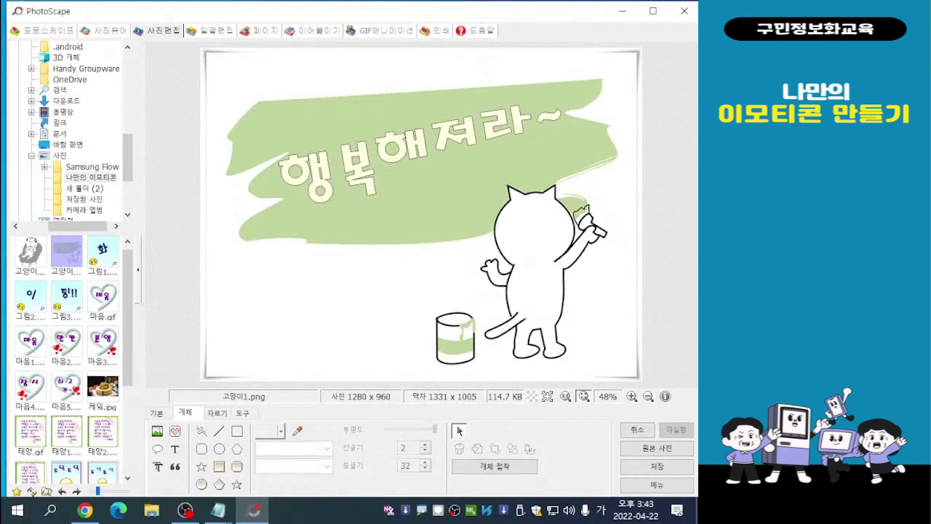
- Open the 행복해져라~ text for editing and change its fill colour to white
double_click(425, 145)
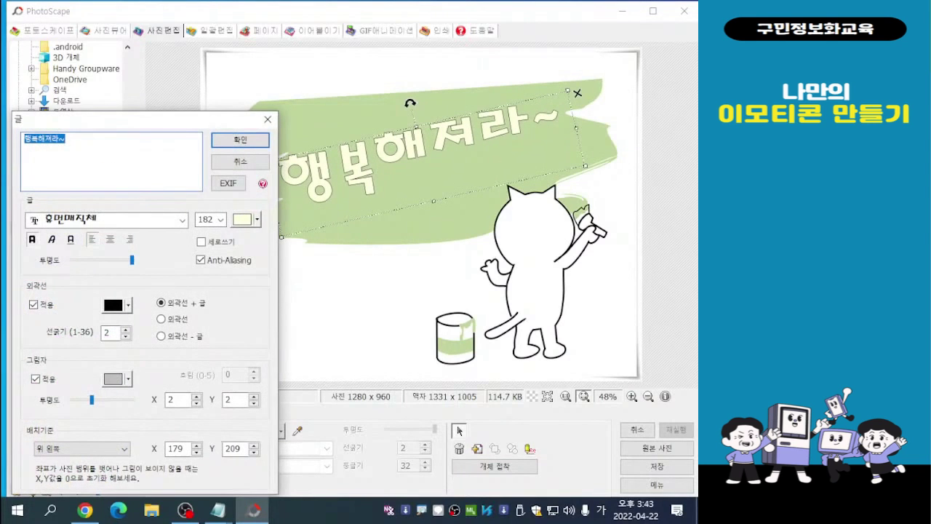
drag(189, 119, 191, 48)
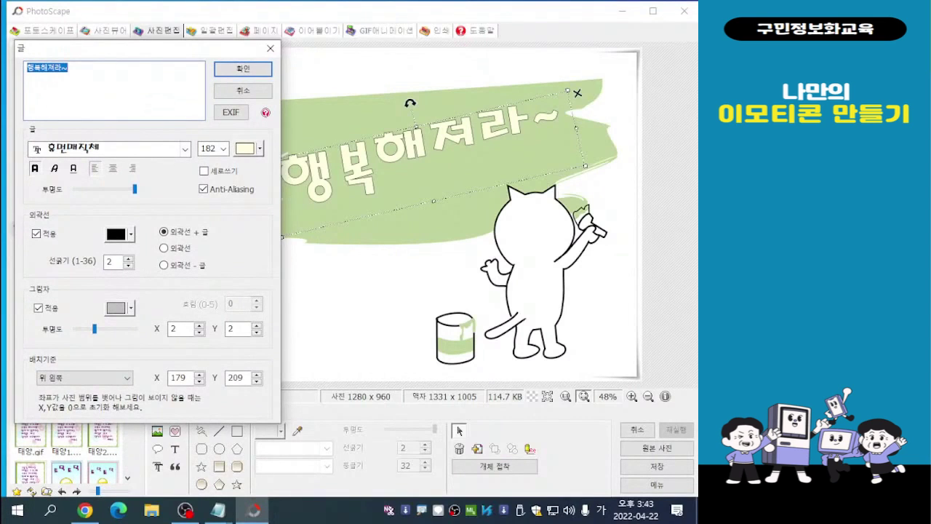
click(260, 149)
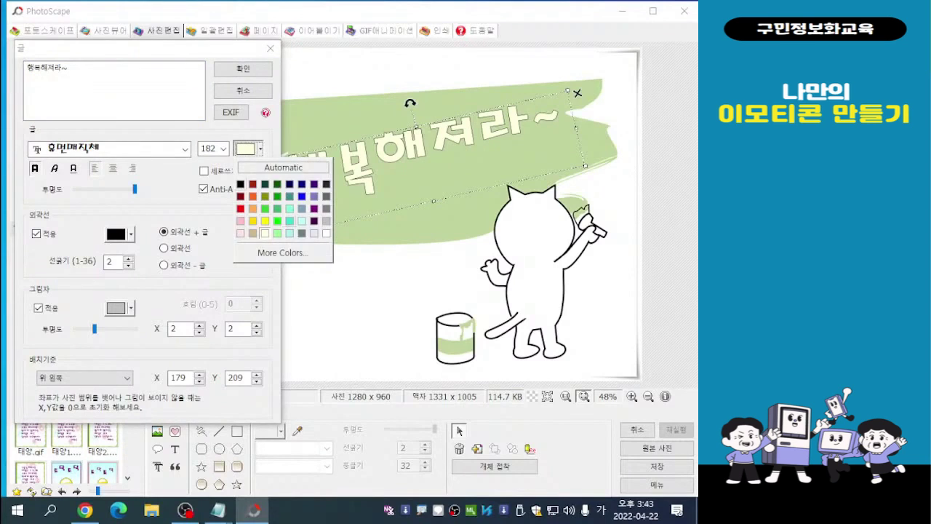
click(326, 233)
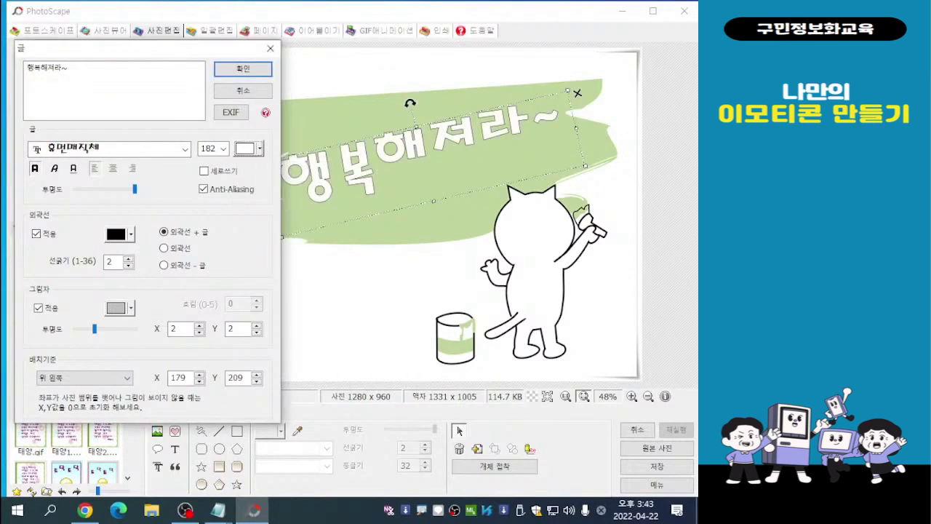
- Try pale pink, red, orange and purple as the fill colour of the 행복해져라~ text
click(260, 149)
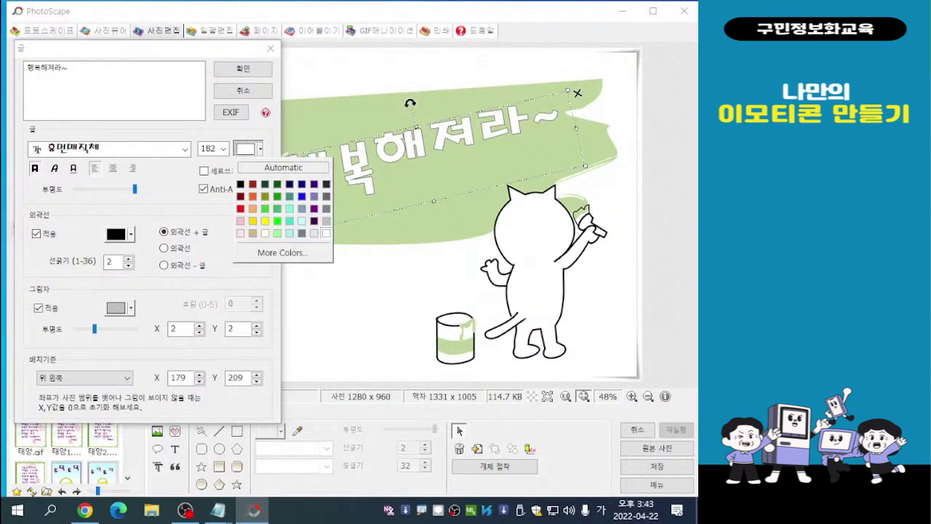
click(240, 234)
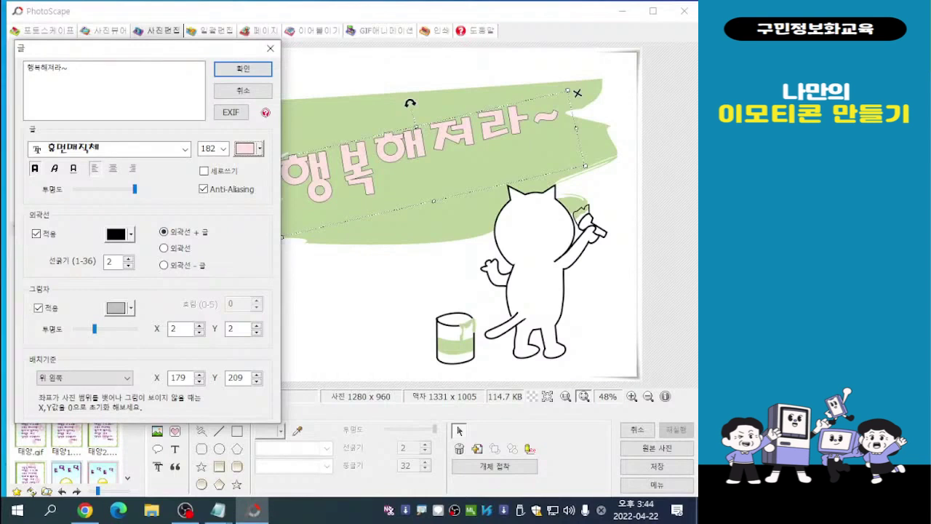
click(260, 149)
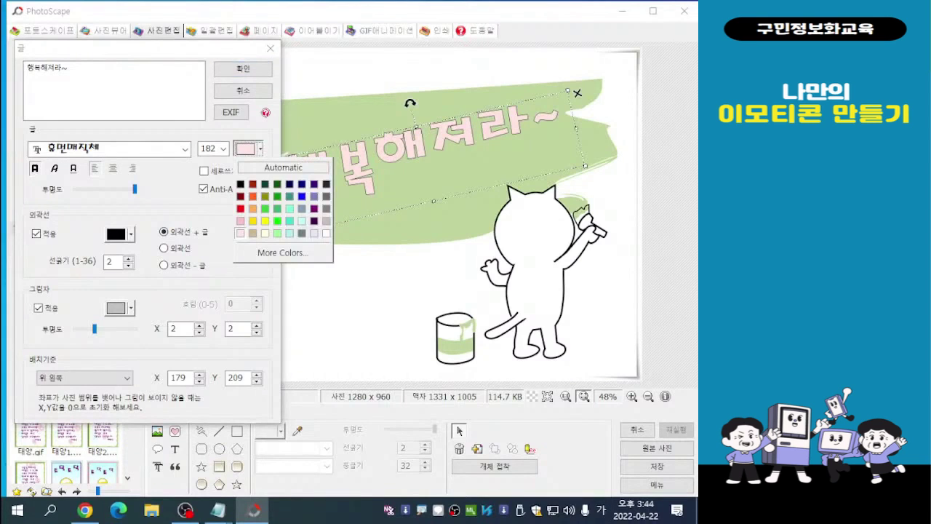
click(240, 209)
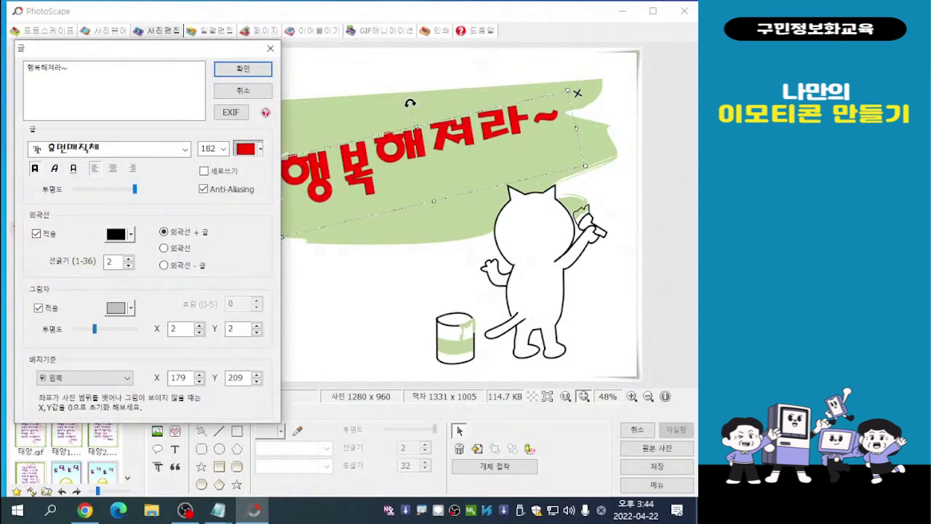
click(260, 149)
click(252, 209)
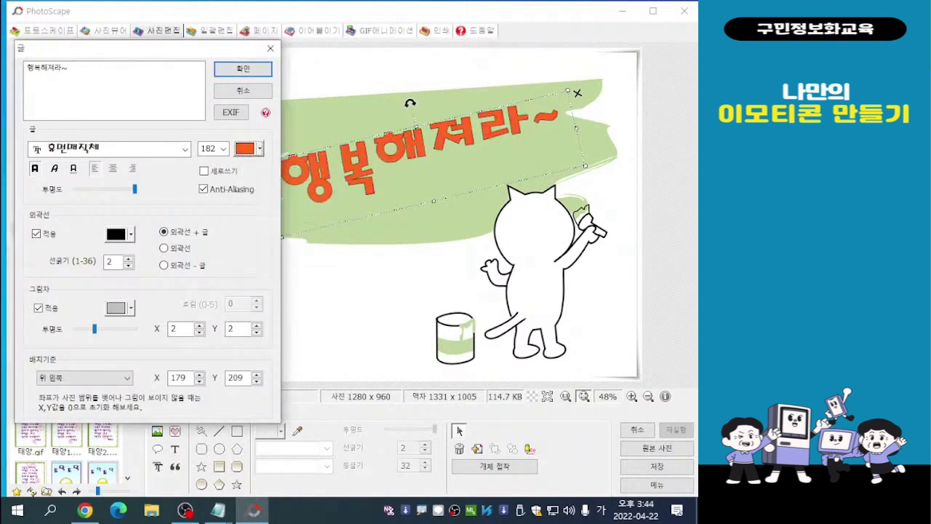
click(260, 149)
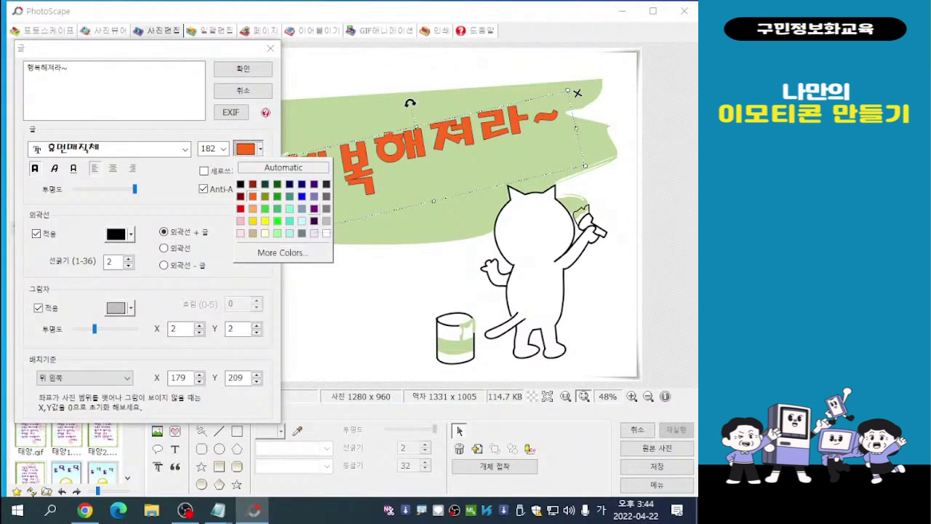
click(314, 209)
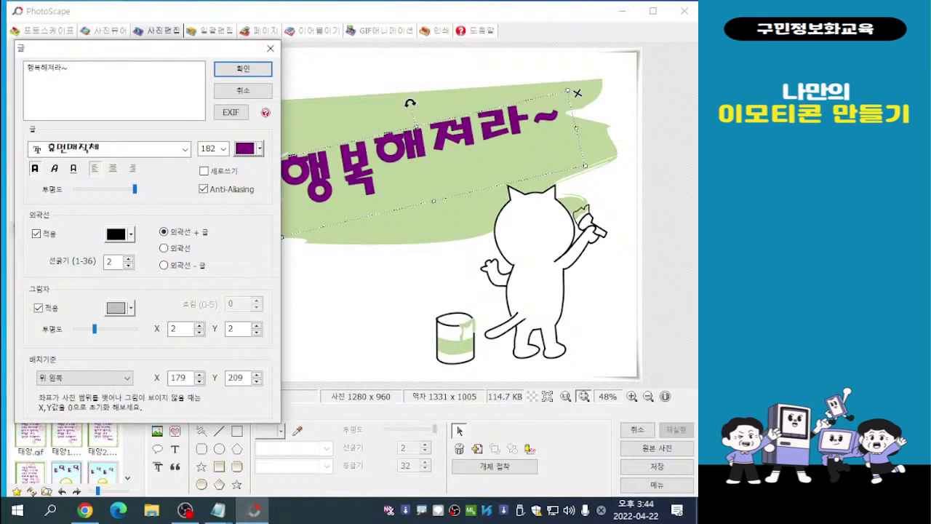
- Set the fill colour of the 행복해져라~ text to tan
click(259, 149)
click(253, 233)
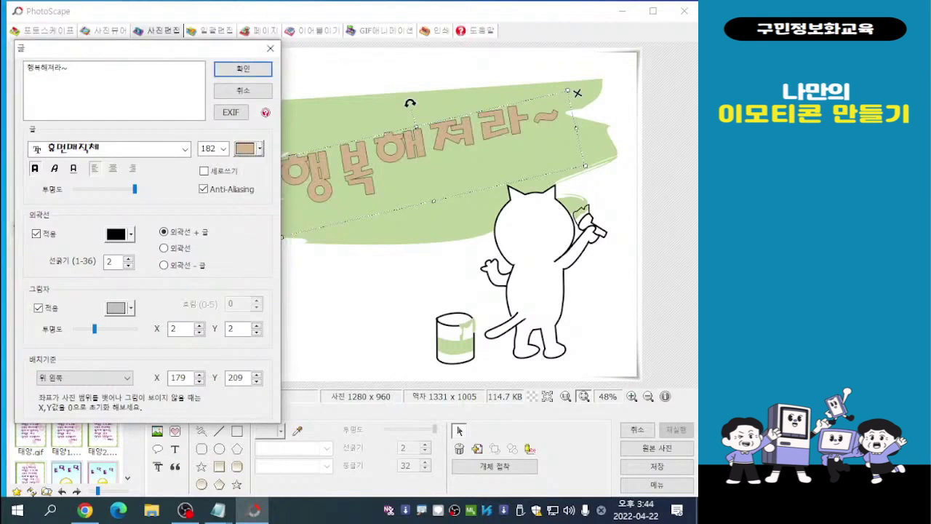
mouse_move(196, 48)
mouse_down()
mouse_move(182, 174)
mouse_move(197, 150)
mouse_move(192, 48)
mouse_up()
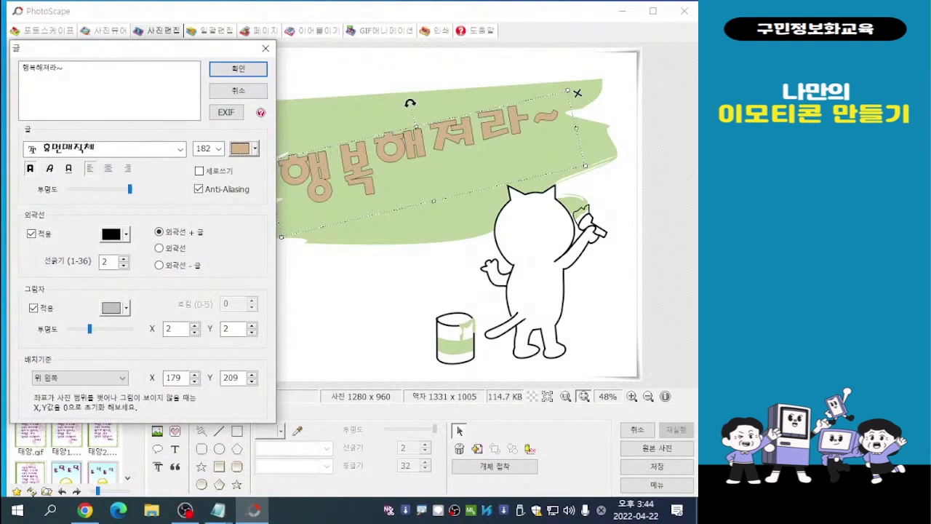
click(255, 148)
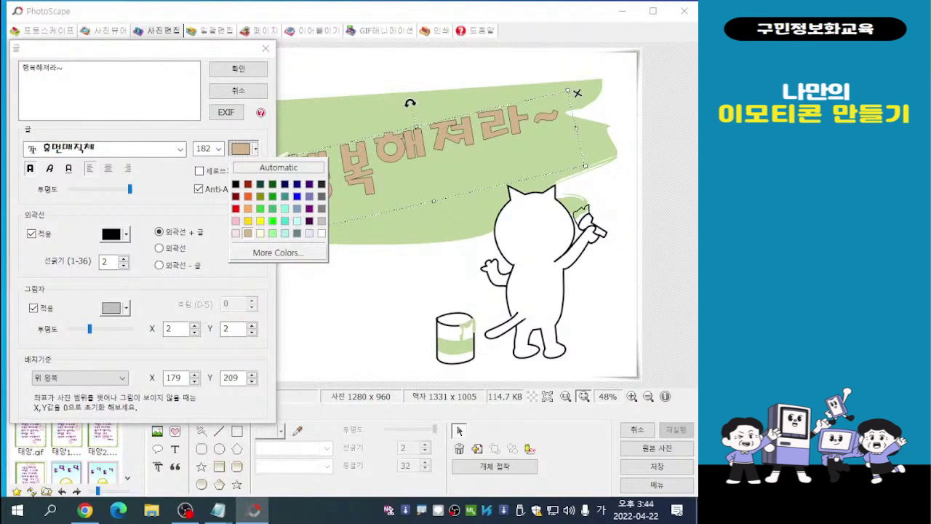
click(248, 233)
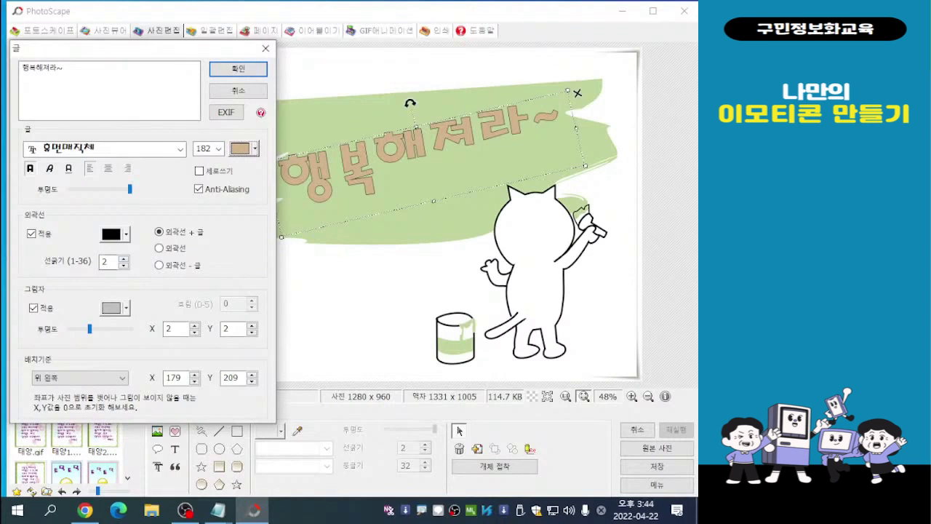
- Set the text's outline thickness to 5 and turn off its shadow
click(124, 258)
click(123, 257)
click(124, 258)
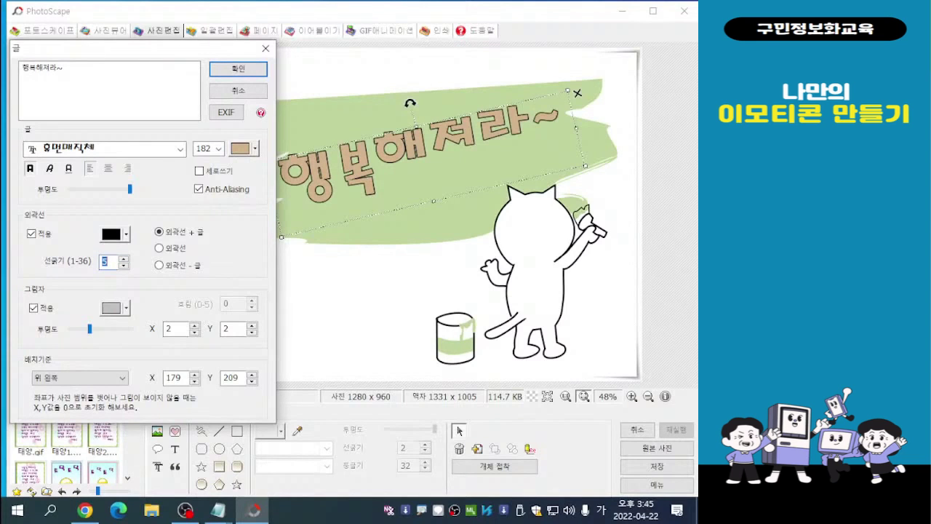
mouse_move(90, 329)
mouse_down()
mouse_move(114, 329)
mouse_move(78, 329)
mouse_up()
click(34, 308)
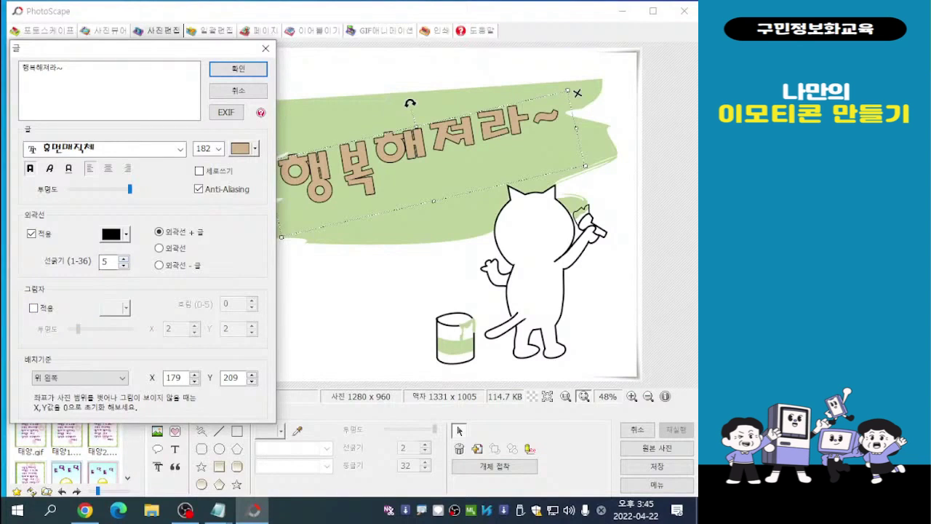
drag(126, 52, 127, 87)
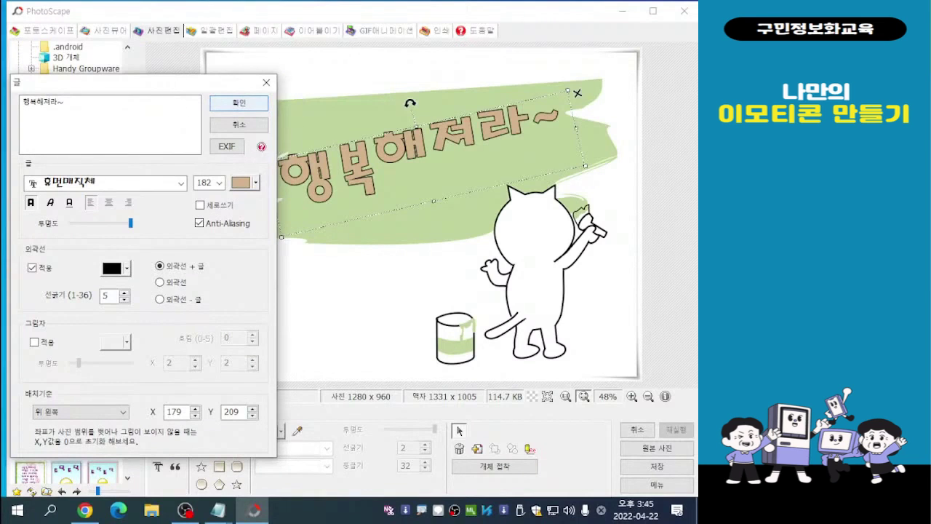
- Apply the text settings and rotate the 행복해져라~ text to a gentler, nearly horizontal slant on the green paint
click(238, 103)
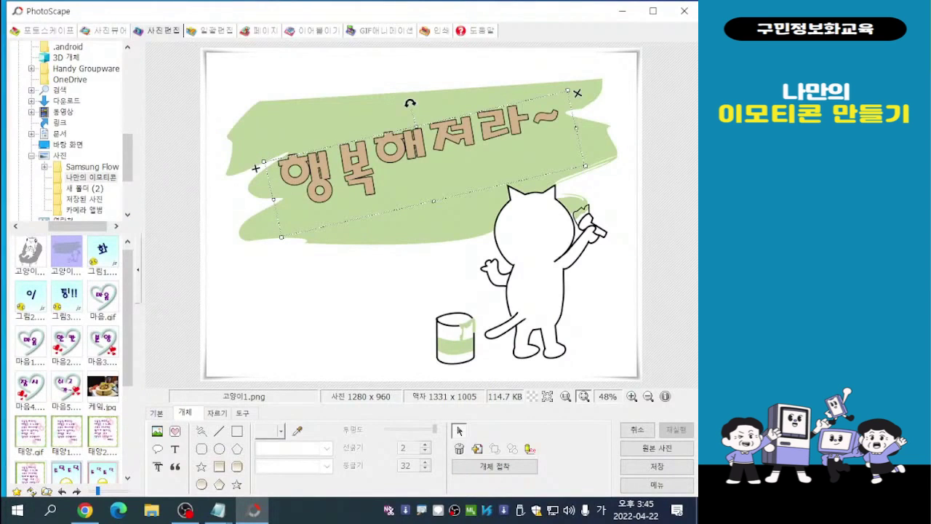
drag(410, 103, 421, 101)
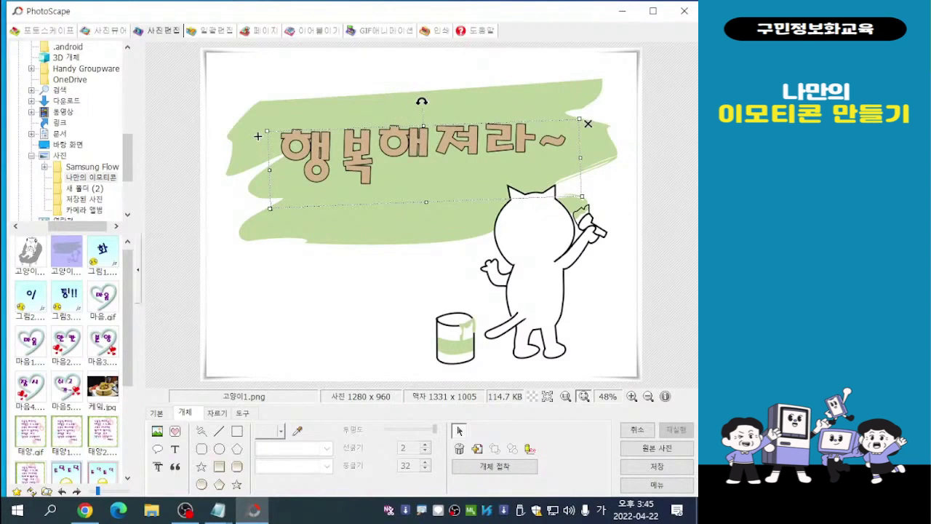
click(258, 136)
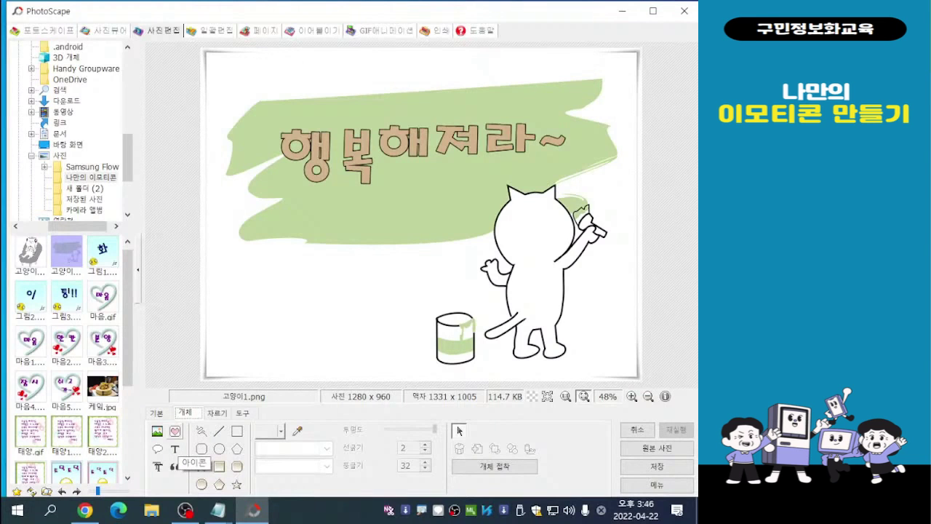
- Insert the blushing yellow face icon y10.png from the 얼굴 category and place it on the green paint just under the text
click(175, 431)
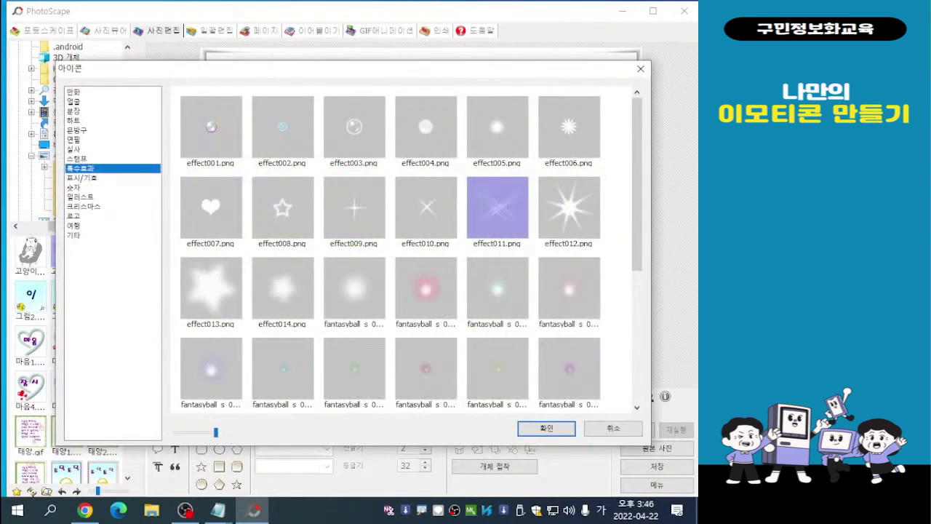
drag(412, 75, 376, 78)
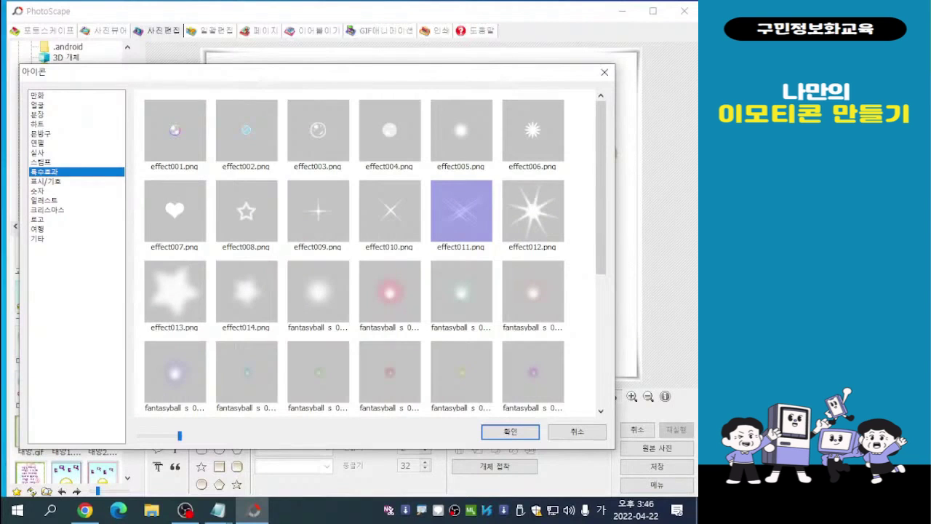
click(38, 106)
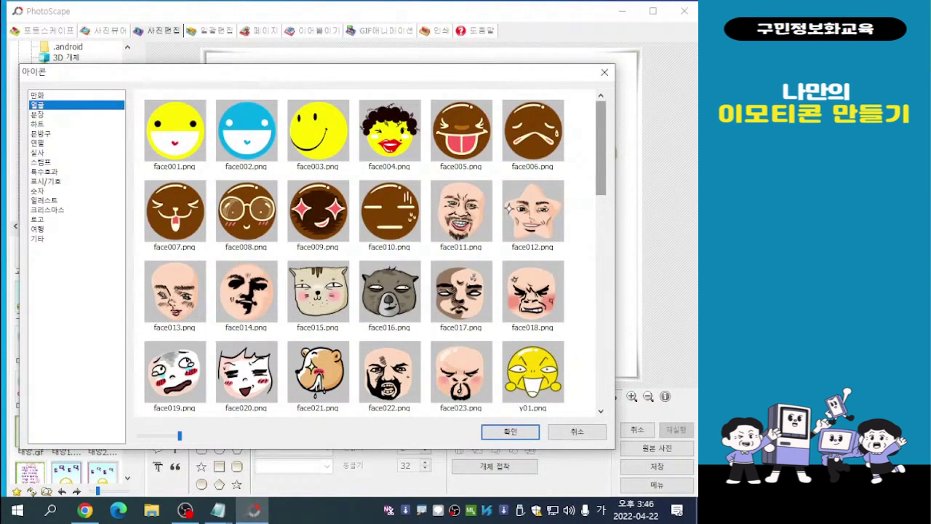
drag(601, 148, 601, 239)
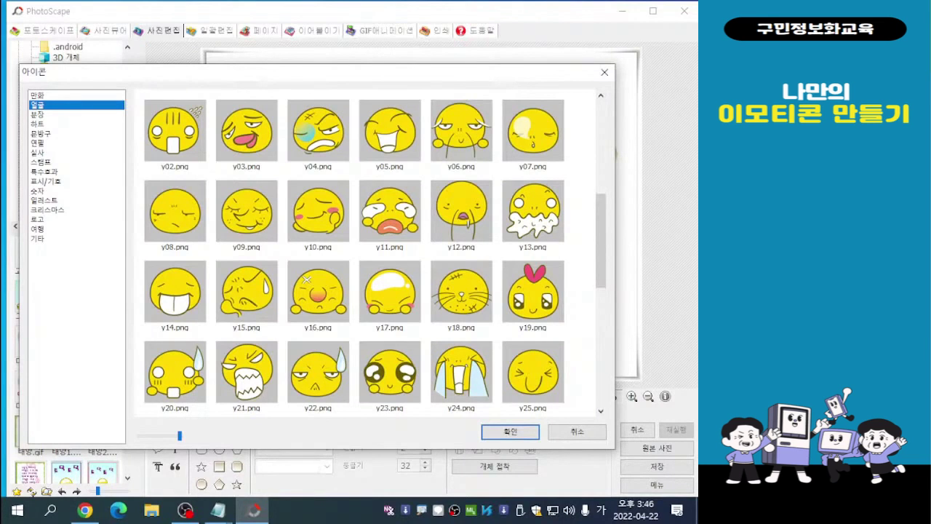
double_click(318, 219)
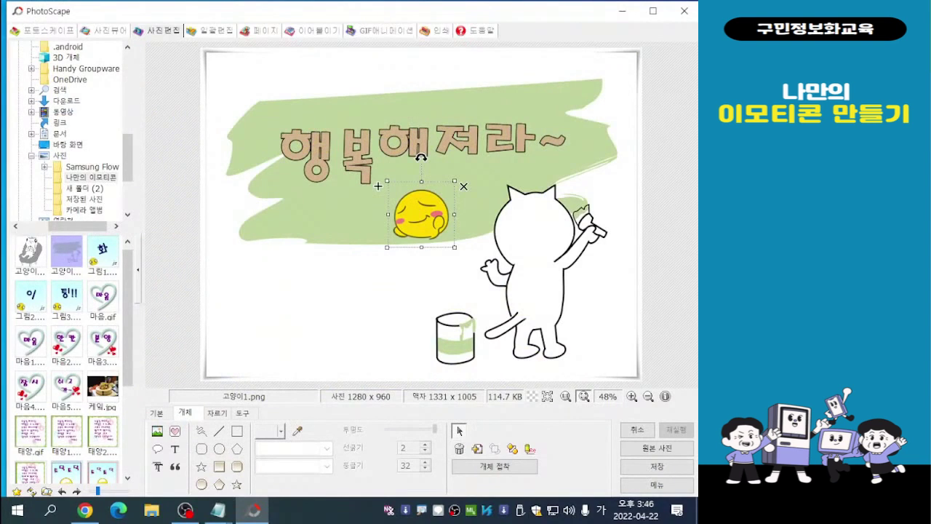
drag(422, 214, 443, 258)
drag(436, 218, 421, 199)
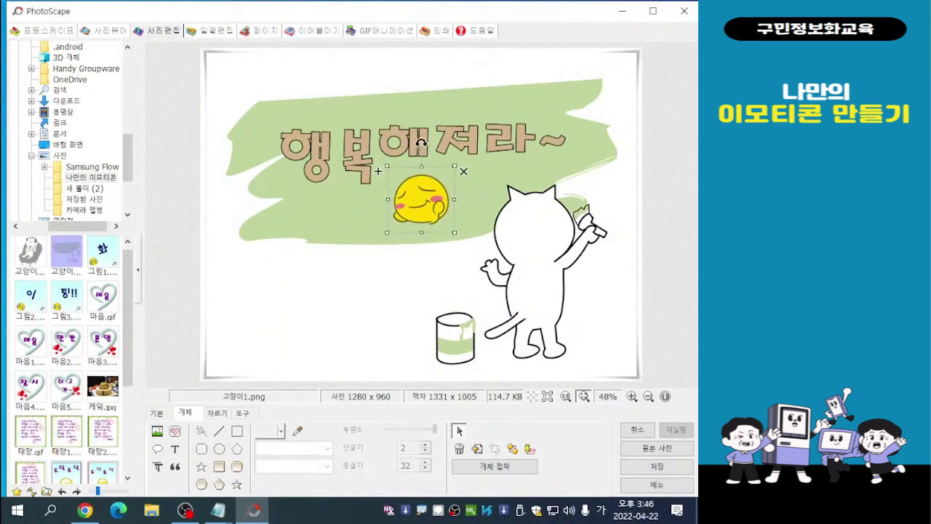
click(459, 430)
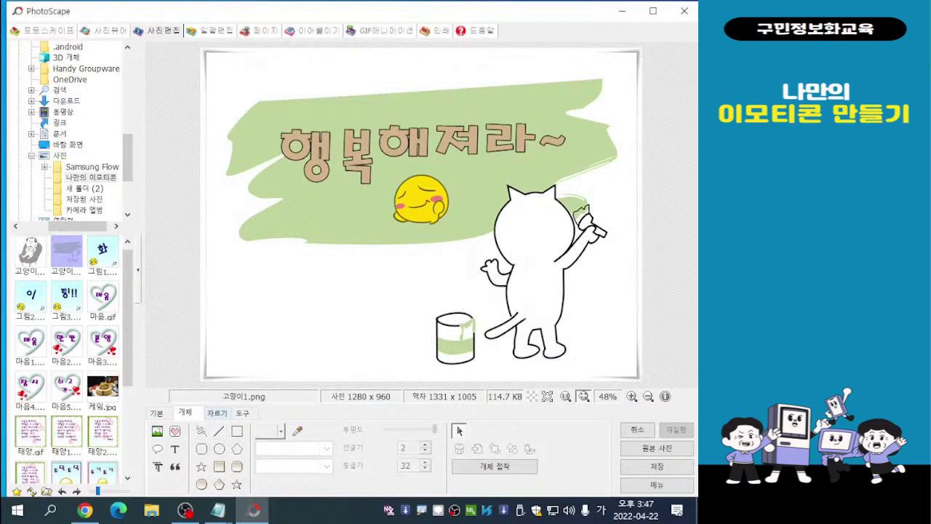
mouse_move(218, 509)
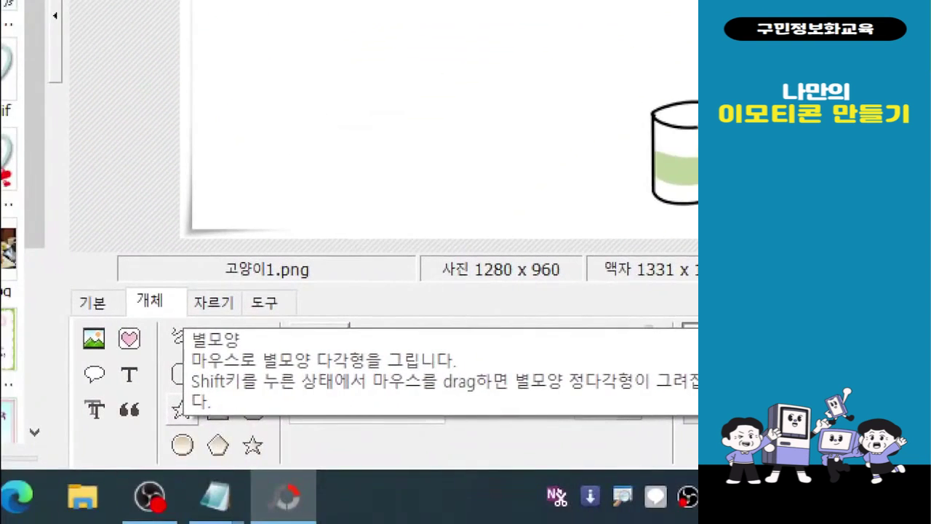
click(221, 424)
mouse_move(169, 393)
mouse_down()
mouse_move(191, 395)
mouse_move(202, 417)
mouse_move(168, 435)
mouse_up()
mouse_move(240, 432)
mouse_down()
mouse_move(255, 432)
mouse_move(240, 431)
mouse_up()
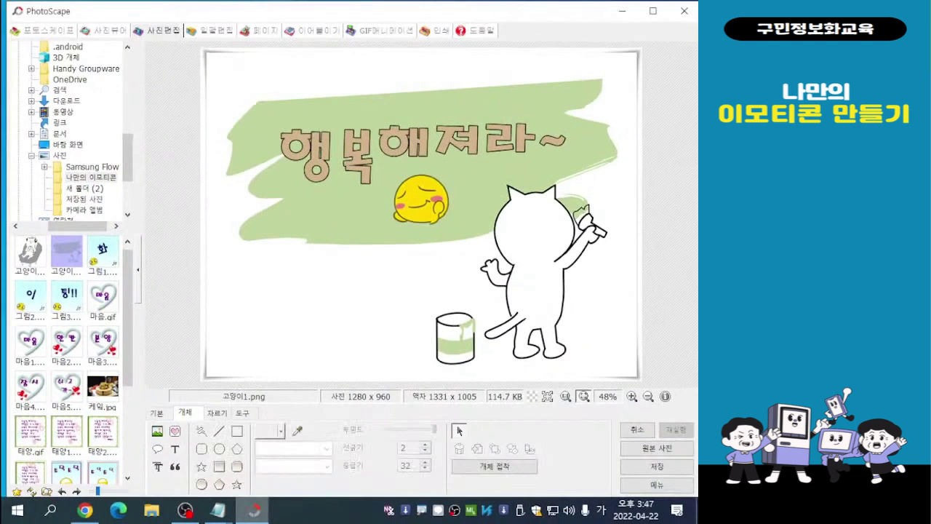
mouse_move(284, 497)
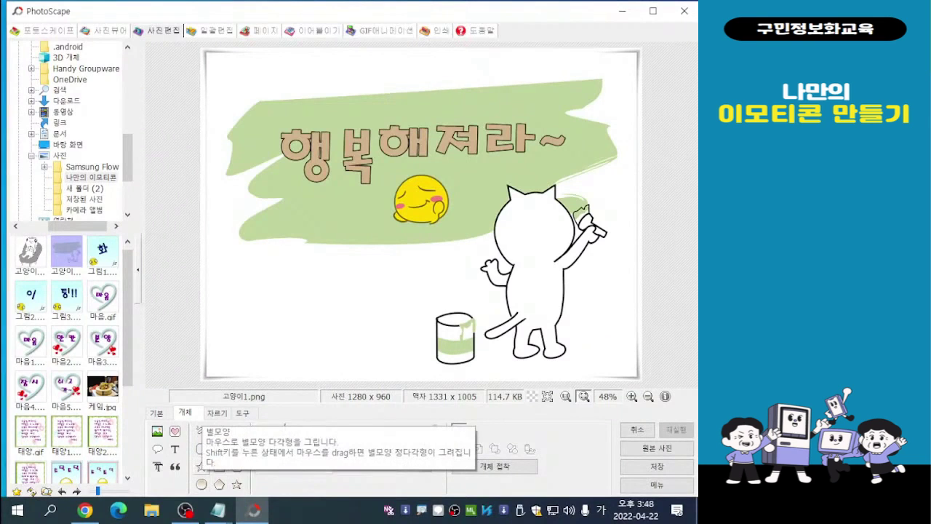
- Choose the 10각형(별) star outline shape with purple as its line colour
click(201, 465)
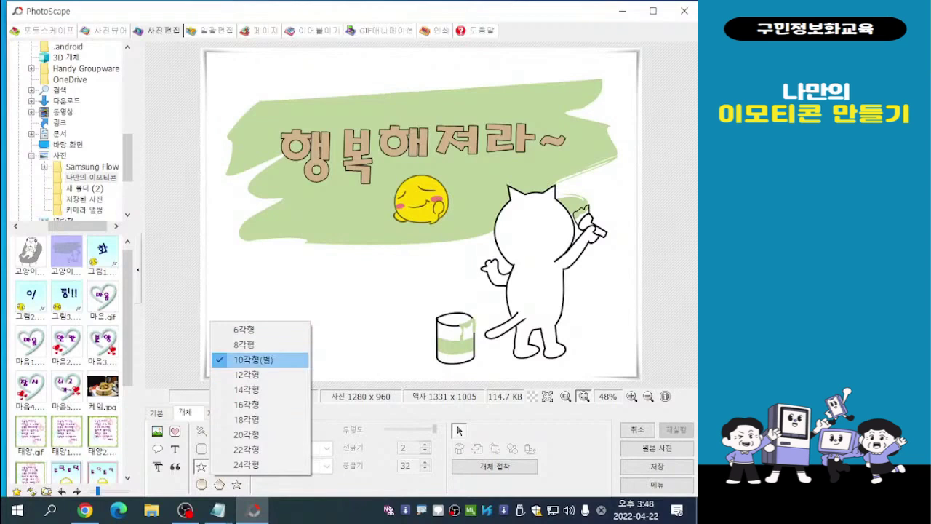
click(458, 431)
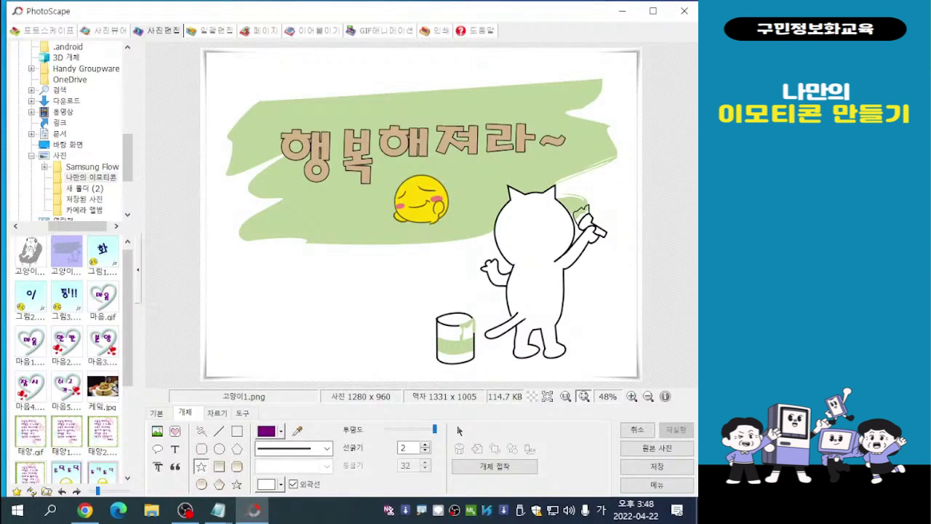
click(272, 431)
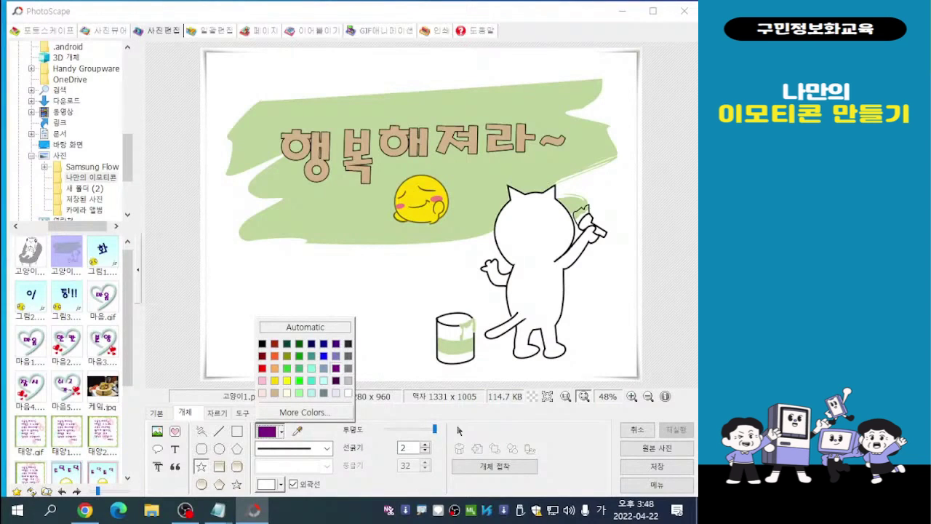
click(337, 368)
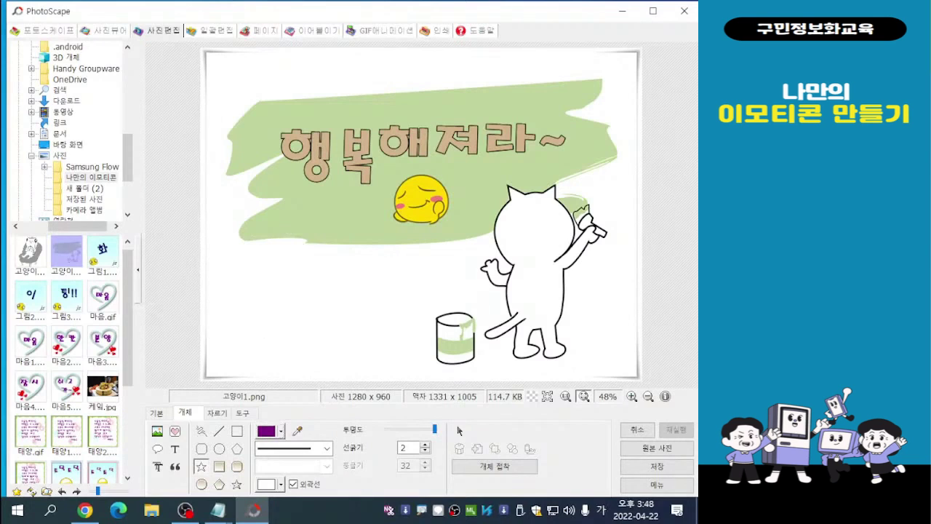
- Draw a trial star in the empty white area below the green paint and undo it
drag(259, 277, 314, 321)
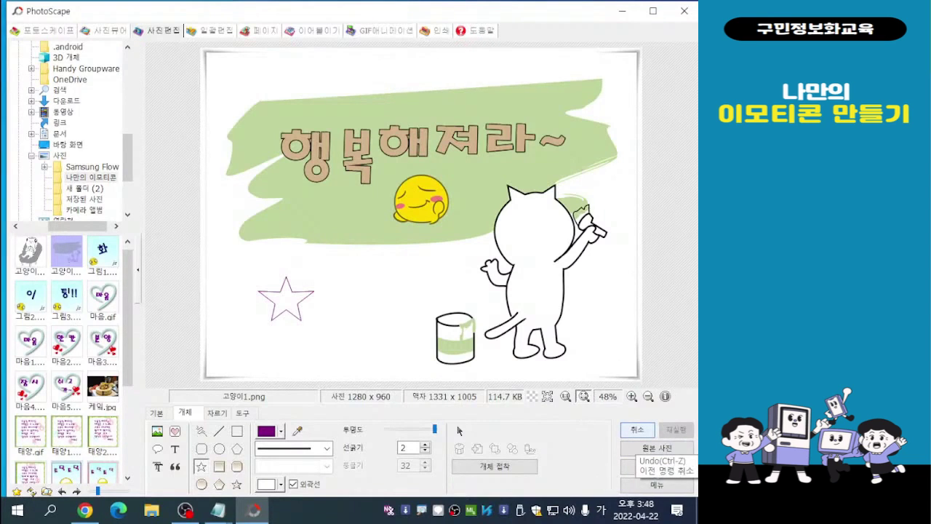
key(ctrl+z)
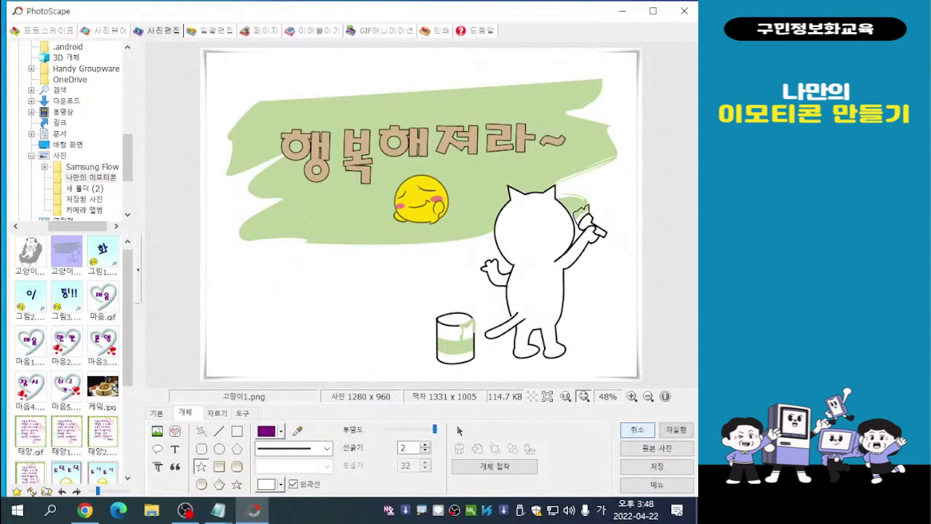
- Set the line thickness to 5 and draw two purple stars side by side in the white area near the paint can
click(426, 444)
click(426, 445)
key(Up)
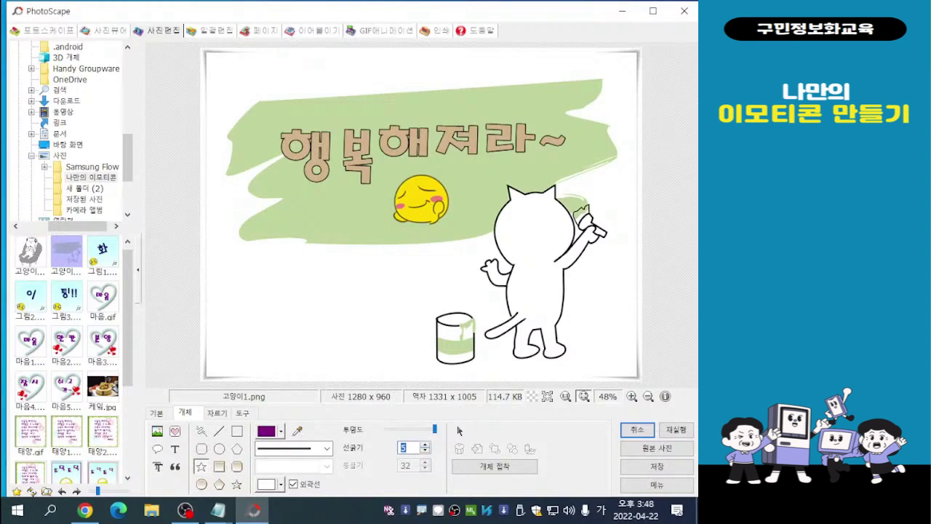
drag(250, 268, 316, 324)
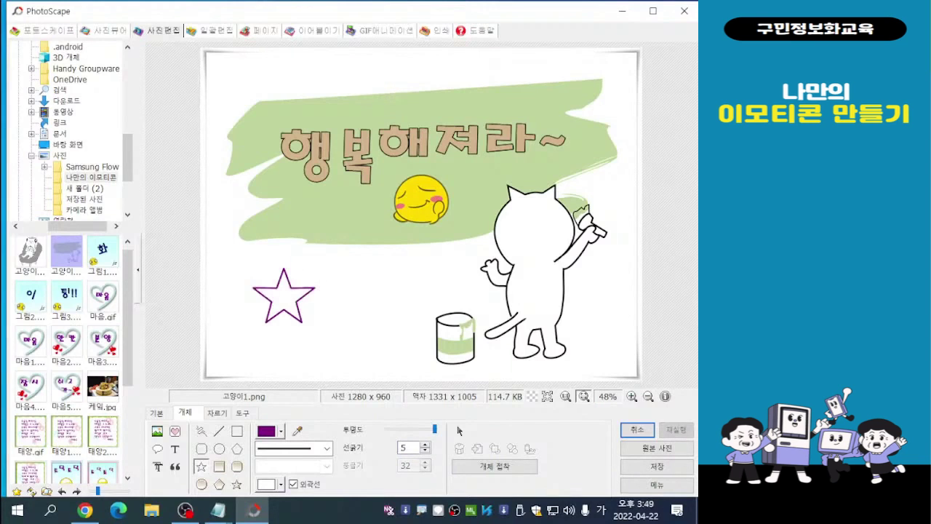
drag(326, 302, 404, 361)
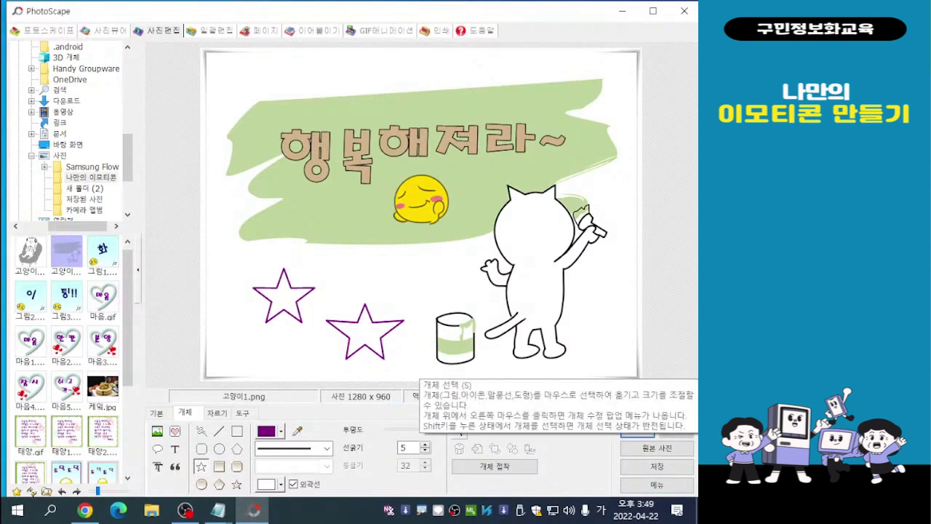
- Move the two purple stars together so they overlap, tilt the one nearer the paint can, and deselect them
click(459, 430)
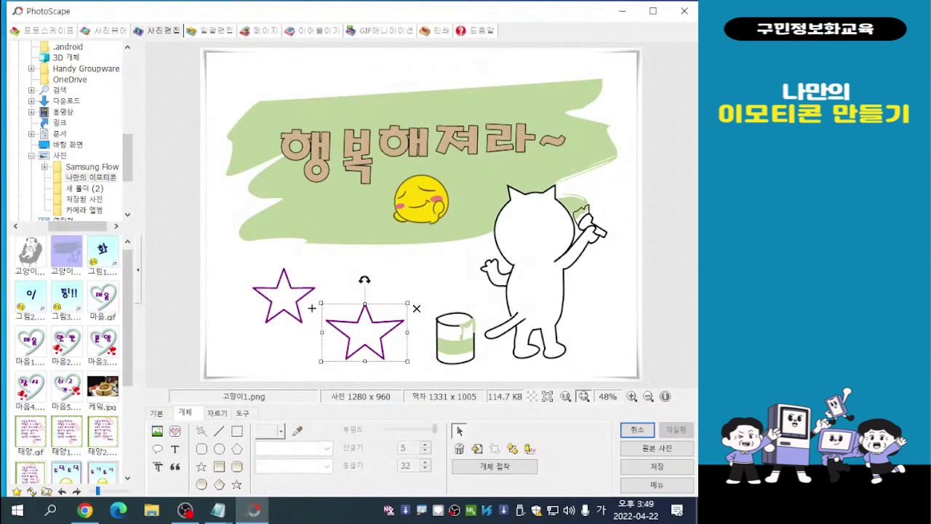
drag(312, 308, 256, 276)
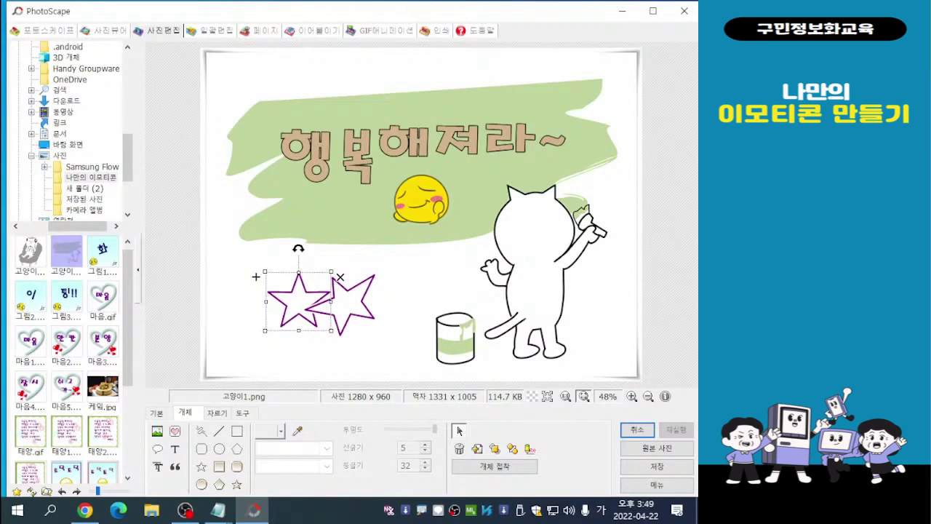
key(Escape)
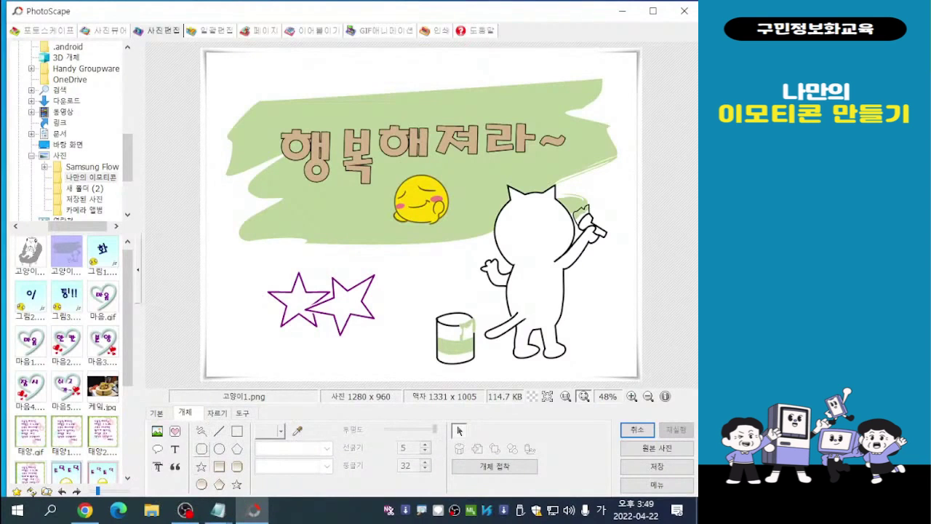
- Choose the rounded rectangle outline shape for drawing
click(202, 449)
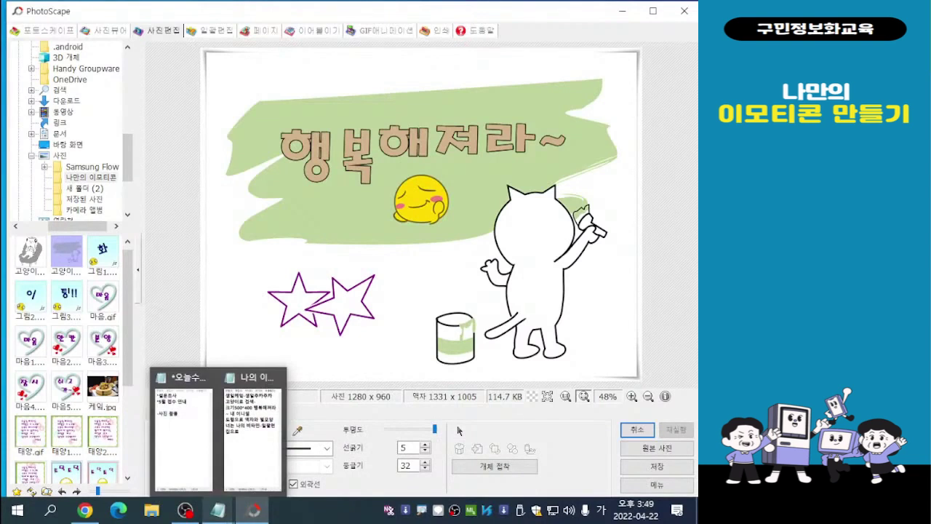
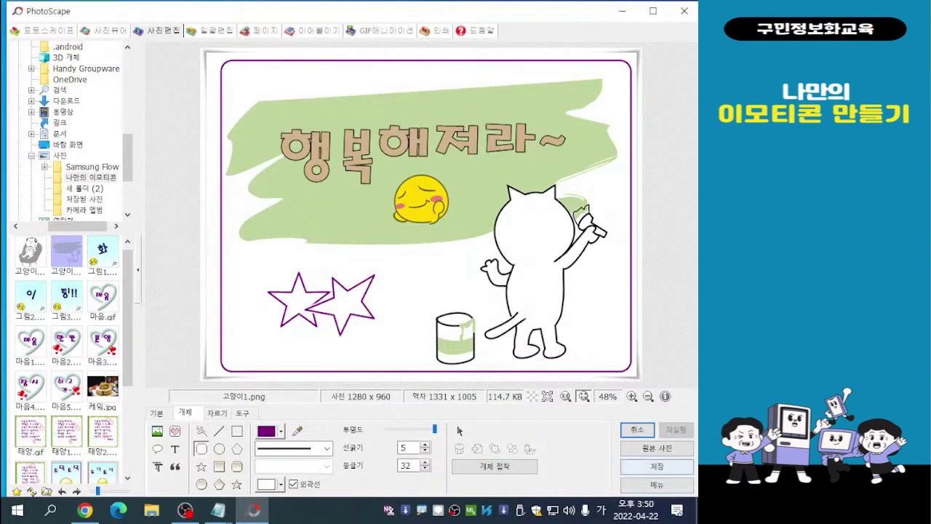
- Save the decorated cat picture under the new name 행복1 as a PNG in the 나만의 이모티콘 folder
click(657, 465)
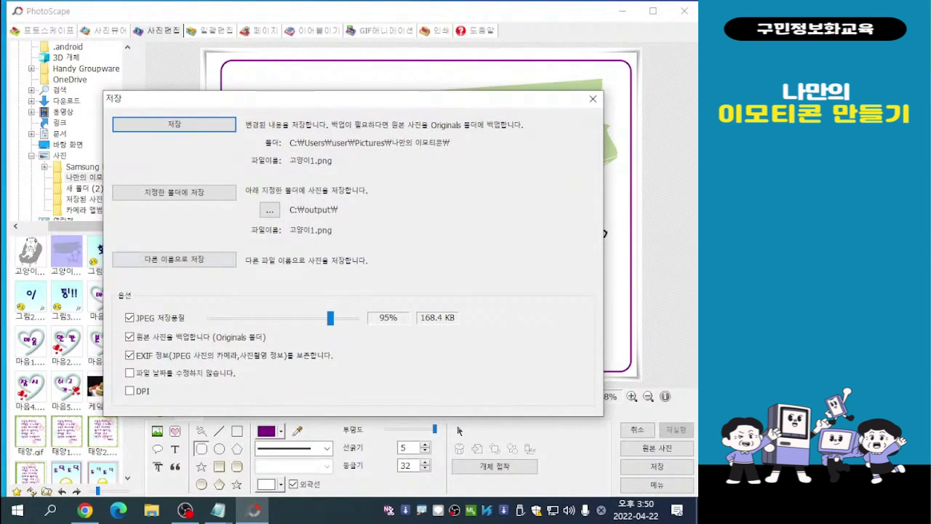
click(173, 259)
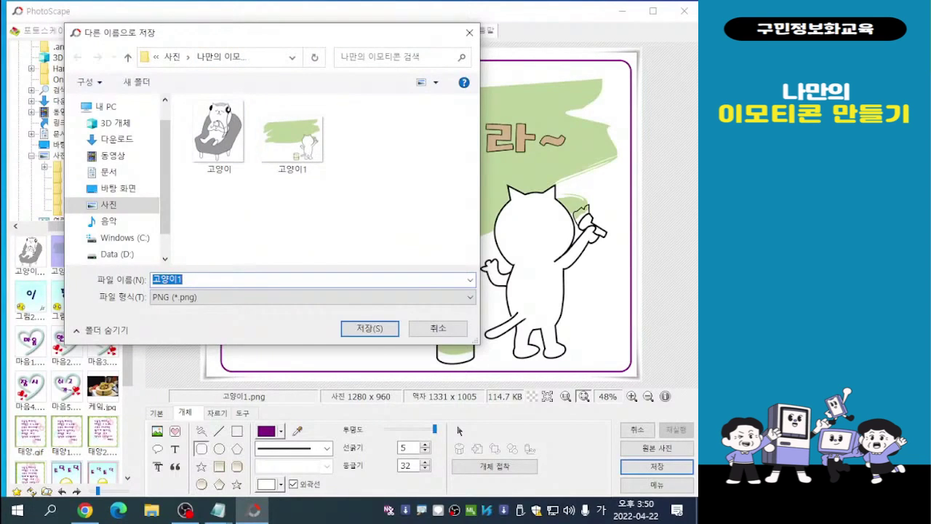
click(183, 279)
key(BackSpace)
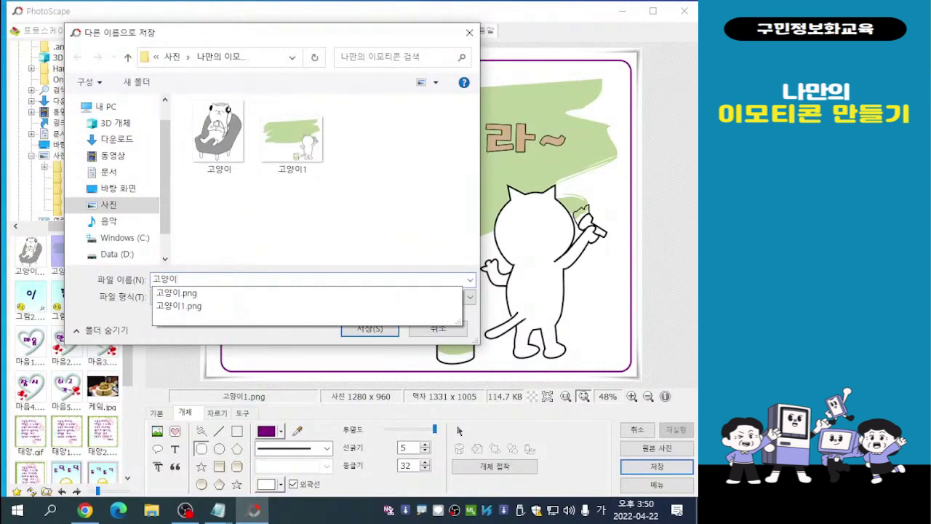
key(BackSpace)
key(BackSpace)
key(BackSpace)
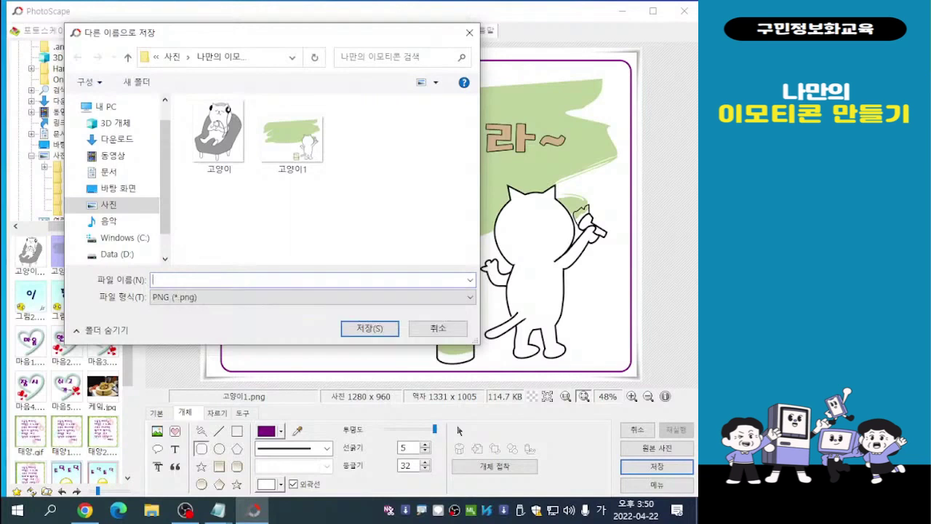
text(행ㅂ)
key(BackSpace)
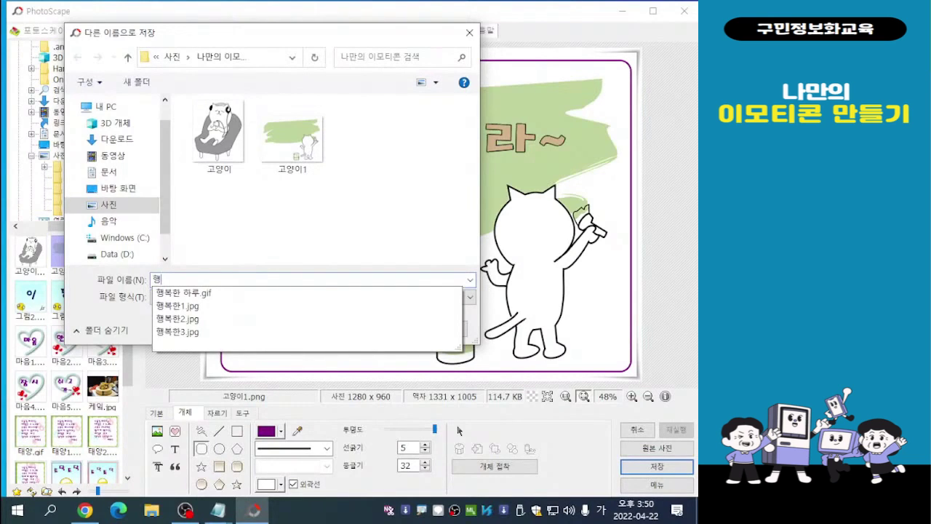
text(ㅂㅗㄱ1)
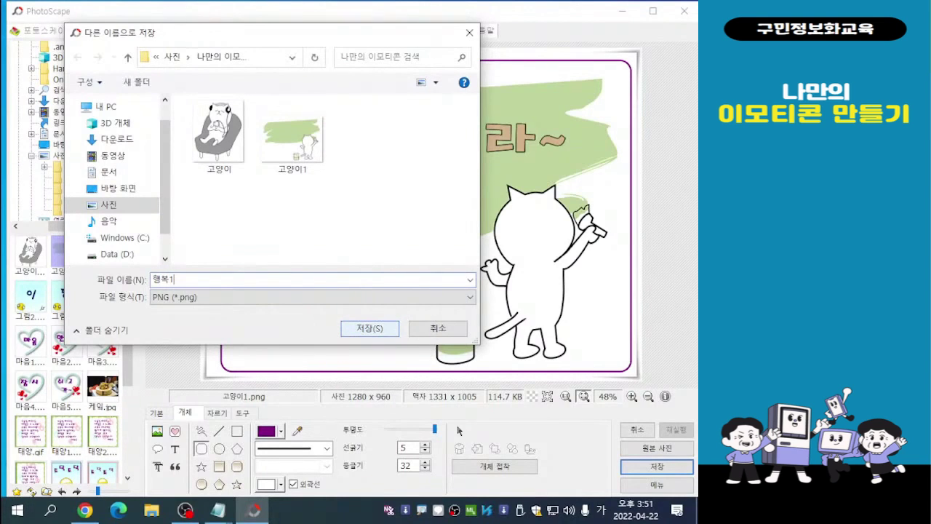
key(Return)
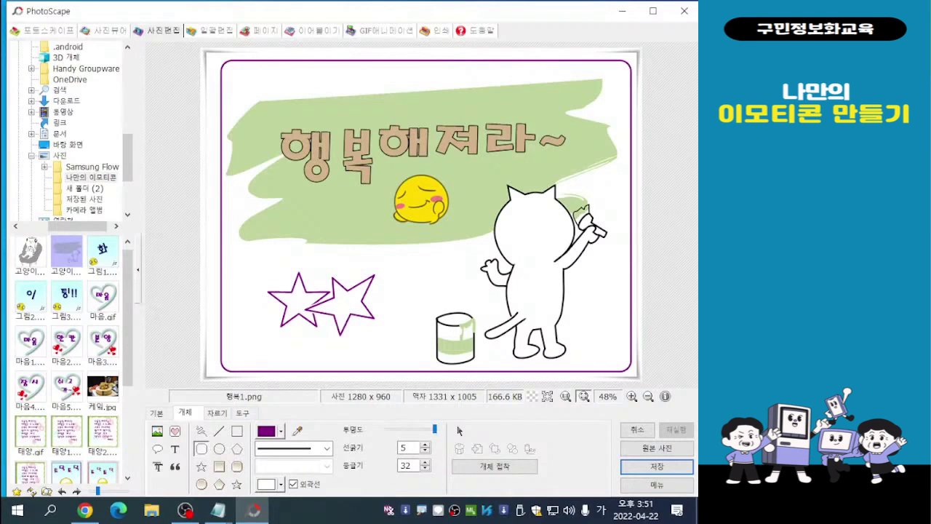
- Delete the 행복해져라~ text and the yellow face icon from the green paint, keeping the stars and frame
click(174, 448)
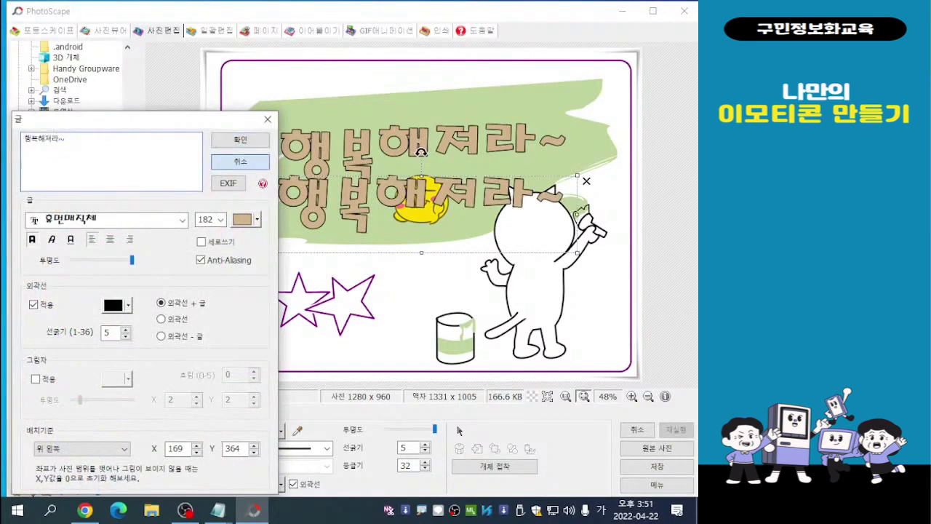
key(Escape)
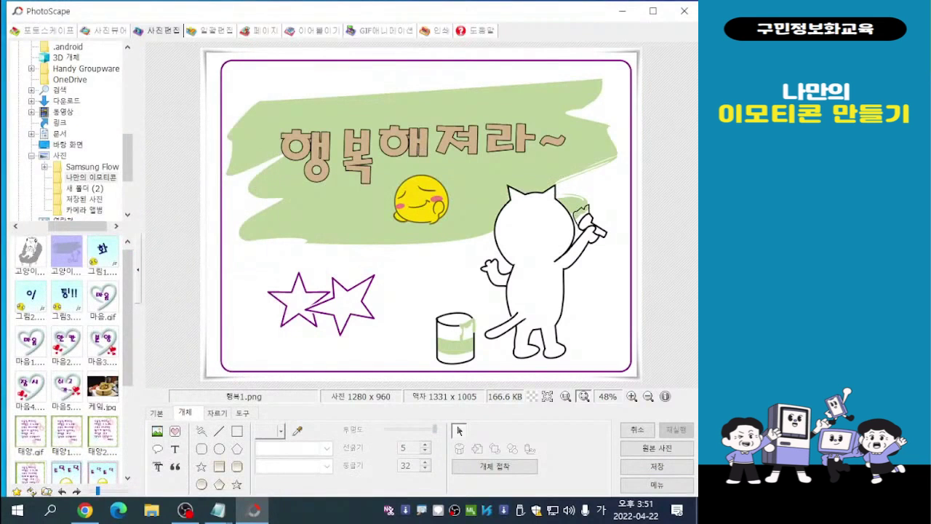
click(429, 149)
click(429, 149)
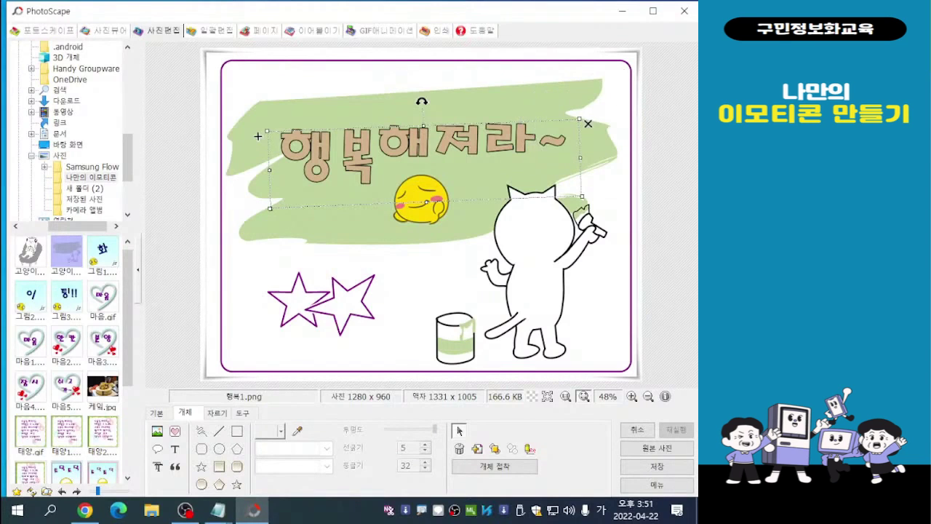
key(Delete)
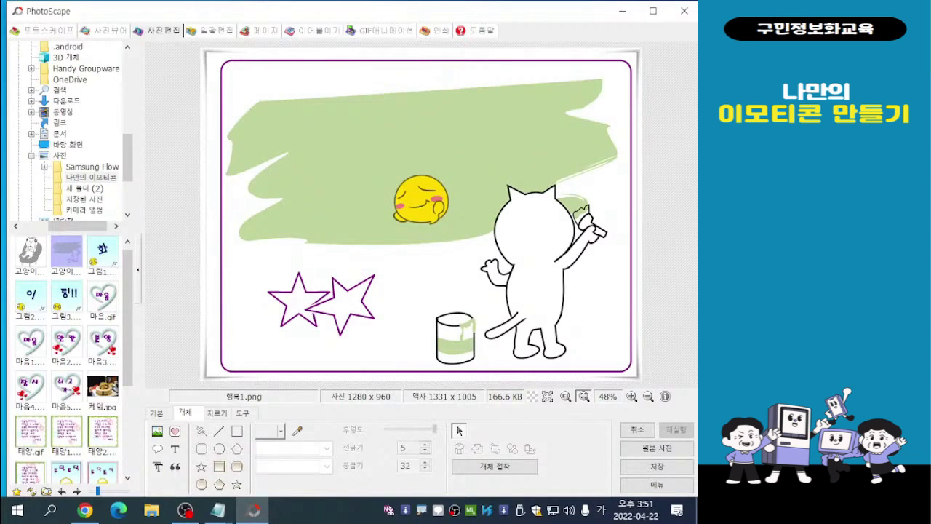
click(427, 61)
click(421, 200)
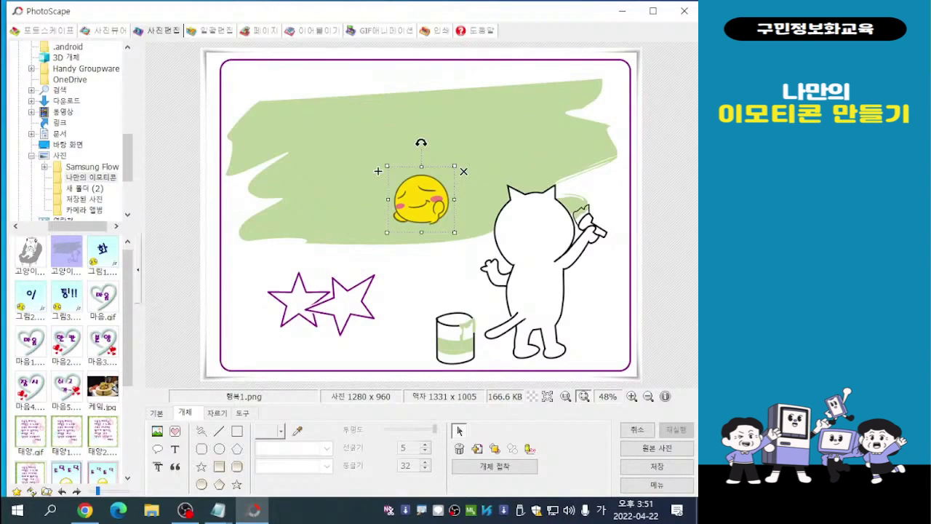
key(Delete)
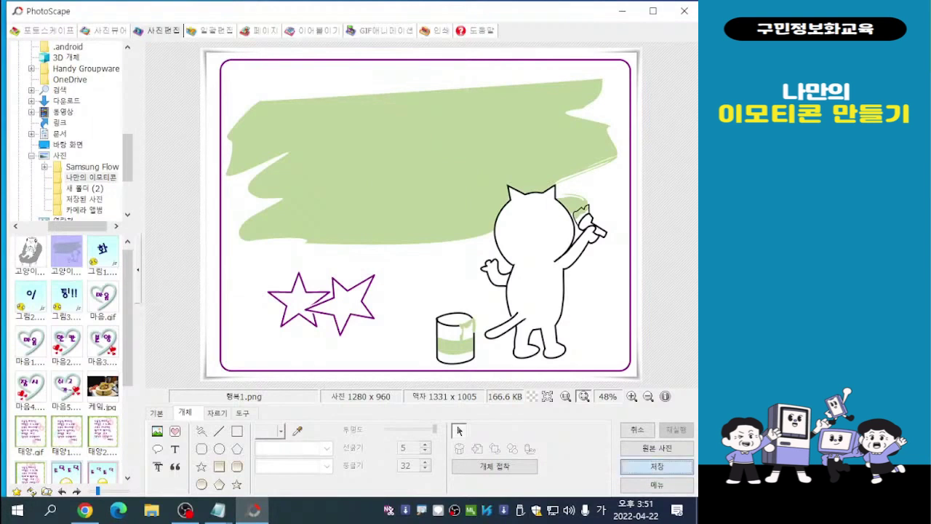
- Save the picture without text and face as a separate PNG named 행복2 in the same folder
click(657, 467)
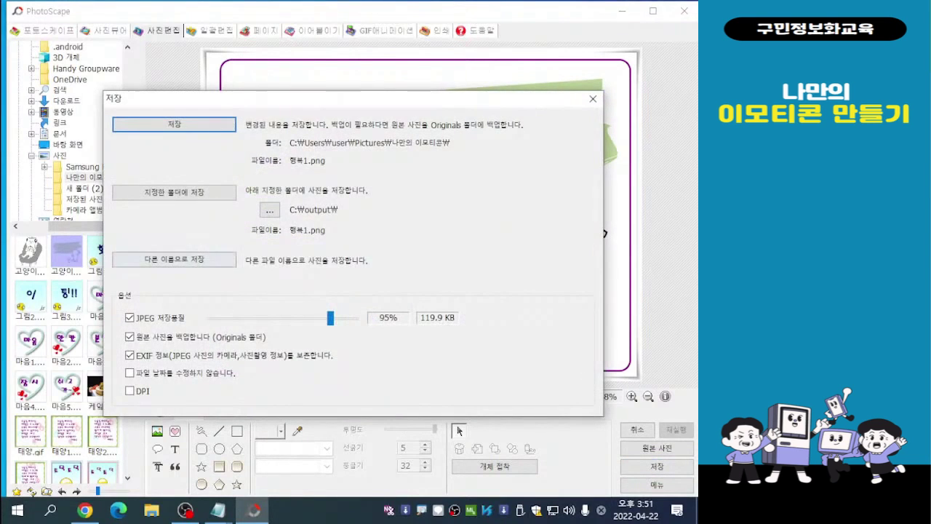
click(174, 259)
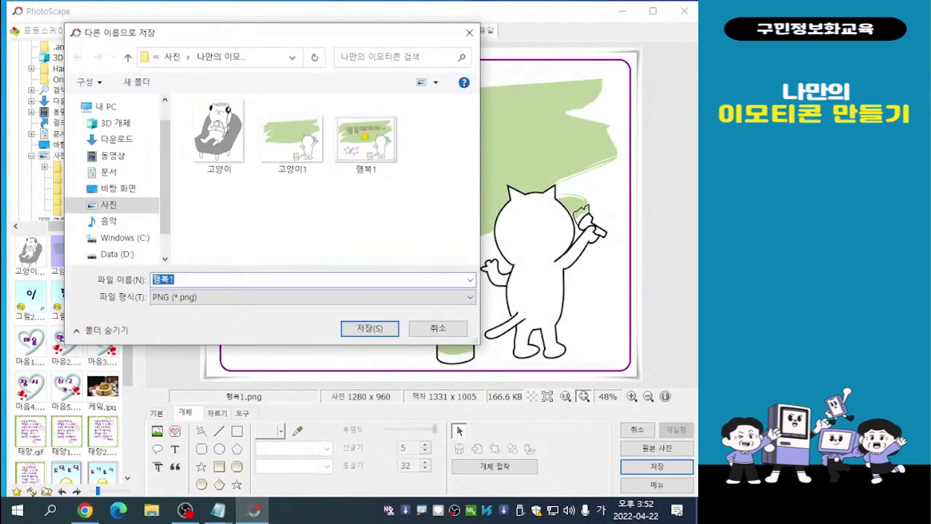
click(176, 279)
key(BackSpace)
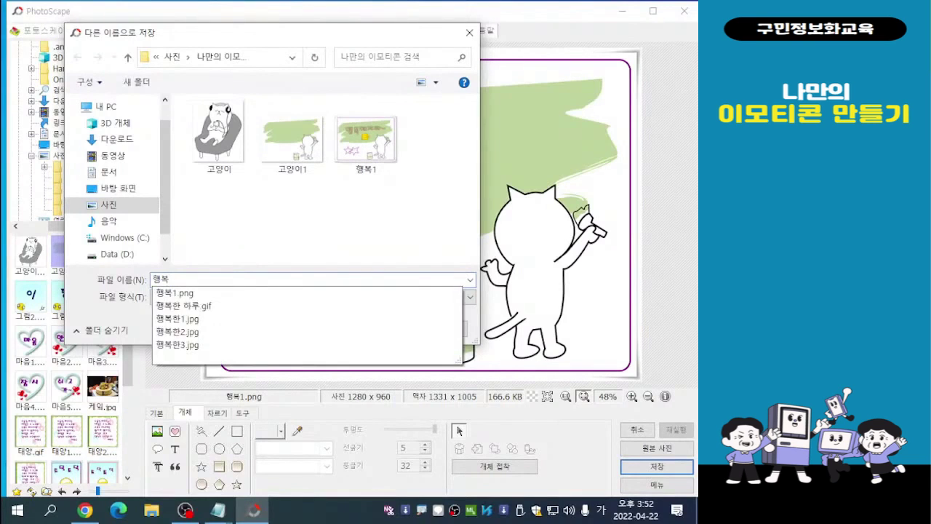
text(2)
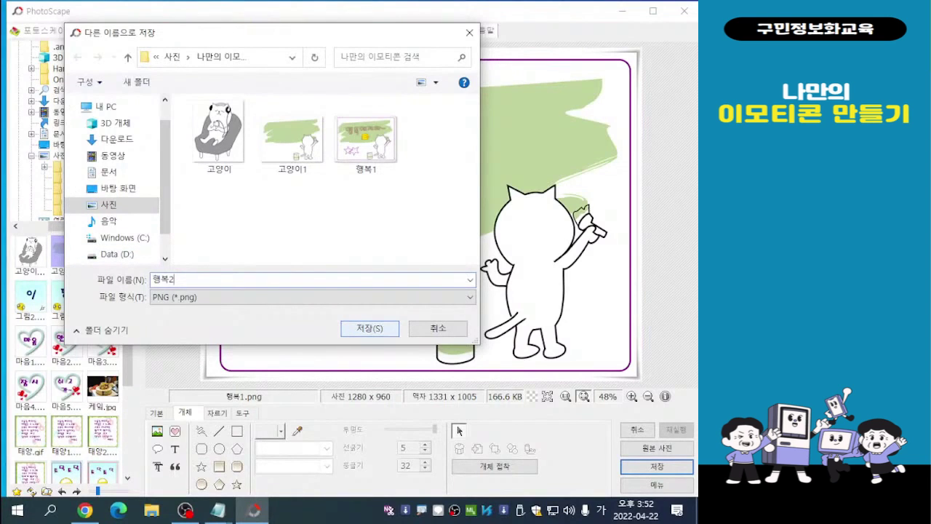
click(370, 329)
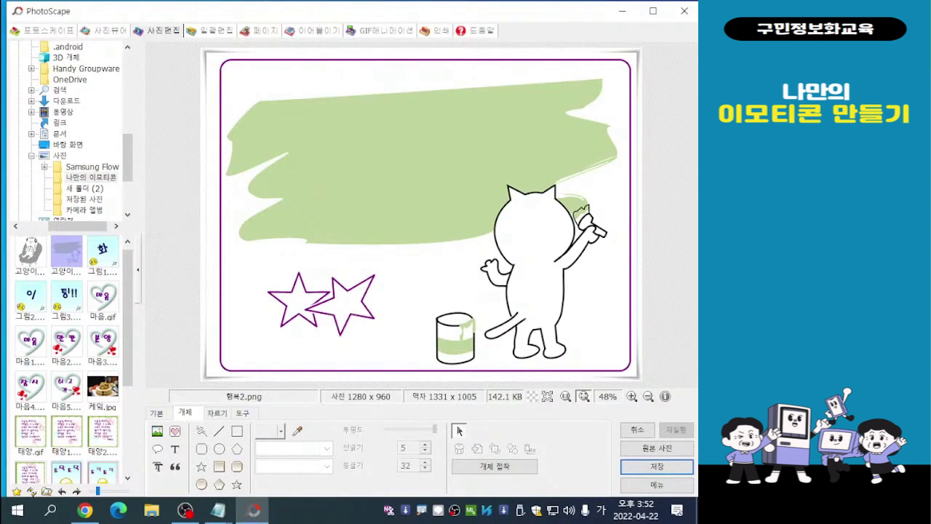
- Switch to the GIF animation editor and remove all the birthday cake frames from the list
click(378, 31)
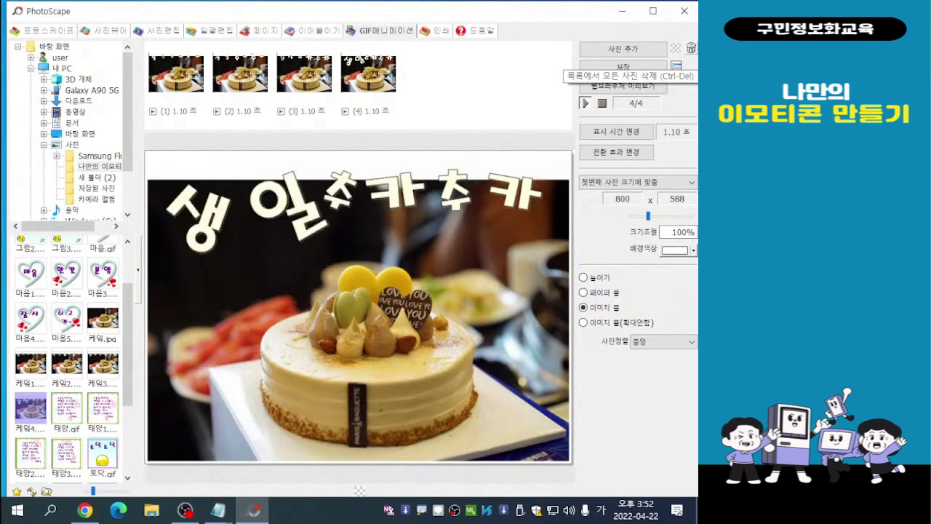
key(ctrl+Delete)
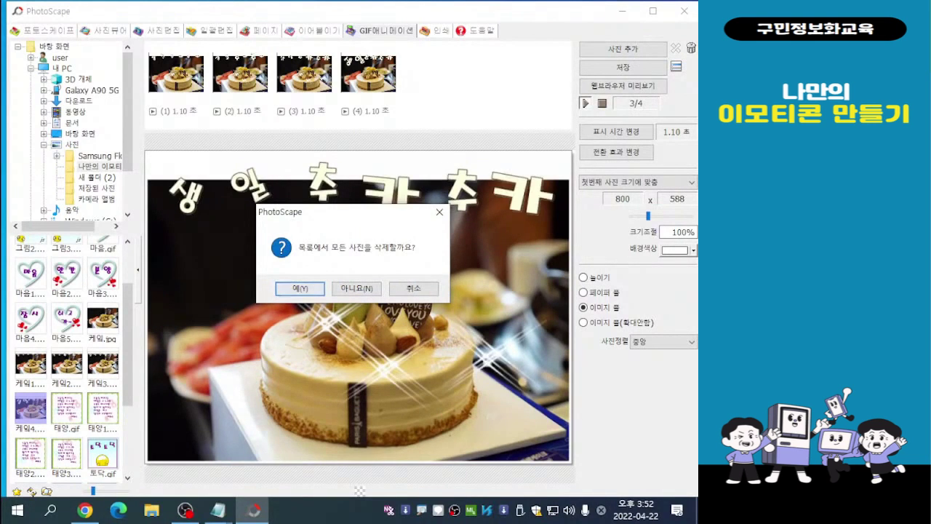
key(Return)
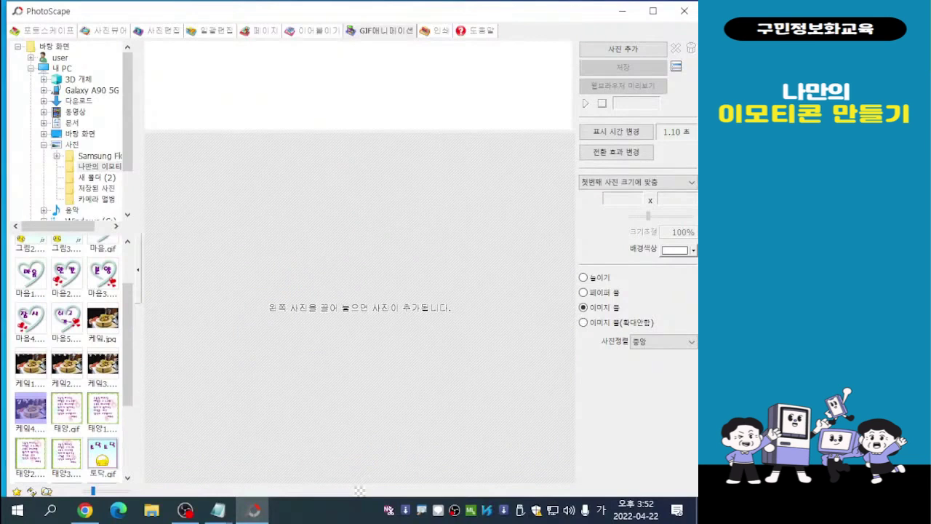
- Add 행복1 and 행복2 together from the refreshed 나만의 이모티콘 folder as the frames of the animation
click(99, 167)
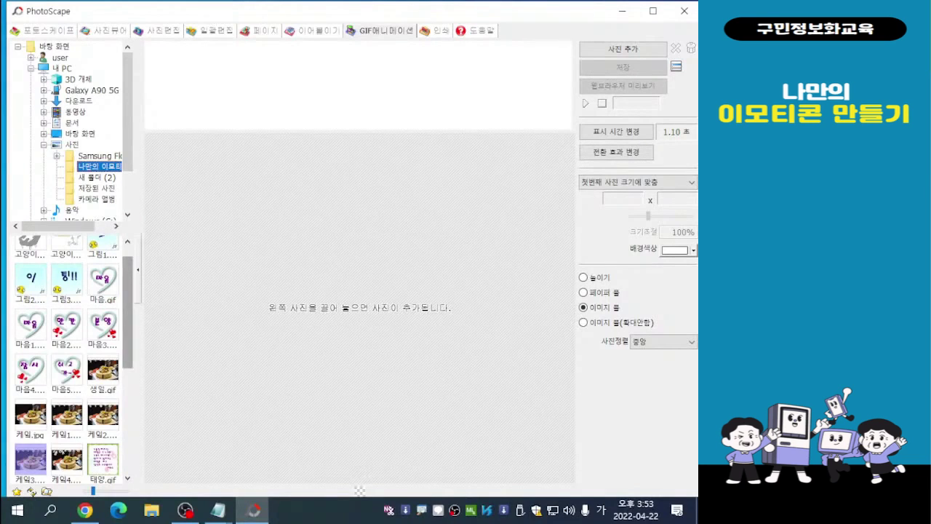
scroll(67, 360, down, 5)
scroll(67, 360, down, 3)
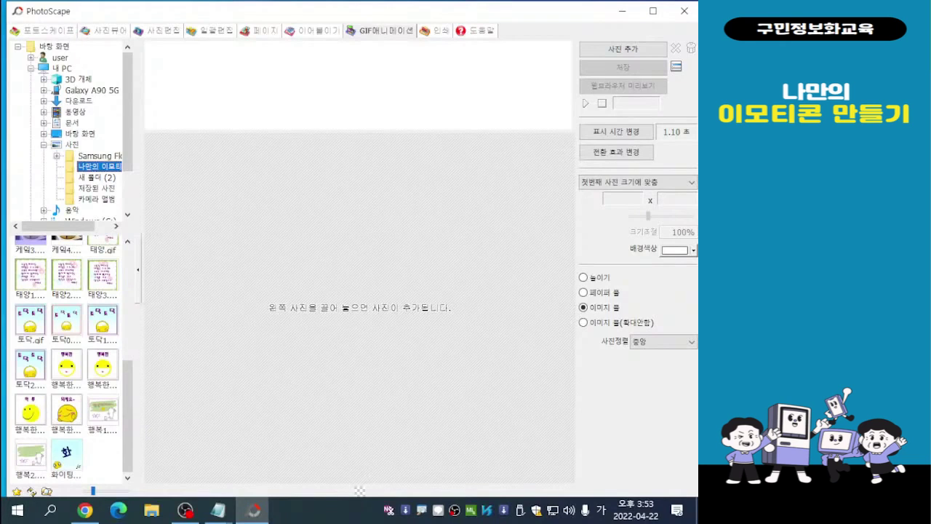
click(102, 410)
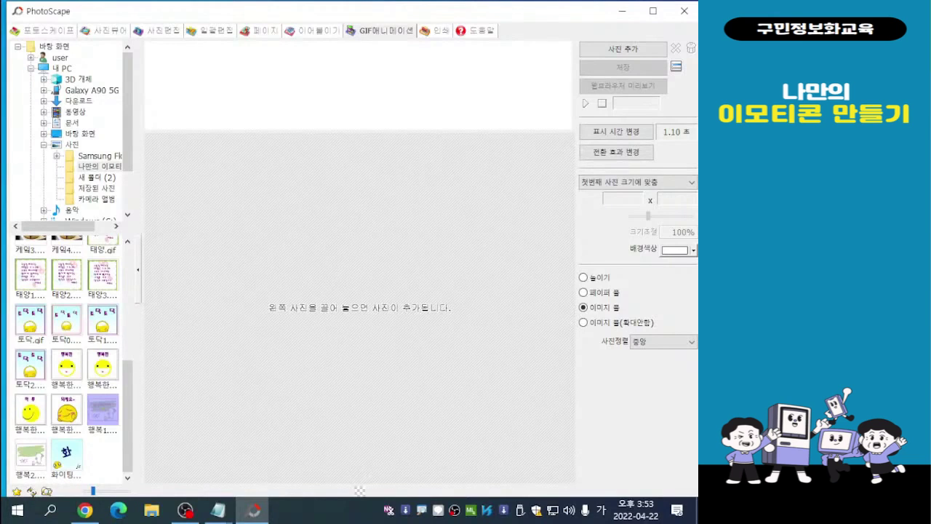
ctrl+click(31, 455)
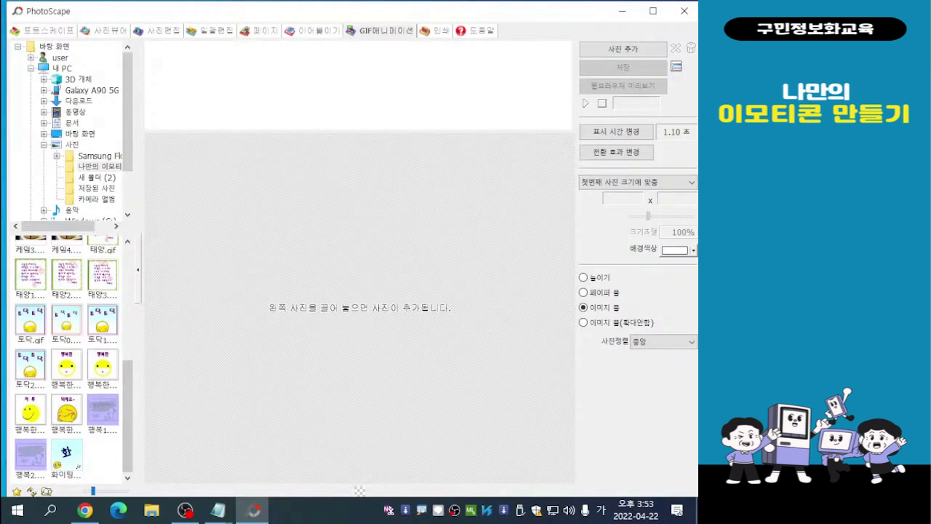
drag(31, 455, 357, 291)
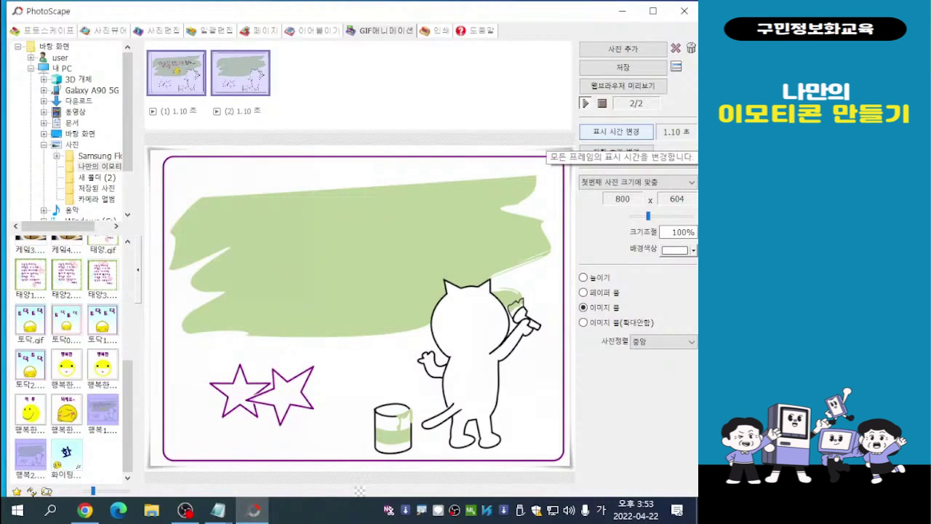
- Set the display time of all frames to 90 (0.90 seconds)
click(615, 131)
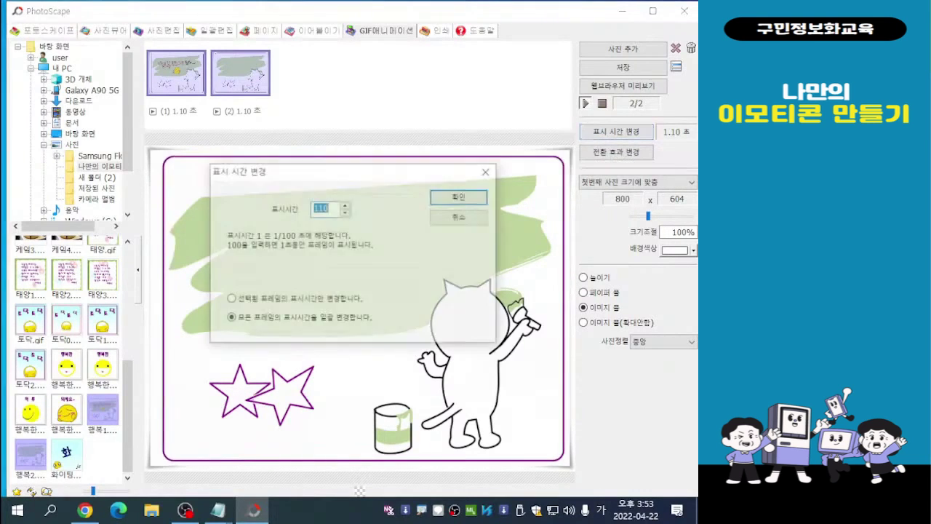
drag(373, 171, 539, 31)
click(496, 69)
double_click(493, 68)
text(90)
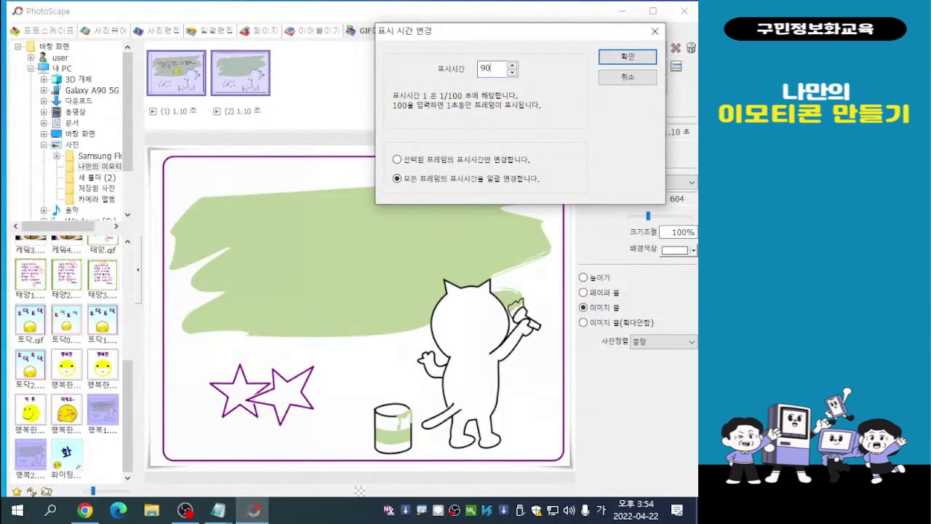
click(627, 56)
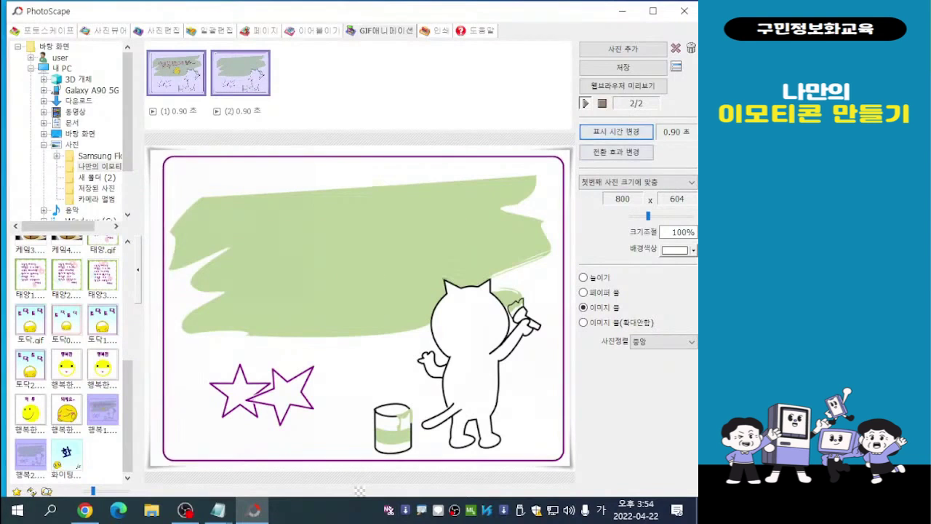
click(616, 131)
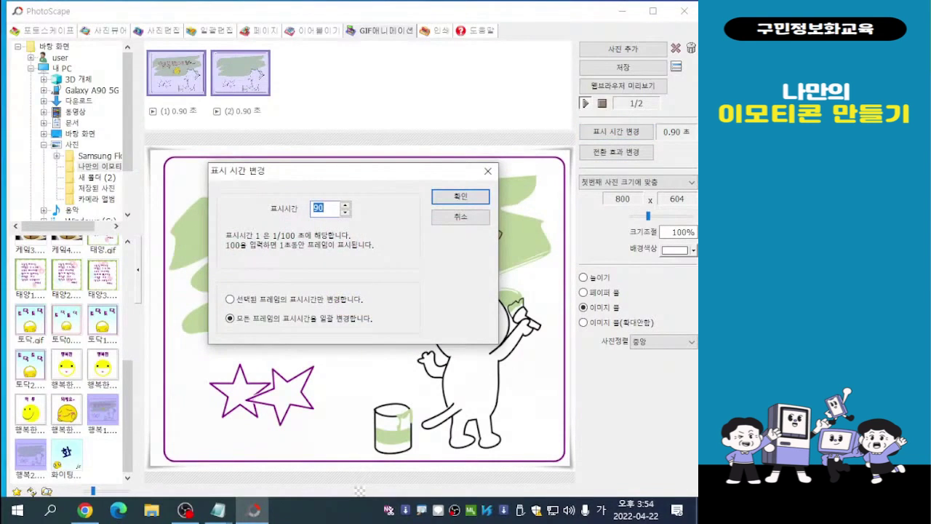
click(487, 171)
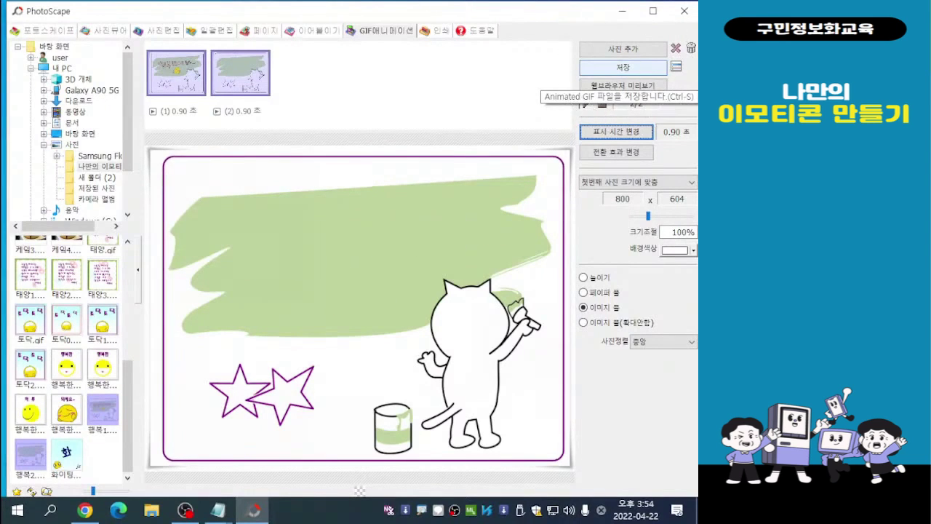
- Save the animation as a GIF named 행복 in the 나만의 이모티콘 folder, keeping the 800 x 604 canvas size
click(622, 67)
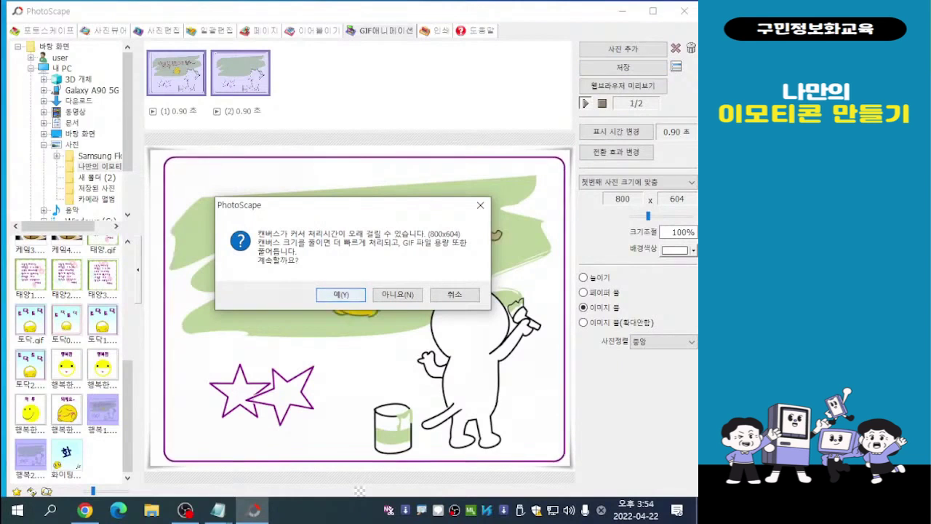
key(Return)
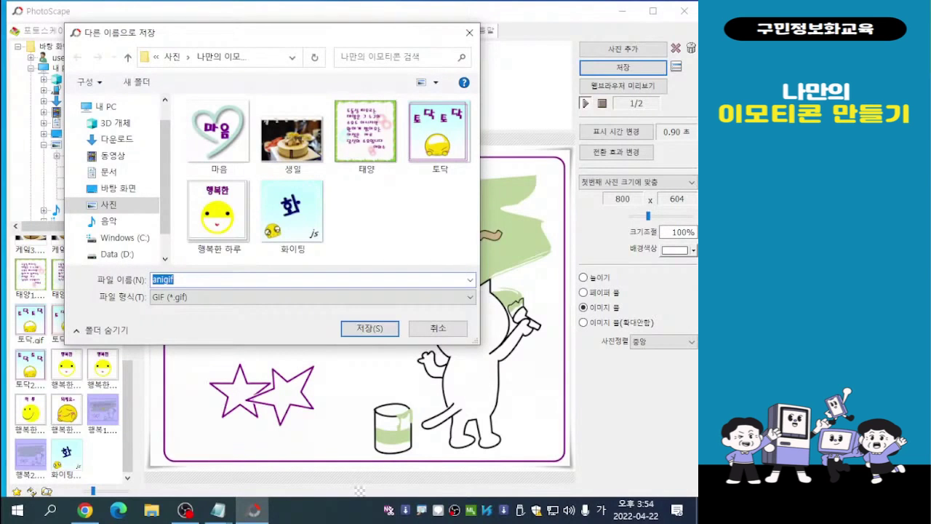
drag(308, 36, 326, 40)
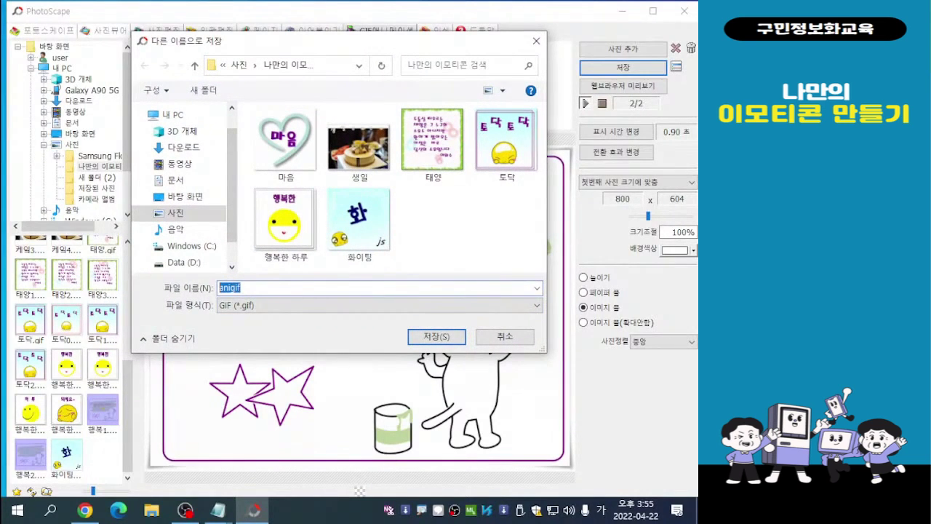
text(행복)
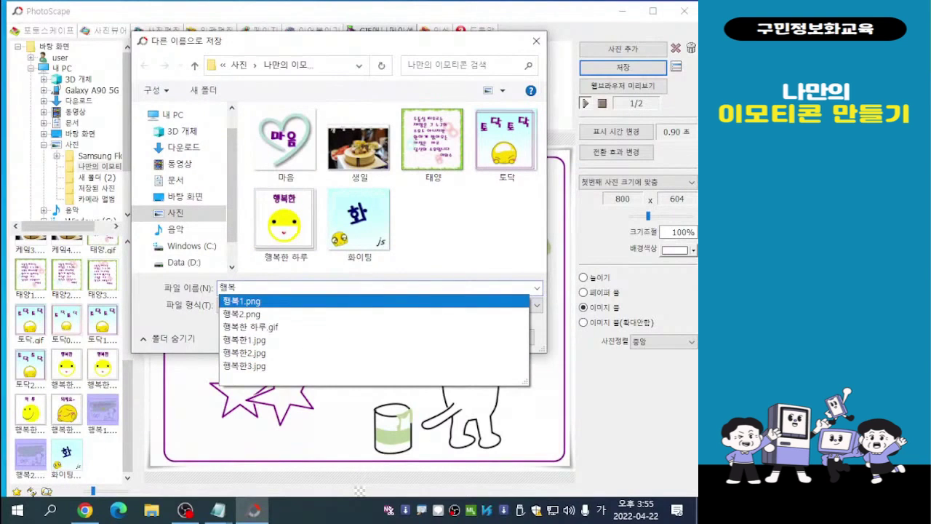
key(Return)
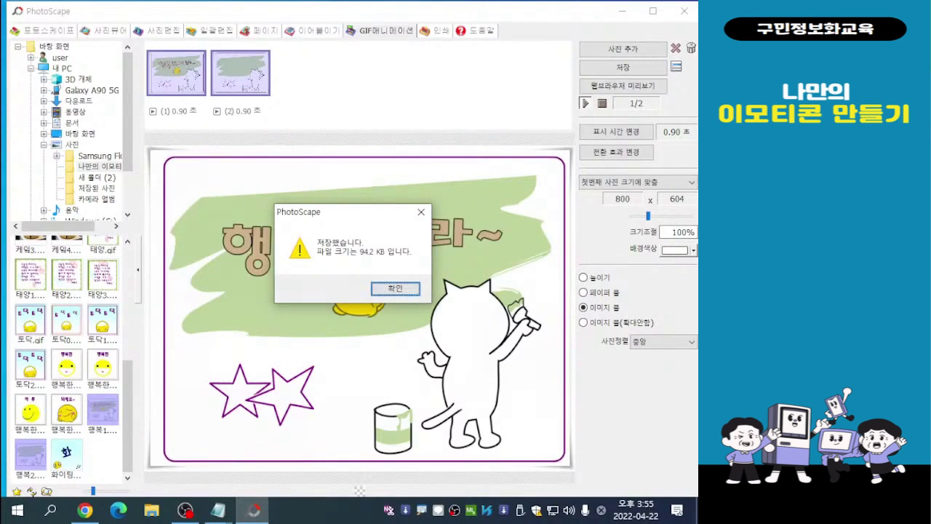
key(Return)
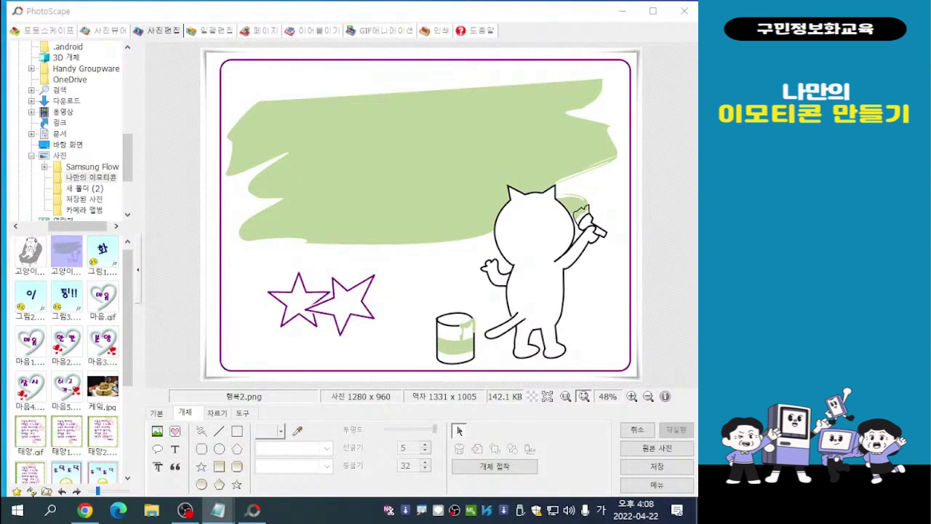
- Minimize the photo editor, start Microsoft Edge, search the web for vlrtkkqpdl and open the Pixabay site
key(alt+Tab)
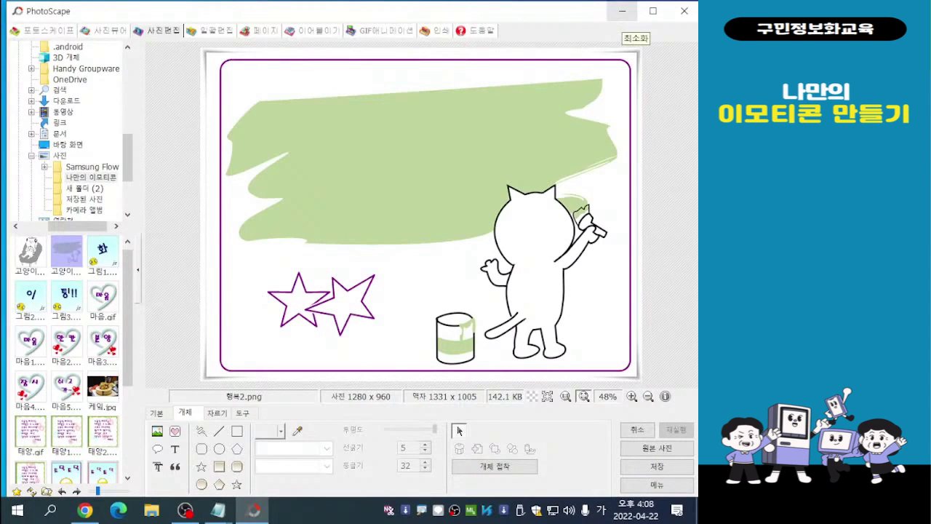
click(622, 11)
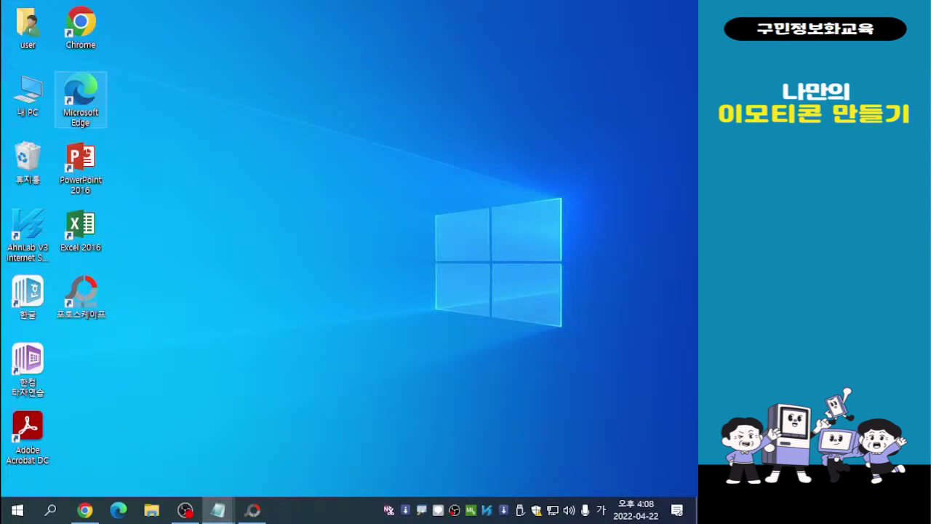
double_click(80, 100)
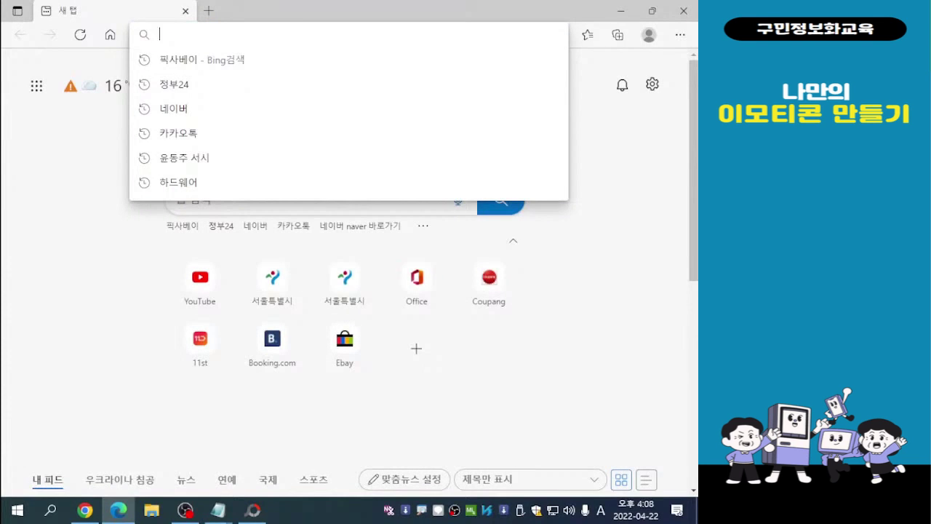
text(vlrtkkqpdl)
key(Return)
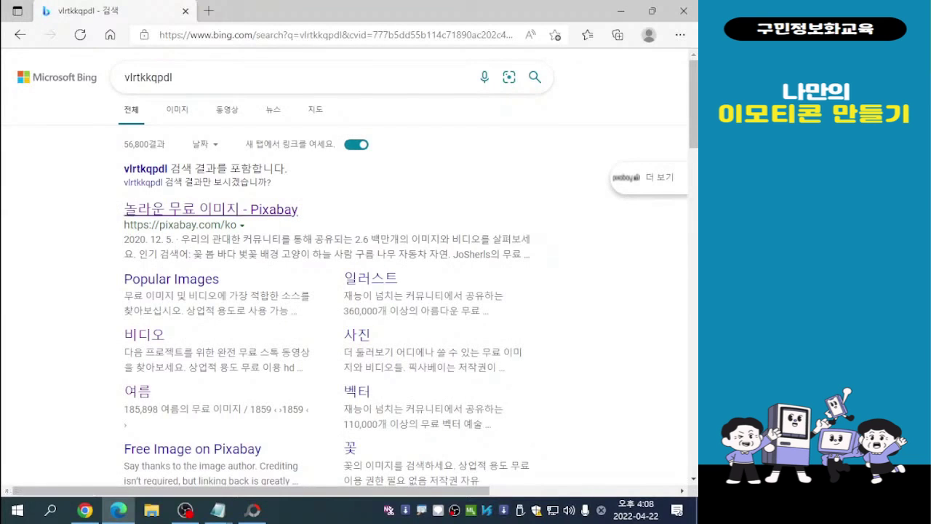
click(211, 209)
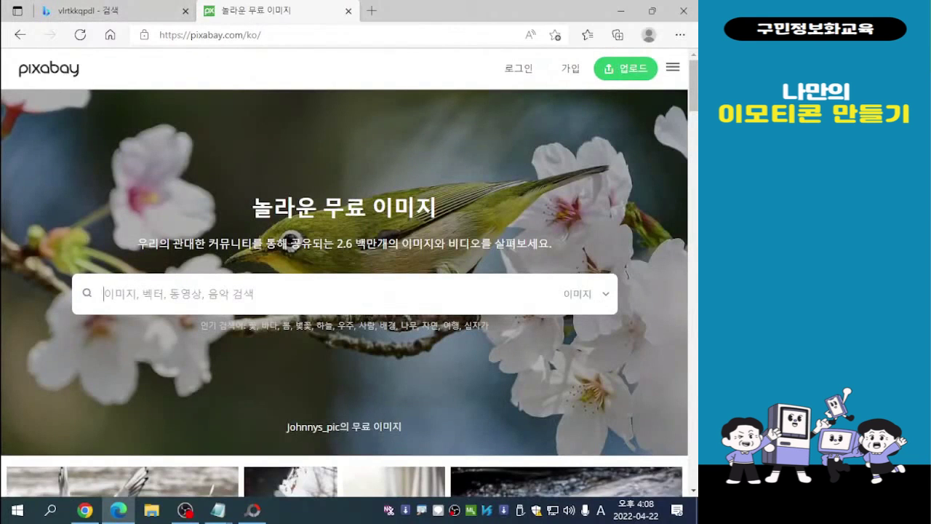
- Search Pixabay's images for 비타민
scroll(349, 273, down, 2)
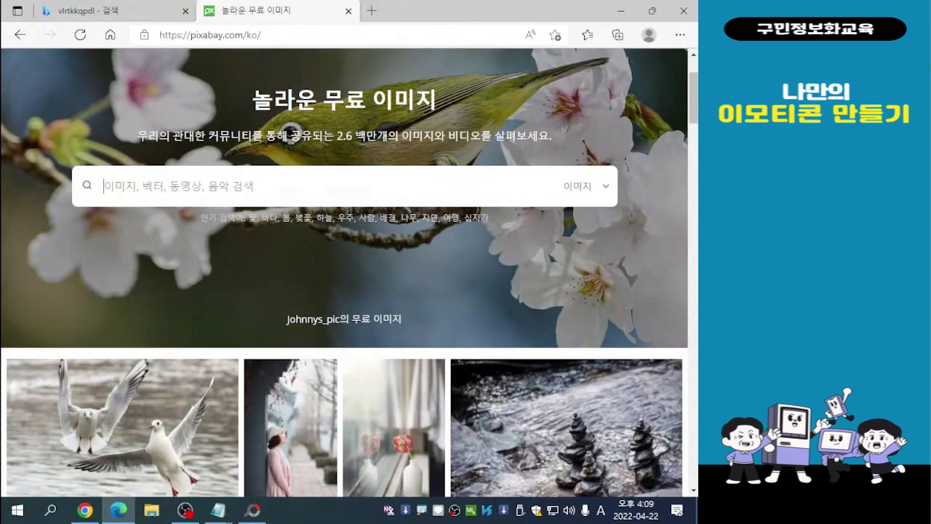
text(q)
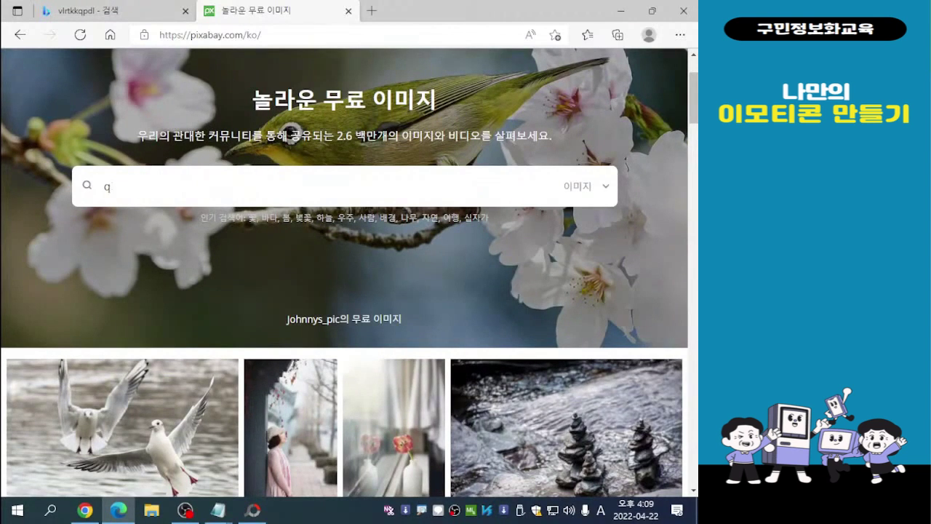
key(BackSpace)
text(비타민)
key(Return)
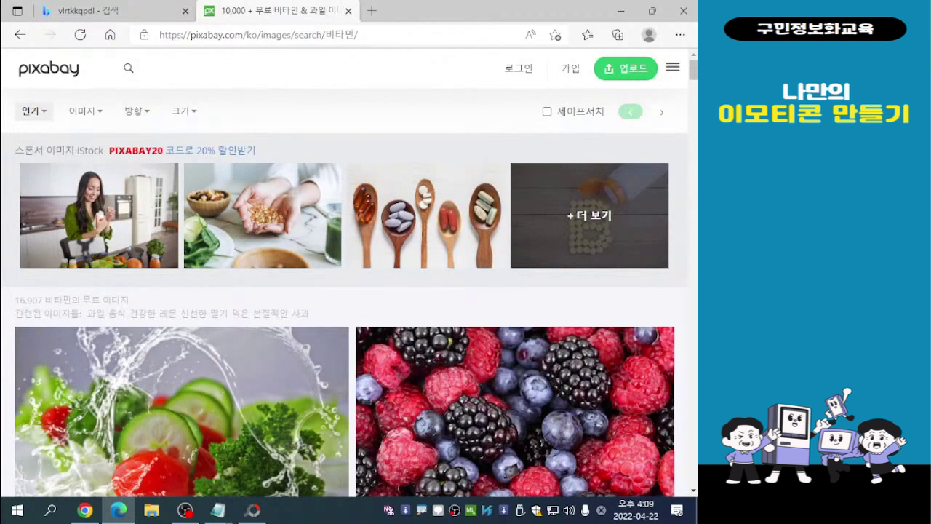
- Browse the 비타민 results and open the photo of cucumber, tomato and parsley splashed with water
scroll(509, 437, down, 4)
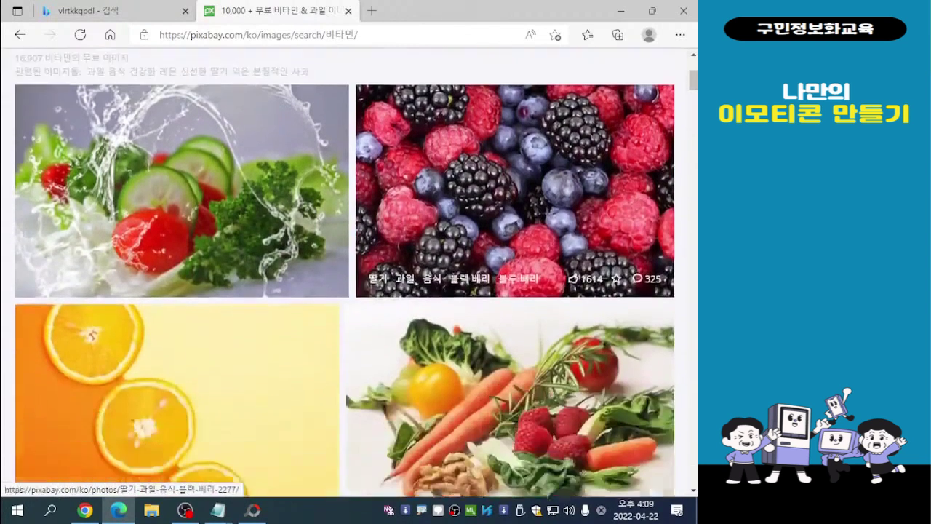
scroll(436, 401, down, 3)
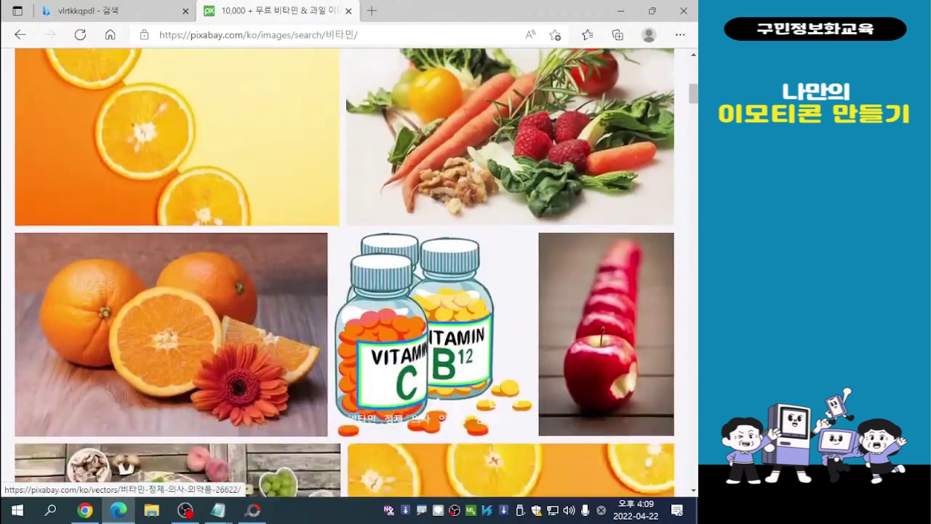
scroll(342, 364, up, 3)
scroll(342, 364, up, 2)
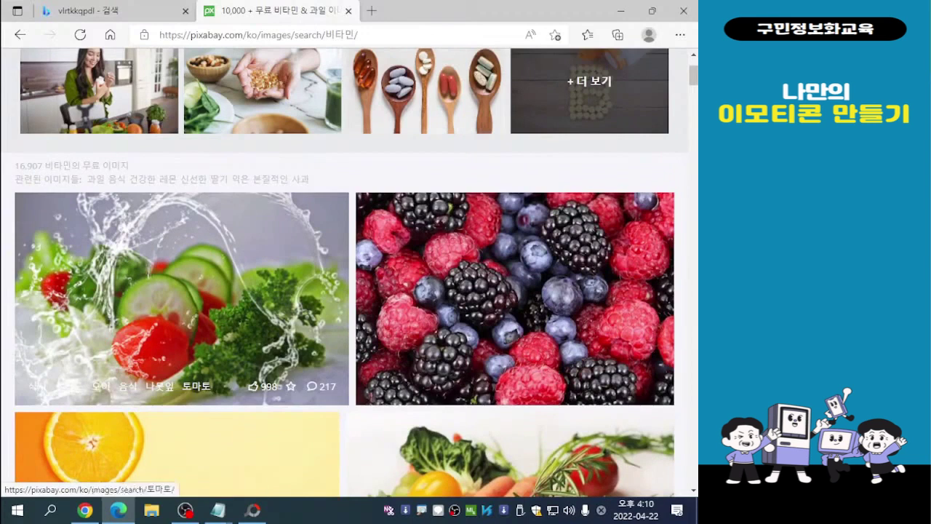
scroll(342, 291, down, 2)
scroll(342, 269, up, 2)
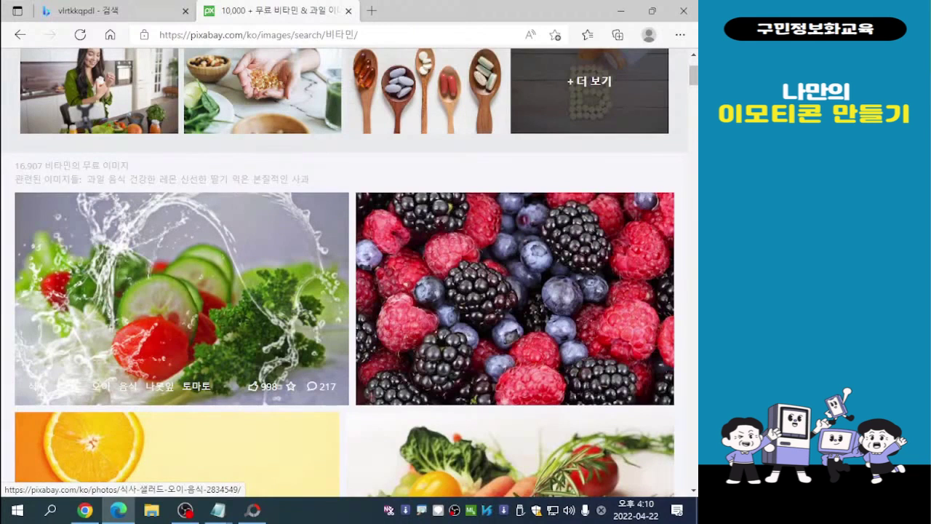
click(181, 298)
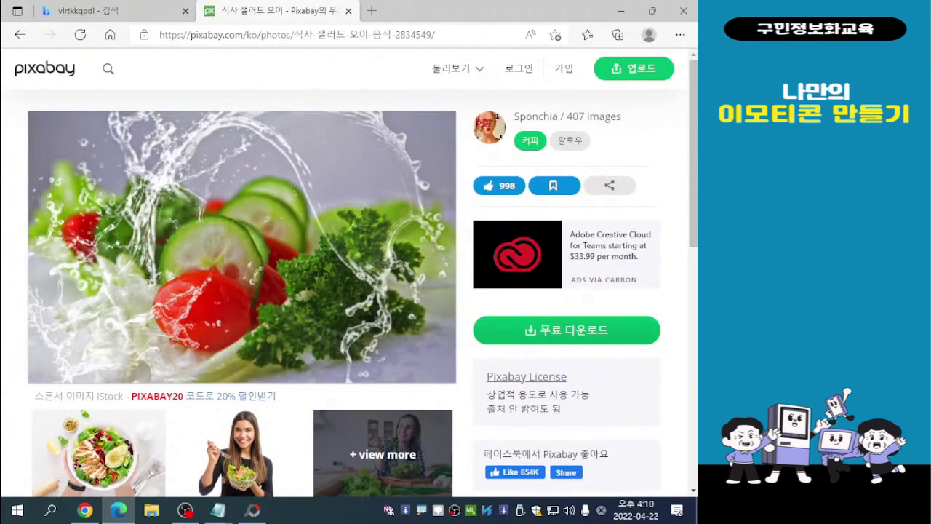
- Download the salad photo as a 1920×1221 JPG, completing the robot check
key(ctrl)
key(ctrl)
key(ctrl)
click(567, 330)
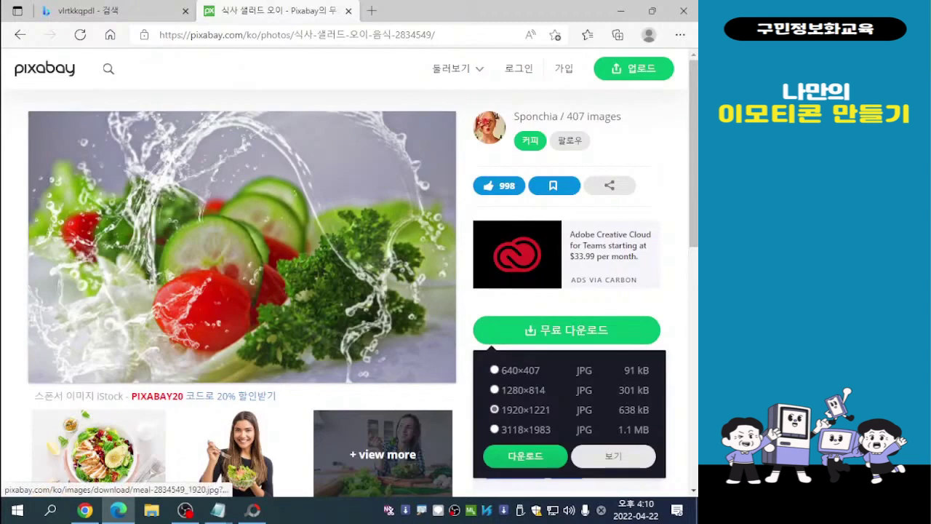
click(525, 456)
click(260, 287)
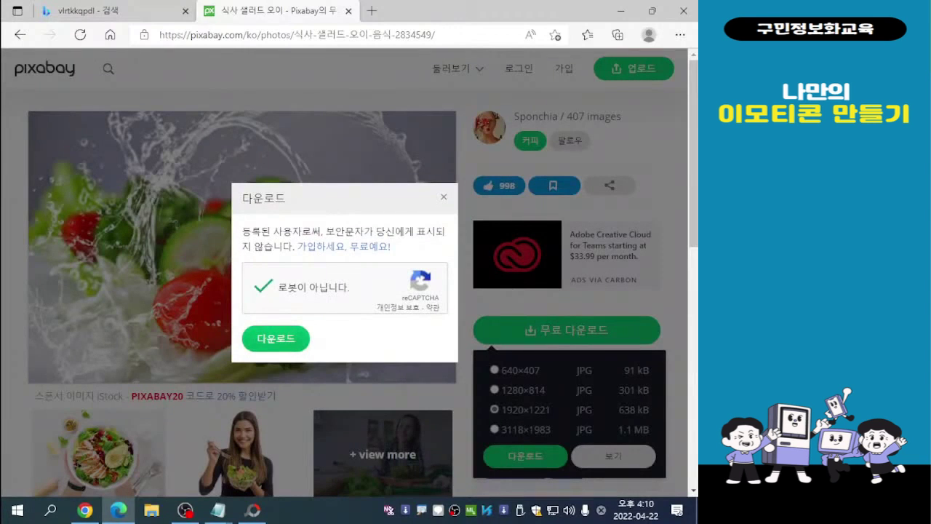
click(275, 338)
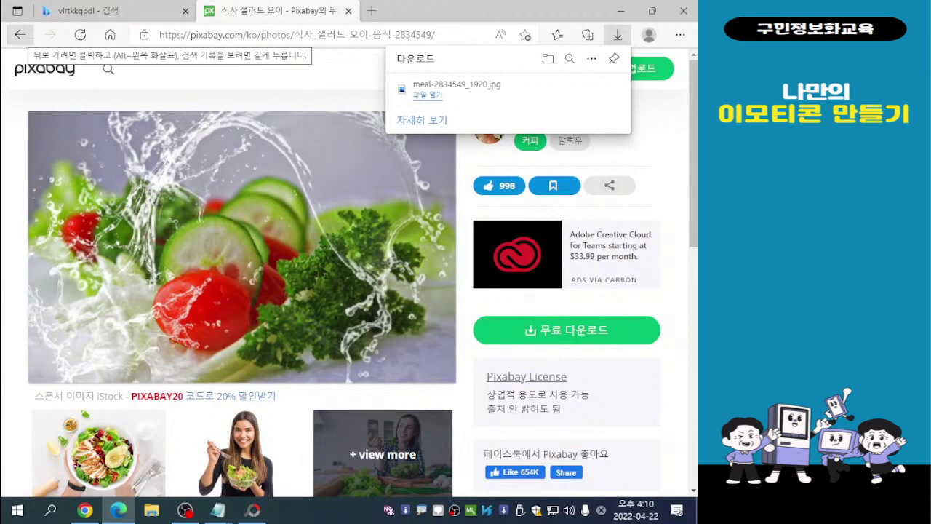
- Return to the 비타민 results and open the photo of sliced oranges with a red flower
click(19, 35)
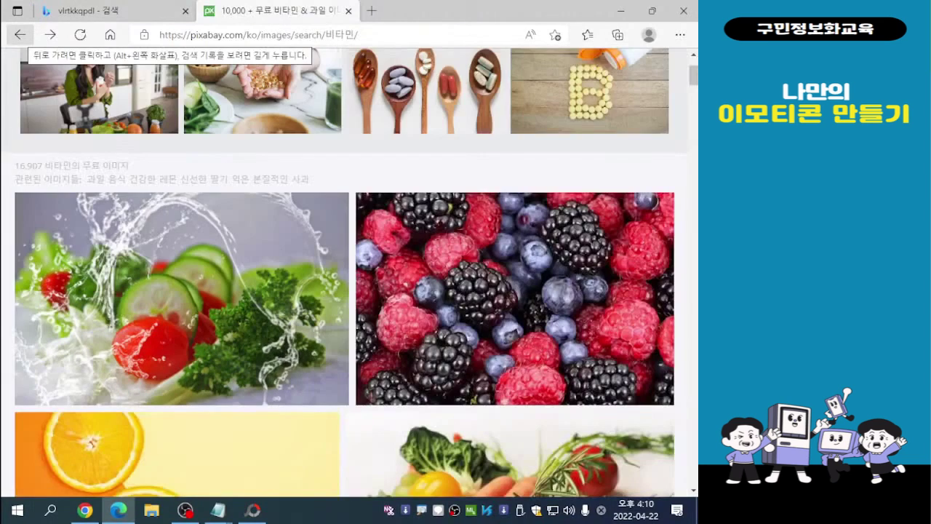
scroll(182, 305, down, 5)
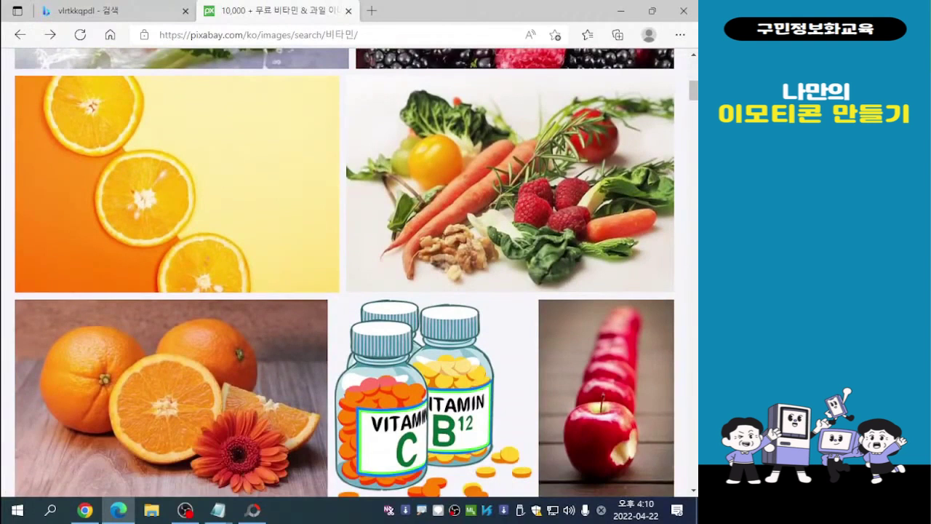
scroll(182, 305, up, 1)
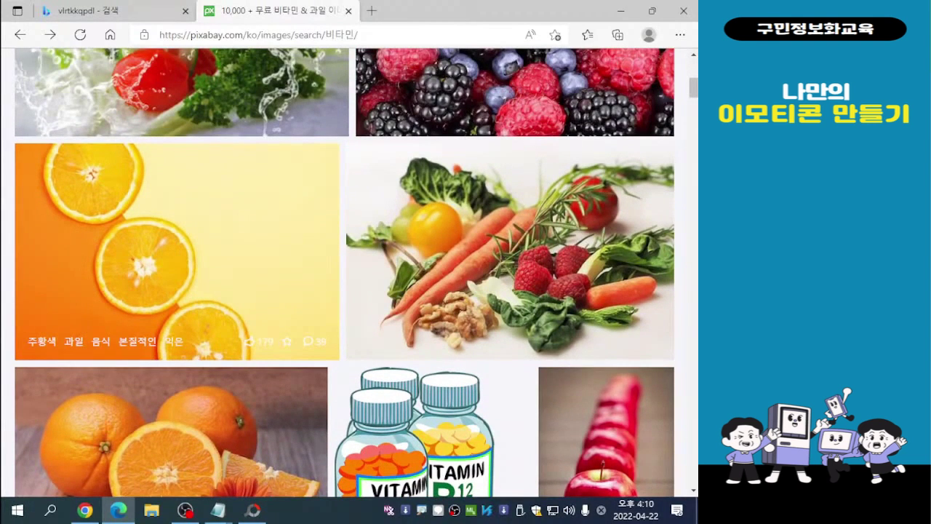
scroll(174, 306, down, 2)
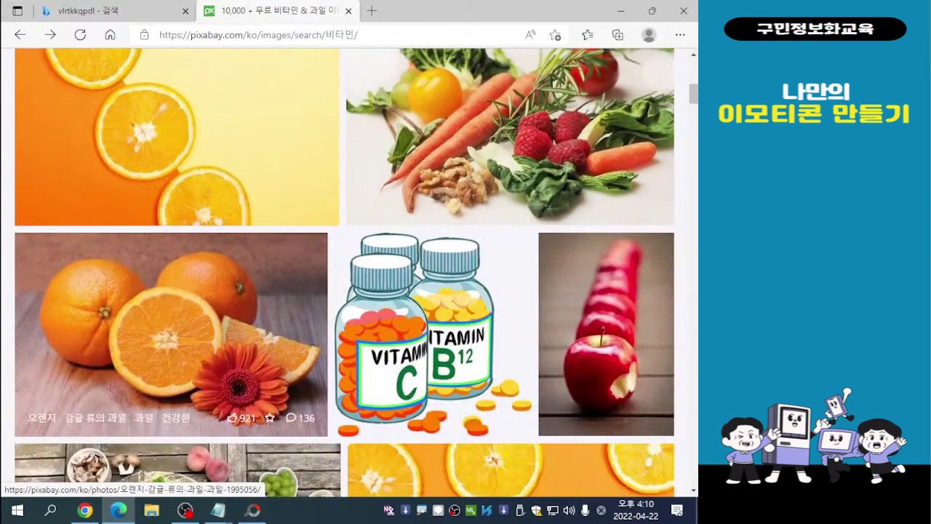
click(171, 321)
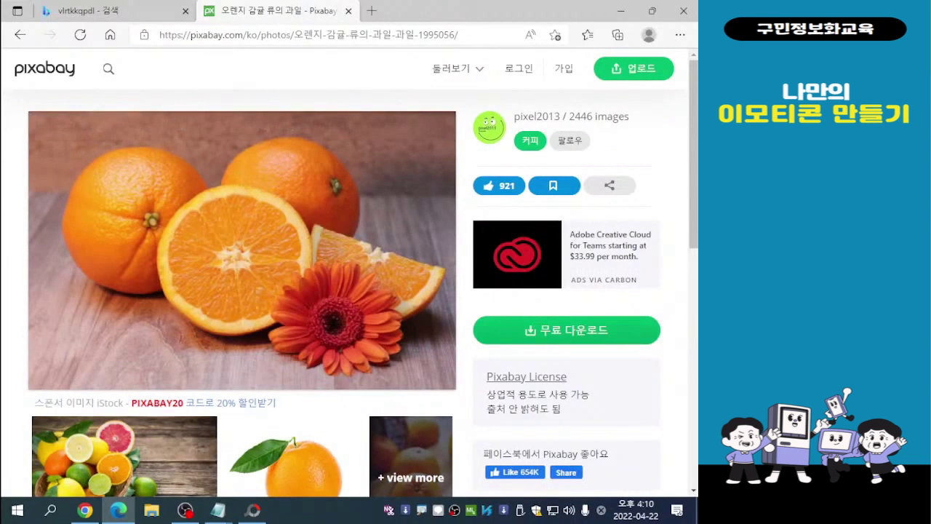
- Download the orange photo as a 1920×1251 JPG, completing the robot check
click(565, 332)
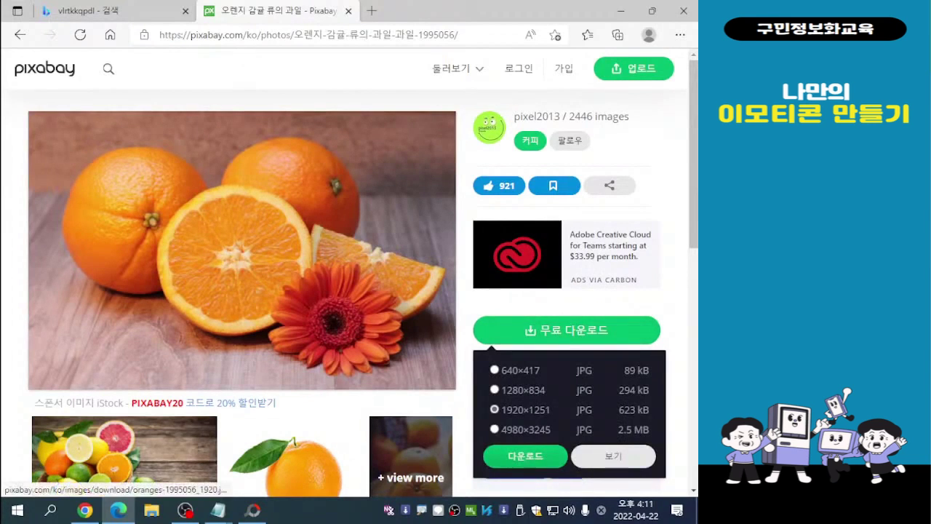
click(525, 455)
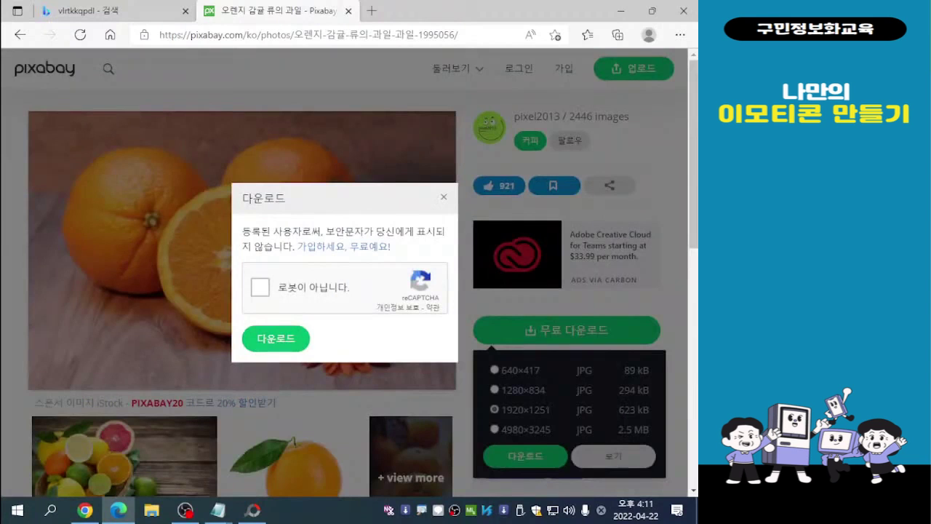
click(261, 287)
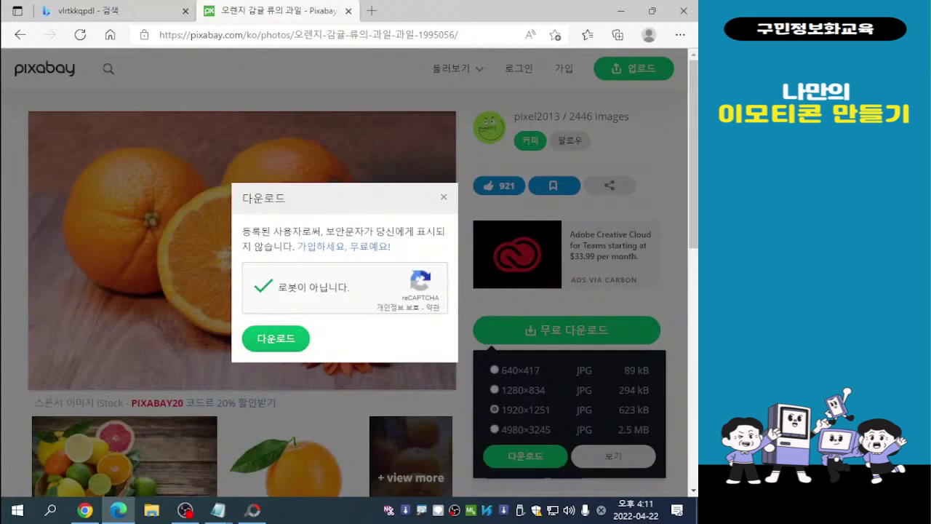
click(276, 338)
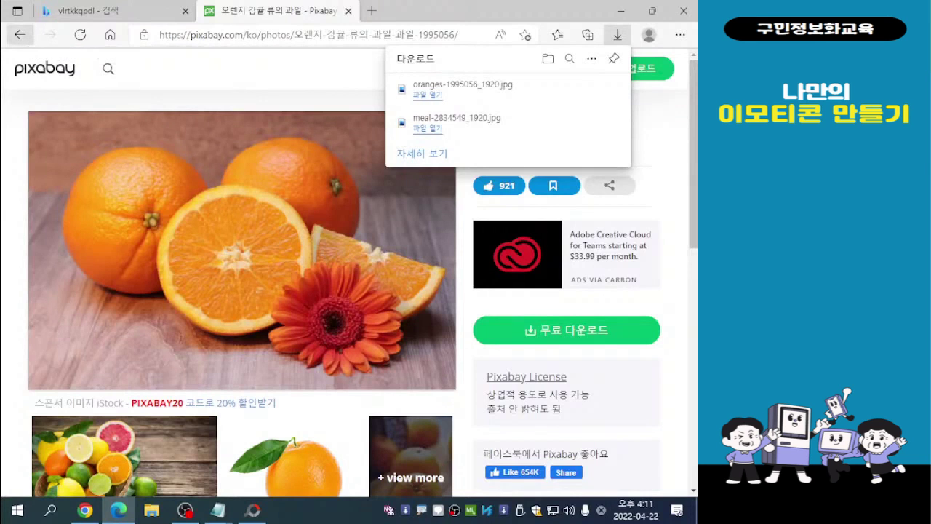
- Return to the 비타민 results, browse them and open the photo of mixed raspberries, blackberries and blueberries
click(20, 35)
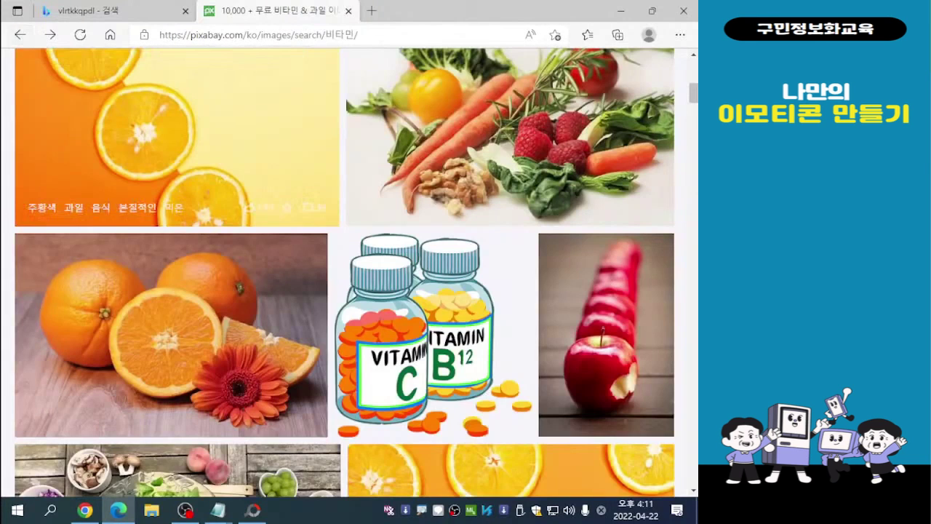
scroll(174, 327, down, 3)
scroll(174, 327, down, 3)
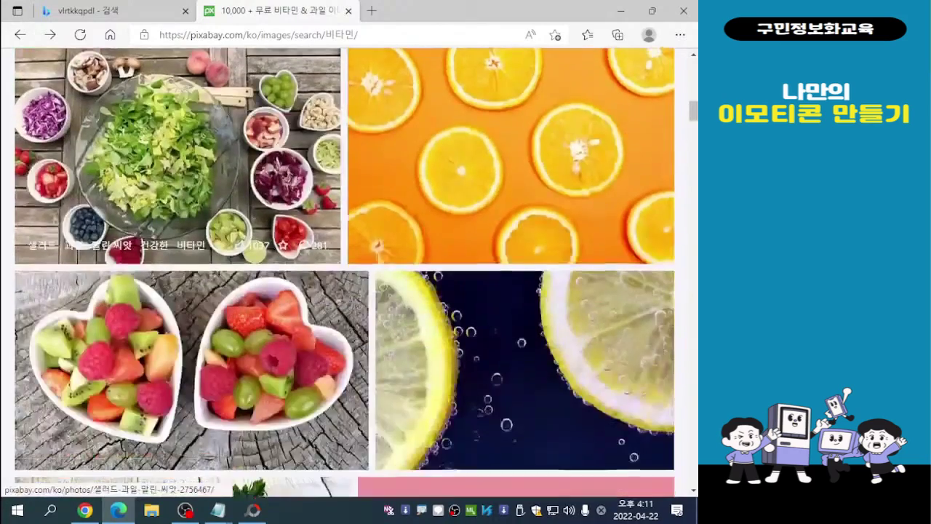
scroll(175, 327, down, 3)
scroll(175, 327, down, 7)
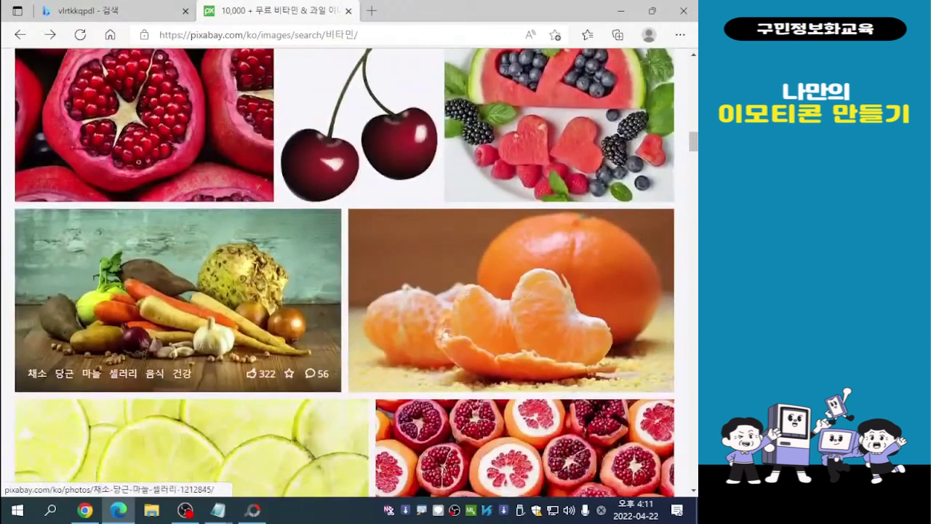
scroll(175, 328, down, 2)
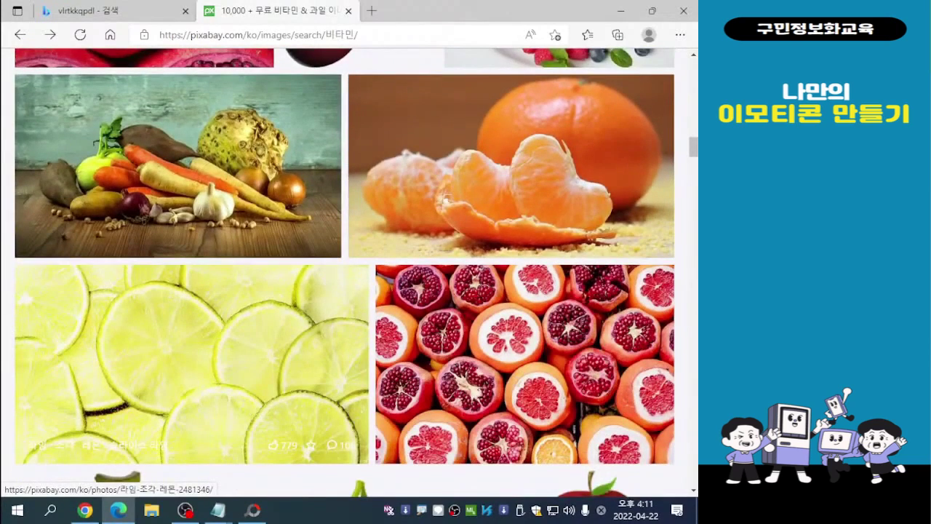
scroll(175, 328, down, 2)
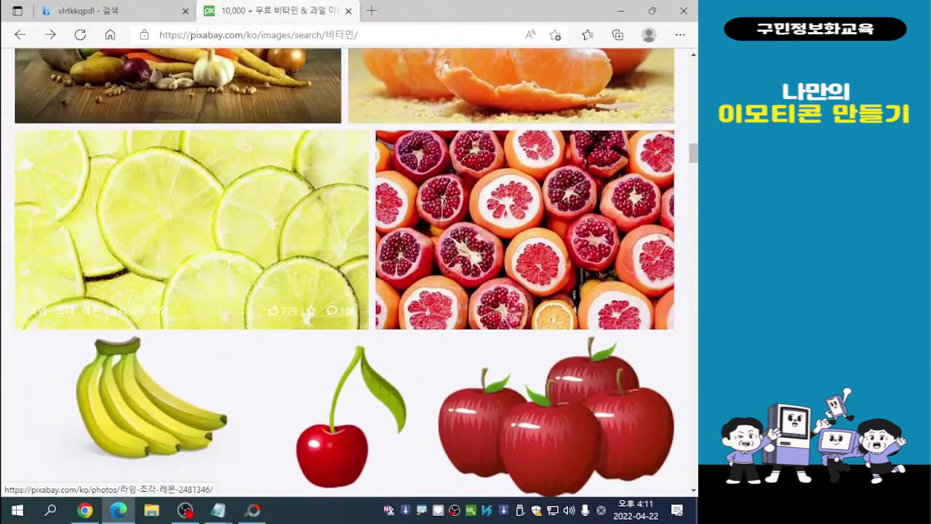
scroll(175, 327, up, 6)
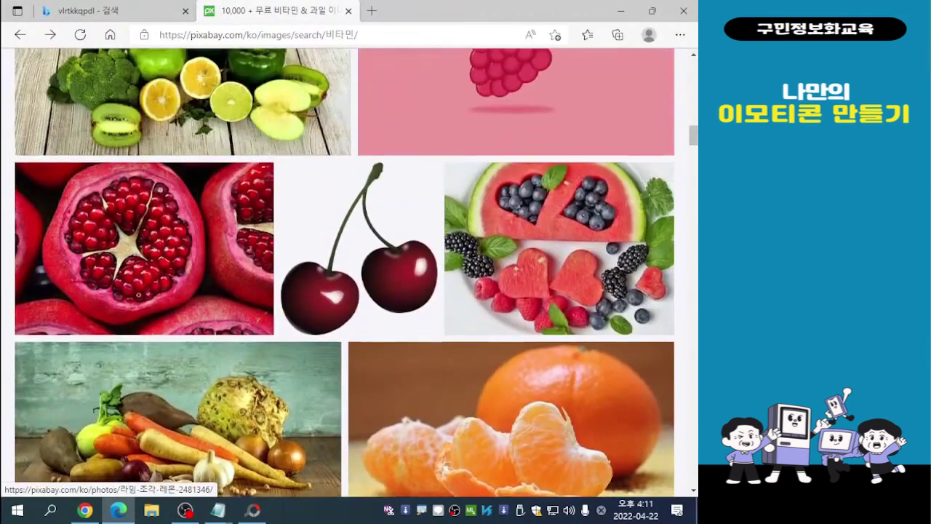
scroll(174, 327, up, 5)
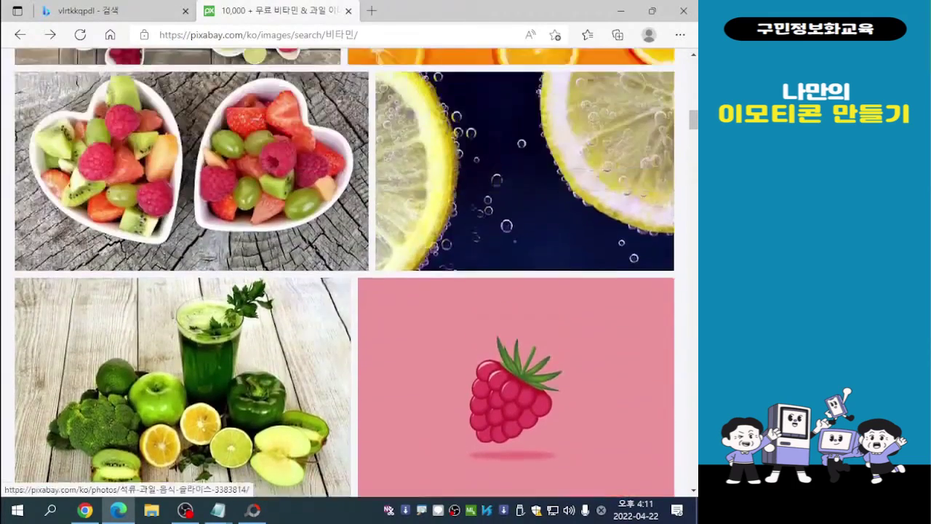
scroll(174, 327, up, 5)
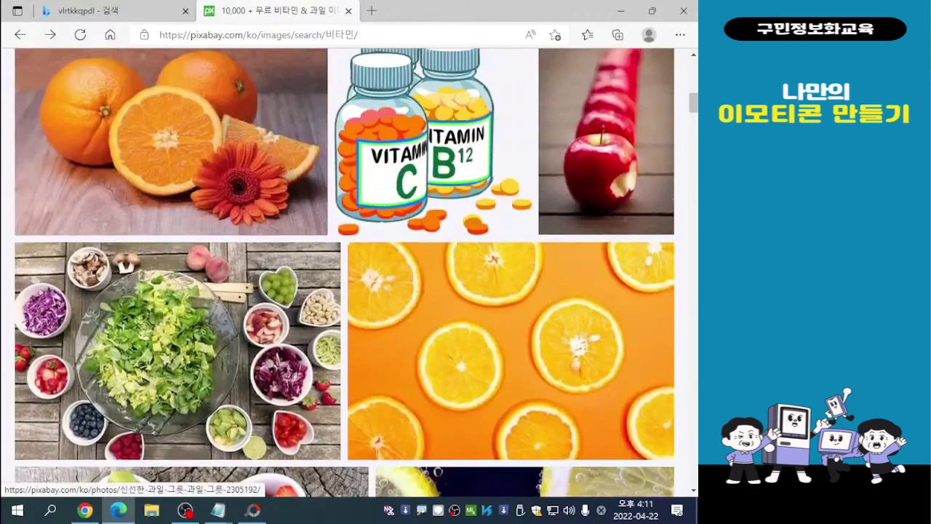
scroll(175, 327, down, 1)
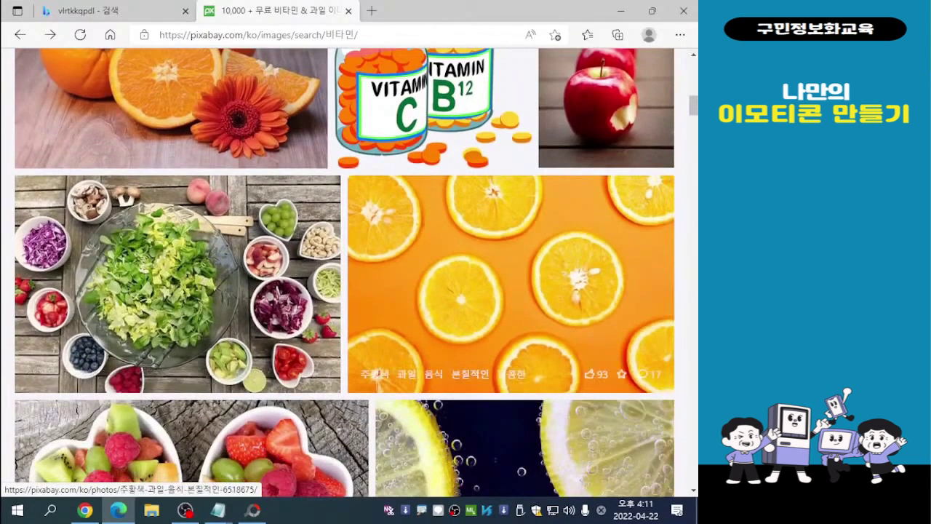
scroll(509, 328, up, 2)
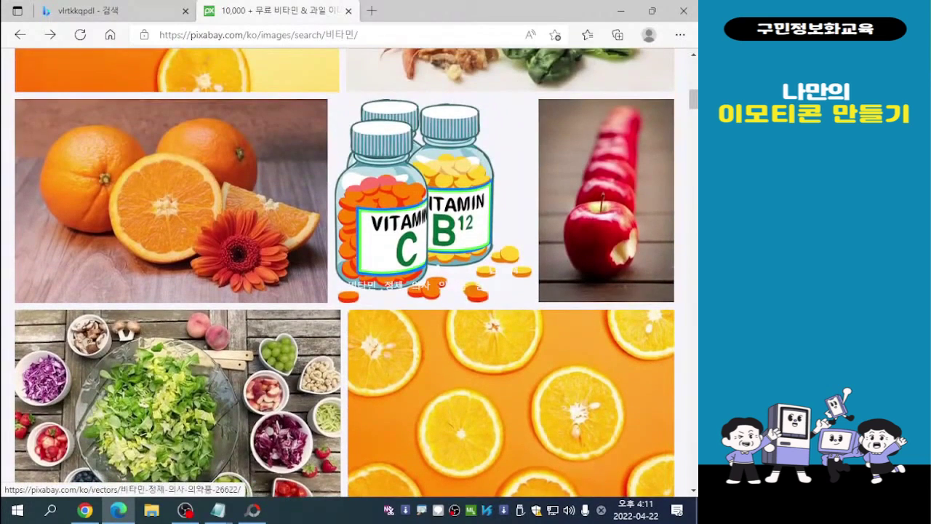
scroll(473, 291, up, 6)
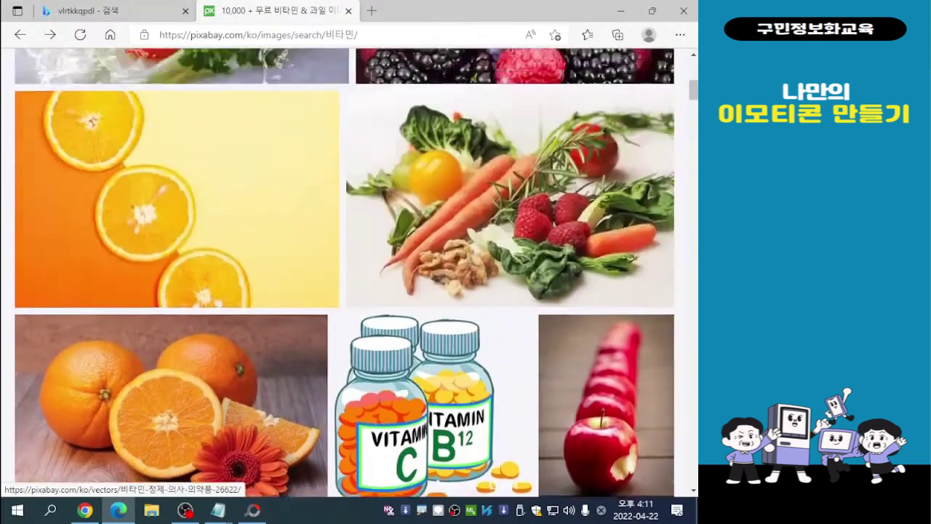
scroll(509, 218, down, 1)
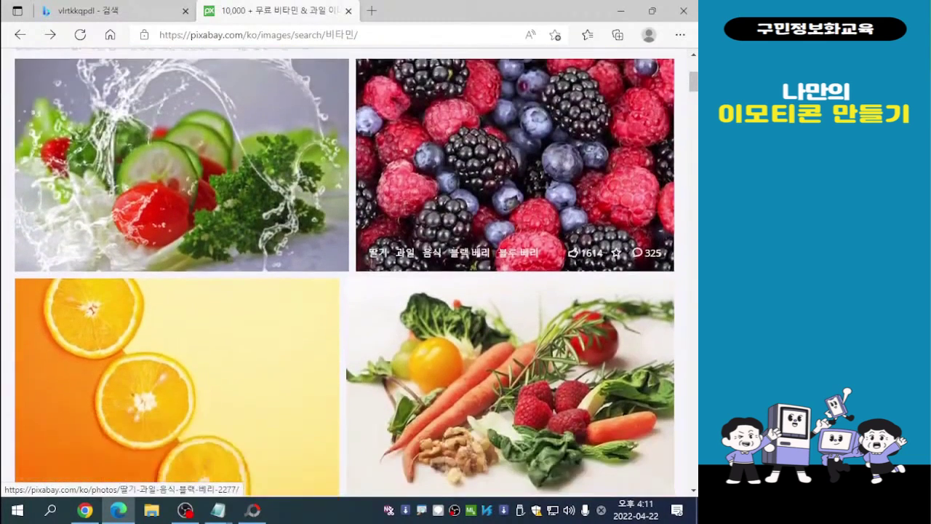
scroll(510, 182, up, 1)
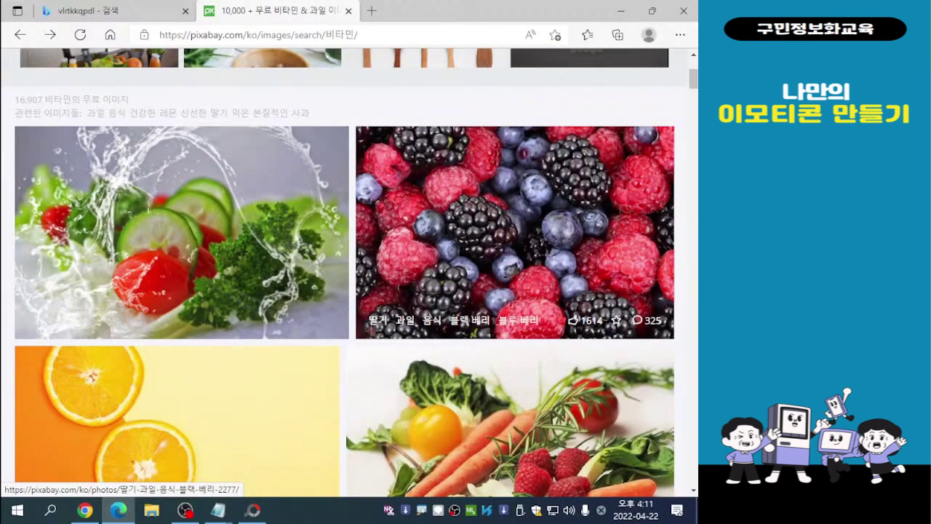
click(514, 232)
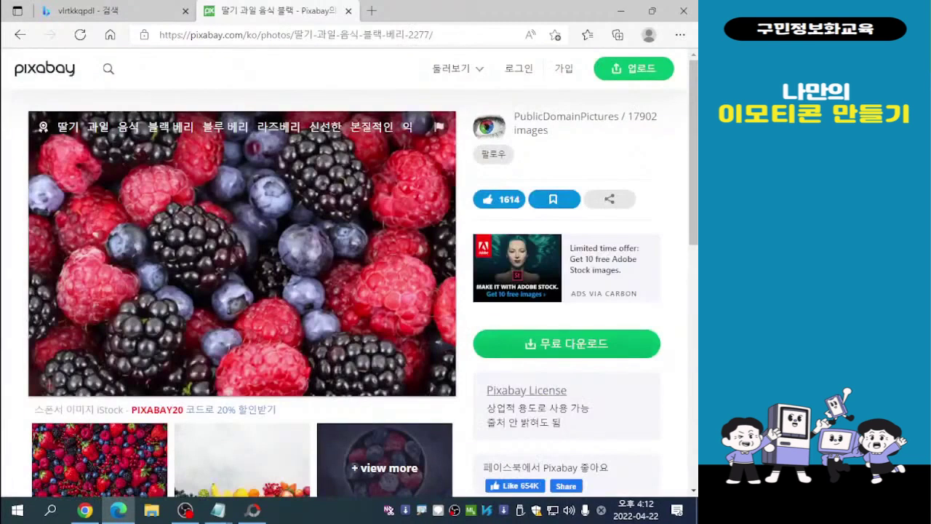
- Download the berries photo as a 1920×1280 JPG, completing the robot check
click(567, 343)
click(525, 299)
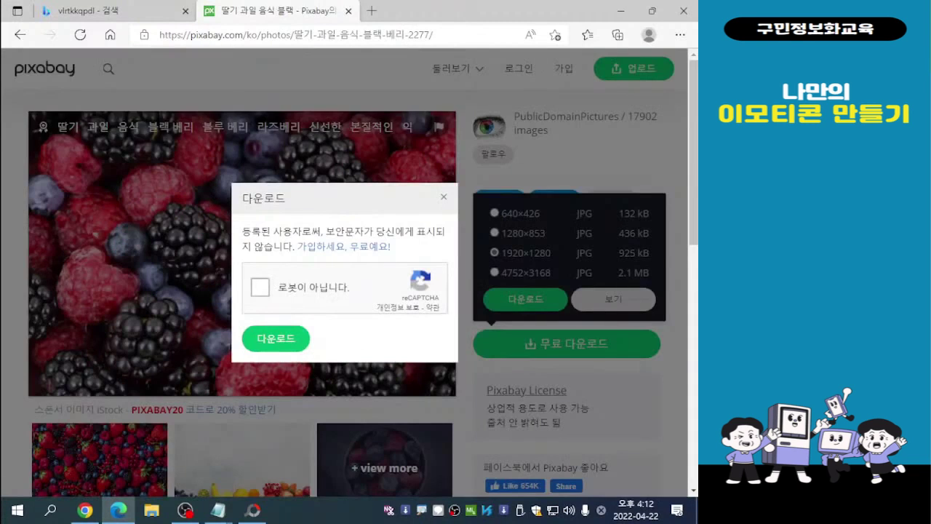
click(259, 286)
click(276, 338)
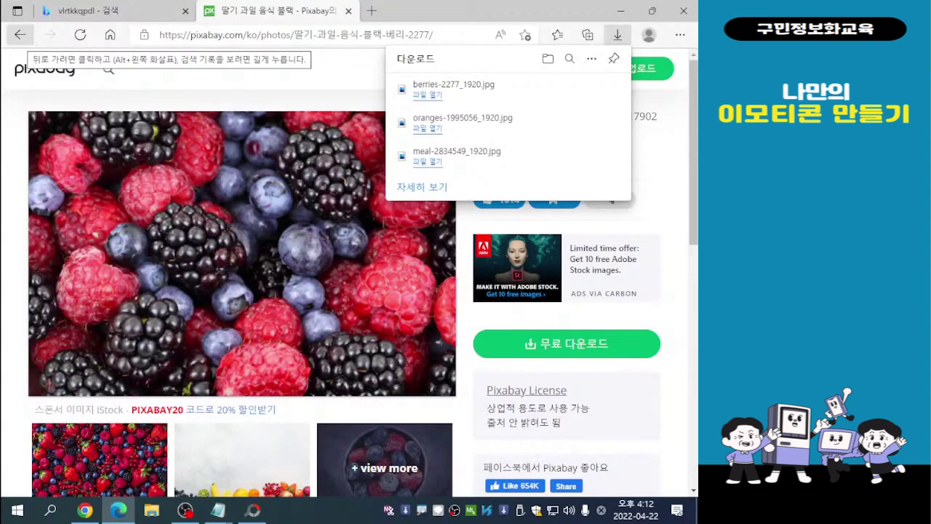
- Return to the 비타민 results and open the photo of overlapping lime slices
click(20, 35)
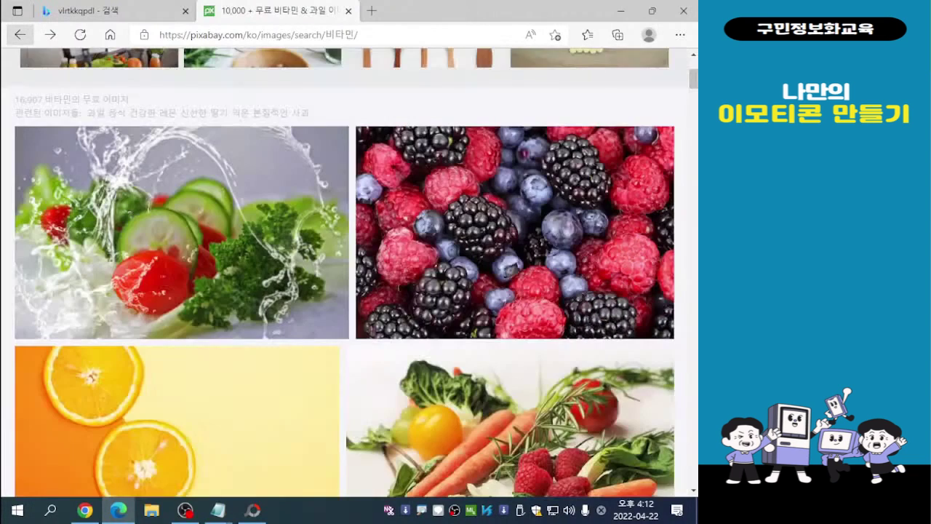
scroll(174, 437, down, 5)
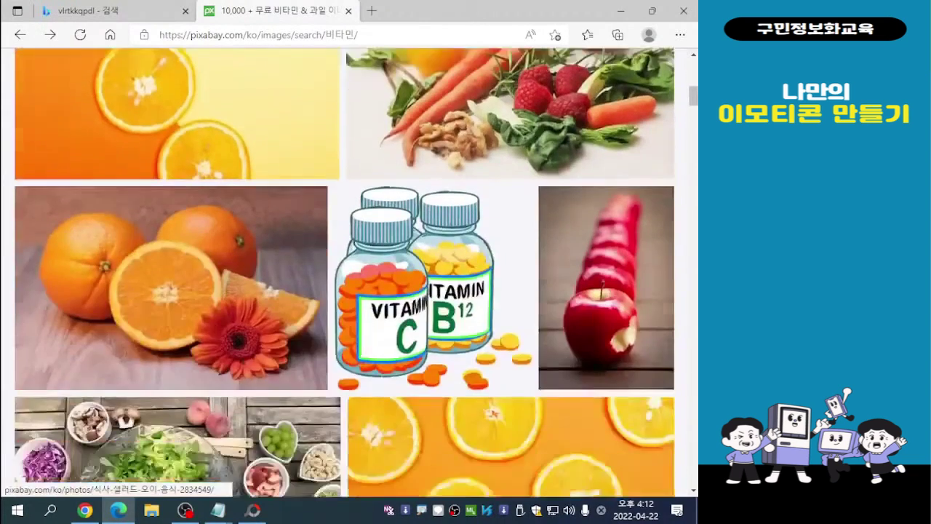
scroll(174, 291, down, 9)
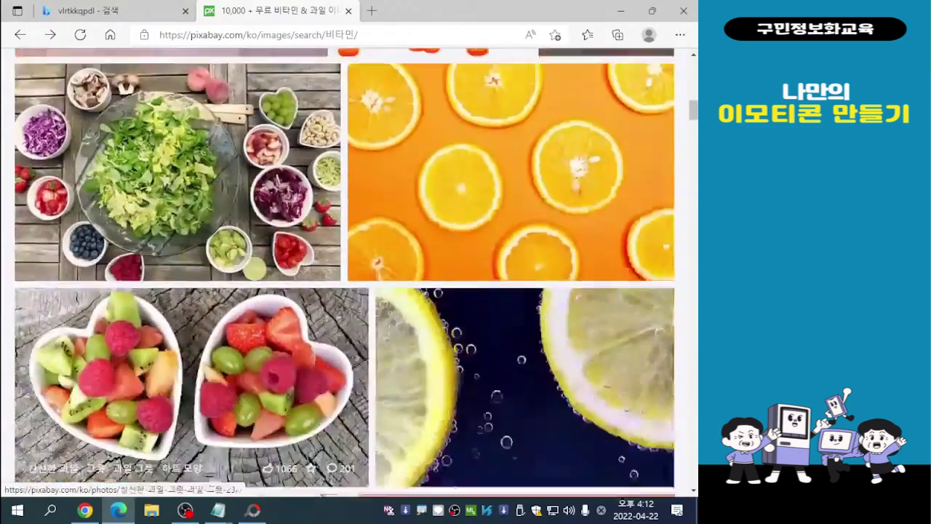
scroll(174, 320, down, 6)
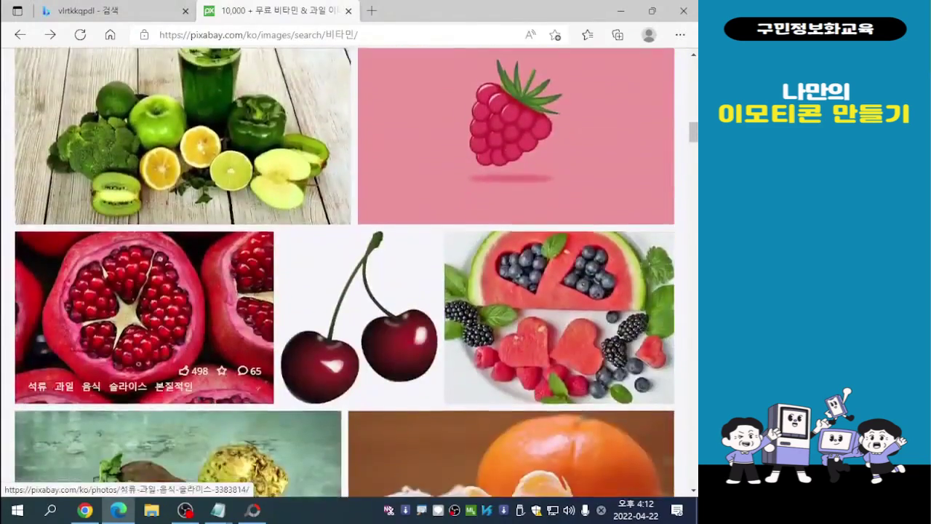
scroll(175, 320, down, 1)
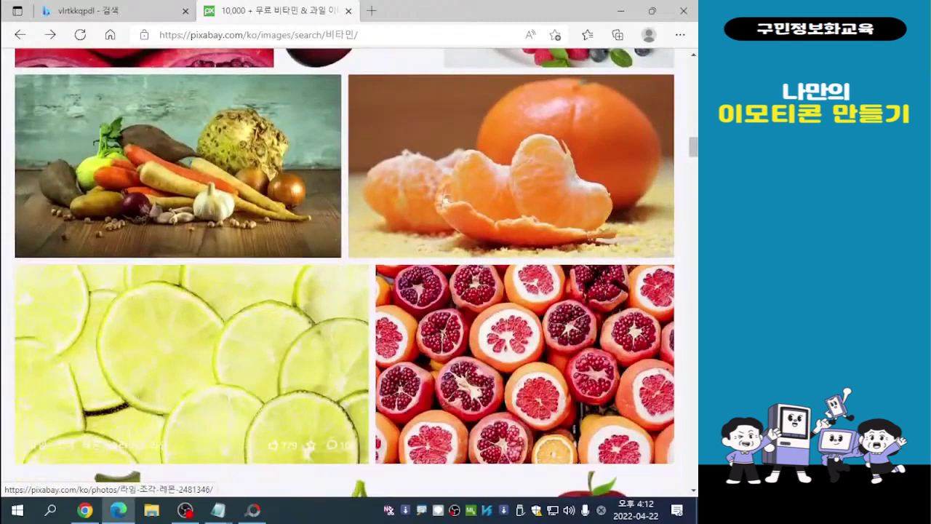
scroll(175, 320, down, 2)
scroll(192, 229, up, 1)
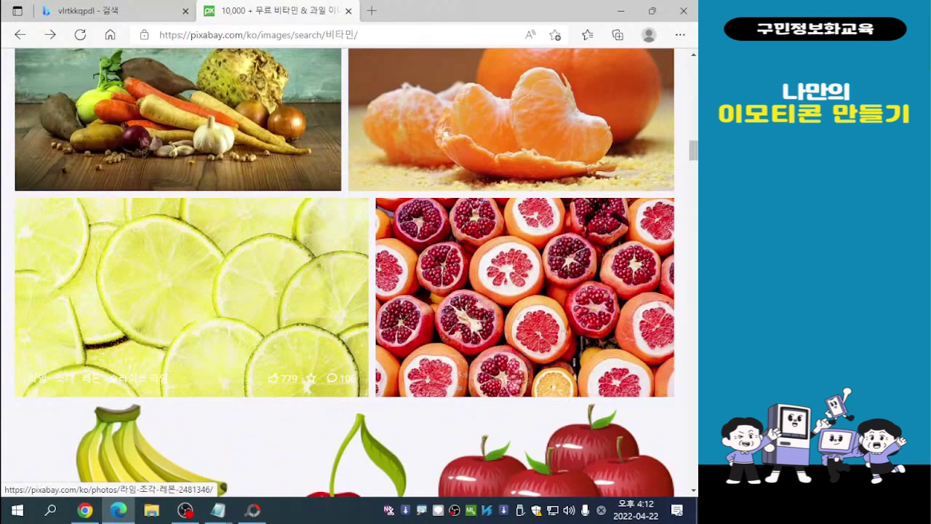
click(192, 297)
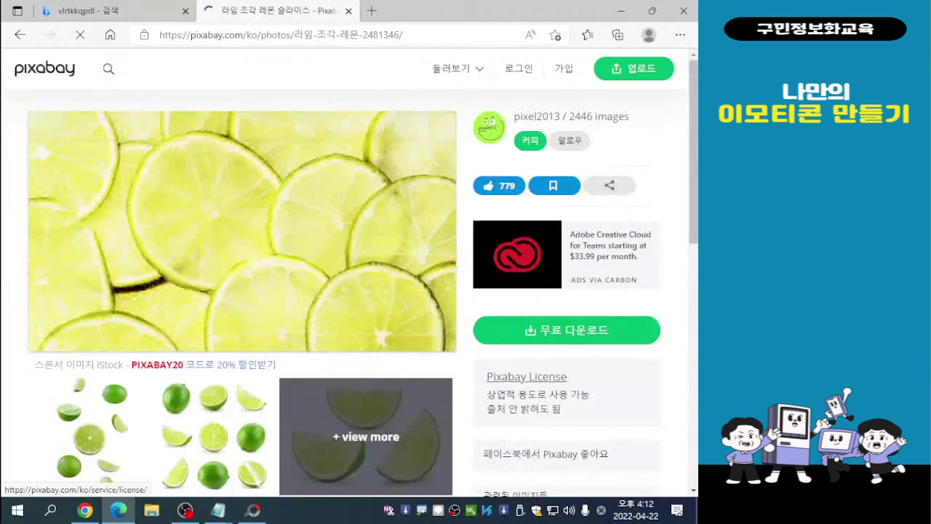
- Download the lime slices photo as a 1920×1079 JPG, completing the robot check
click(567, 330)
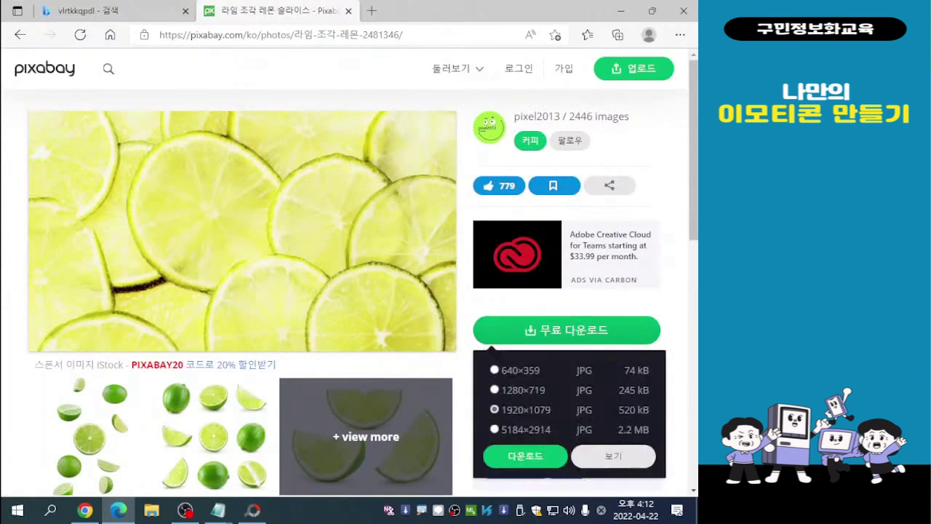
click(526, 456)
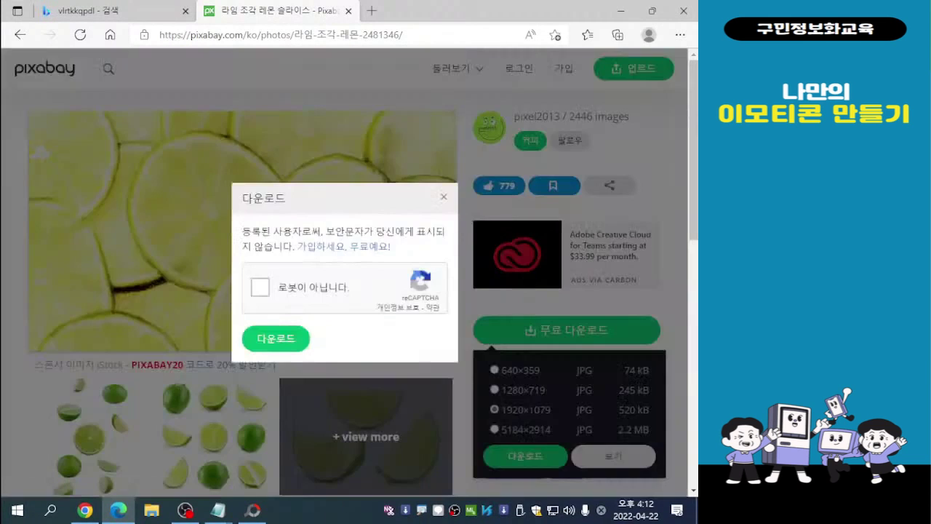
click(260, 287)
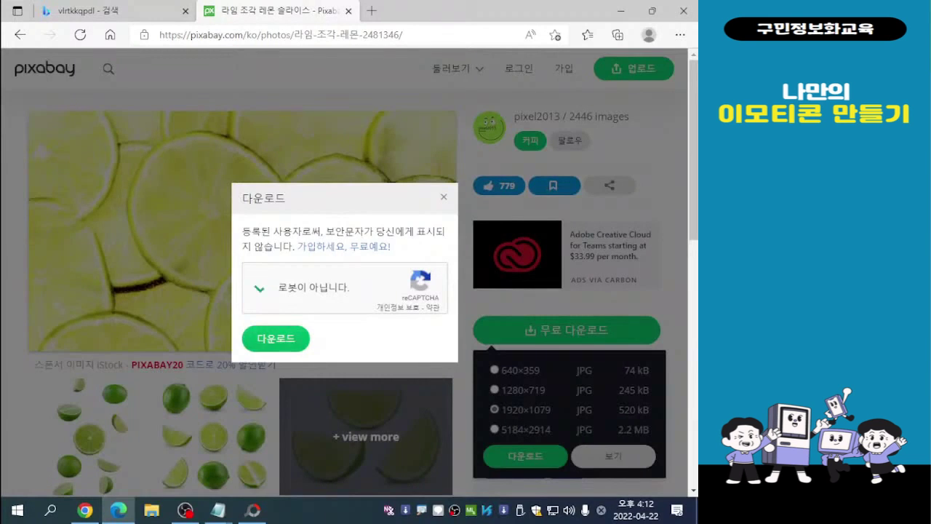
click(276, 339)
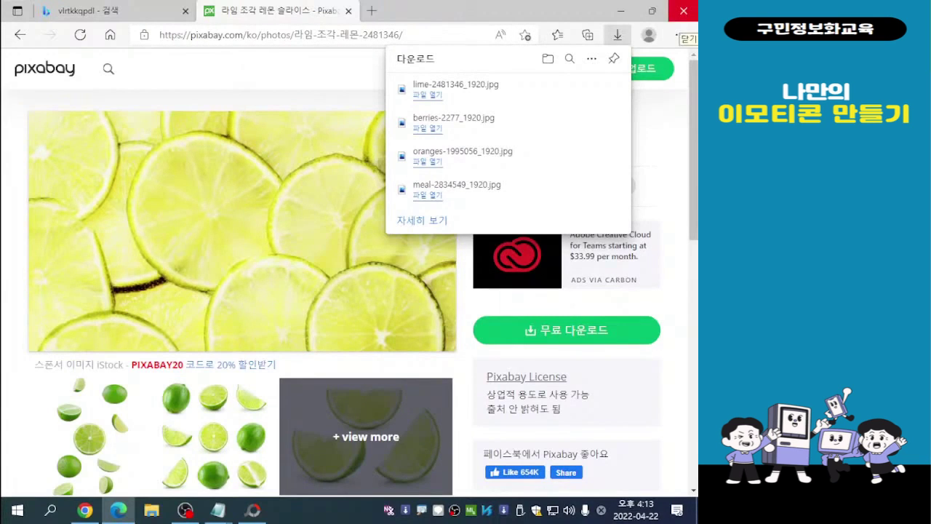
- Close the browser and switch to the running PhotoScape window
click(676, 15)
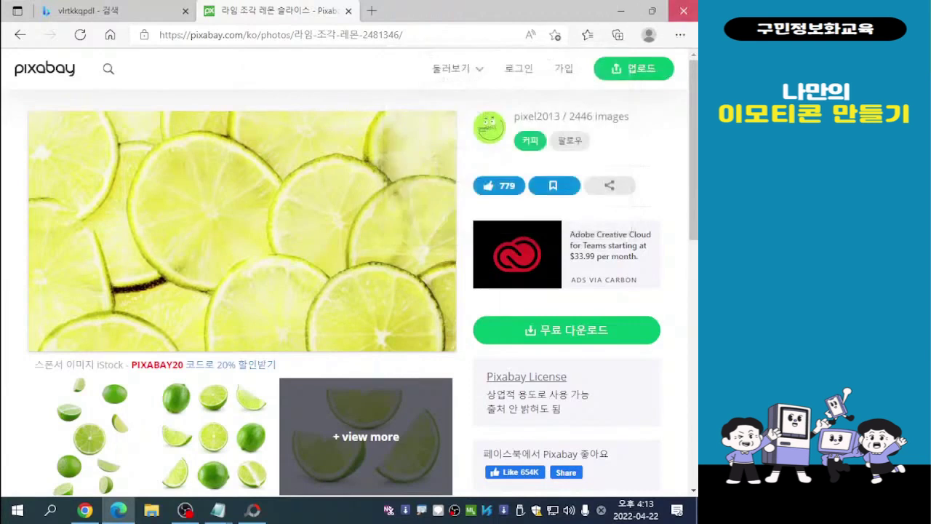
click(676, 14)
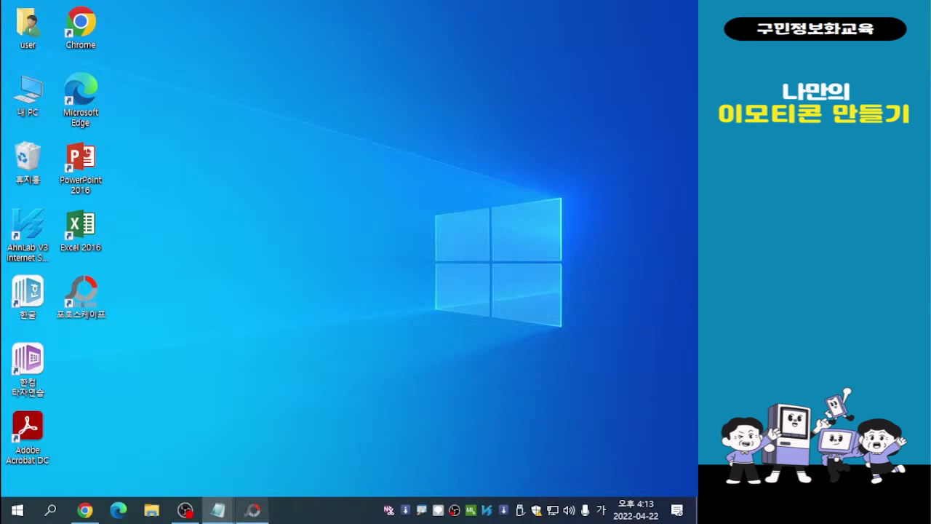
mouse_move(253, 509)
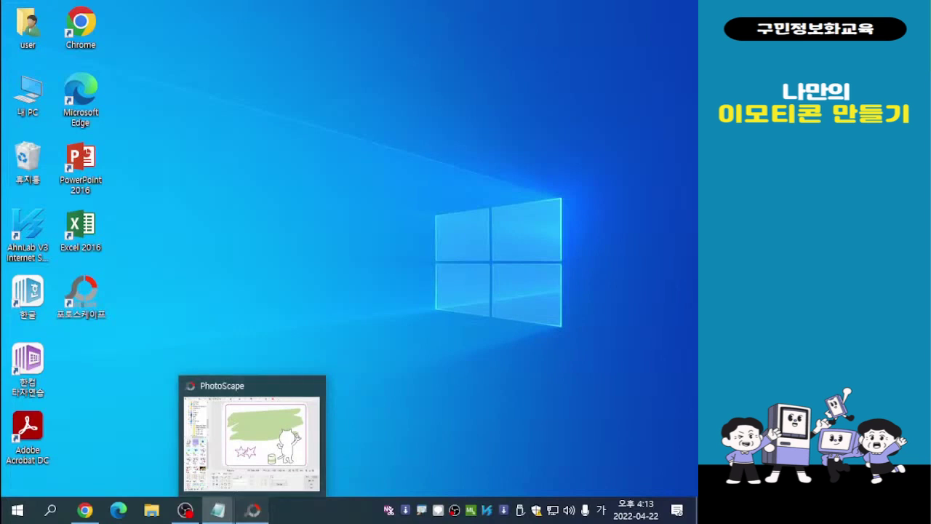
click(253, 510)
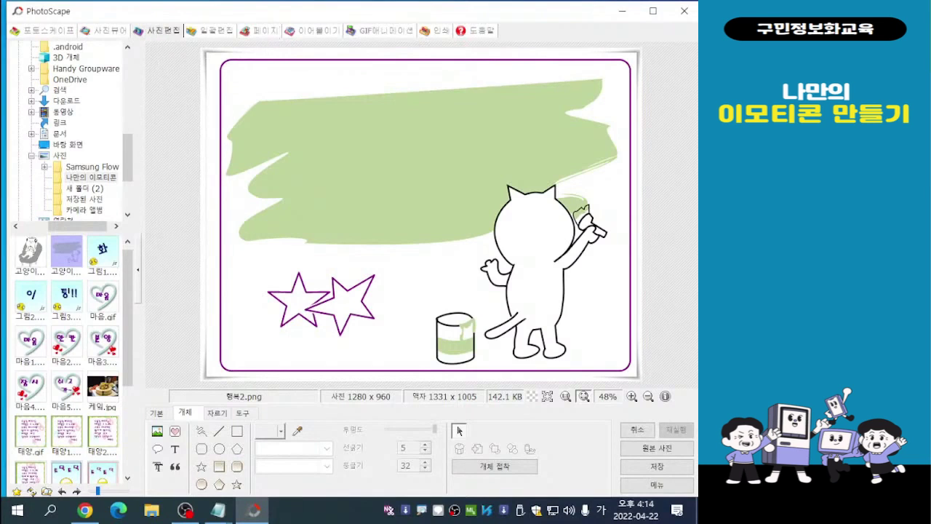
- Open the batch editor (일괄편집) and display the photos in the 다운로드 folder
click(211, 31)
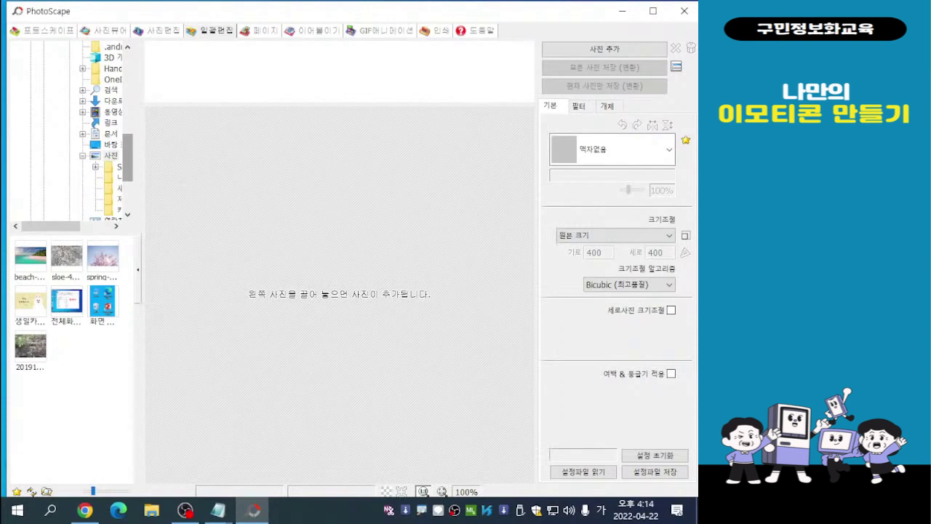
drag(128, 159, 128, 156)
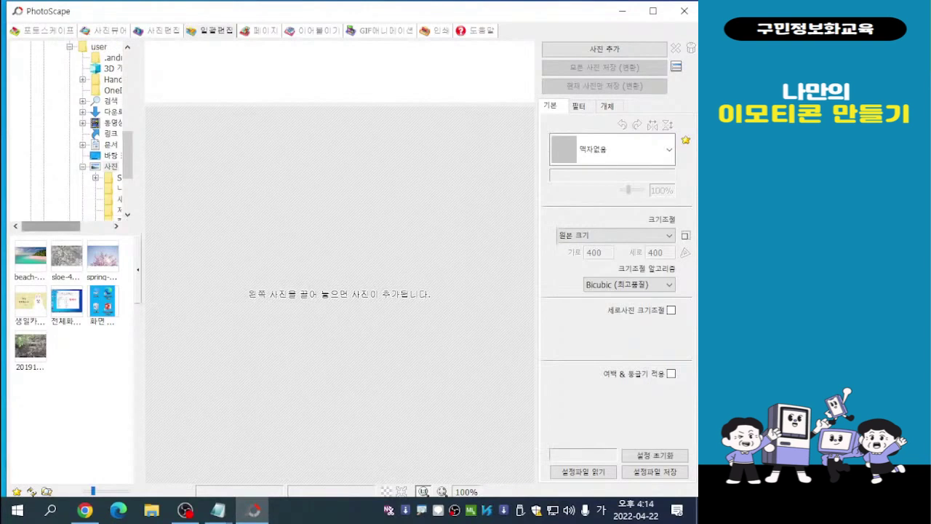
drag(51, 226, 74, 226)
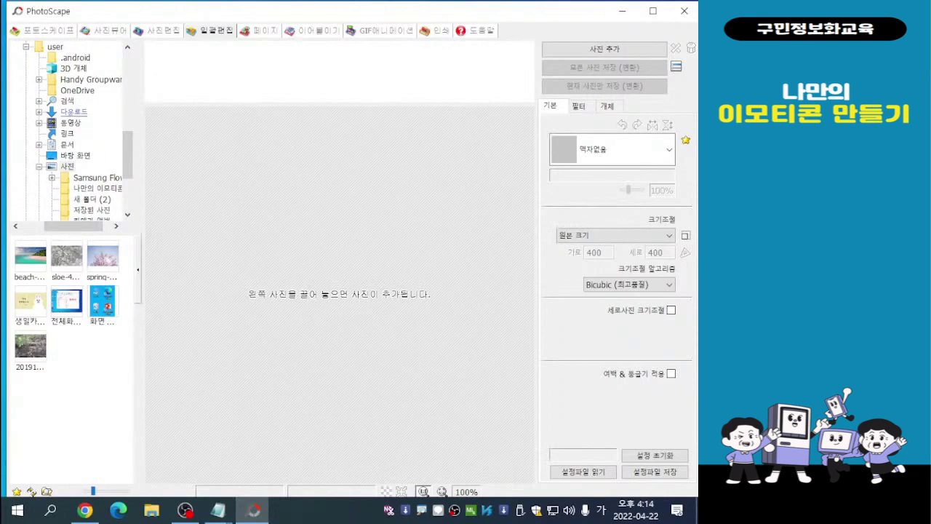
double_click(74, 111)
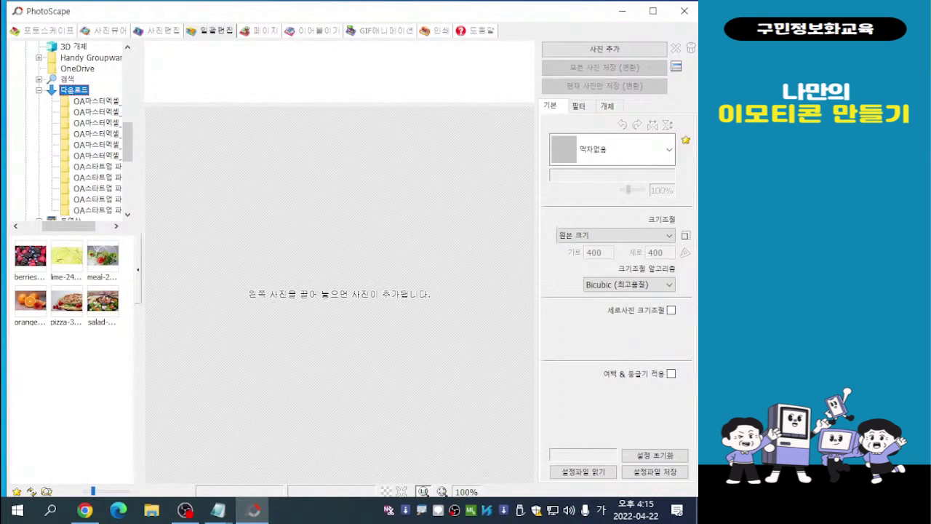
- Add the berries, lime, meal and oranges photos to the batch editing list
click(31, 256)
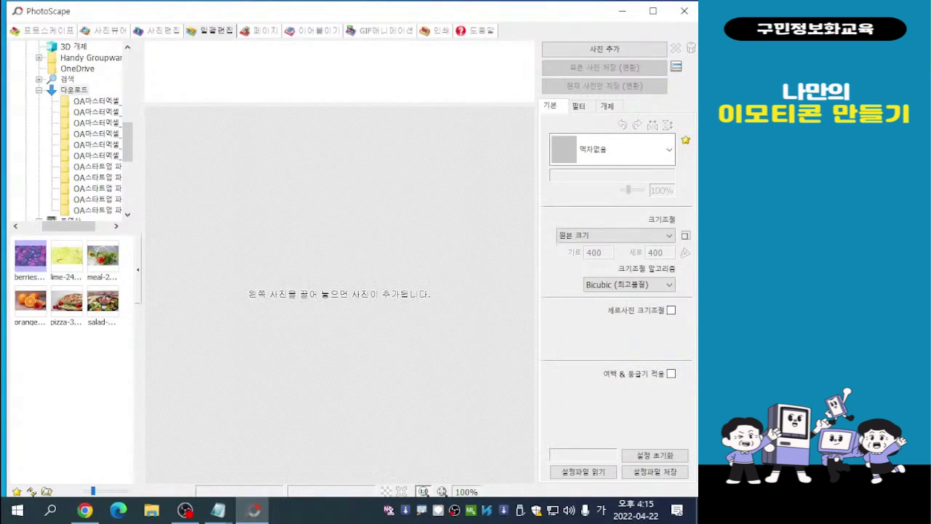
shift+click(31, 301)
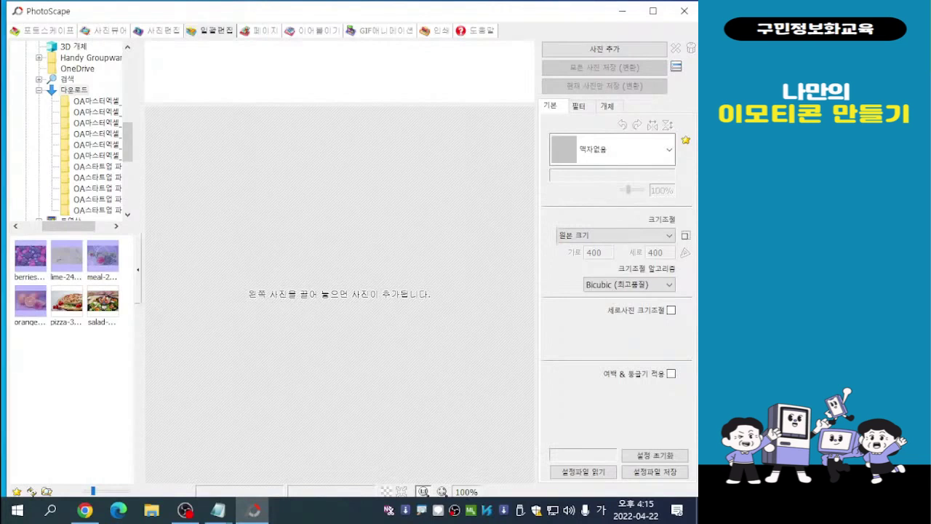
drag(30, 301, 176, 62)
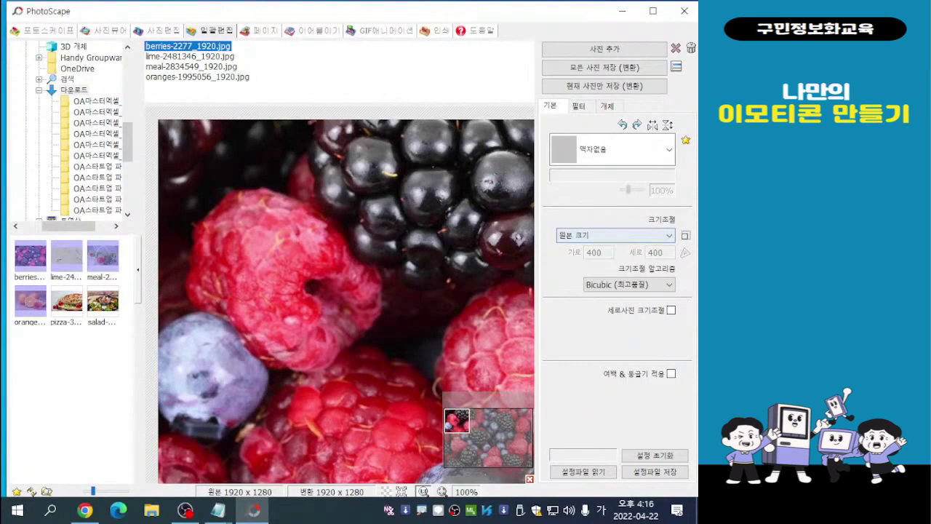
- Resize the batch photos by width (가로 조절) with a width of 500
click(615, 235)
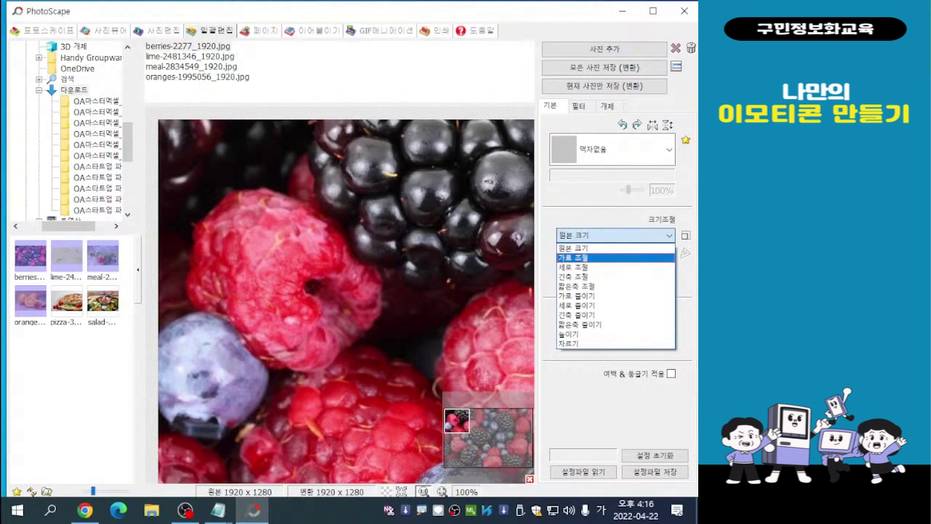
click(574, 258)
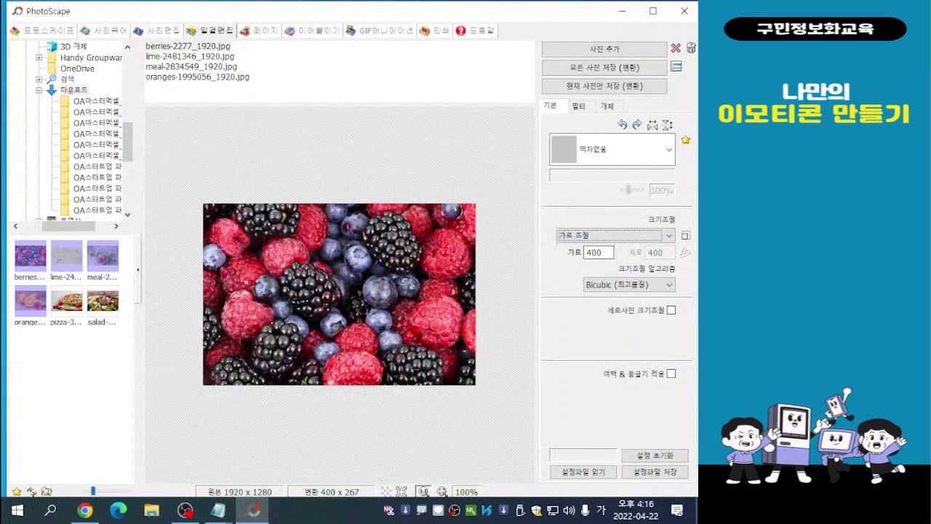
click(603, 252)
key(BackSpace)
key(BackSpace)
key(BackSpace)
text(500)
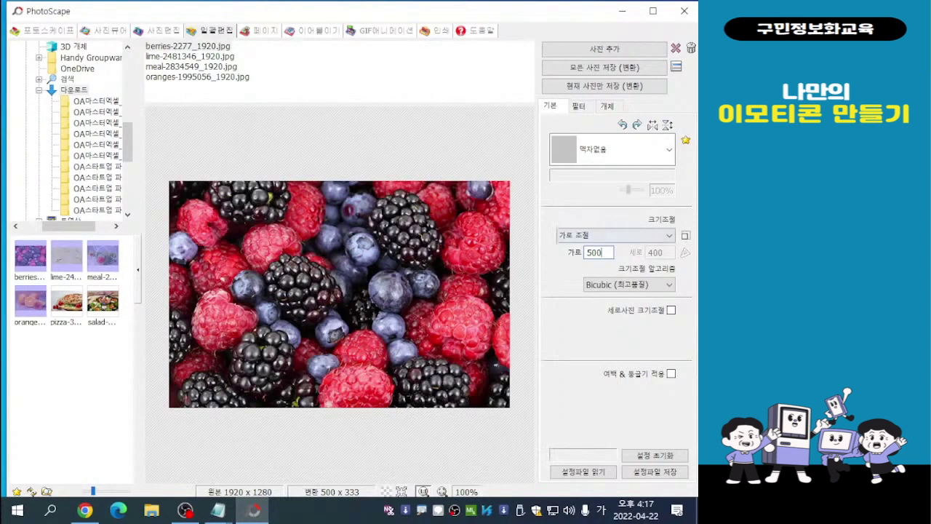
- Resize the batch photos by height (세로 조절) with a height of 400
click(615, 235)
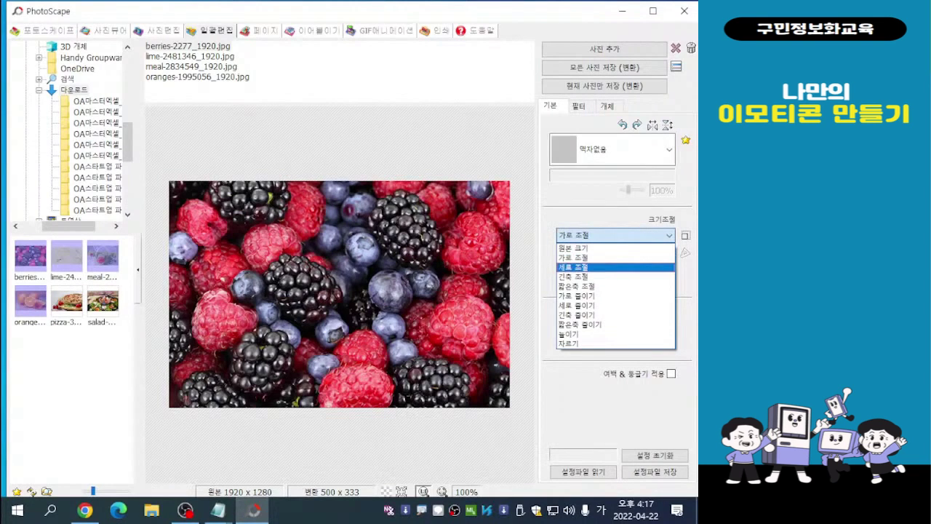
click(575, 267)
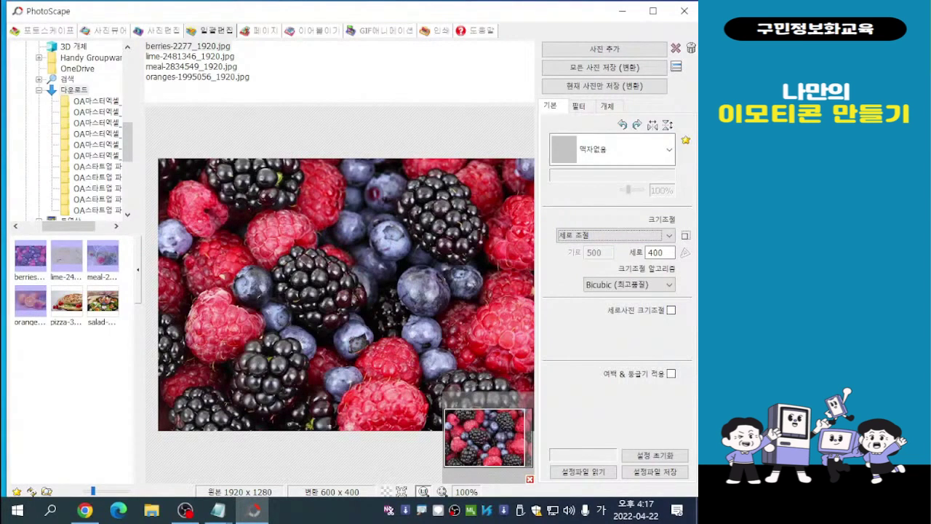
click(665, 252)
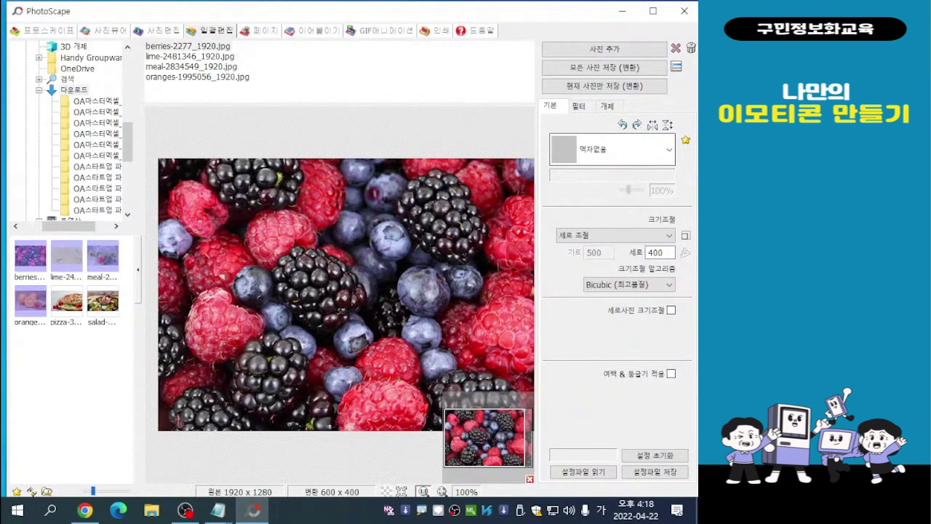
- Apply the 여백 01 frame to the batch photos
click(669, 149)
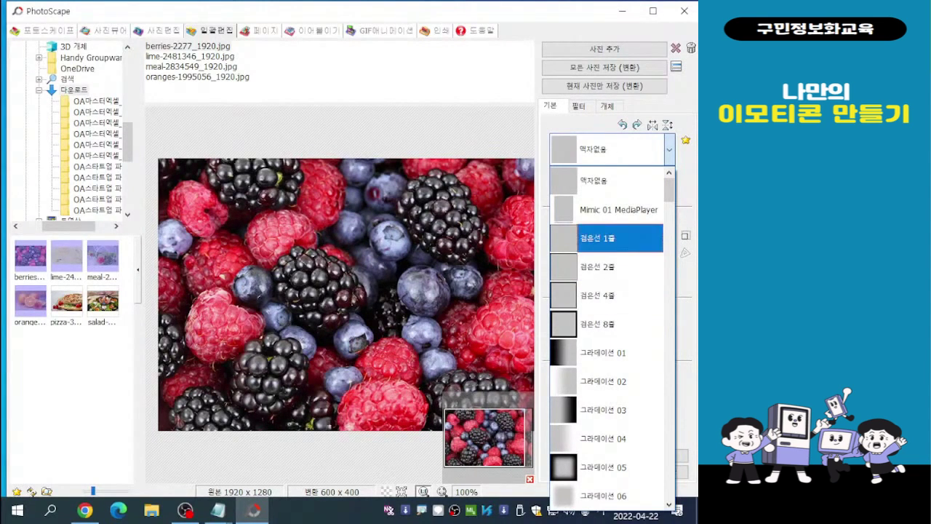
scroll(619, 295, down, 3)
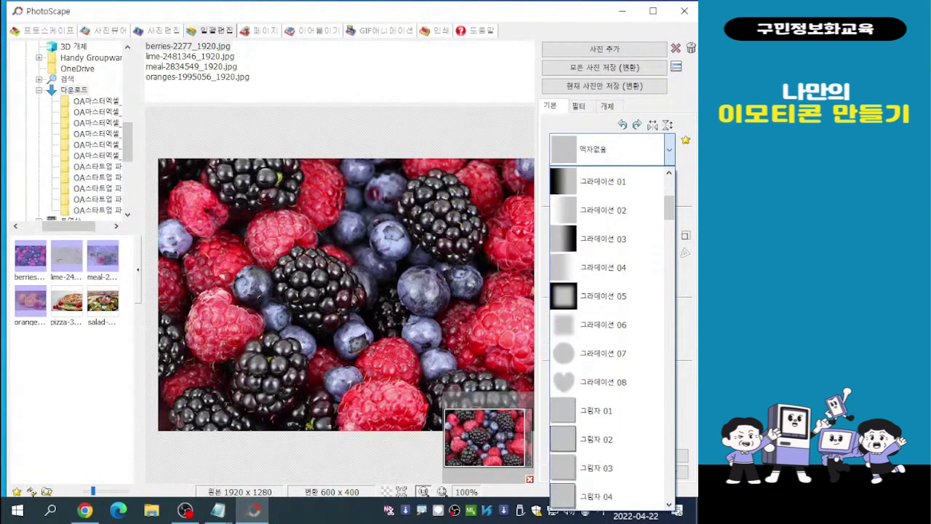
scroll(619, 295, down, 2)
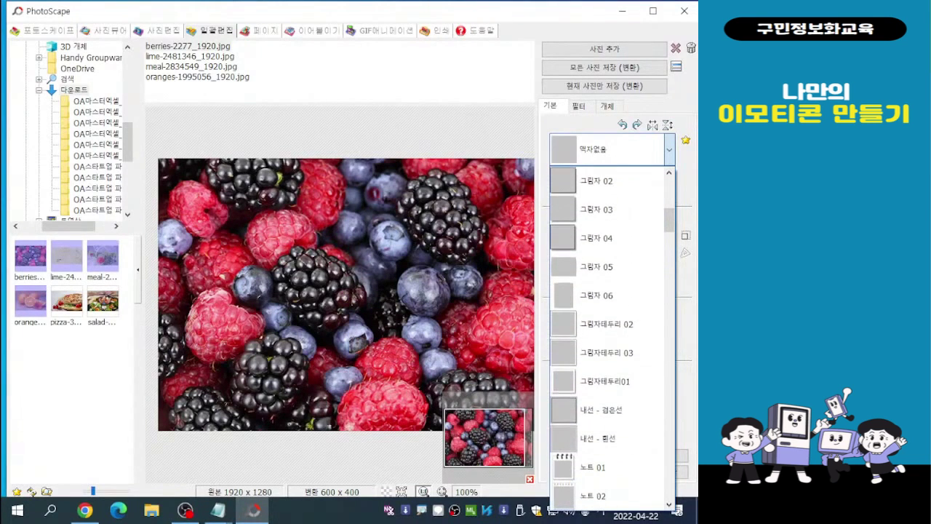
scroll(611, 335, down, 2)
scroll(611, 335, down, 4)
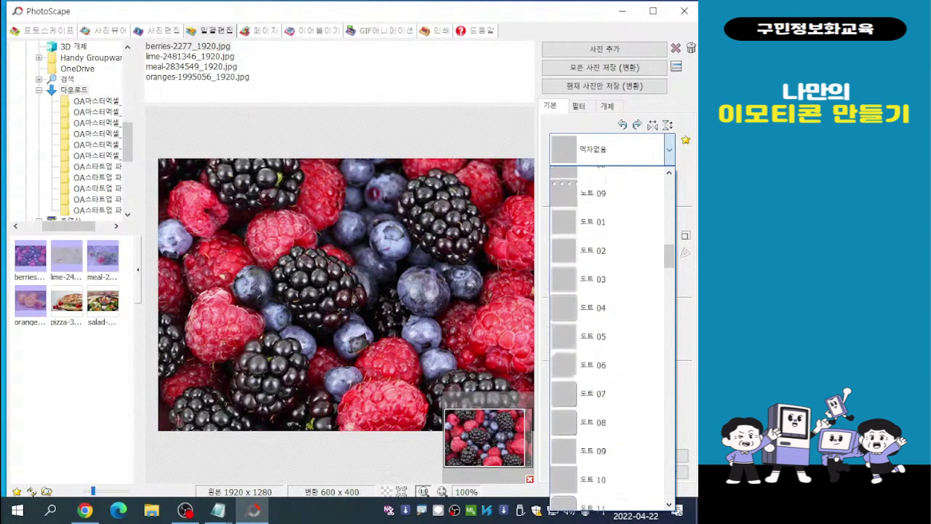
scroll(611, 324, down, 3)
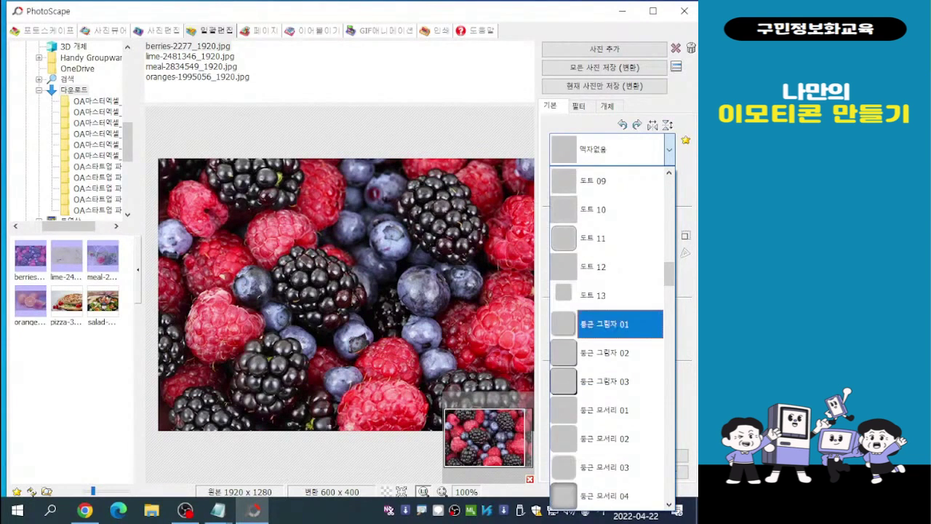
scroll(611, 335, down, 4)
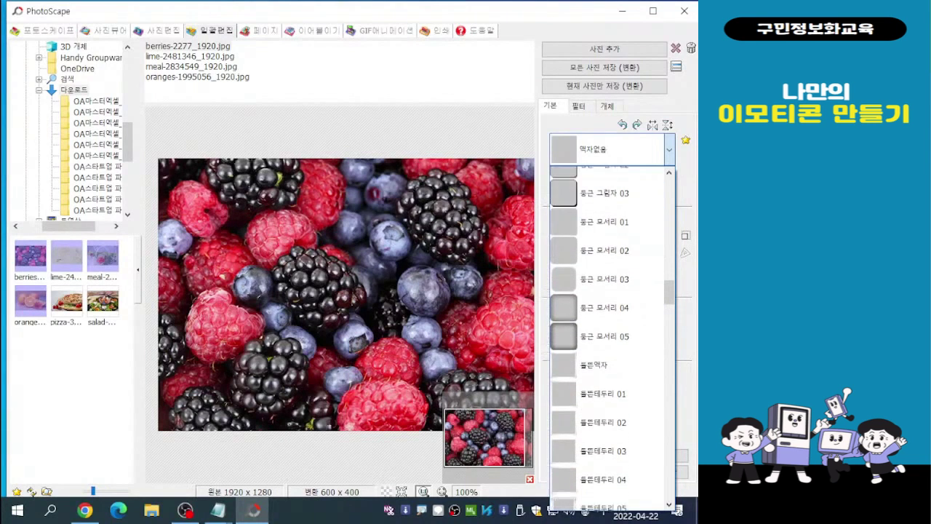
scroll(611, 334, down, 2)
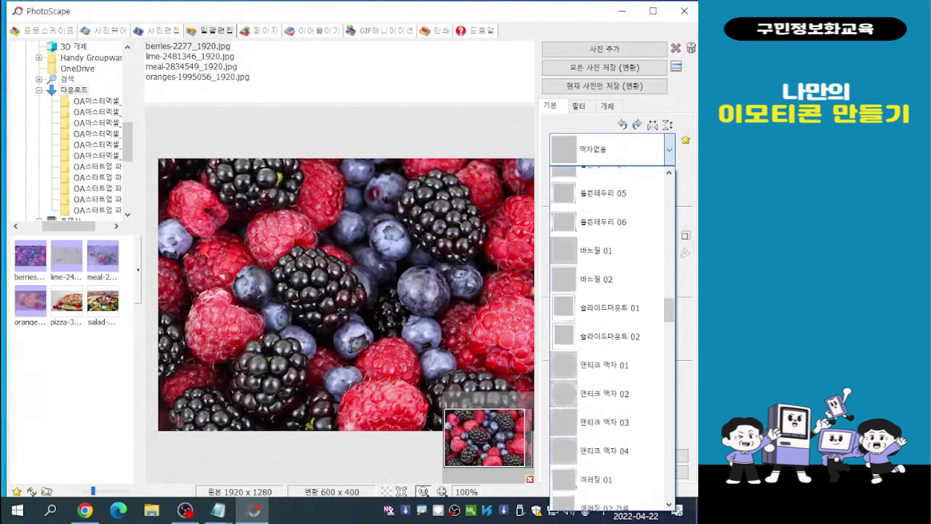
scroll(611, 334, down, 3)
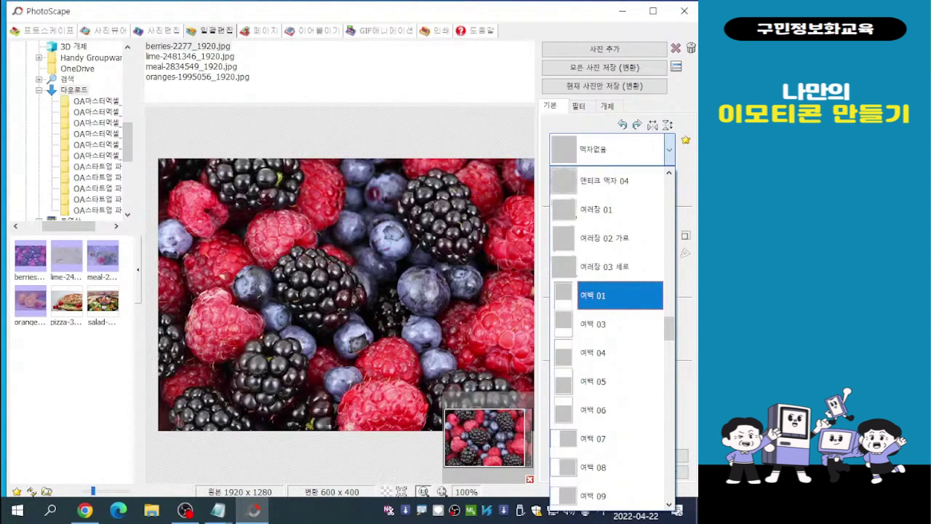
click(620, 289)
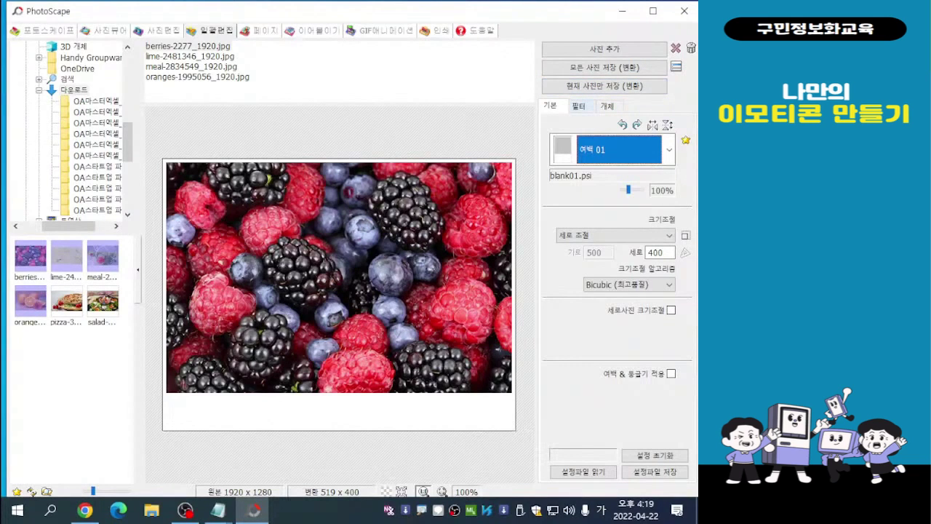
- Enable the 글 1 text object and set its text to "너는 나의 비타민^^"
click(579, 106)
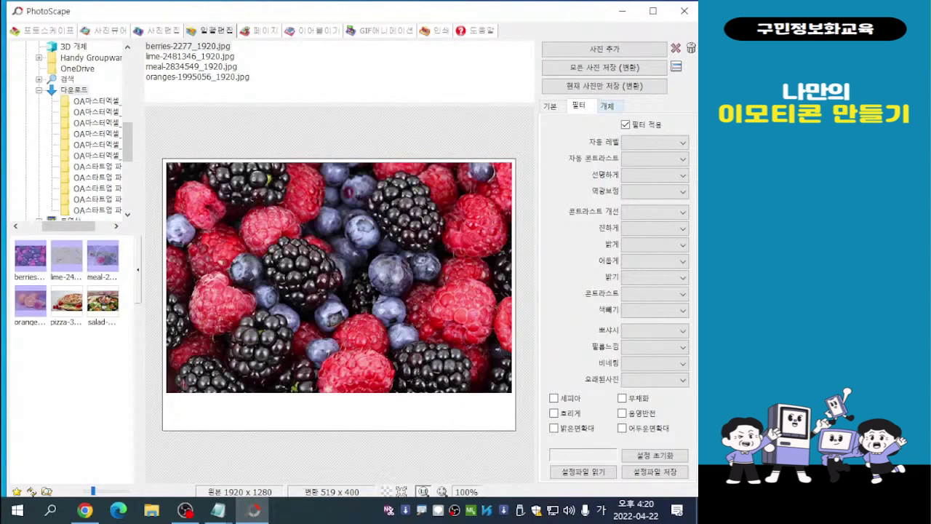
click(607, 105)
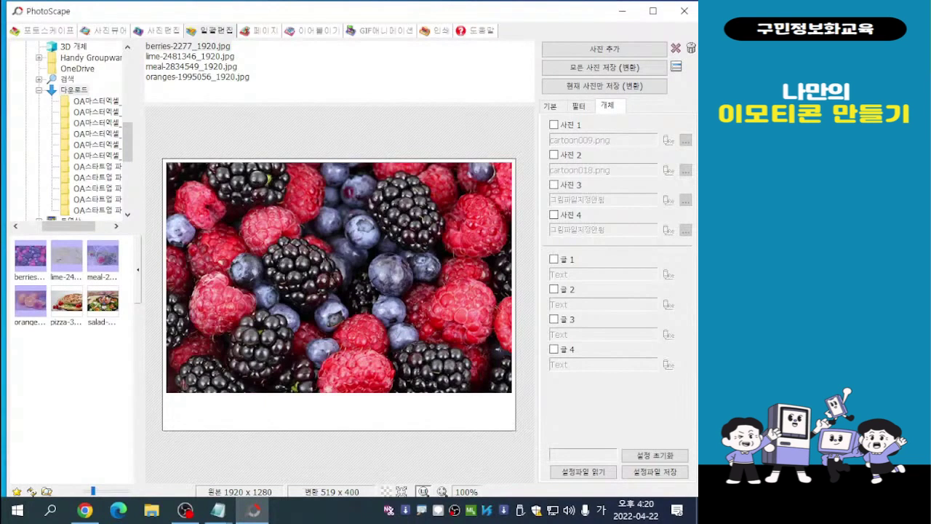
click(554, 259)
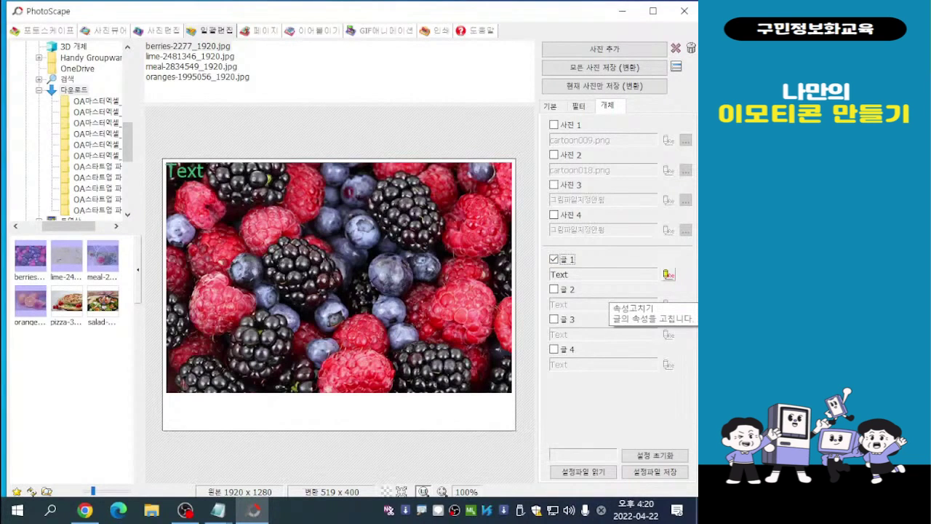
click(668, 274)
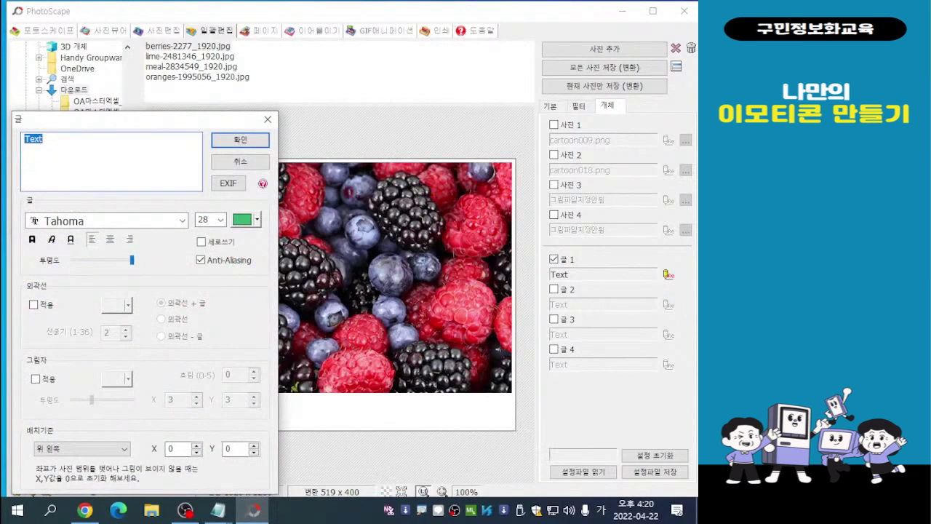
drag(146, 124, 411, 56)
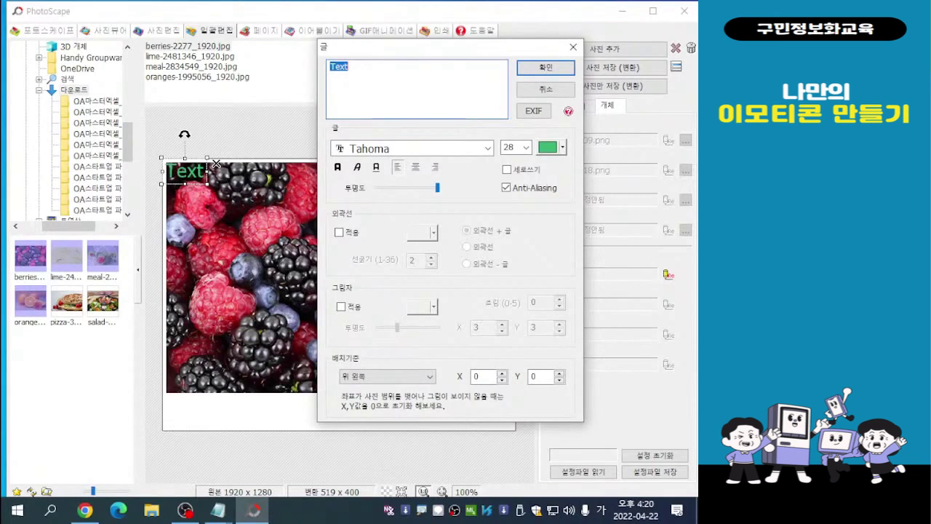
text(너는 나)
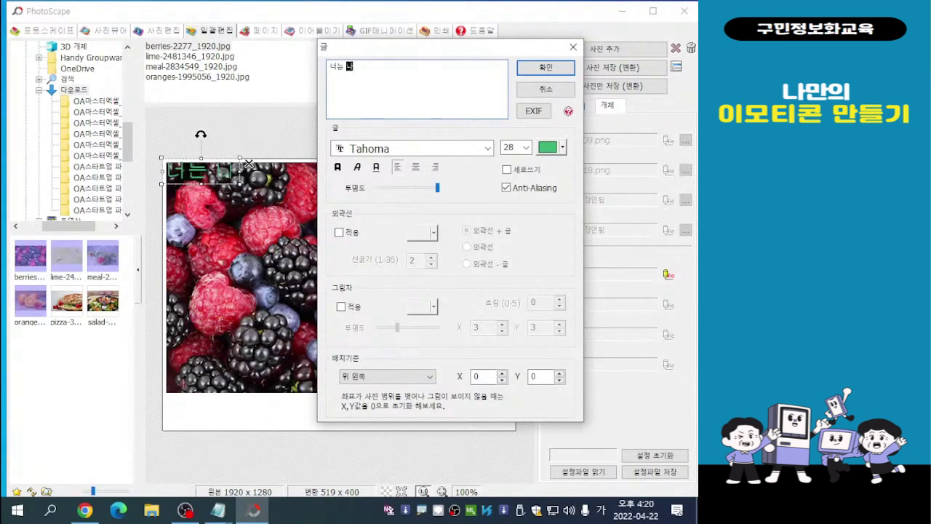
text(의 비타민)
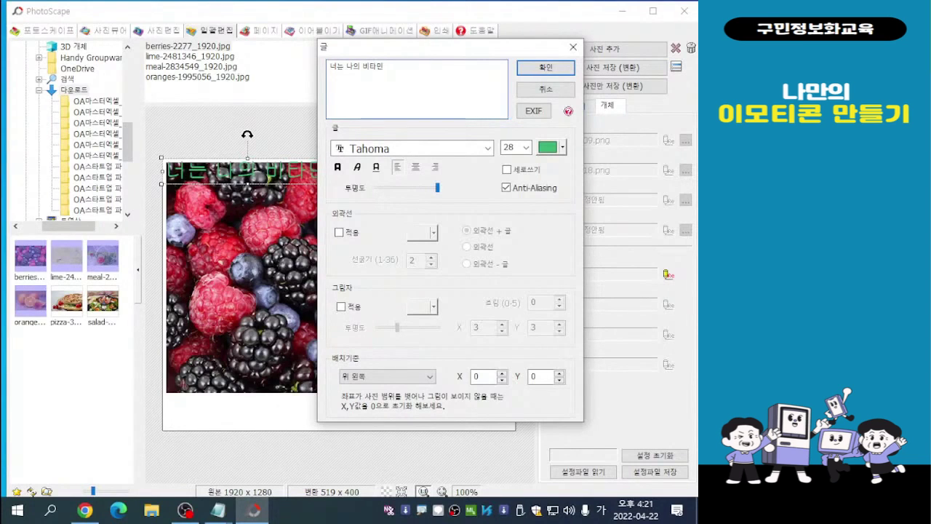
text(^^)
drag(440, 47, 468, 48)
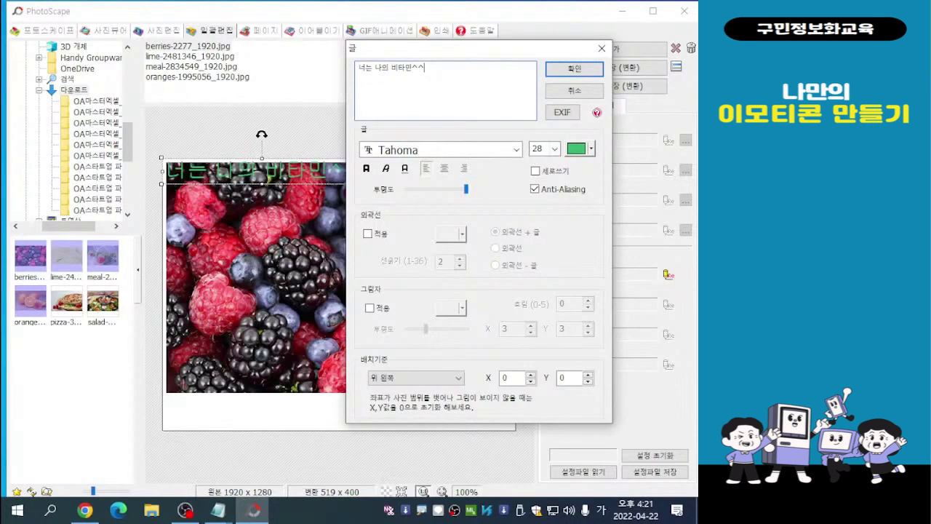
- Set the font of the 글 1 text to 휴먼옛체
click(443, 150)
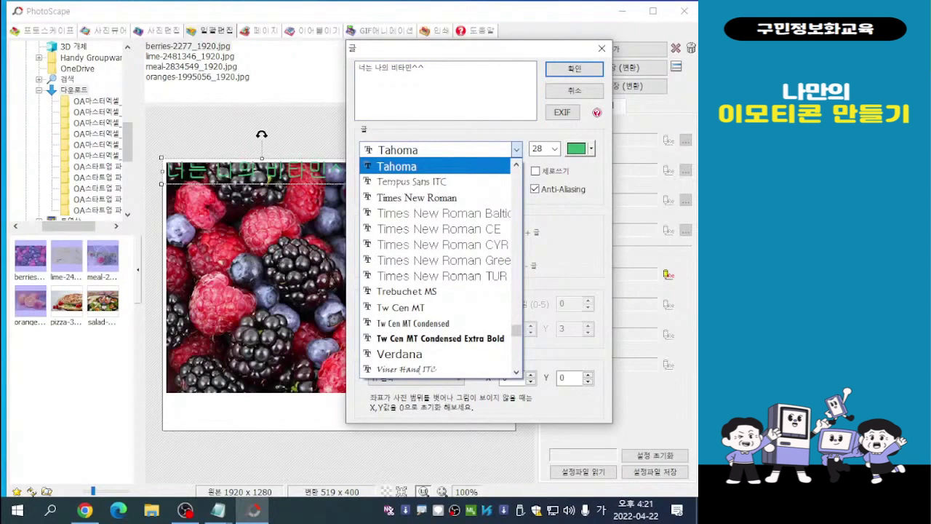
scroll(437, 229, down, 1)
scroll(441, 268, down, 6)
scroll(440, 267, down, 4)
scroll(441, 268, down, 4)
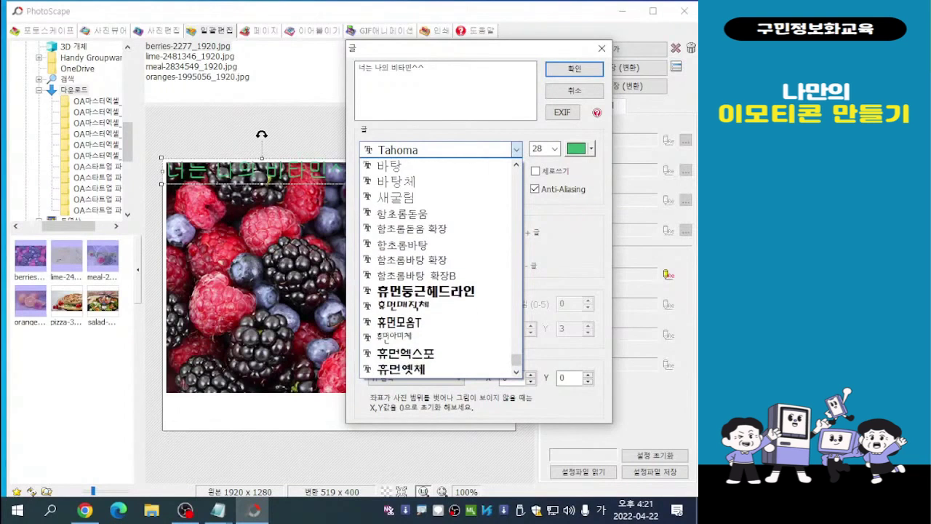
click(400, 369)
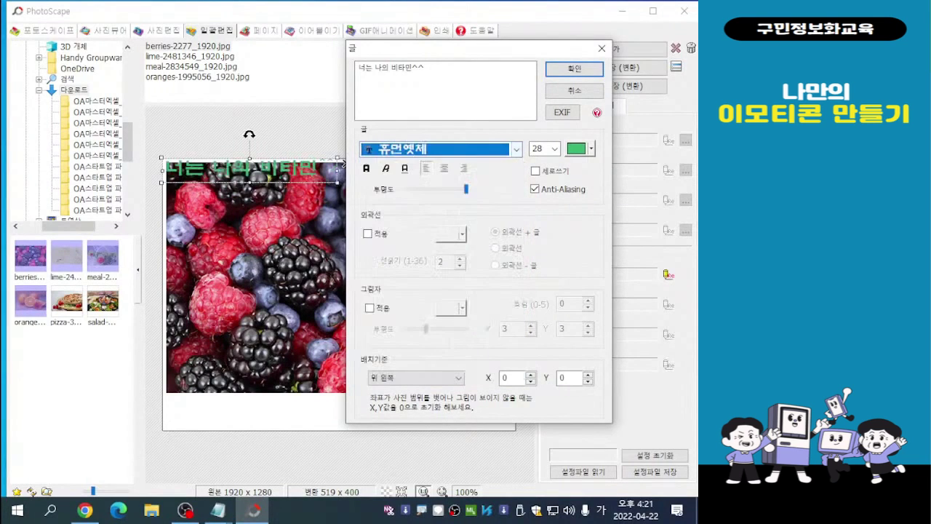
- Change the 글 1 text font to 휴먼편지체 and make it bold
click(517, 150)
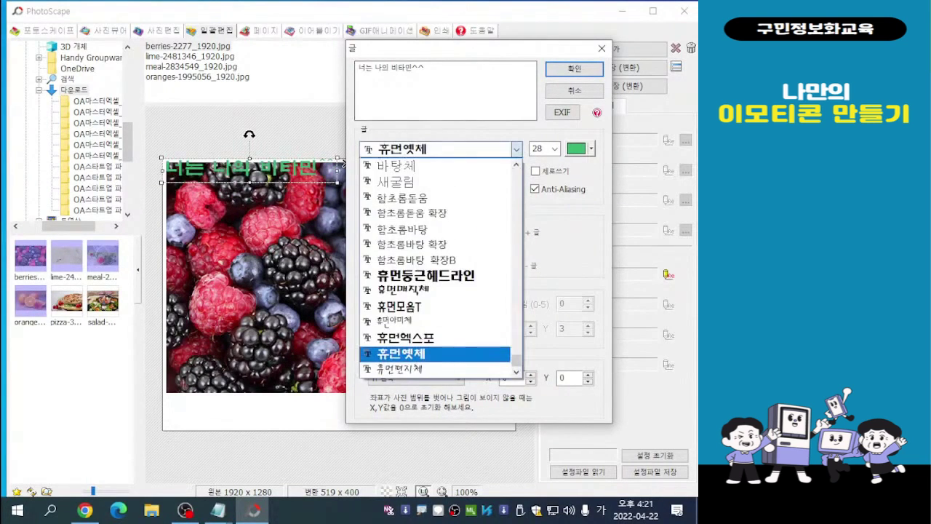
click(401, 369)
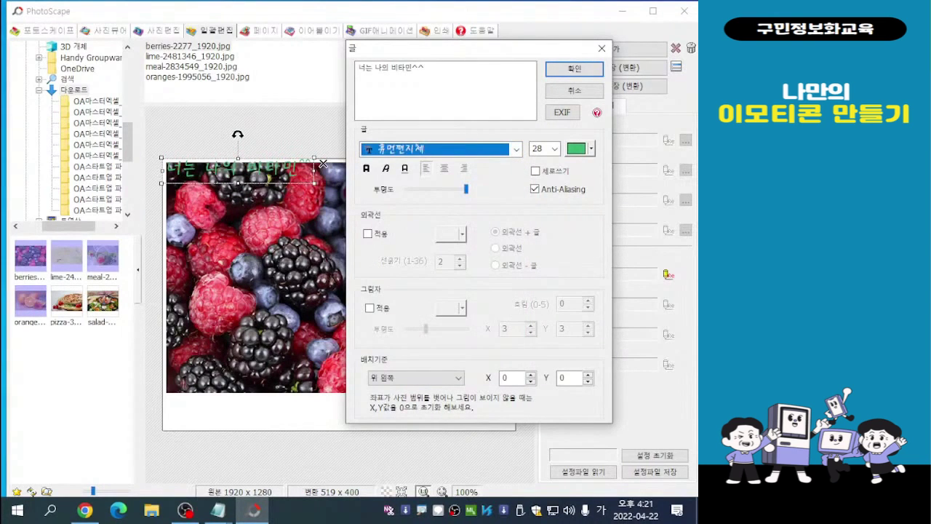
click(366, 168)
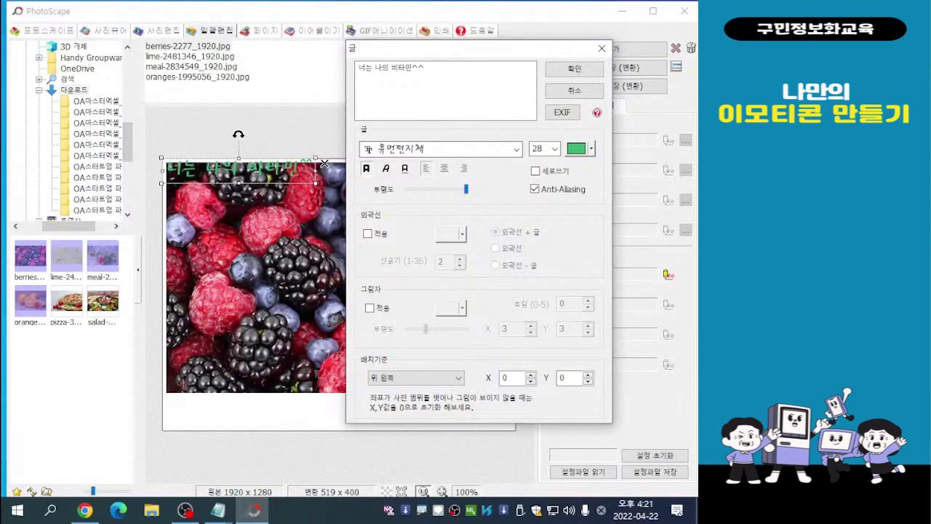
- Switch the 글 1 text font back to 휴먼옛체 and leave bold on
click(517, 149)
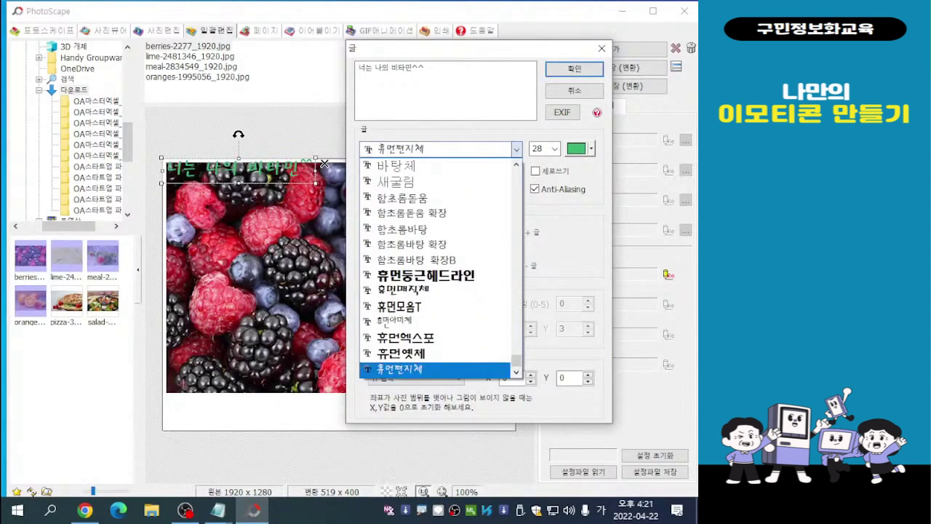
click(437, 354)
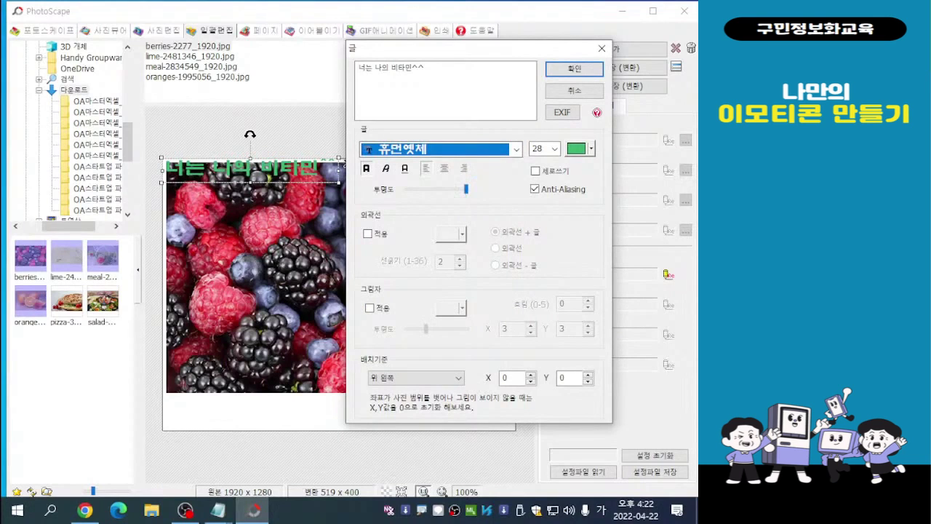
click(367, 168)
click(367, 168)
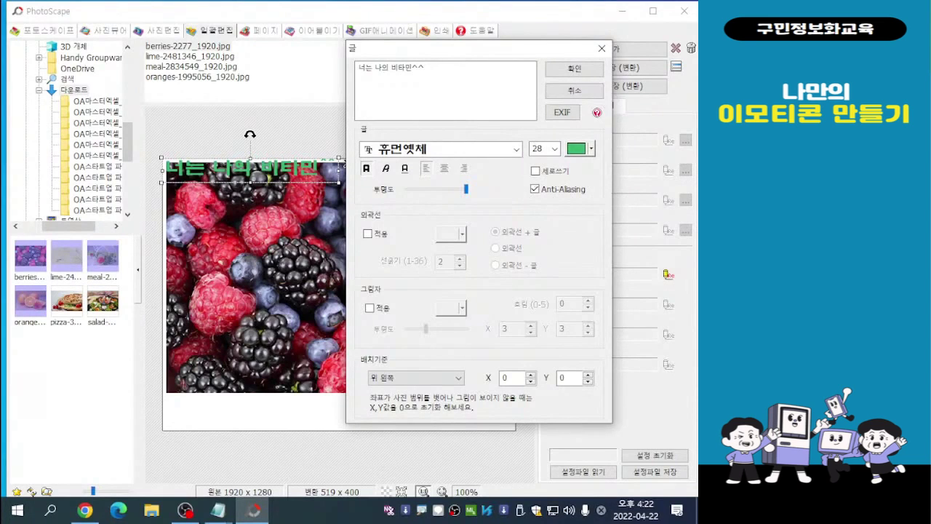
- Try gold, turquoise and light yellow as the 글 1 text colour
click(580, 148)
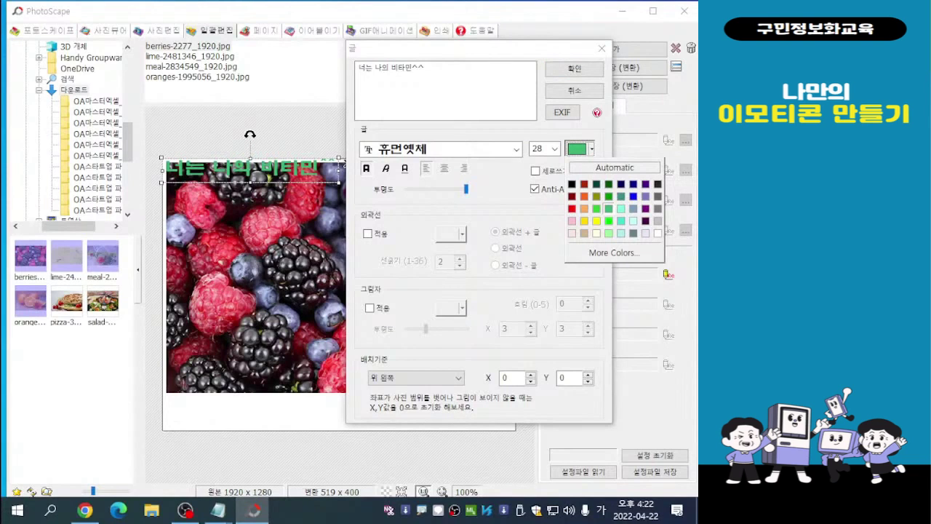
click(584, 220)
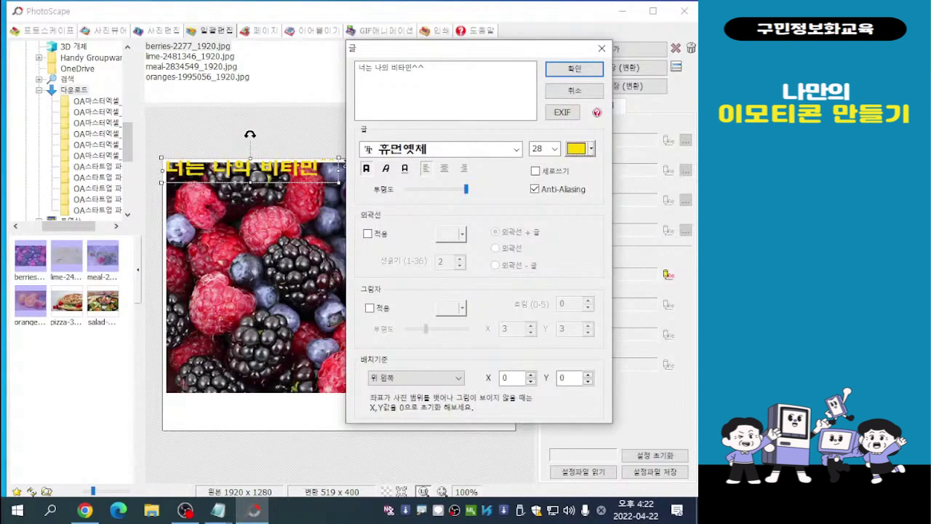
click(580, 149)
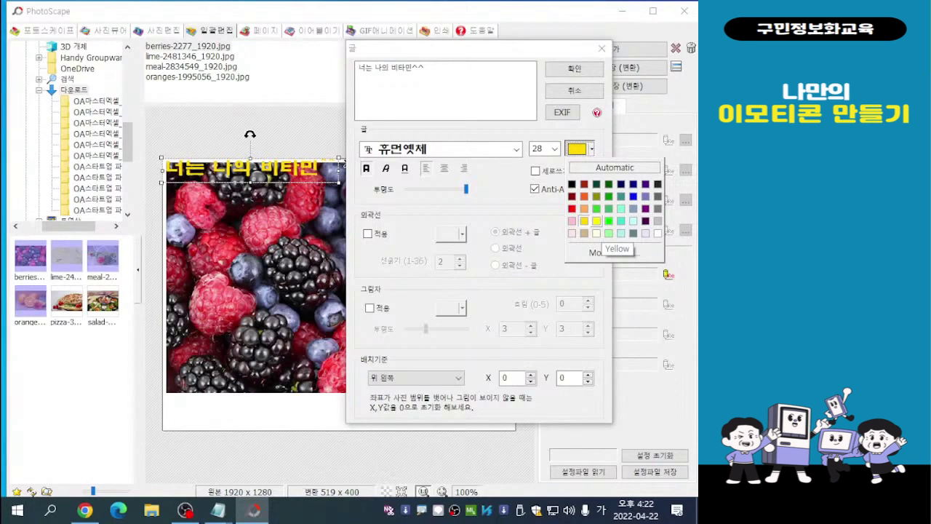
click(621, 221)
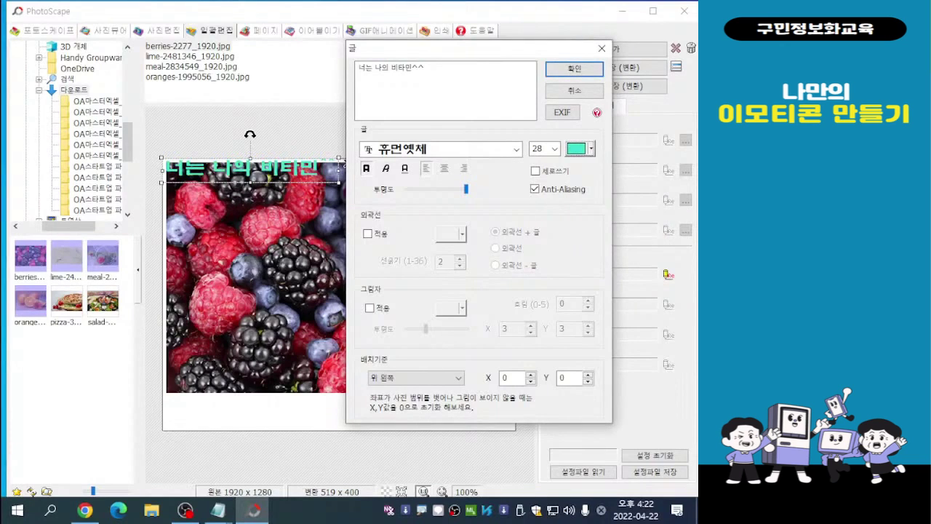
click(591, 149)
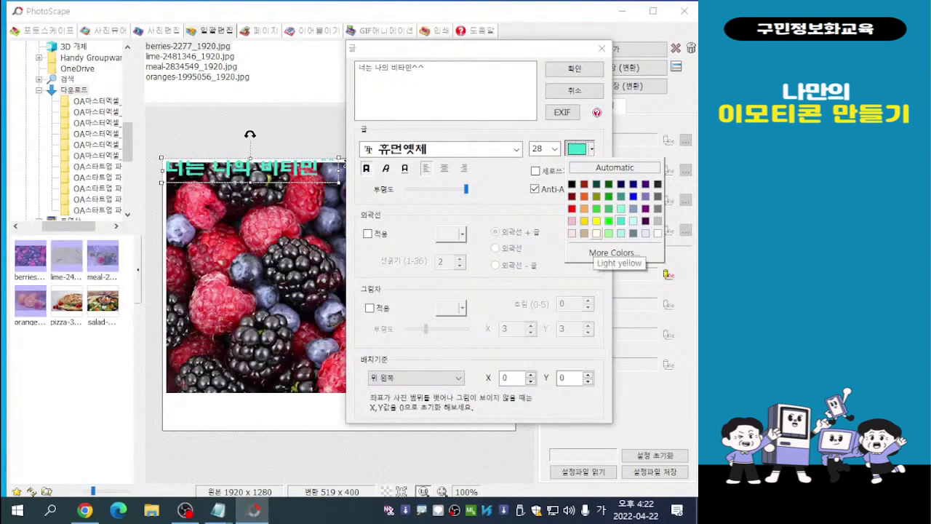
click(597, 233)
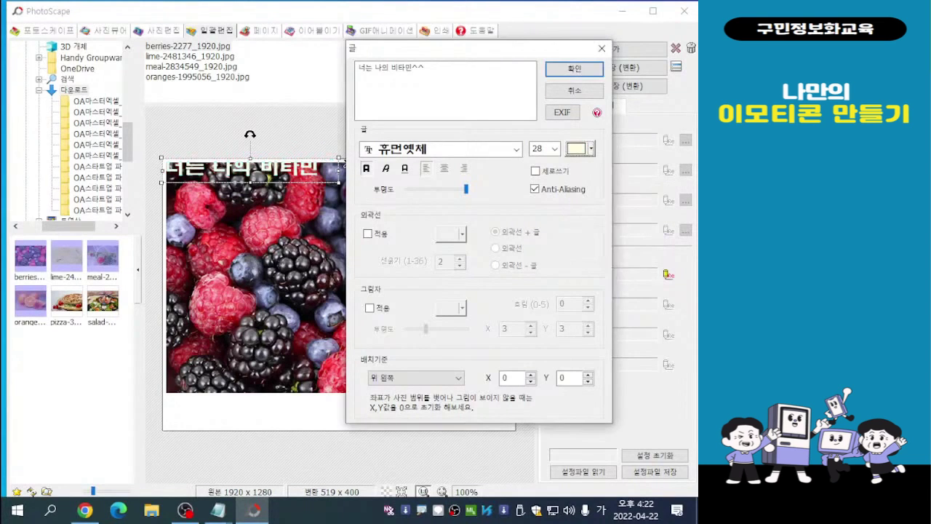
- Set the 글 1 text colour to dark purple, apply an outline with the 외곽선 + 글 style, and accept the text settings
click(591, 149)
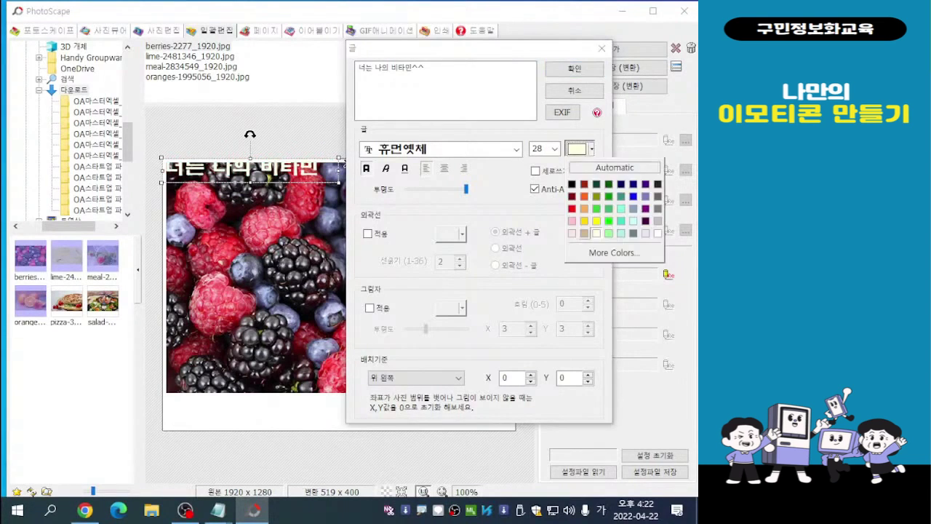
click(645, 221)
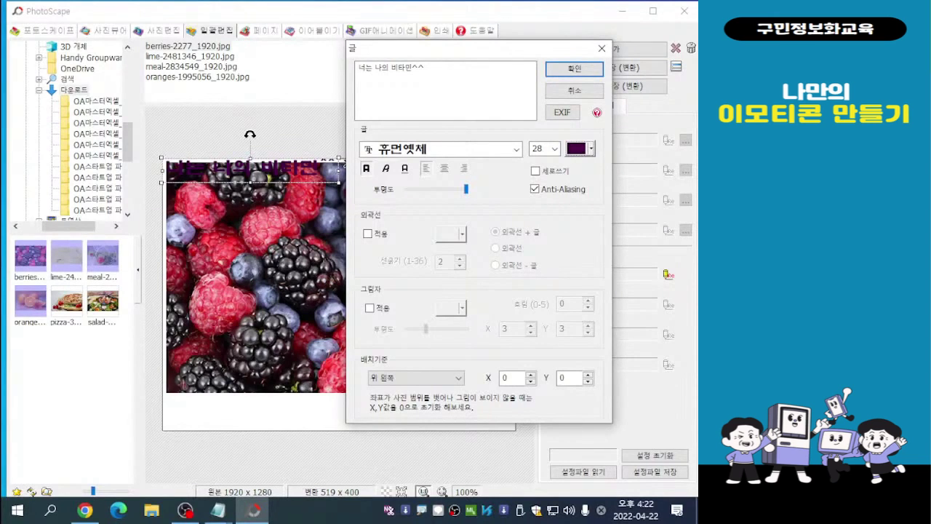
click(368, 233)
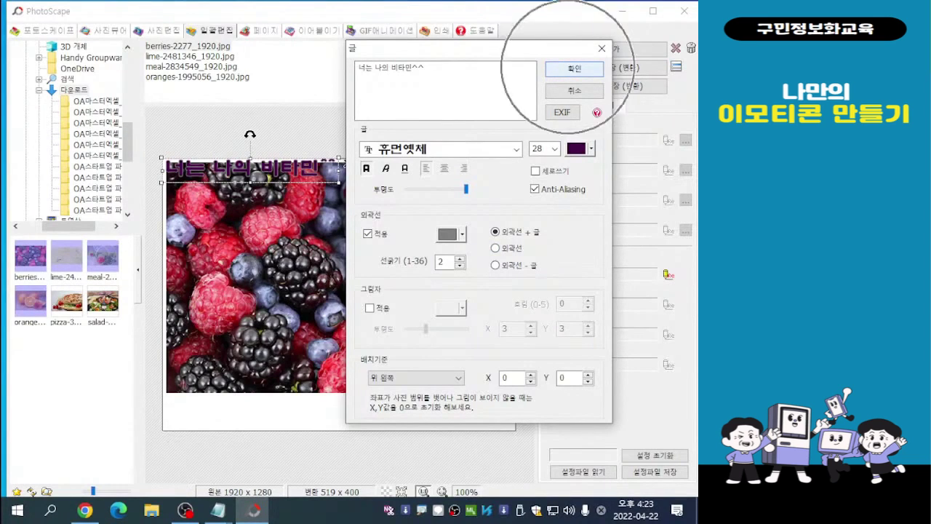
click(571, 69)
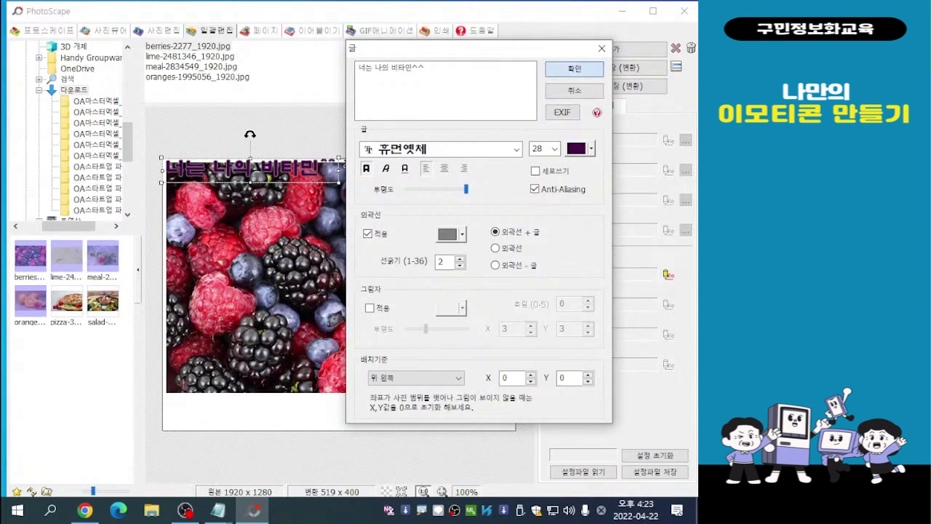
- Place the caption in the white margin beneath the berries photo and enlarge it to about font size 37
drag(250, 135, 272, 376)
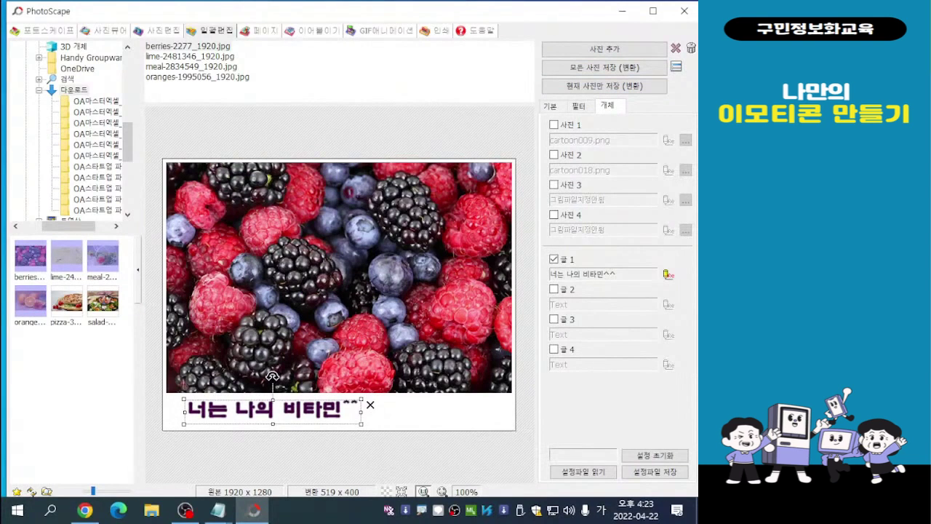
drag(272, 376, 299, 377)
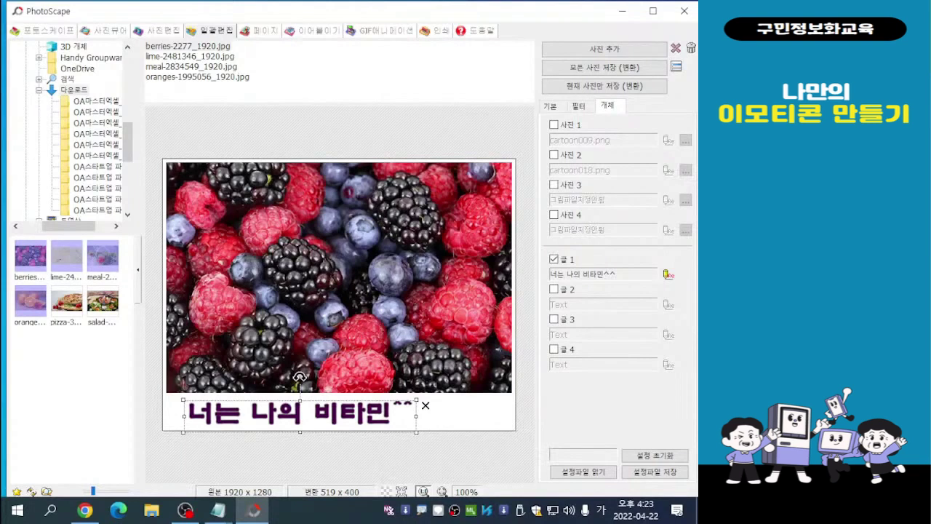
drag(299, 377, 298, 376)
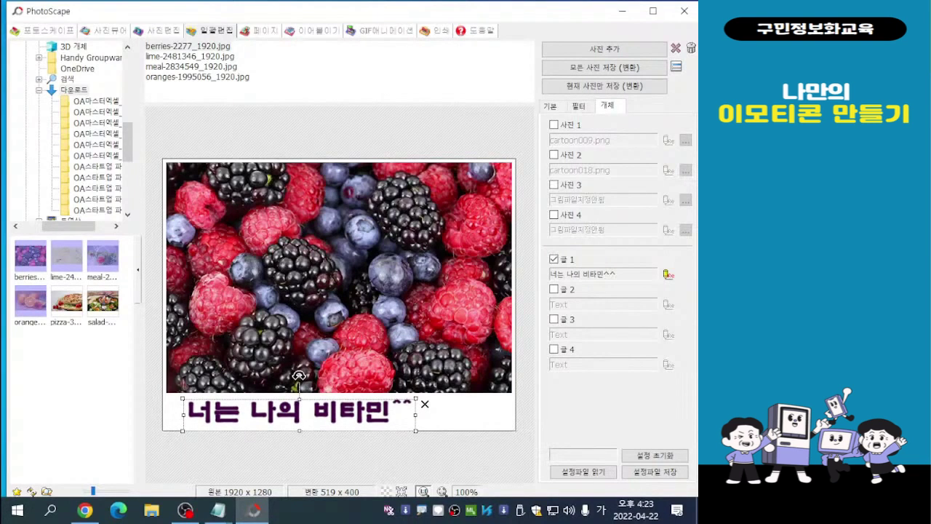
- Reopen the caption's text settings, try black and red, and set the text colour to dark navy blue
double_click(298, 375)
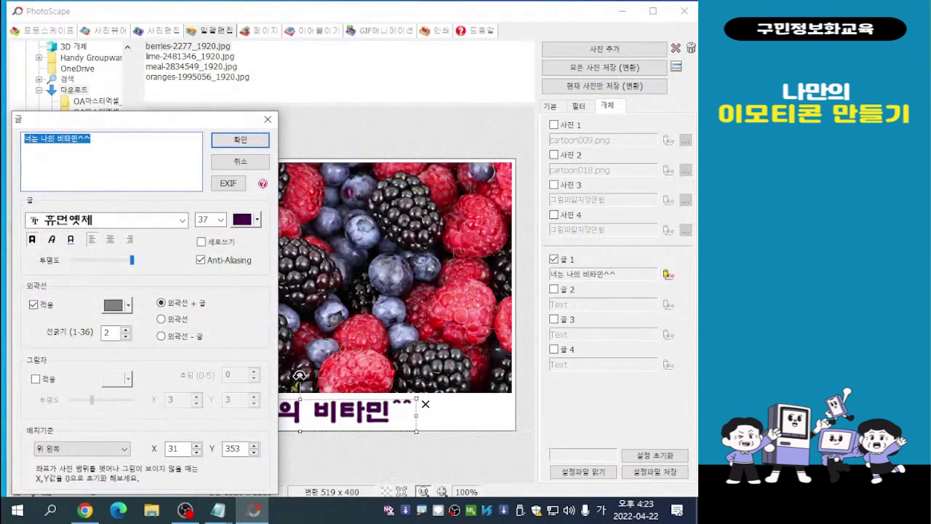
click(246, 219)
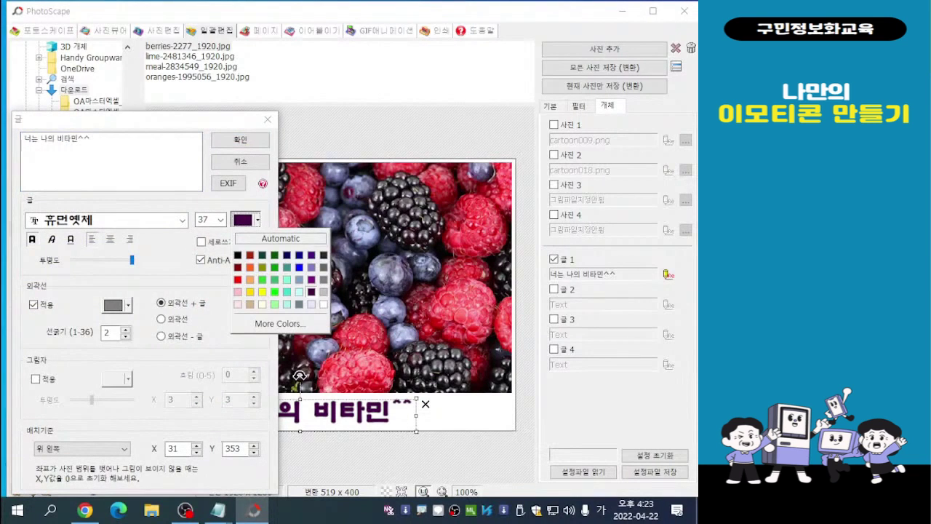
click(238, 254)
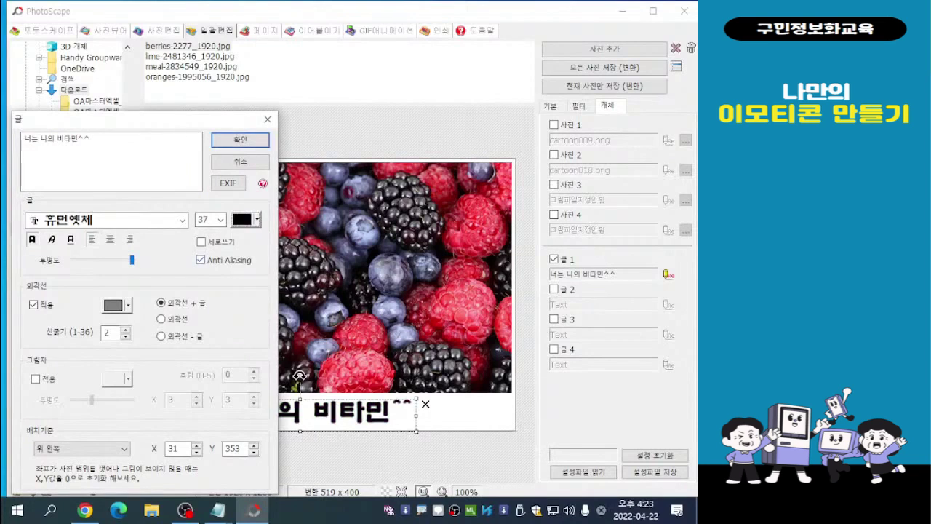
click(246, 219)
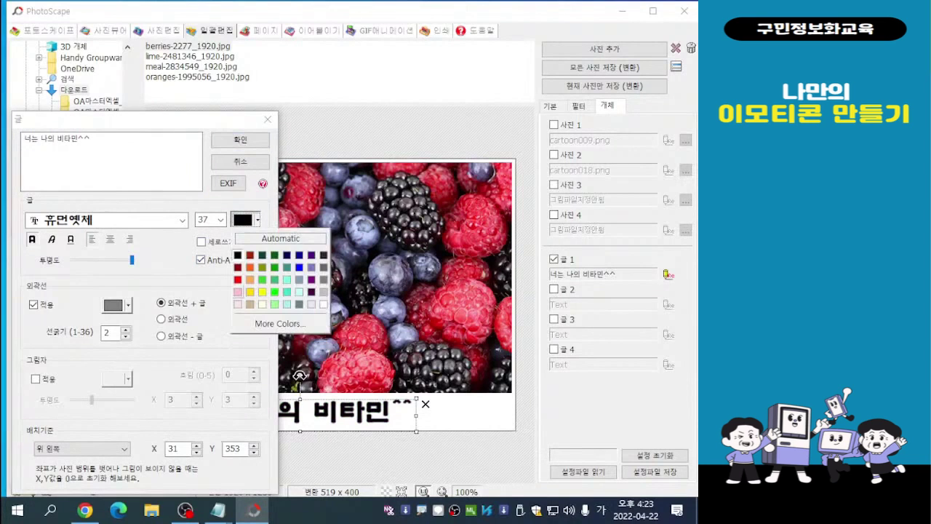
click(237, 279)
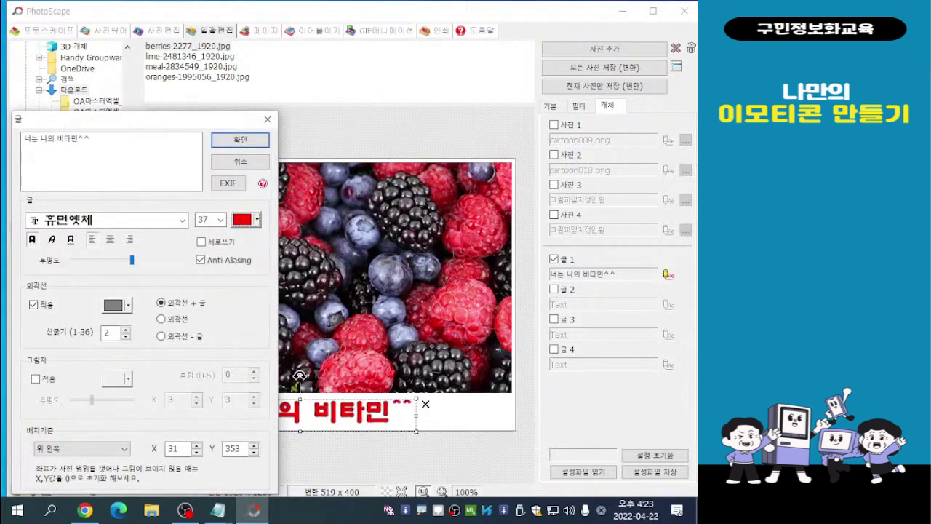
click(246, 219)
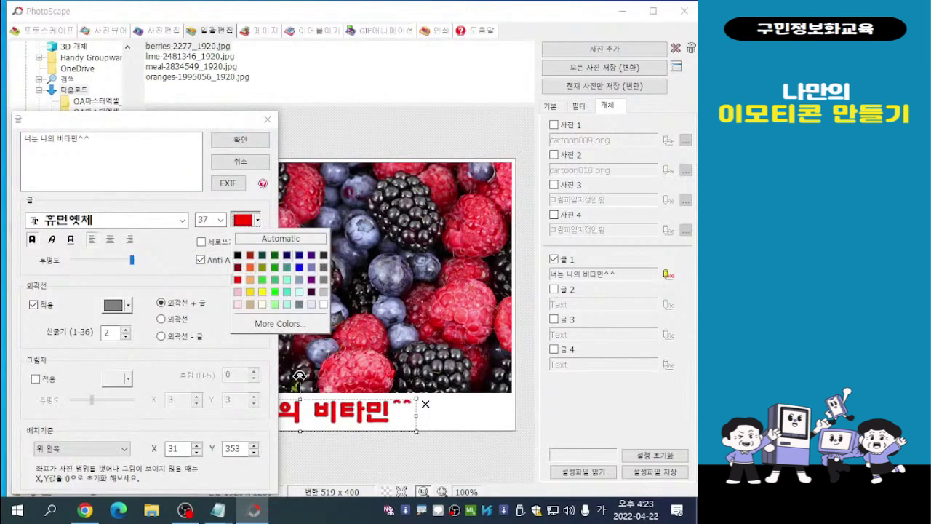
click(296, 255)
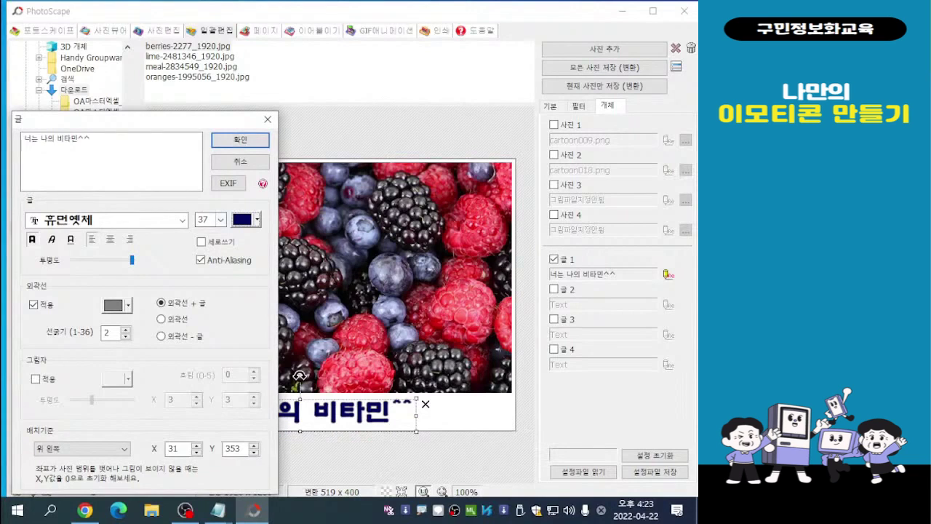
- Remove the outline from the caption text and accept the text settings
click(246, 219)
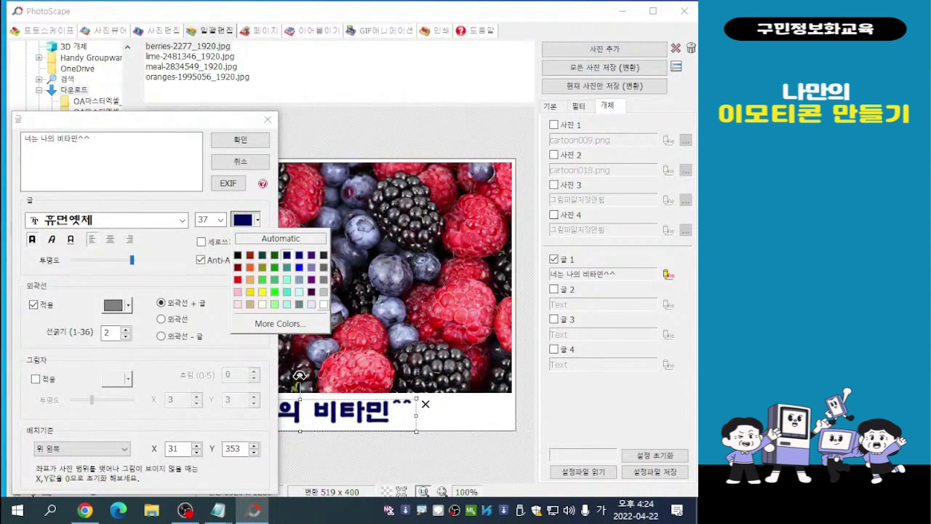
click(34, 304)
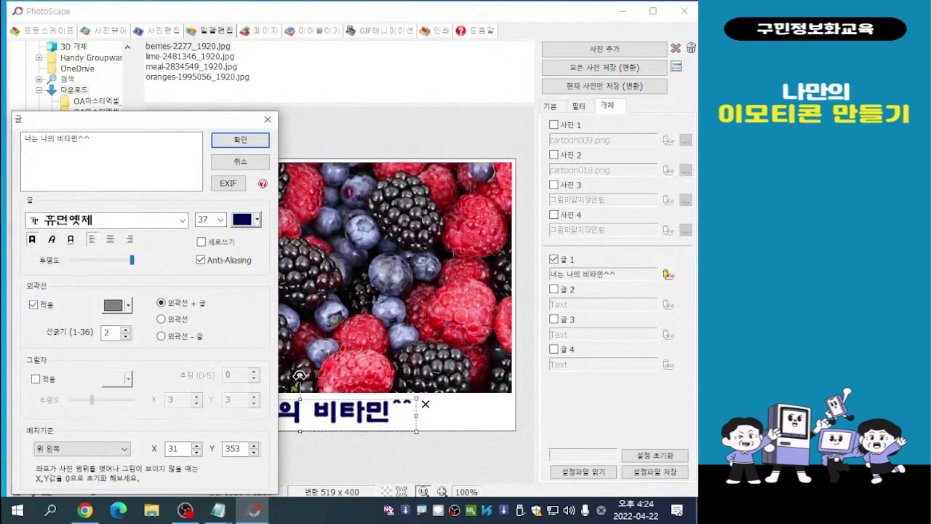
click(34, 305)
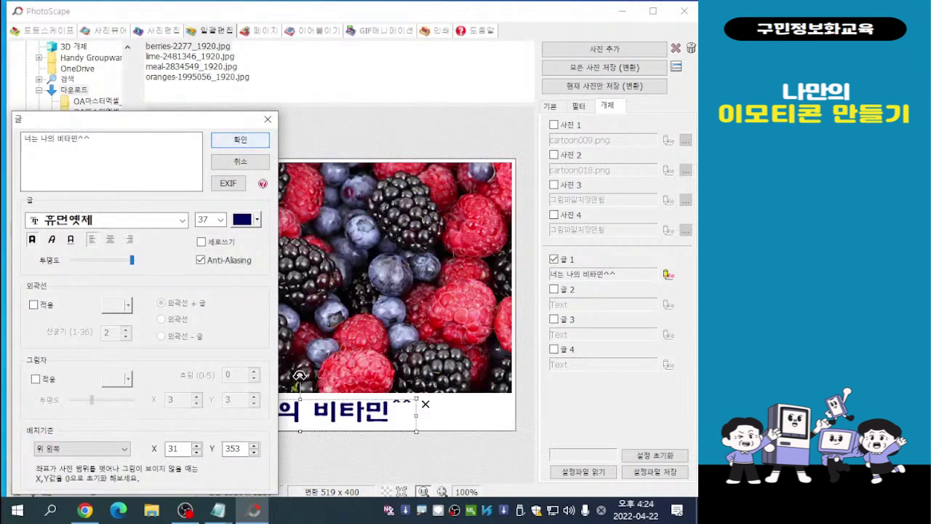
key(Return)
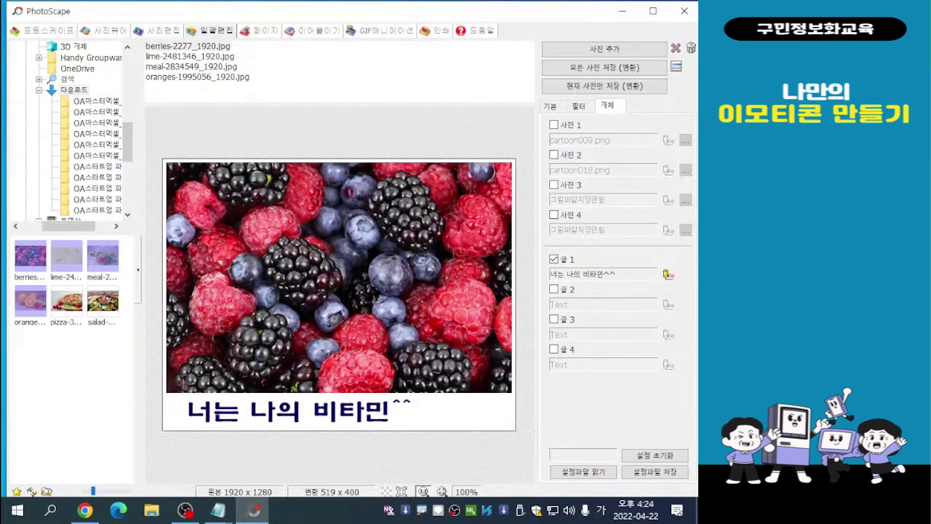
- Enable the 사진 1 picture object, remove it once, and enable it again
click(554, 125)
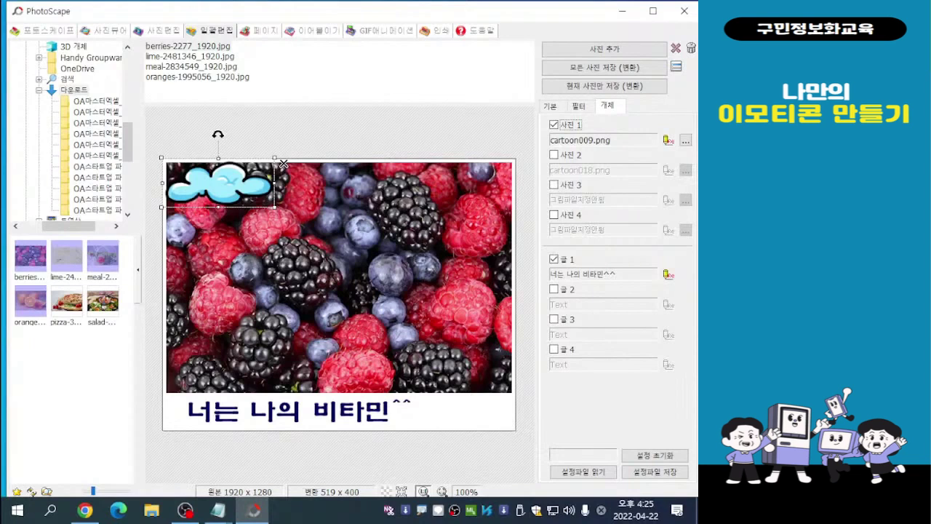
click(283, 164)
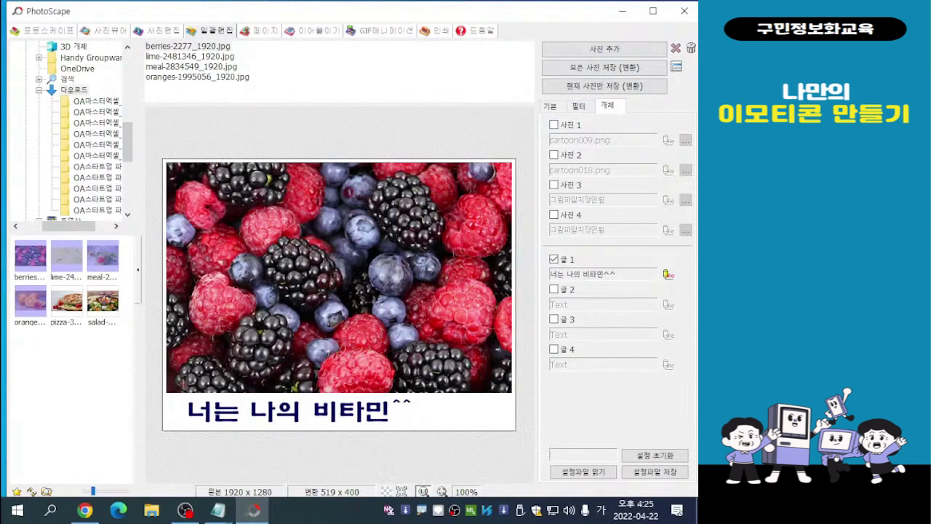
key(ctrl+z)
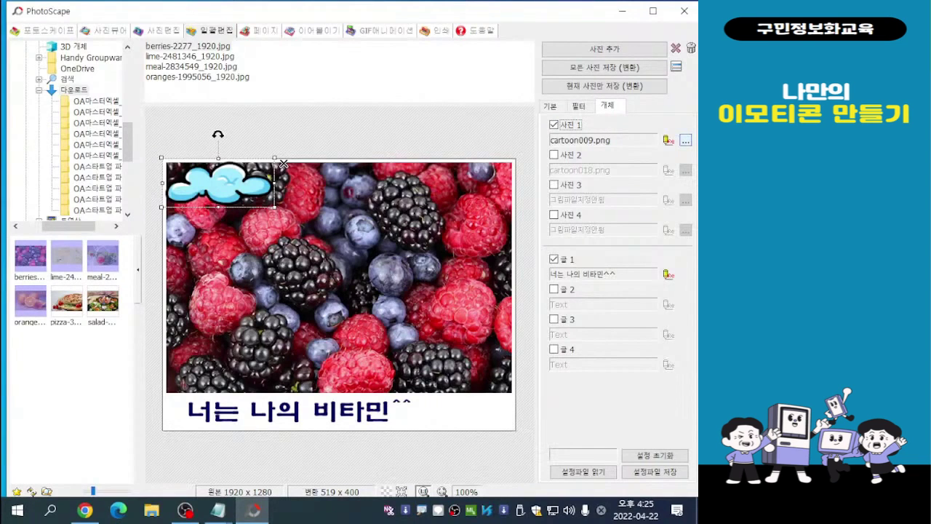
- Replace the 사진 1 picture with the y29.png face from the 얼굴 icon category
click(686, 140)
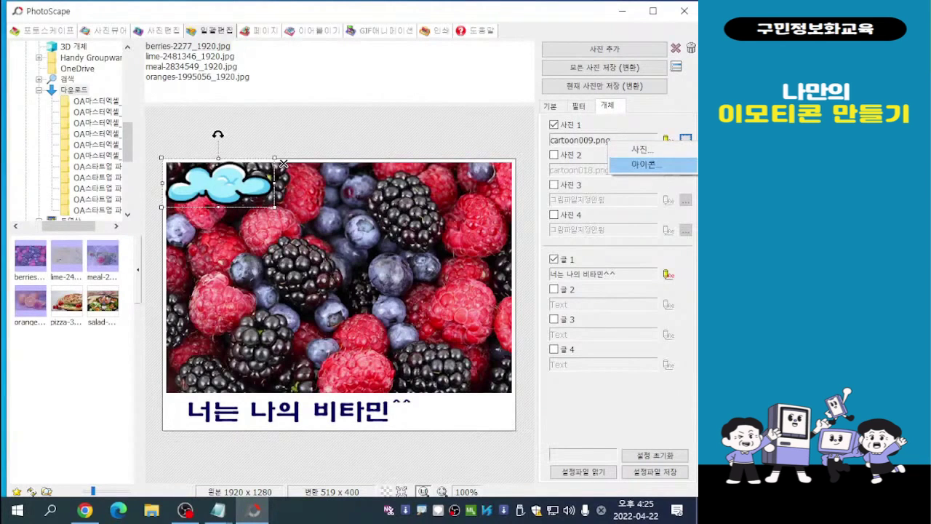
click(647, 164)
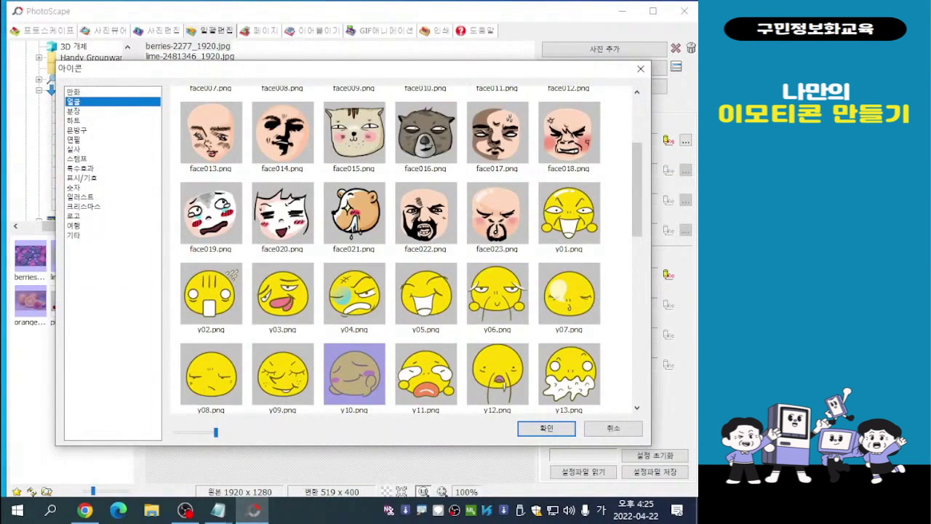
drag(384, 69, 349, 31)
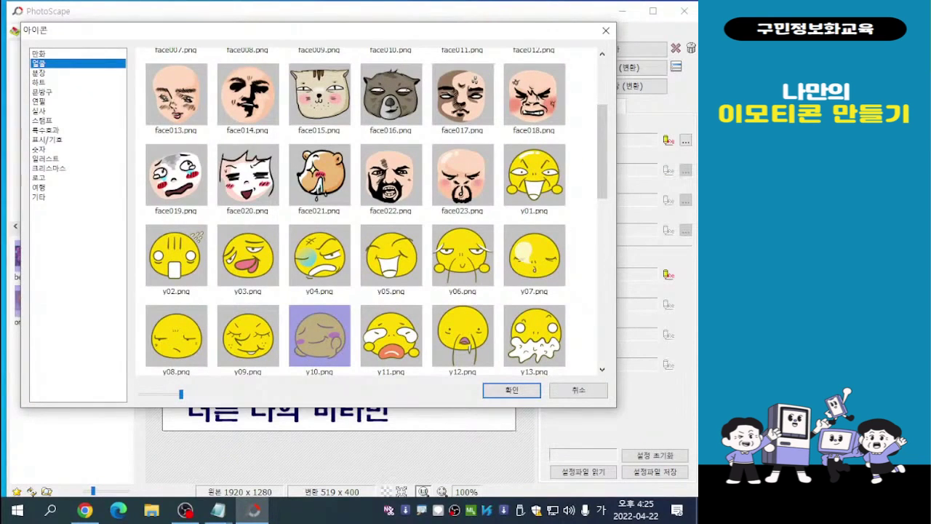
drag(602, 151, 602, 251)
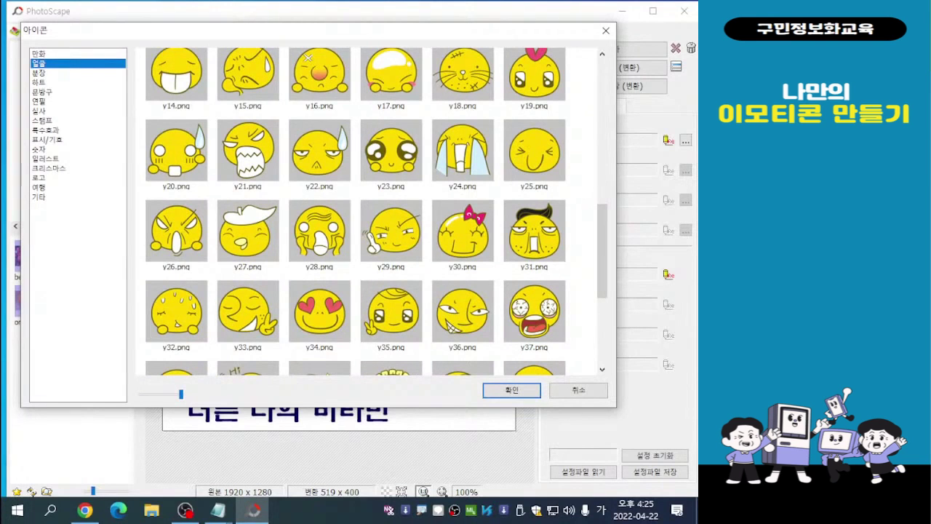
click(391, 231)
click(511, 390)
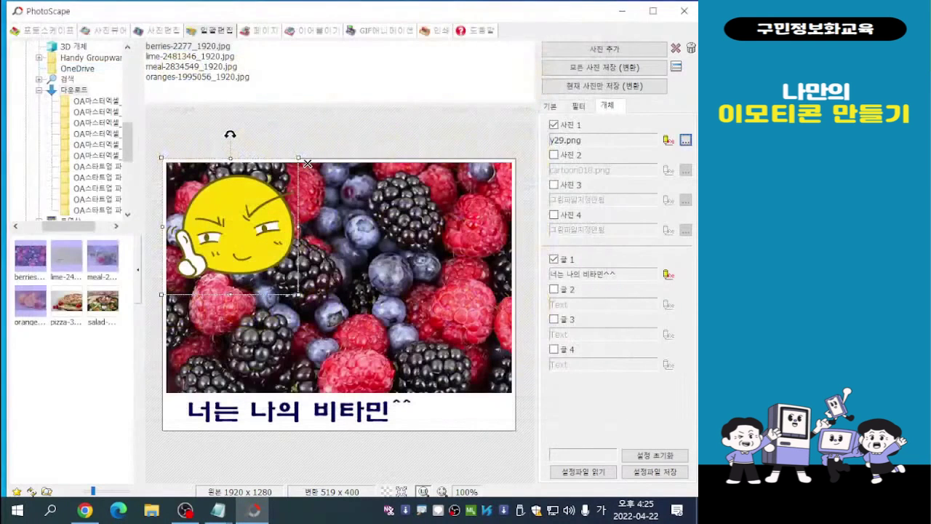
- Shrink the yellow face icon to about half its size and place it just after the caption, overlapping the photo's lower edge
drag(230, 225, 325, 236)
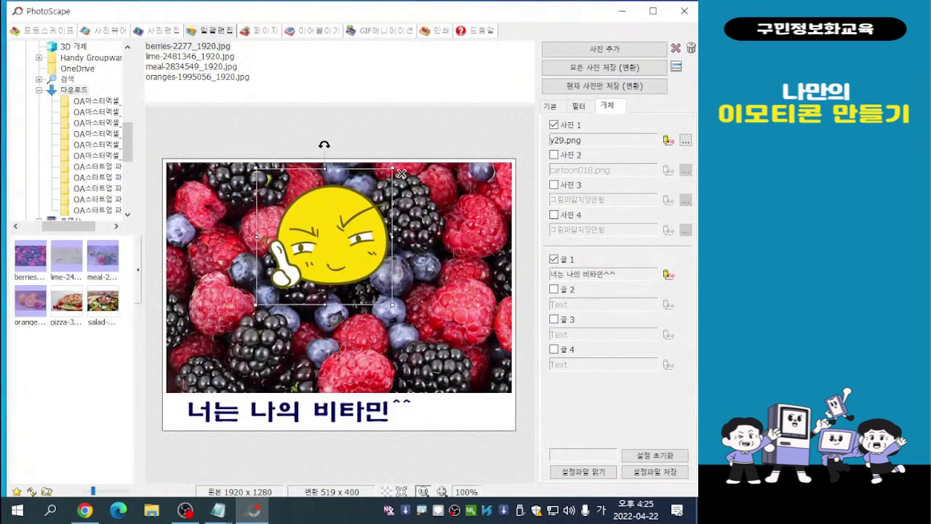
drag(257, 169, 328, 240)
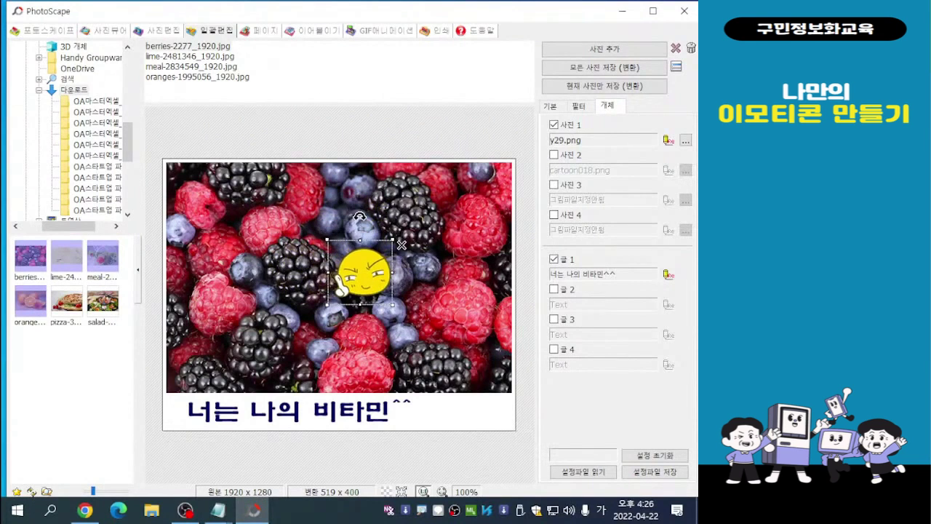
drag(360, 273, 463, 402)
click(465, 458)
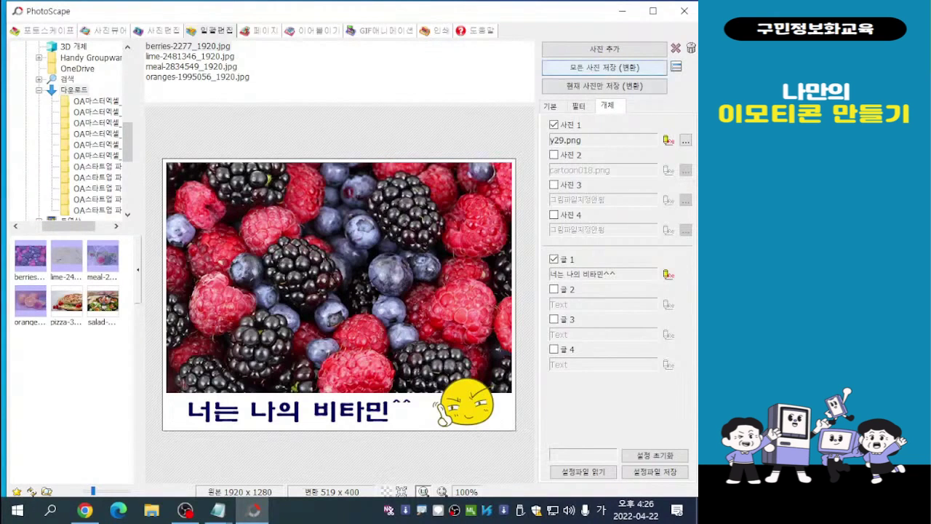
- Start the conversion and saving of all batch photos and choose to save them in a designated folder
click(606, 67)
key(ctrl)
key(ctrl)
key(ctrl)
click(604, 67)
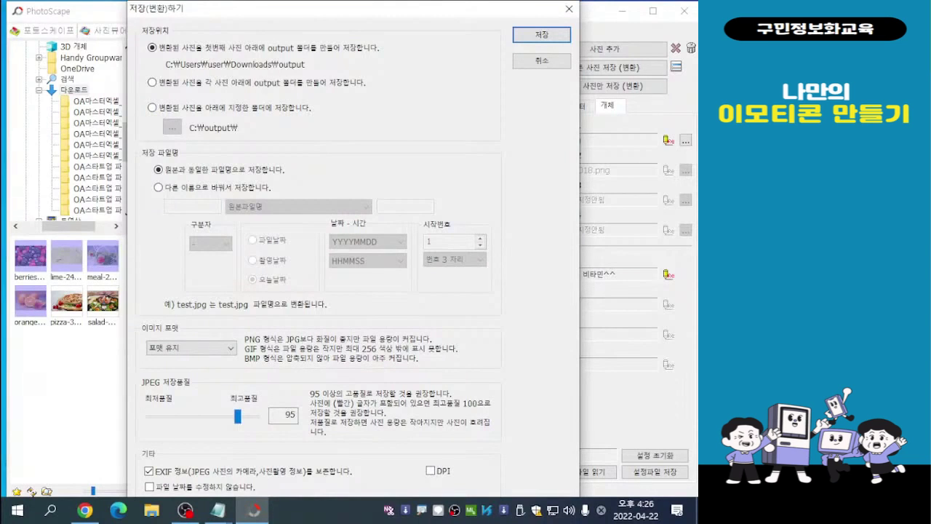
click(152, 108)
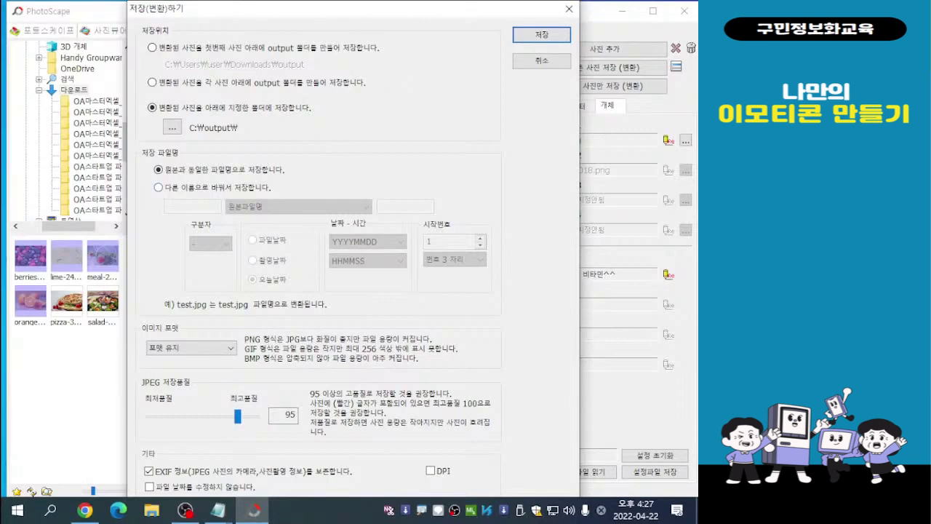
- Set the output names to the prefix 비타민 plus 원본파일명 - 번호, with the number format 번호 1 자리
click(159, 188)
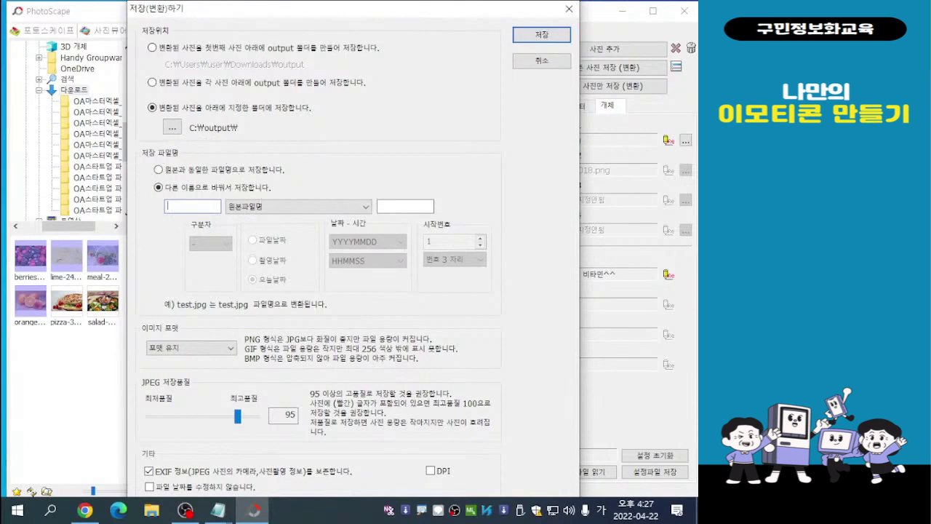
text(비)
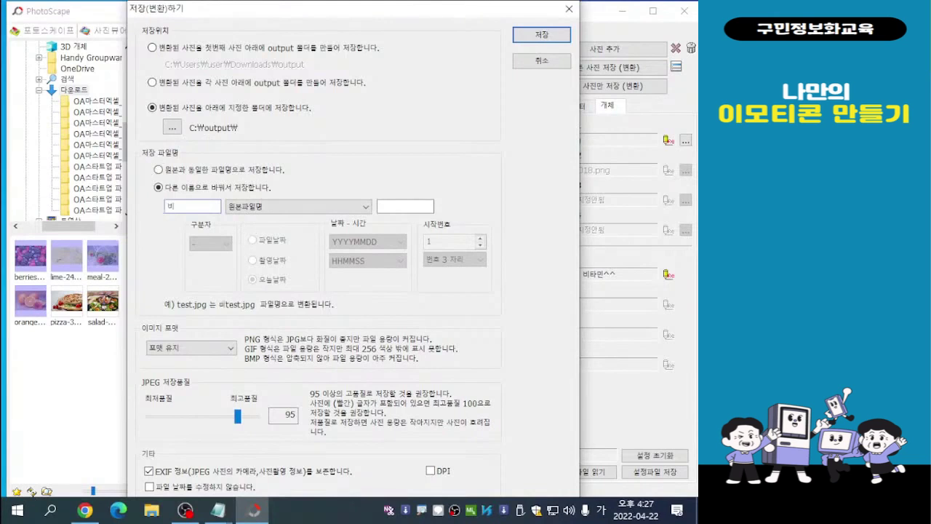
text(타민)
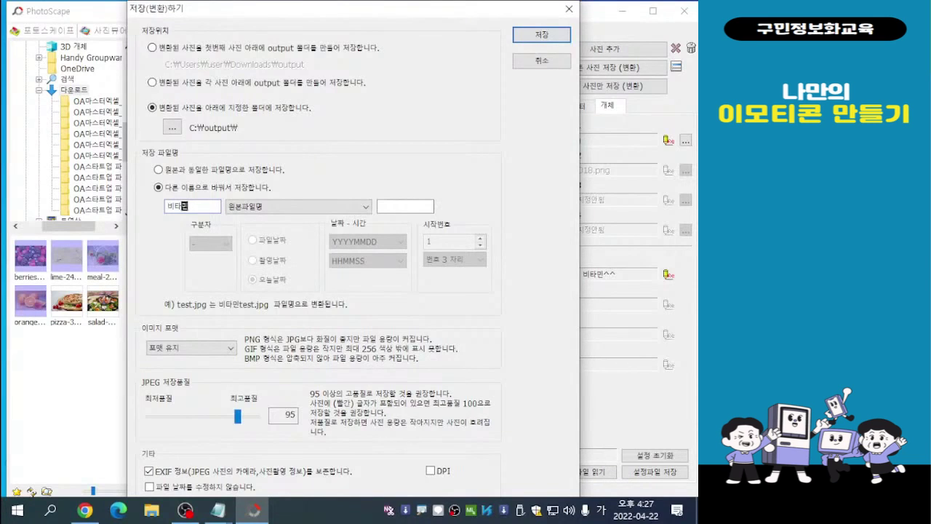
click(299, 207)
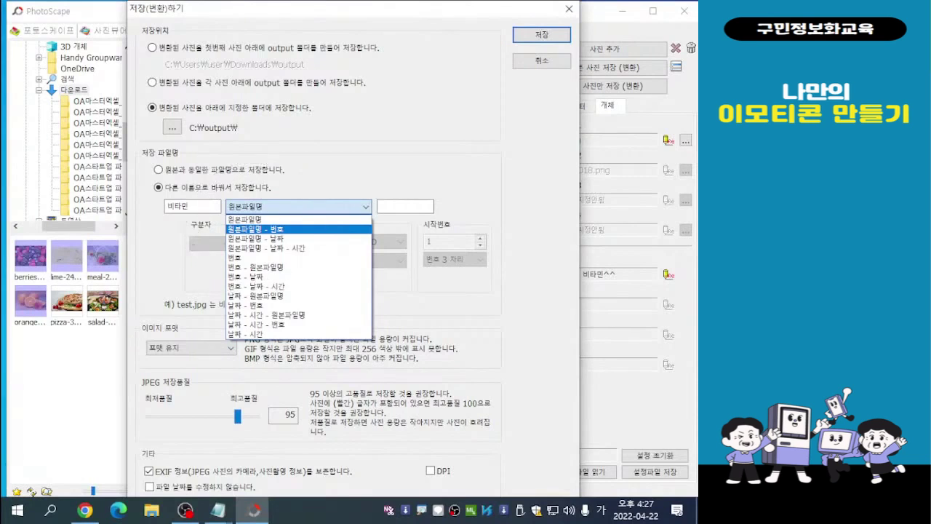
click(254, 229)
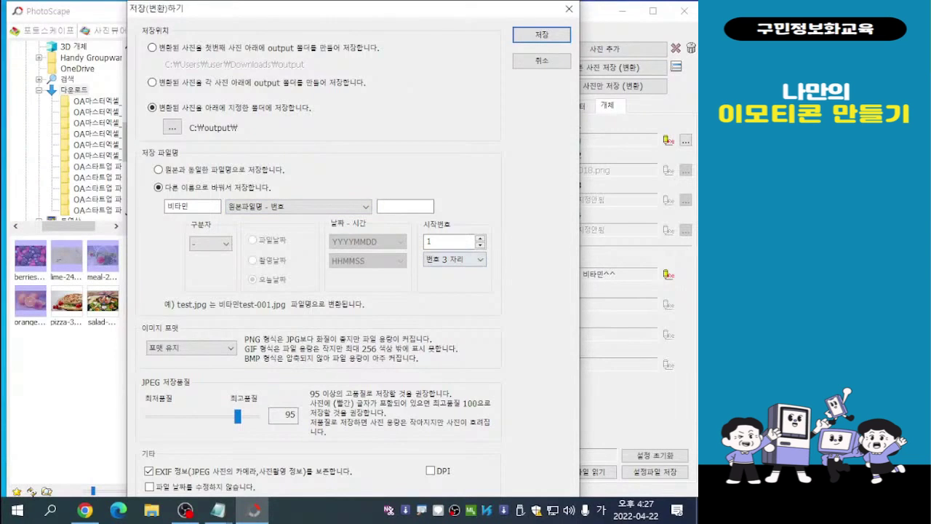
click(470, 260)
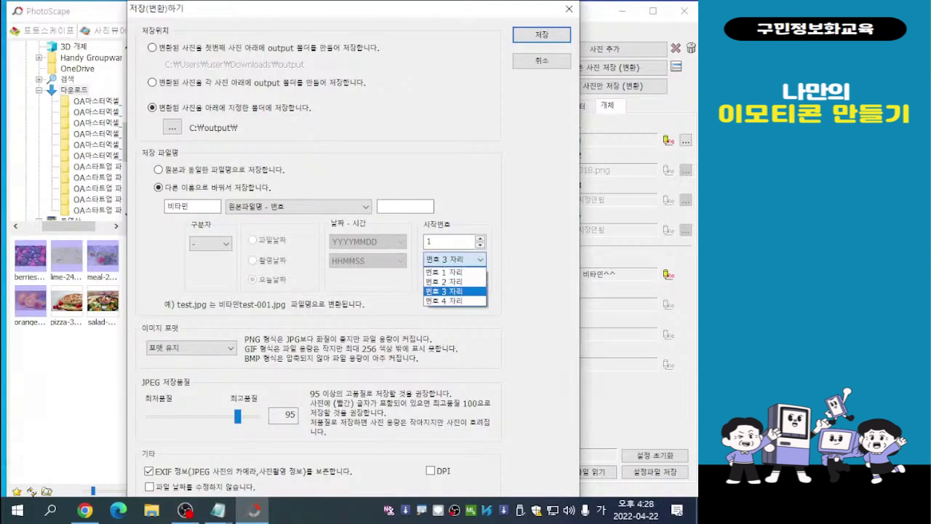
click(454, 272)
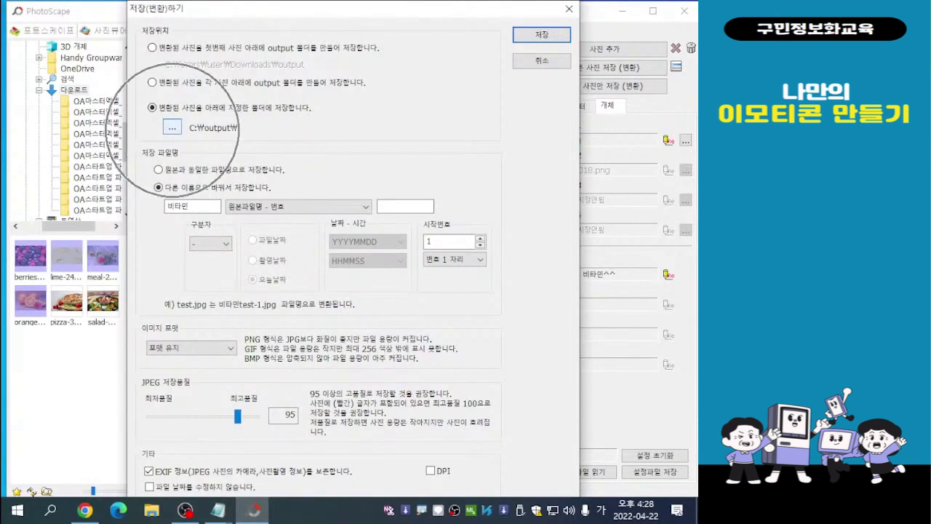
- Set the output folder to 나만의 이모티콘 inside 사진, save all the converted photos and dismiss the completion message
key(ctrl)
key(ctrl)
click(172, 127)
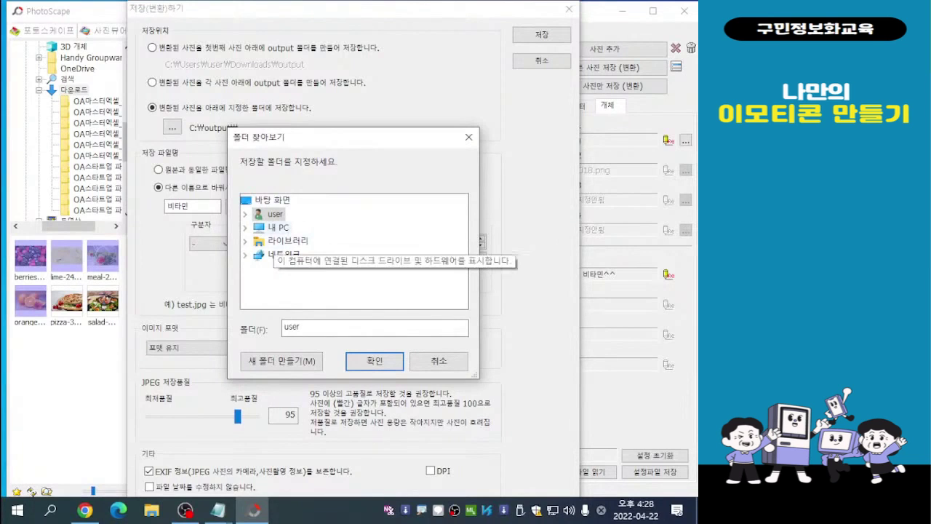
double_click(276, 227)
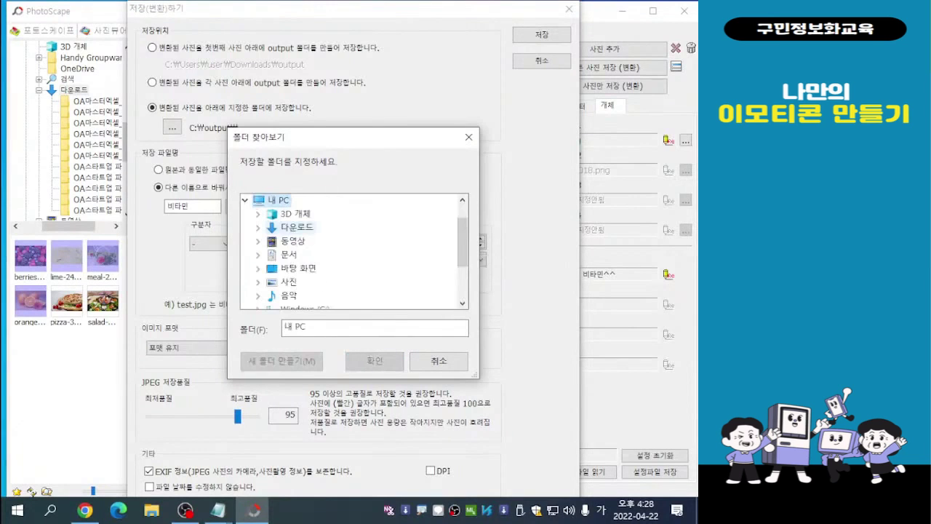
drag(463, 256, 463, 268)
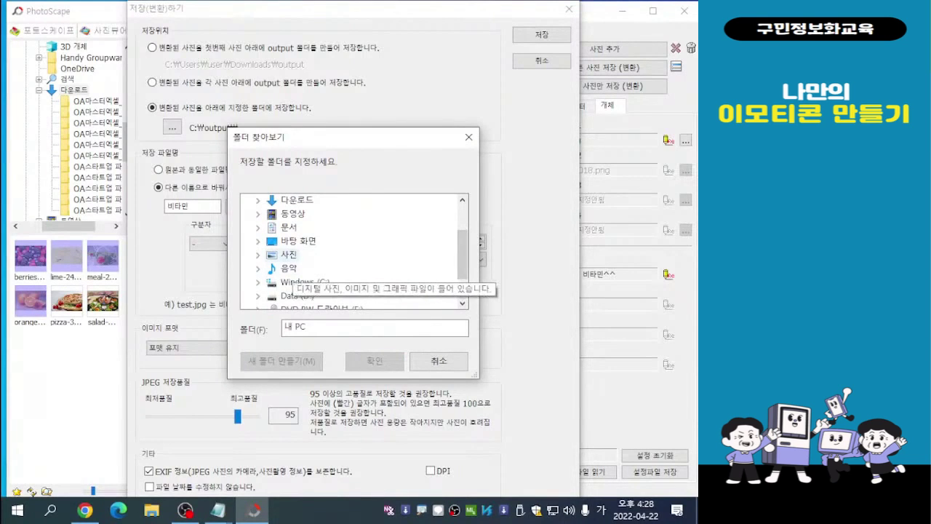
double_click(289, 254)
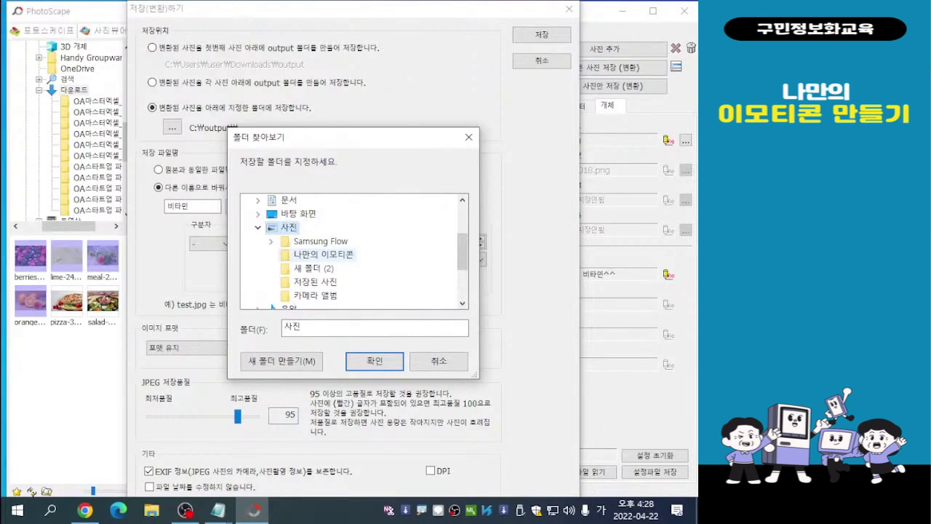
click(324, 255)
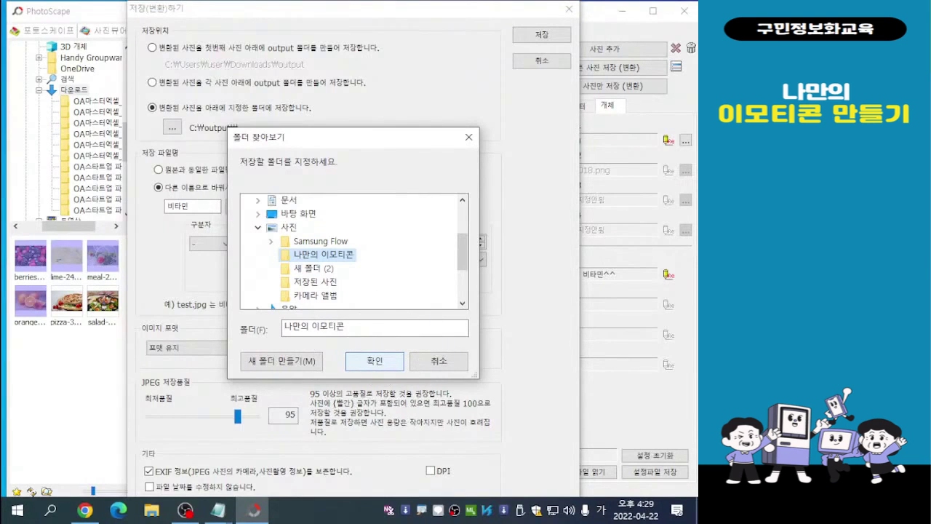
click(375, 360)
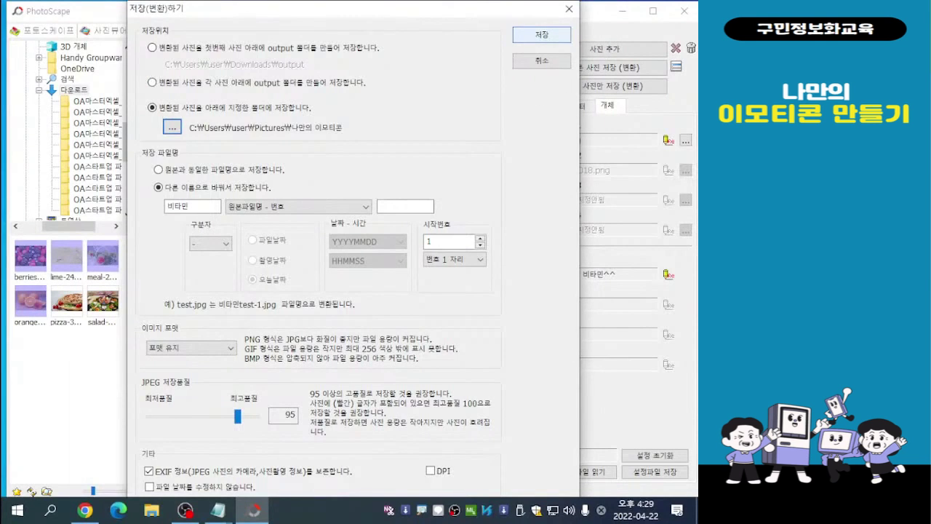
click(542, 35)
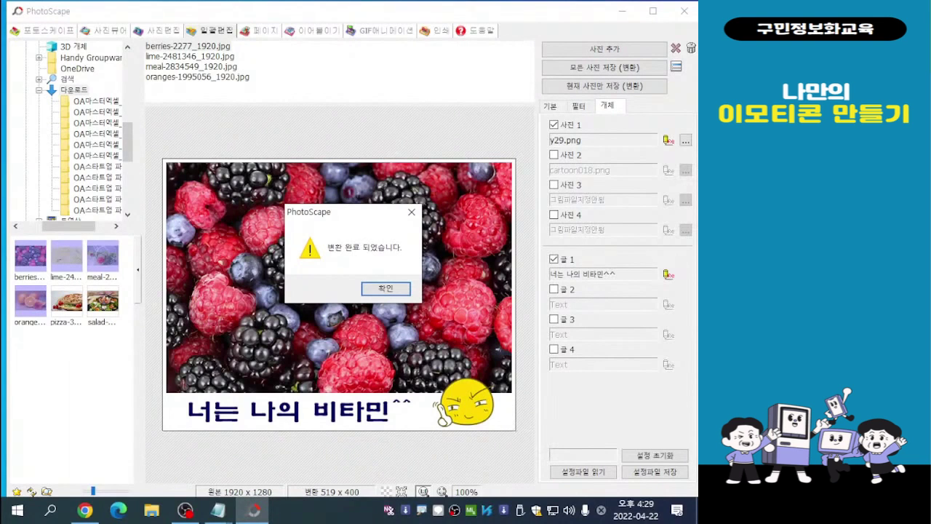
click(386, 288)
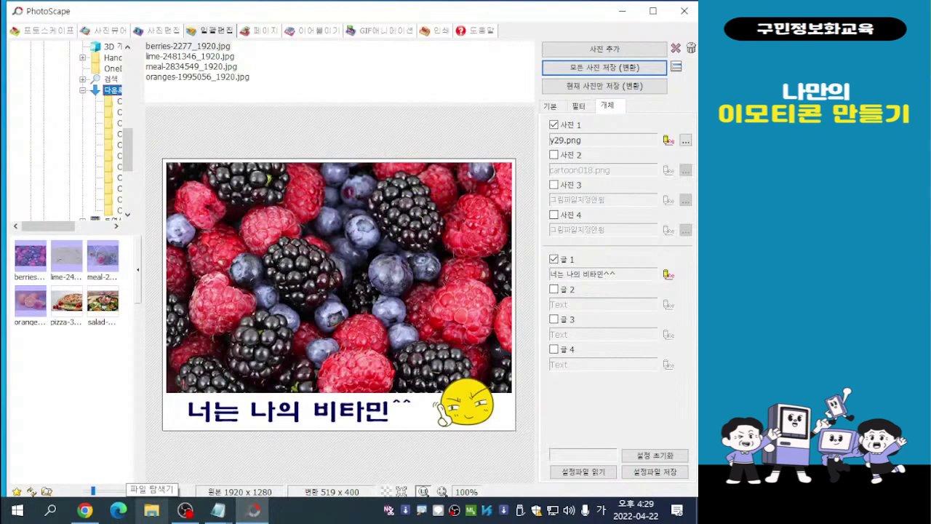
- Switch to File Explorer, check the saved photos in the 나만의 이모티콘 folder under 사진, and close the window
click(151, 510)
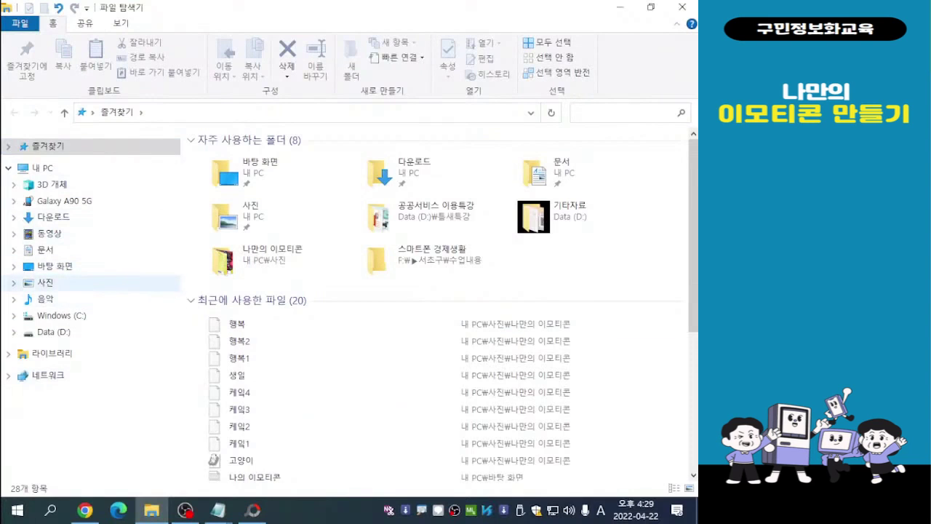
click(45, 282)
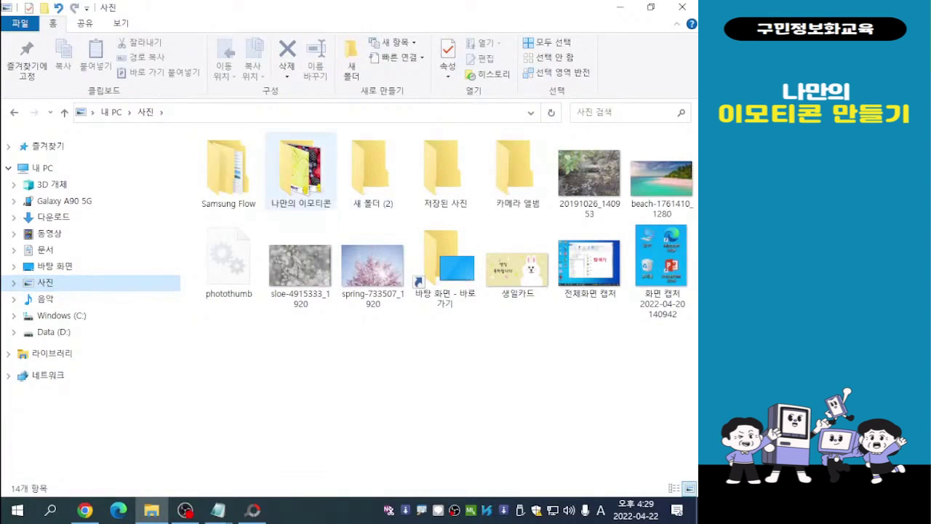
double_click(301, 171)
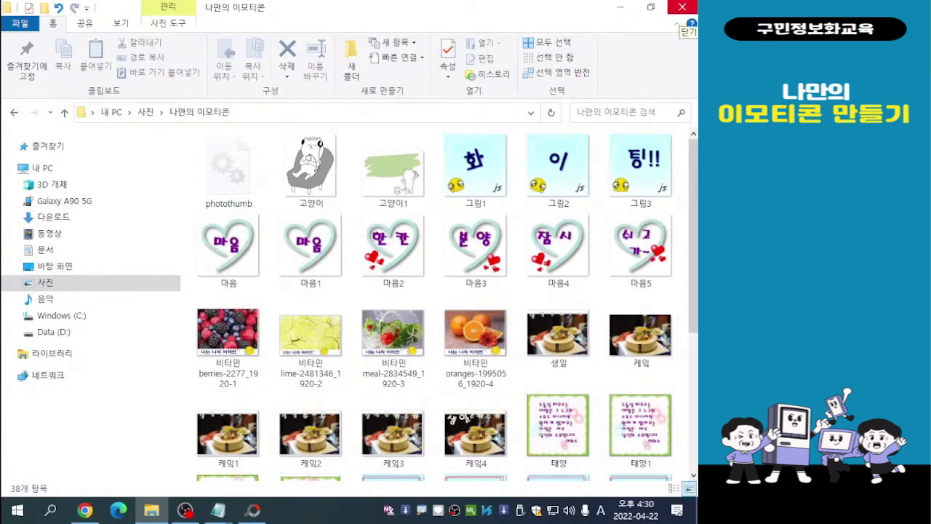
click(682, 9)
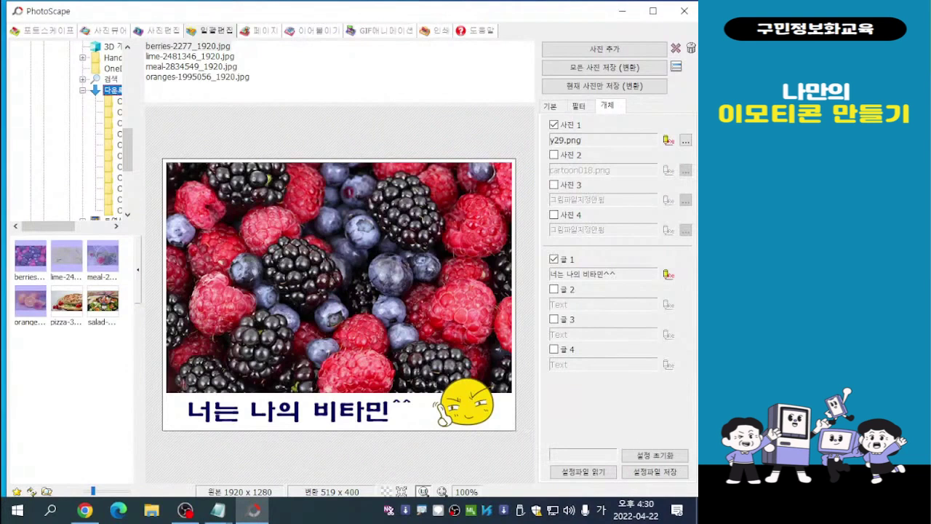
- Switch to the GIF animation editor and remove all existing frames from its list
click(381, 30)
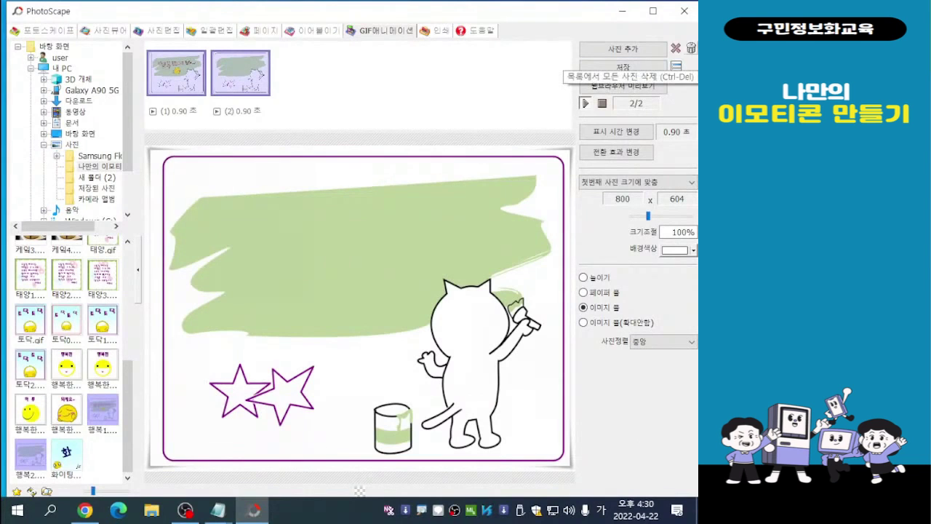
click(691, 48)
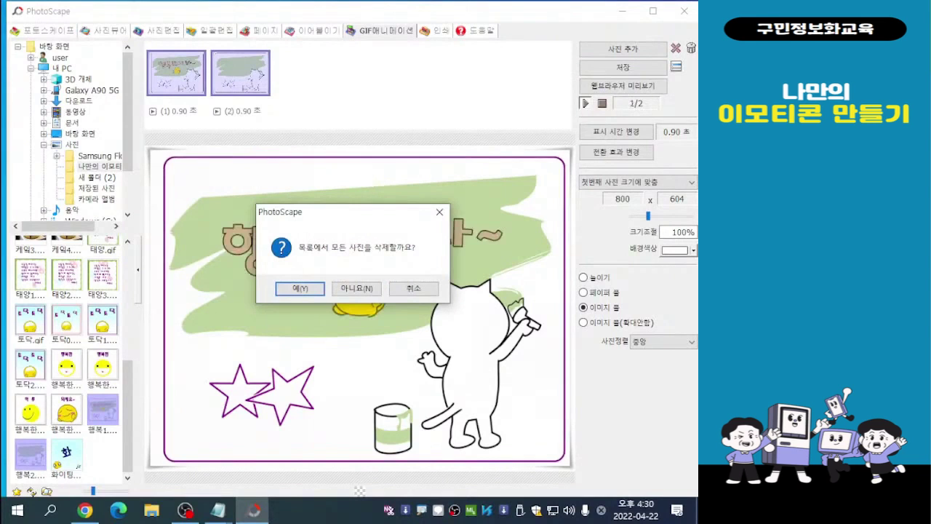
click(299, 288)
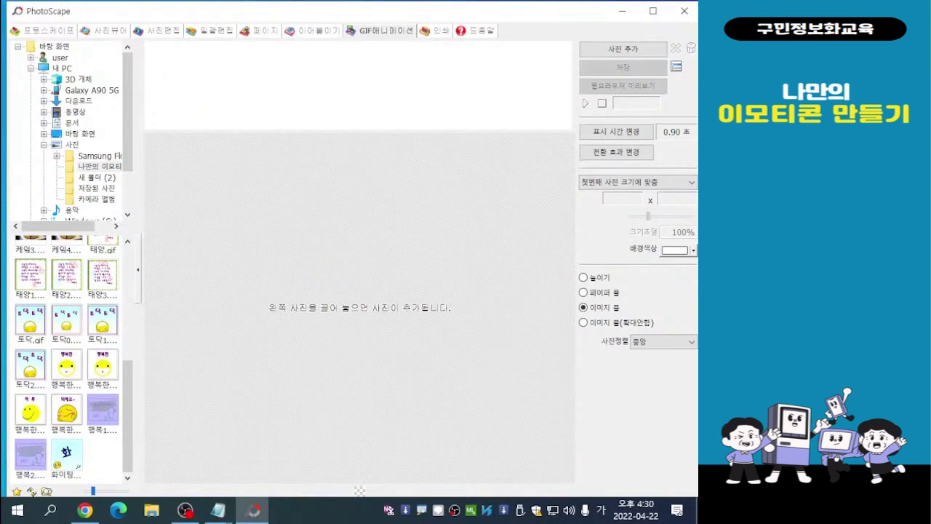
- Add the four 비타민 photos (berries, lime, meal, oranges) from the 나만의 이모티콘 folder as GIF animation frames
mouse_move(127, 424)
mouse_down()
mouse_move(128, 321)
mouse_move(128, 424)
mouse_up()
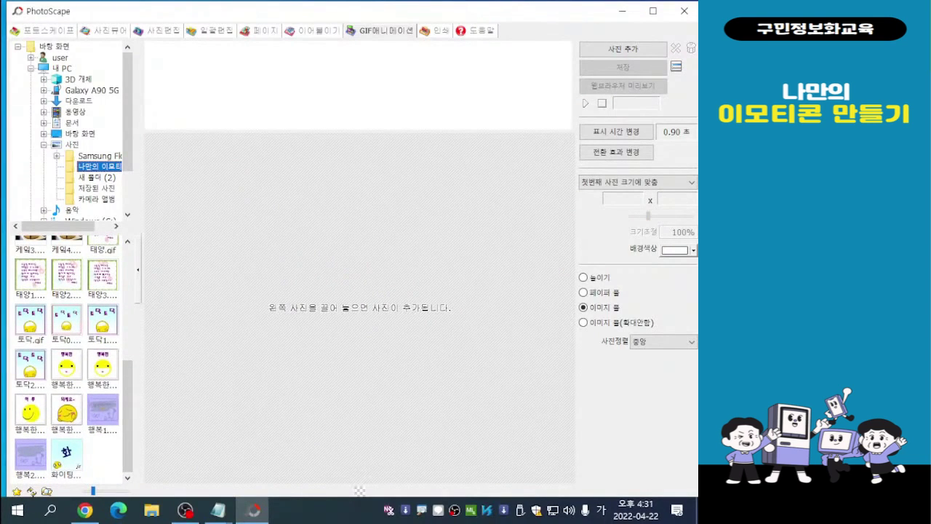
scroll(67, 356, up, 3)
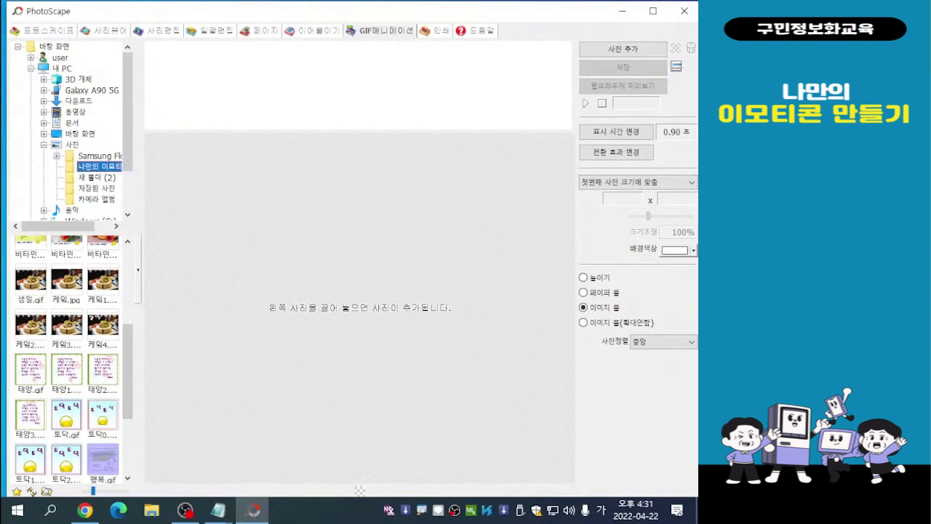
scroll(66, 357, up, 2)
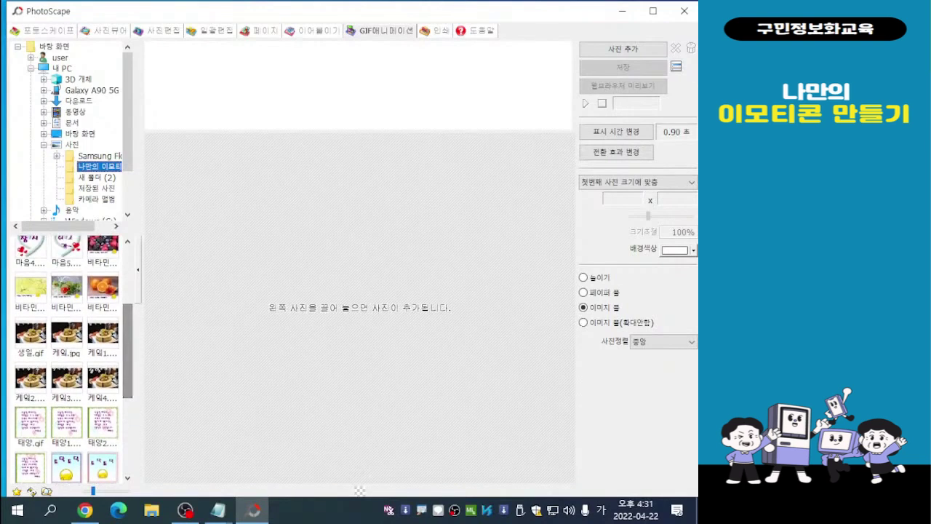
key(alt+Tab)
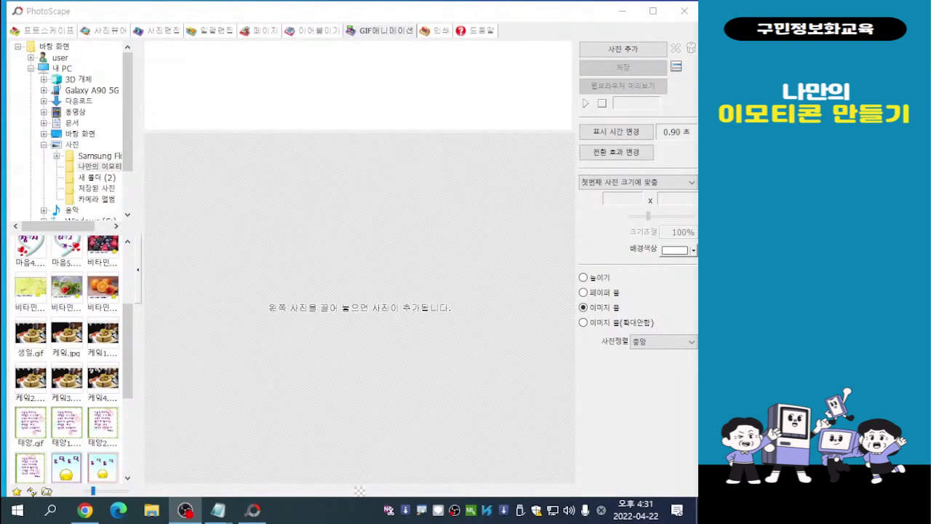
drag(128, 351, 128, 339)
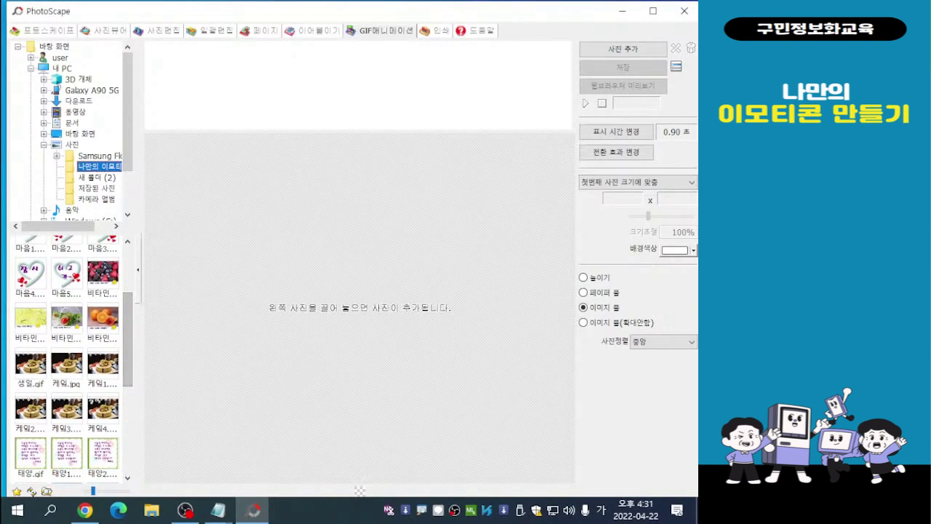
click(104, 273)
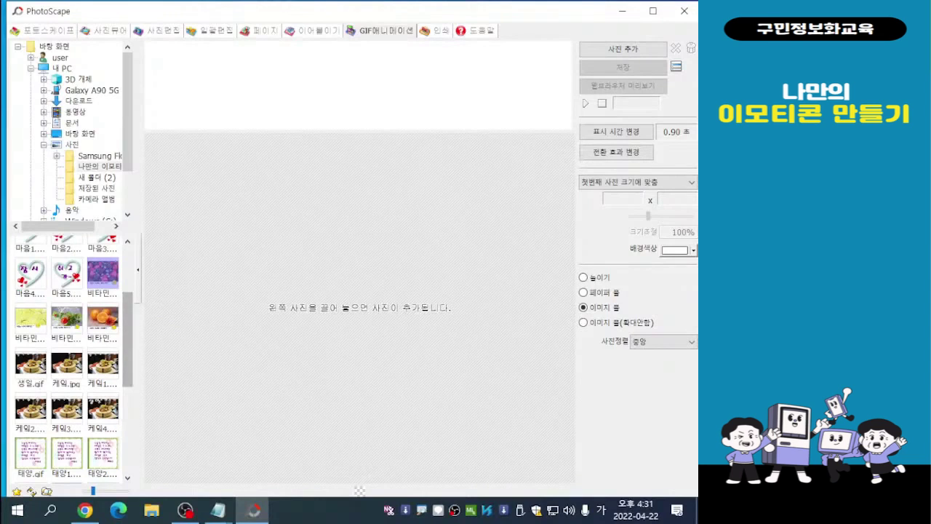
shift+click(104, 318)
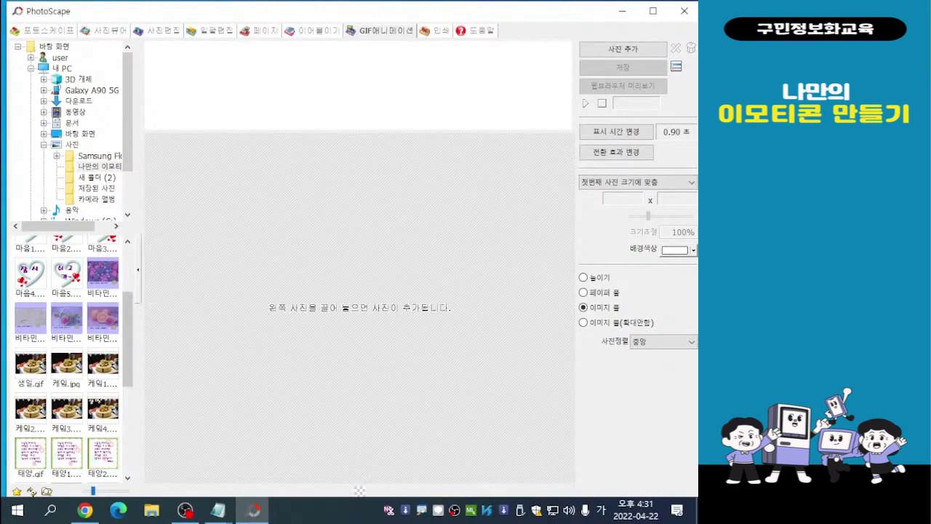
drag(103, 318, 356, 276)
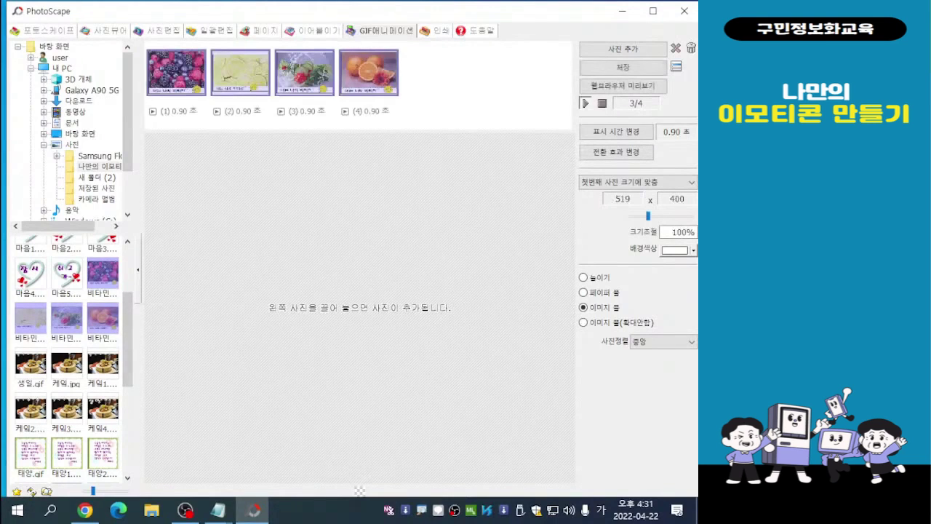
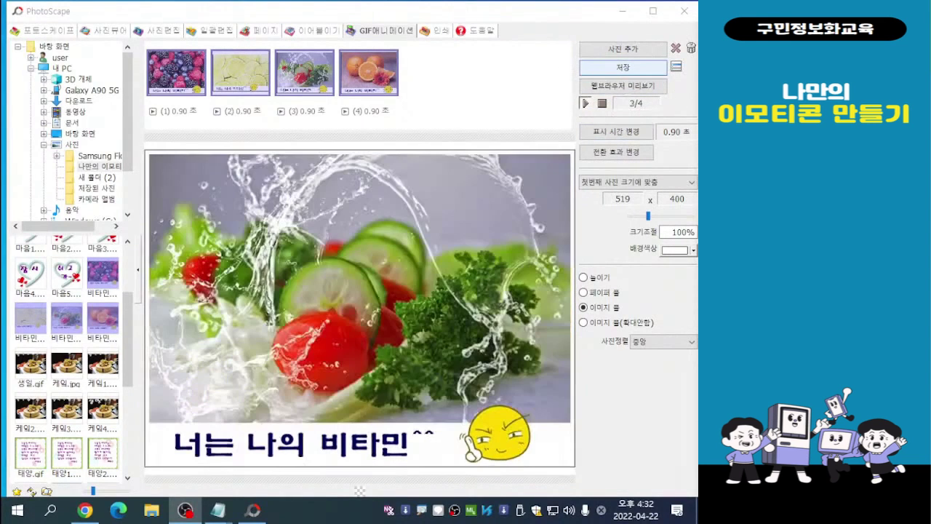
- Save the GIF animation as 비타민 in the 나만의 이모티콘 folder and dismiss the completion message
click(623, 67)
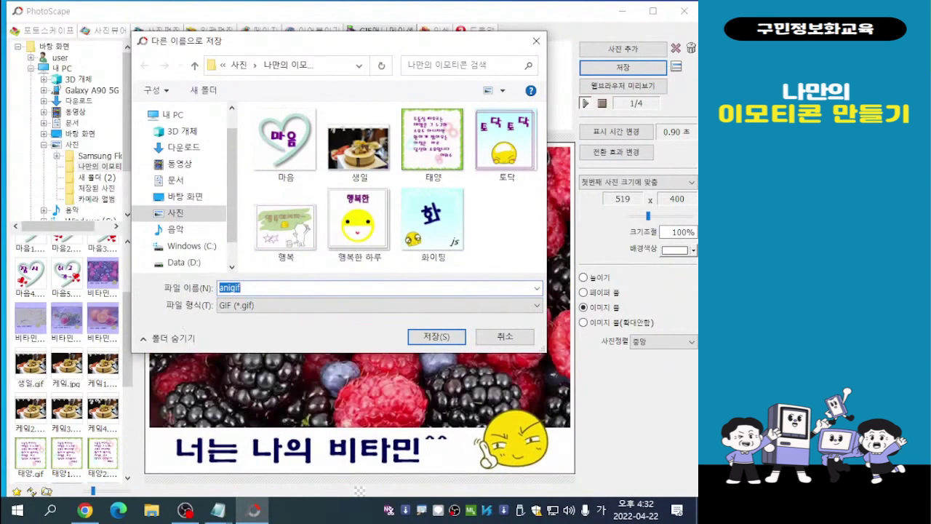
text(비타민)
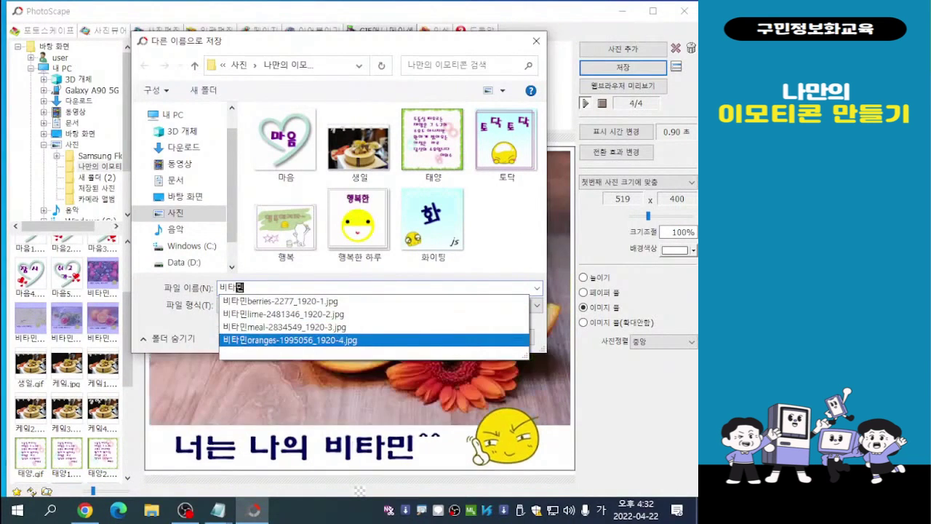
key(Return)
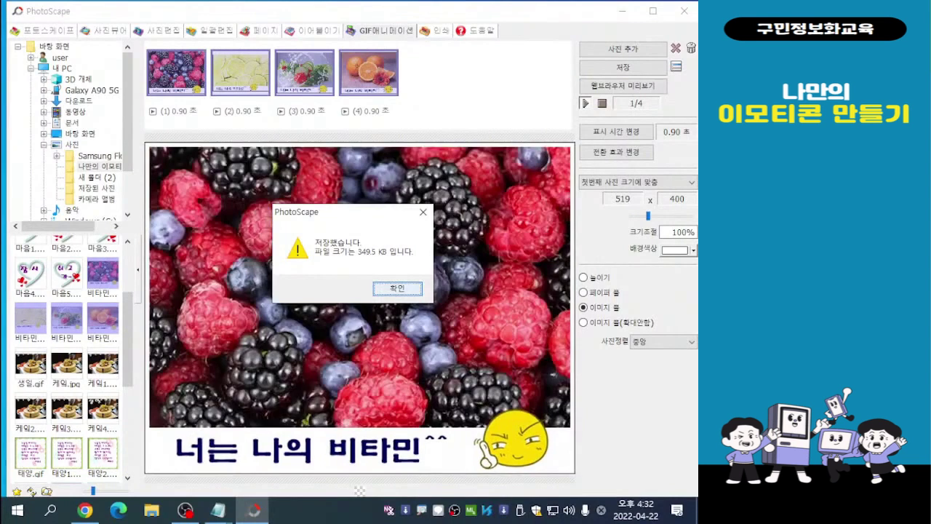
key(Return)
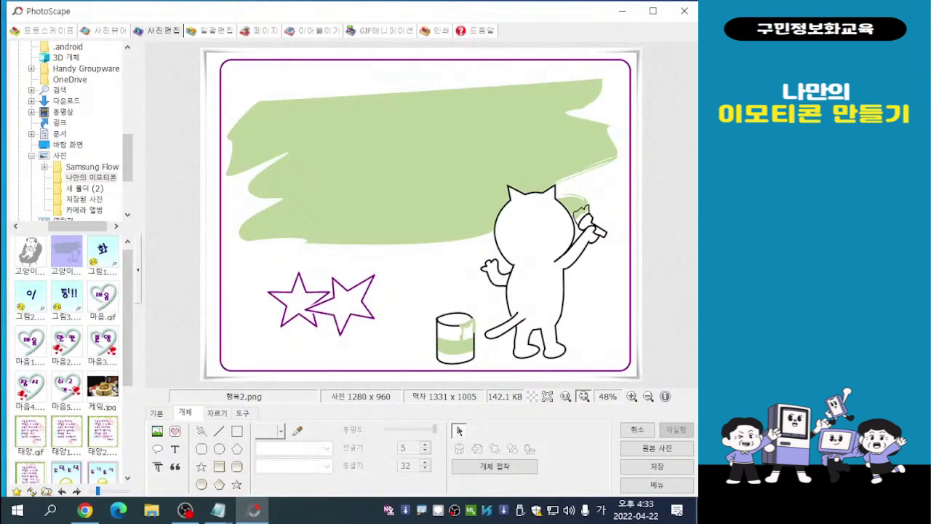
- Open the 고양이.png picture from the 나만의 이모티콘 folder in the photo editor
key(Left)
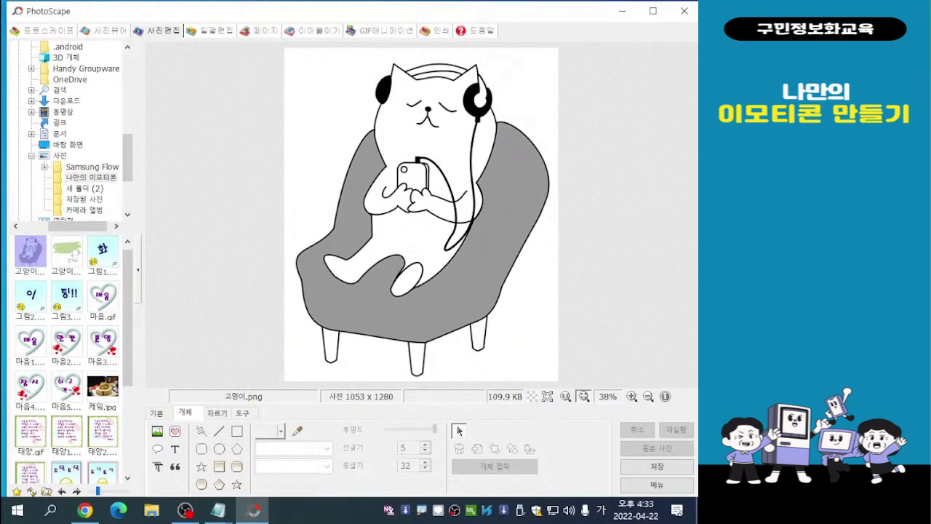